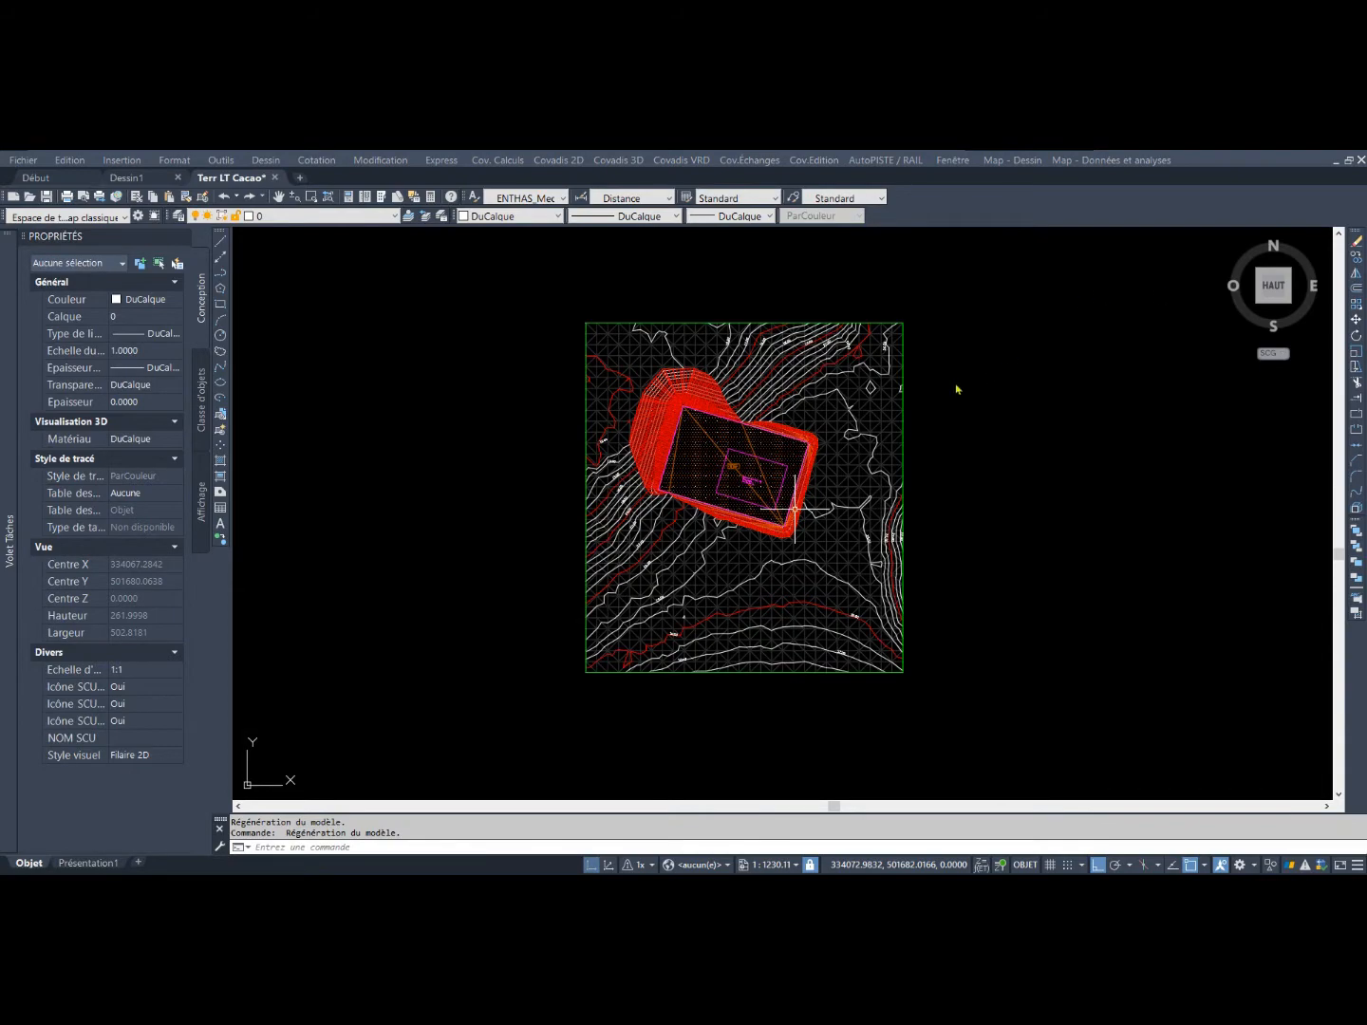
Inspect the finished project terrain model in the COVADIS 3D object viewer, close the viewer and clear the selection.
{"action": "scroll", "coordinate": [799, 421], "scroll_direction": "up", "scroll_amount": 2}
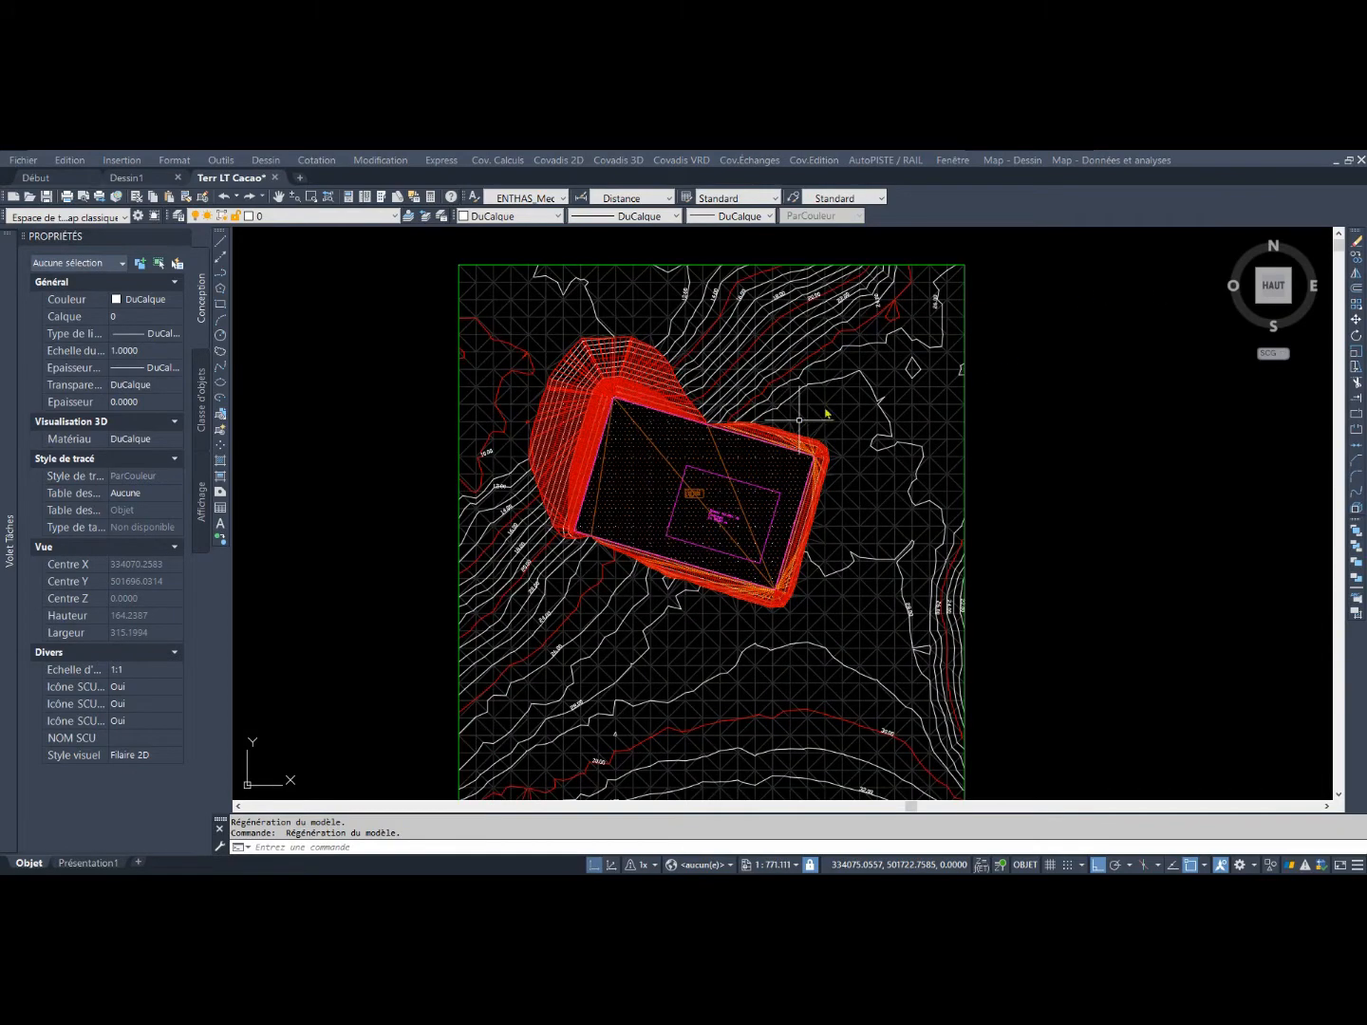
{"action": "left_click", "coordinate": [828, 413]}
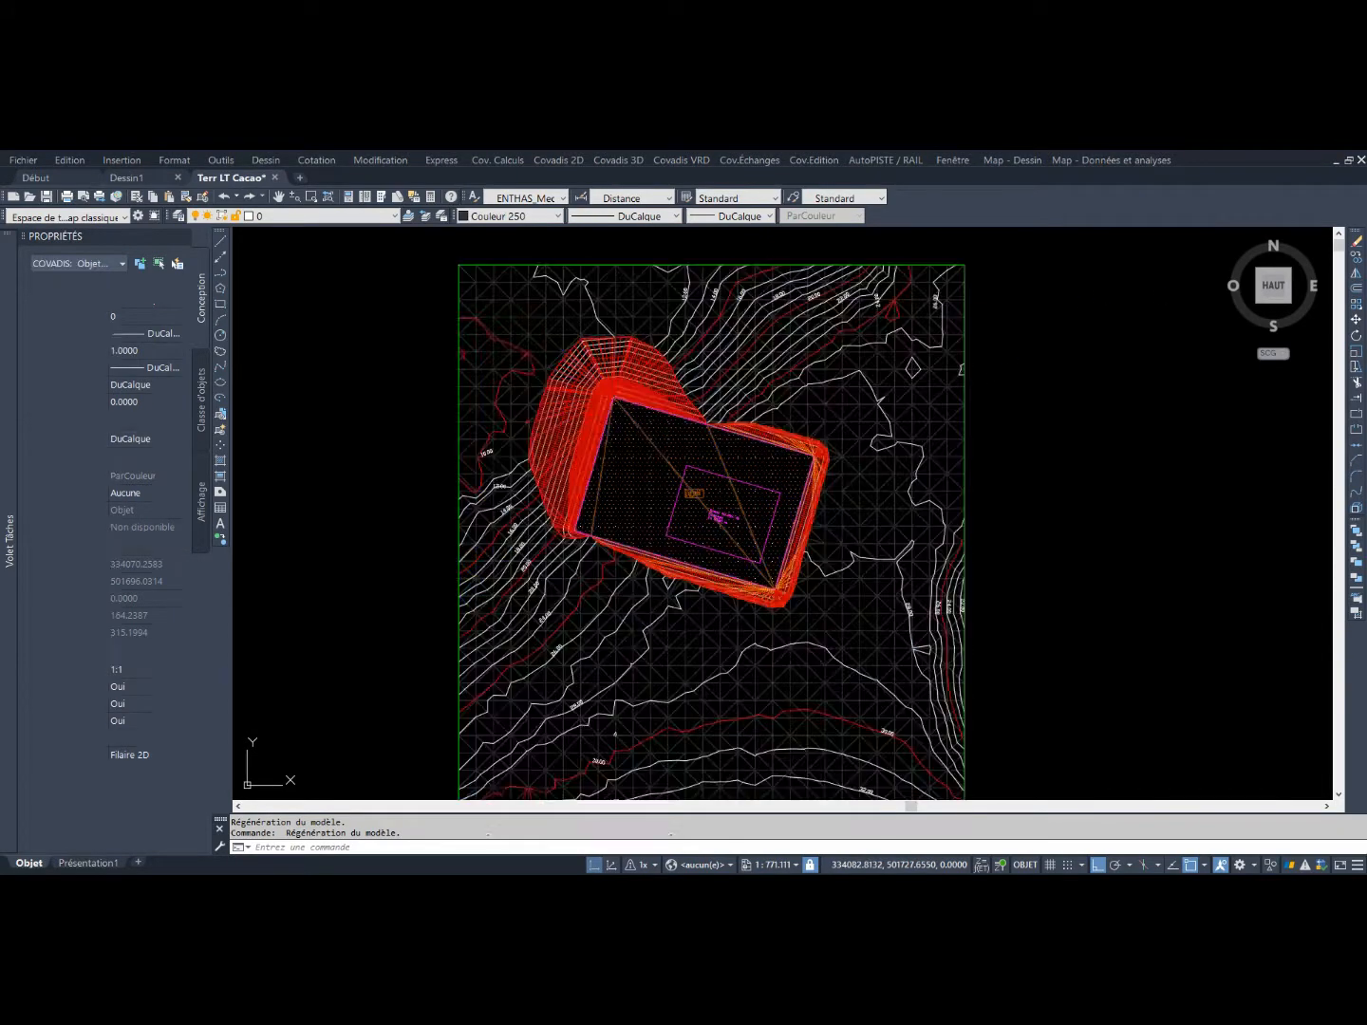
{"action": "right_click", "coordinate": [827, 399]}
{"action": "left_click", "coordinate": [911, 553]}
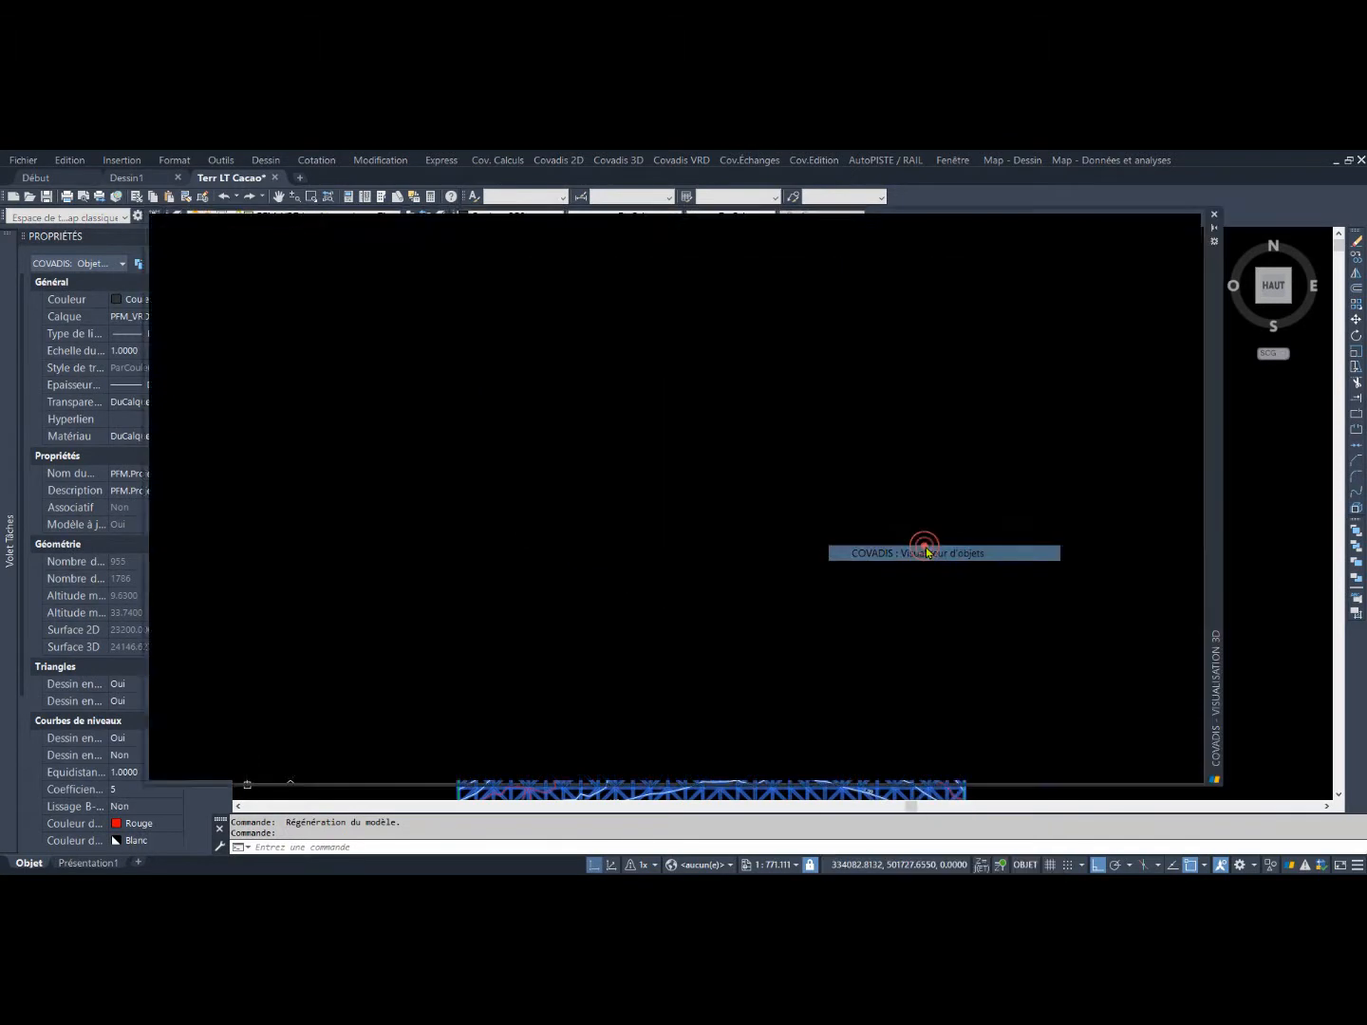
{"action": "mouse_move", "coordinate": [797, 526]}
{"action": "left_mouse_down"}
{"action": "mouse_move", "coordinate": [891, 479]}
{"action": "mouse_move", "coordinate": [594, 485]}
{"action": "mouse_move", "coordinate": [794, 598]}
{"action": "mouse_move", "coordinate": [789, 546]}
{"action": "mouse_move", "coordinate": [842, 558]}
{"action": "mouse_move", "coordinate": [618, 516]}
{"action": "mouse_move", "coordinate": [798, 555]}
{"action": "left_mouse_up"}
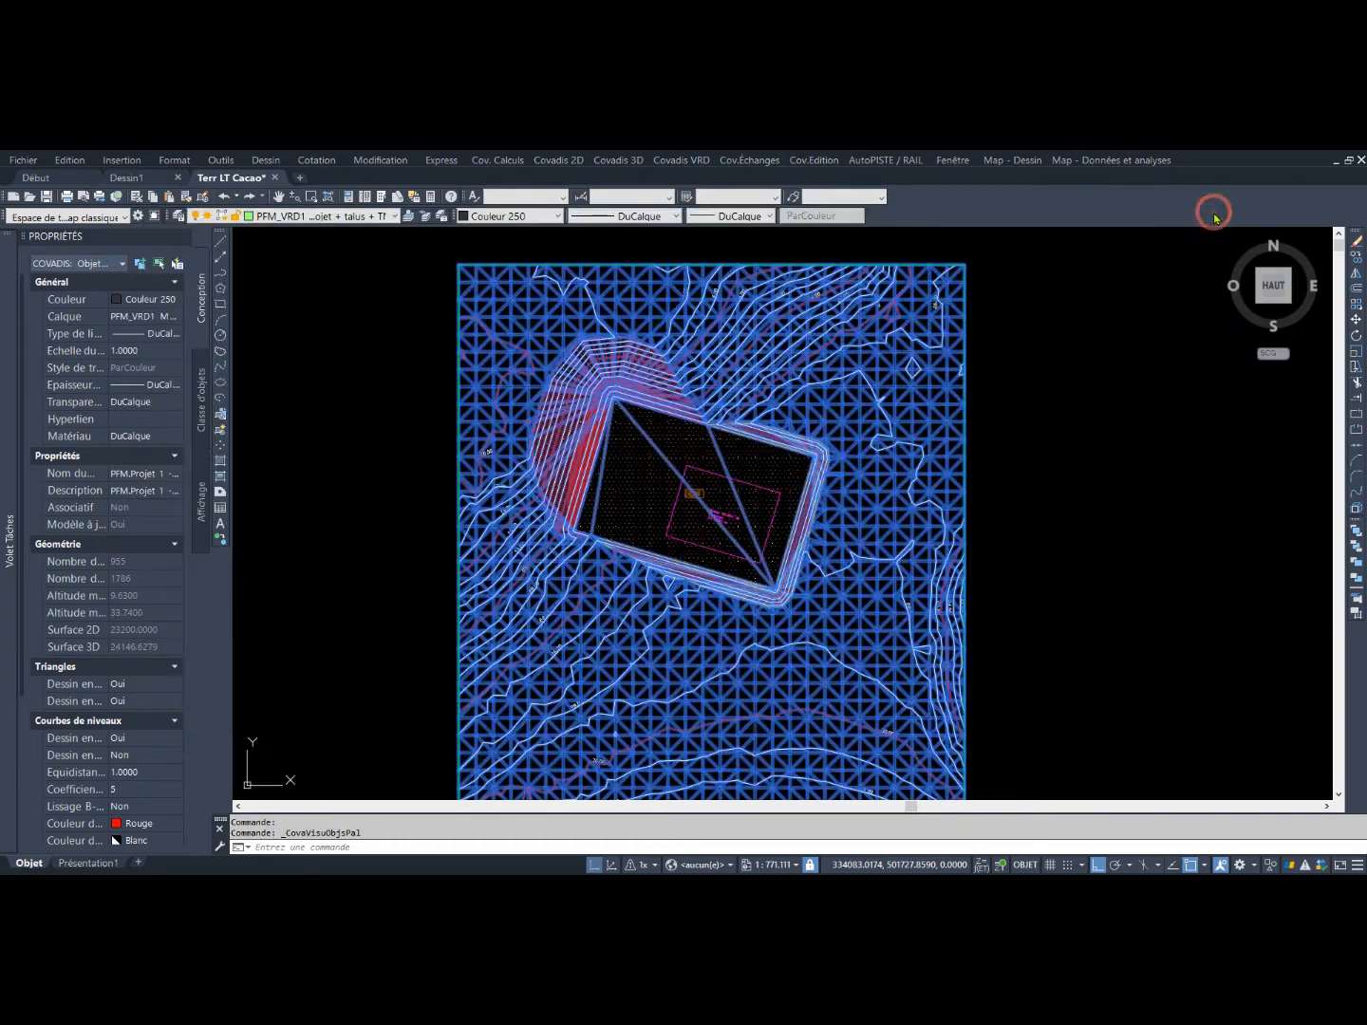
{"action": "left_click", "coordinate": [1215, 215]}
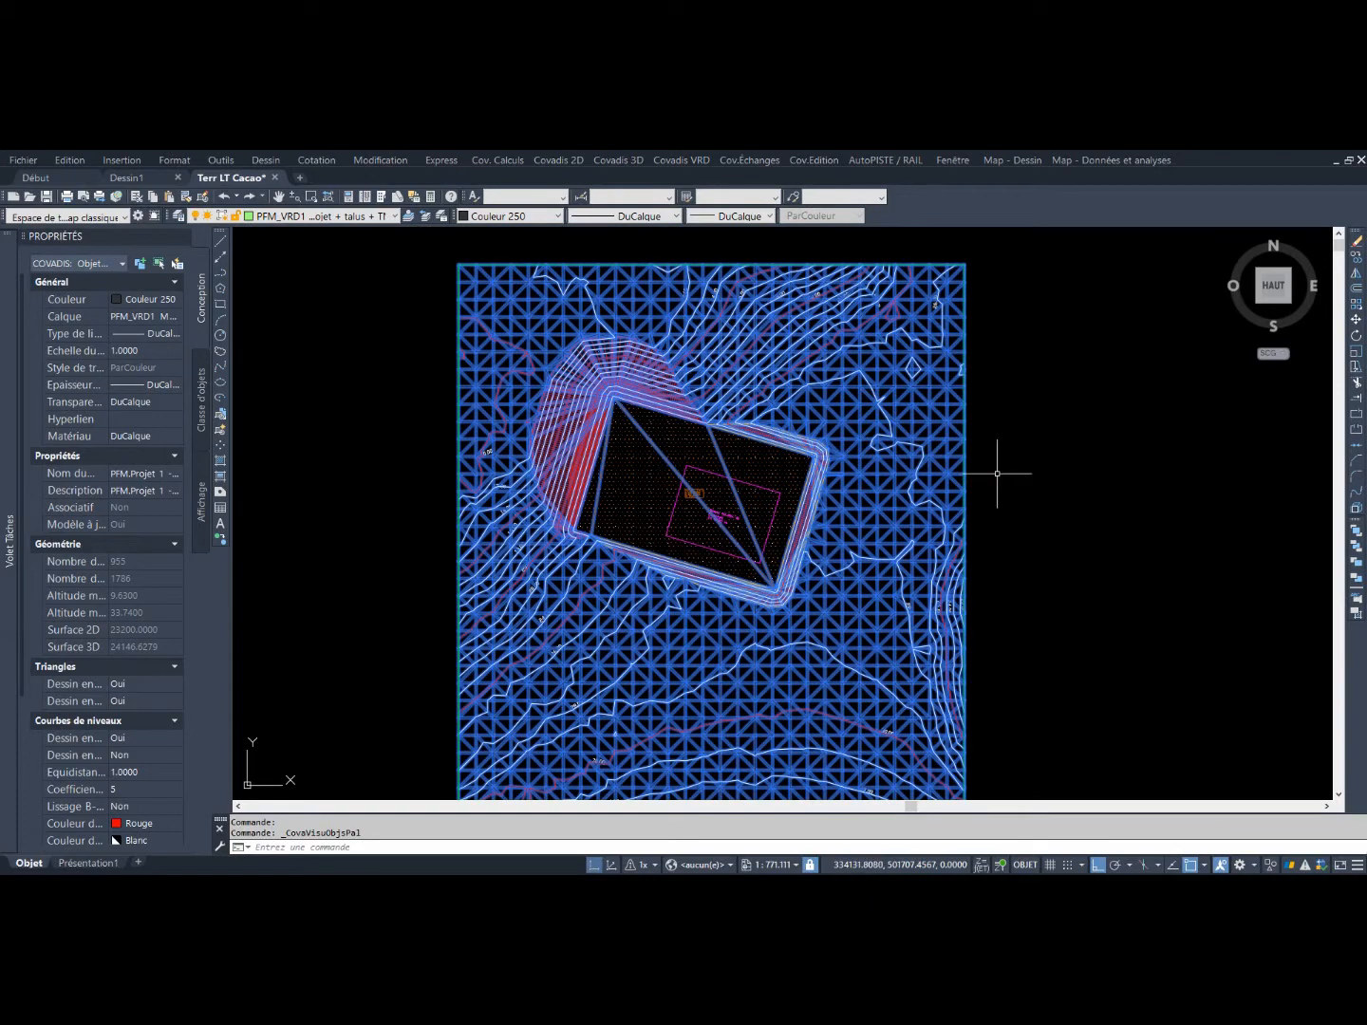
{"action": "key", "text": "Escape"}
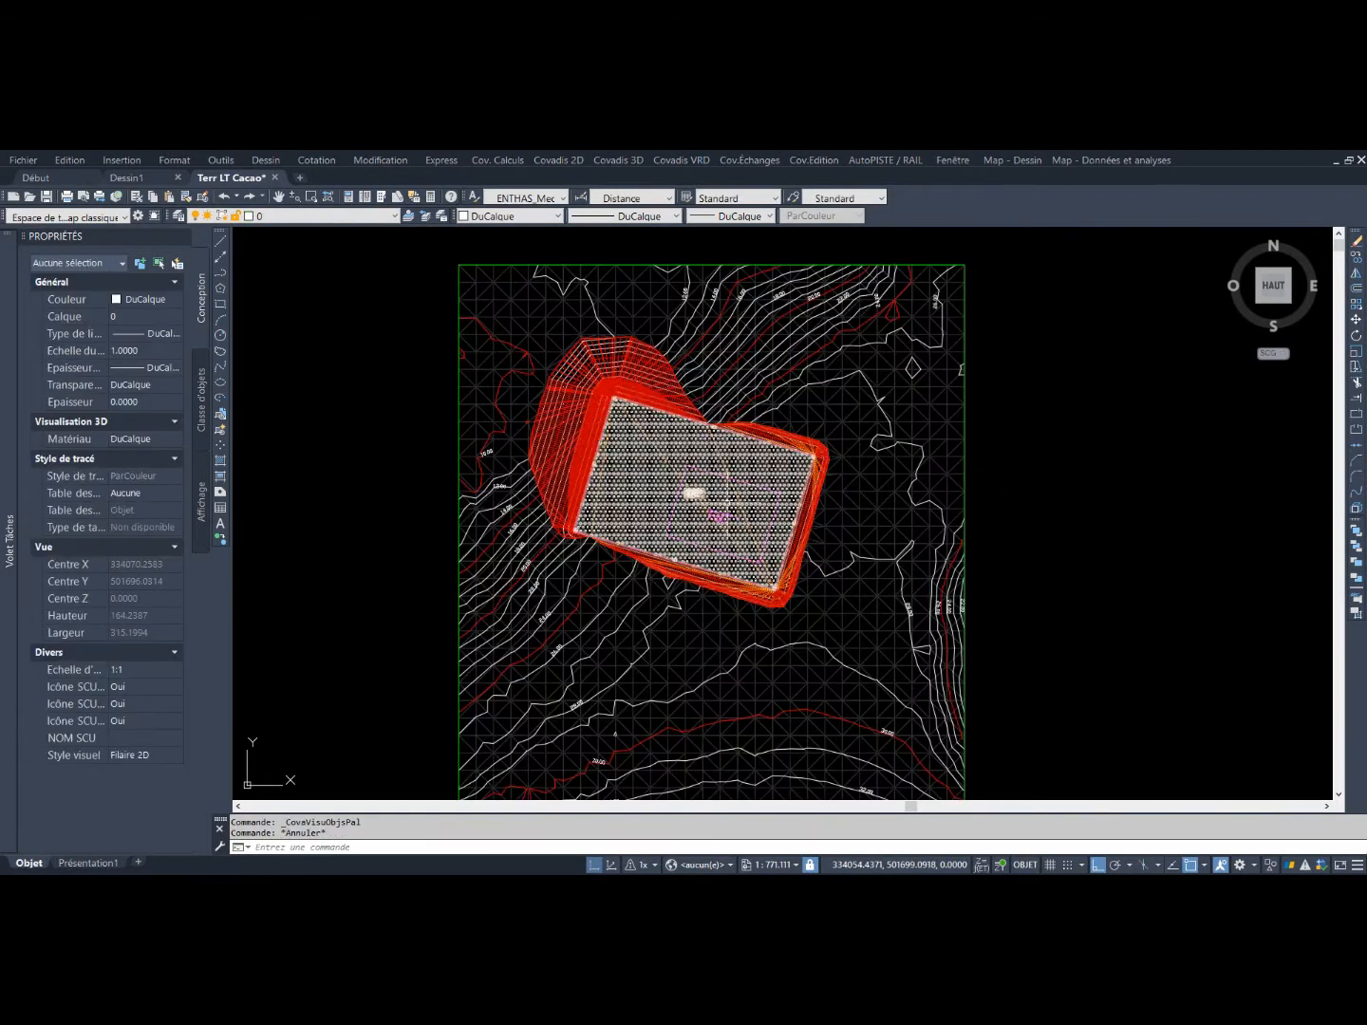
Examine the Terrassement 1 platform label and the finished ground-floor level note inside the building outline.
{"action": "scroll", "coordinate": [680, 490], "scroll_direction": "up", "scroll_amount": 6}
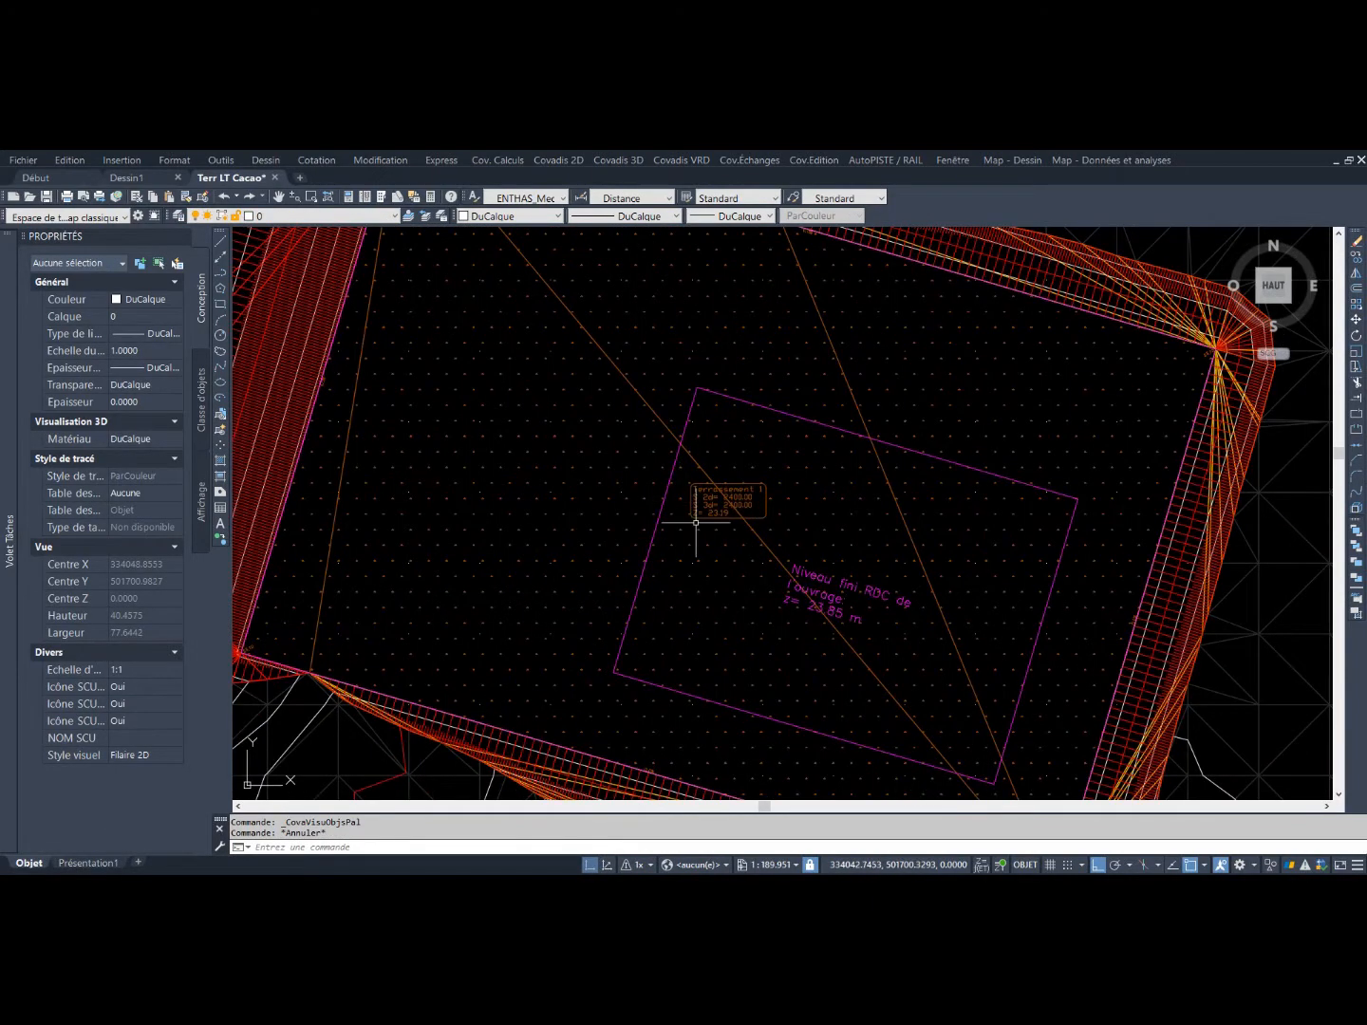
{"action": "scroll", "coordinate": [696, 523], "scroll_direction": "up", "scroll_amount": 2}
{"action": "scroll", "coordinate": [695, 523], "scroll_direction": "up", "scroll_amount": 4}
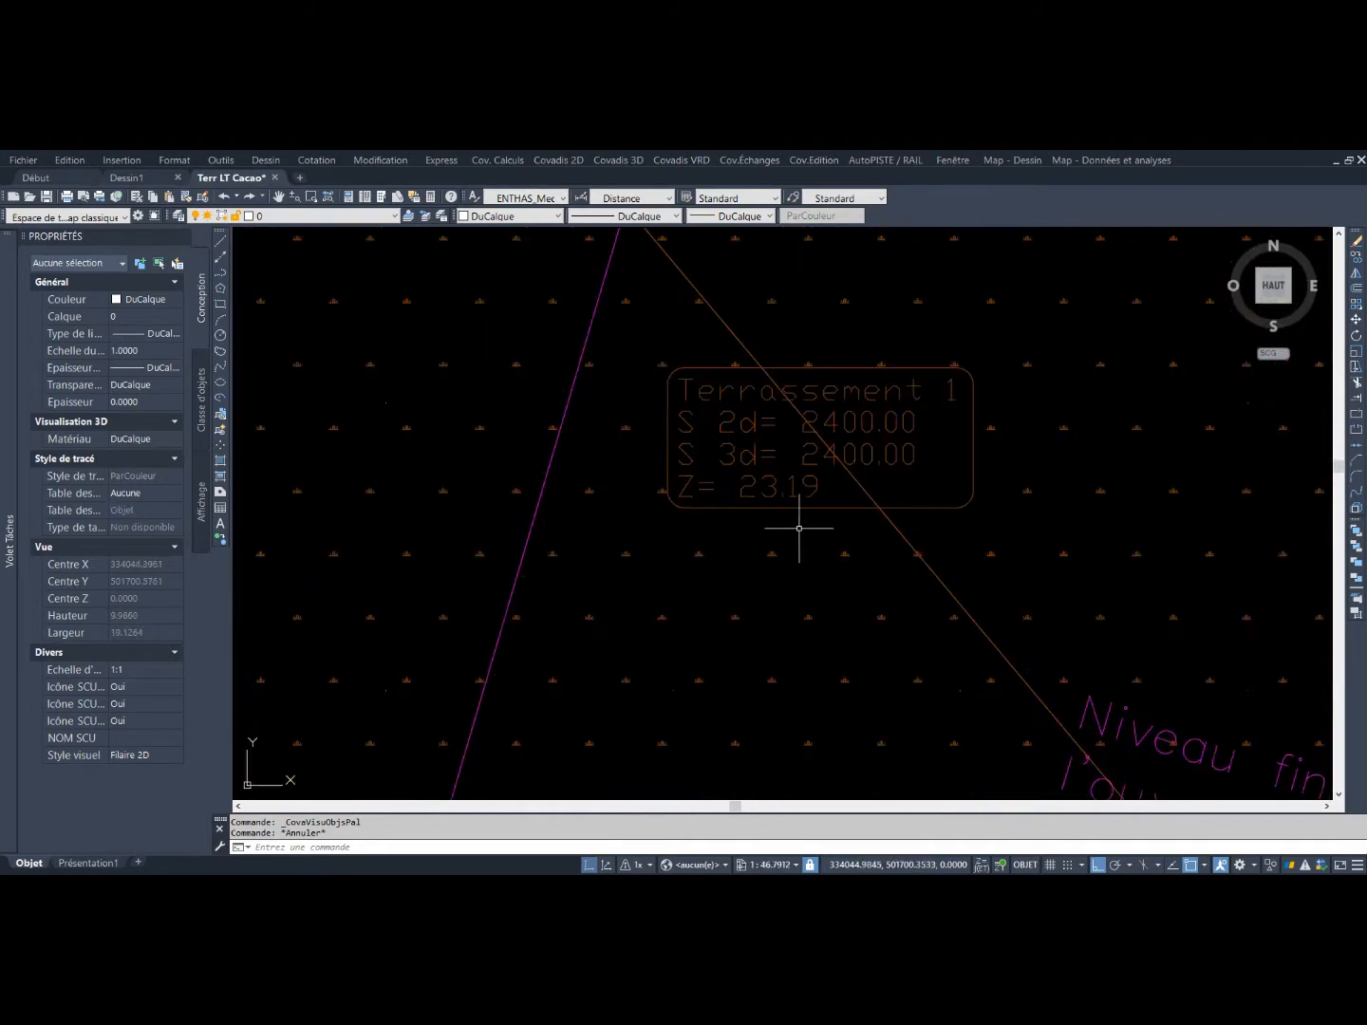
{"action": "mouse_move", "coordinate": [714, 515]}
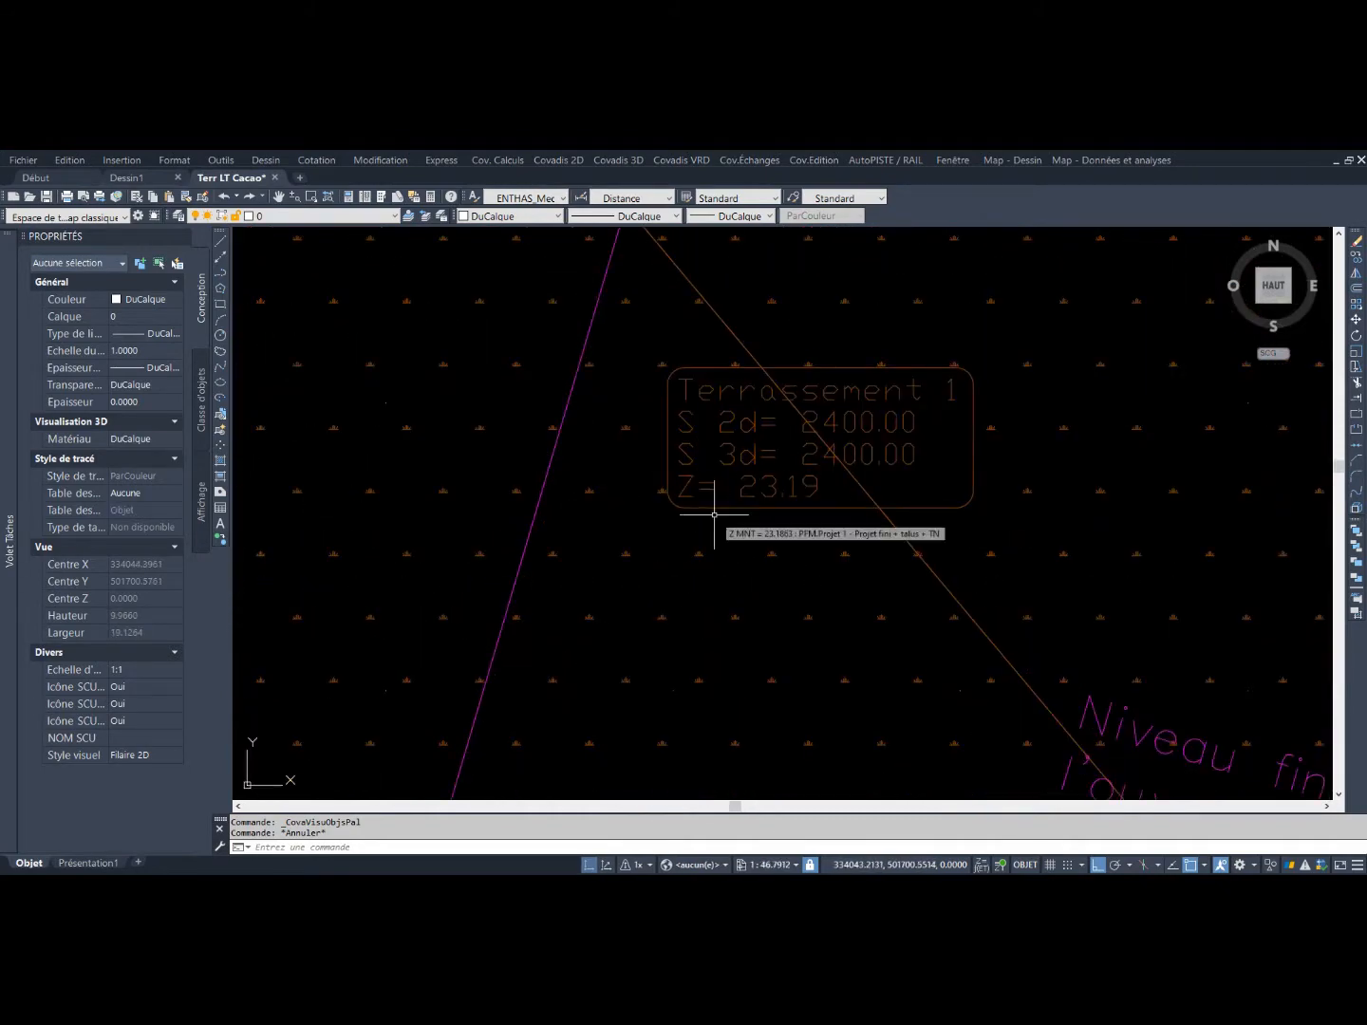
{"action": "scroll", "coordinate": [714, 514], "scroll_direction": "down", "scroll_amount": 6}
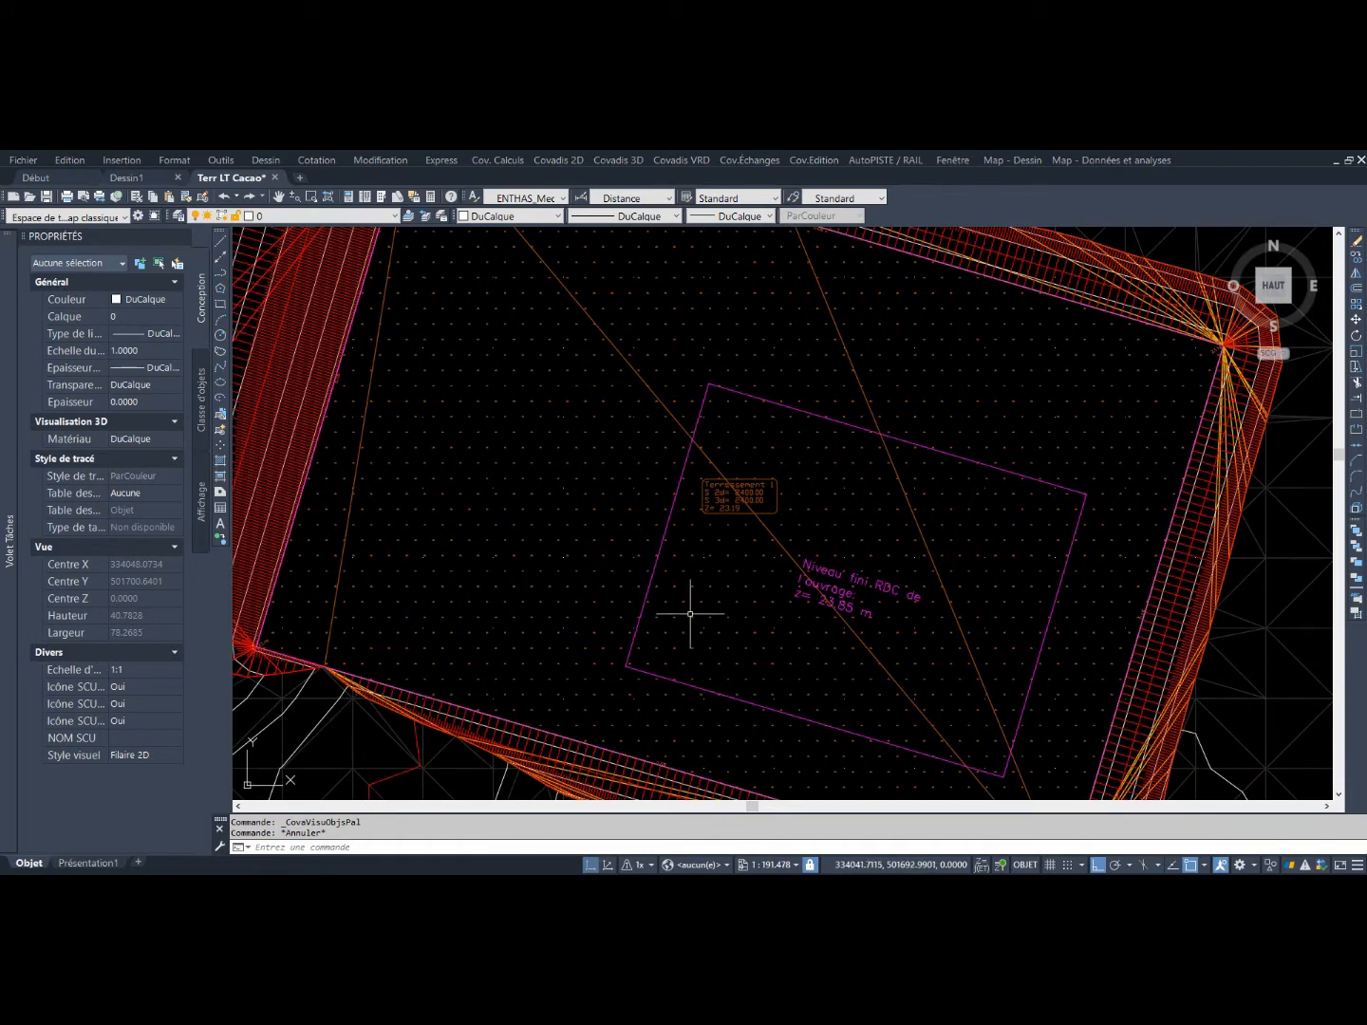
{"action": "scroll", "coordinate": [846, 639], "scroll_direction": "up", "scroll_amount": 2}
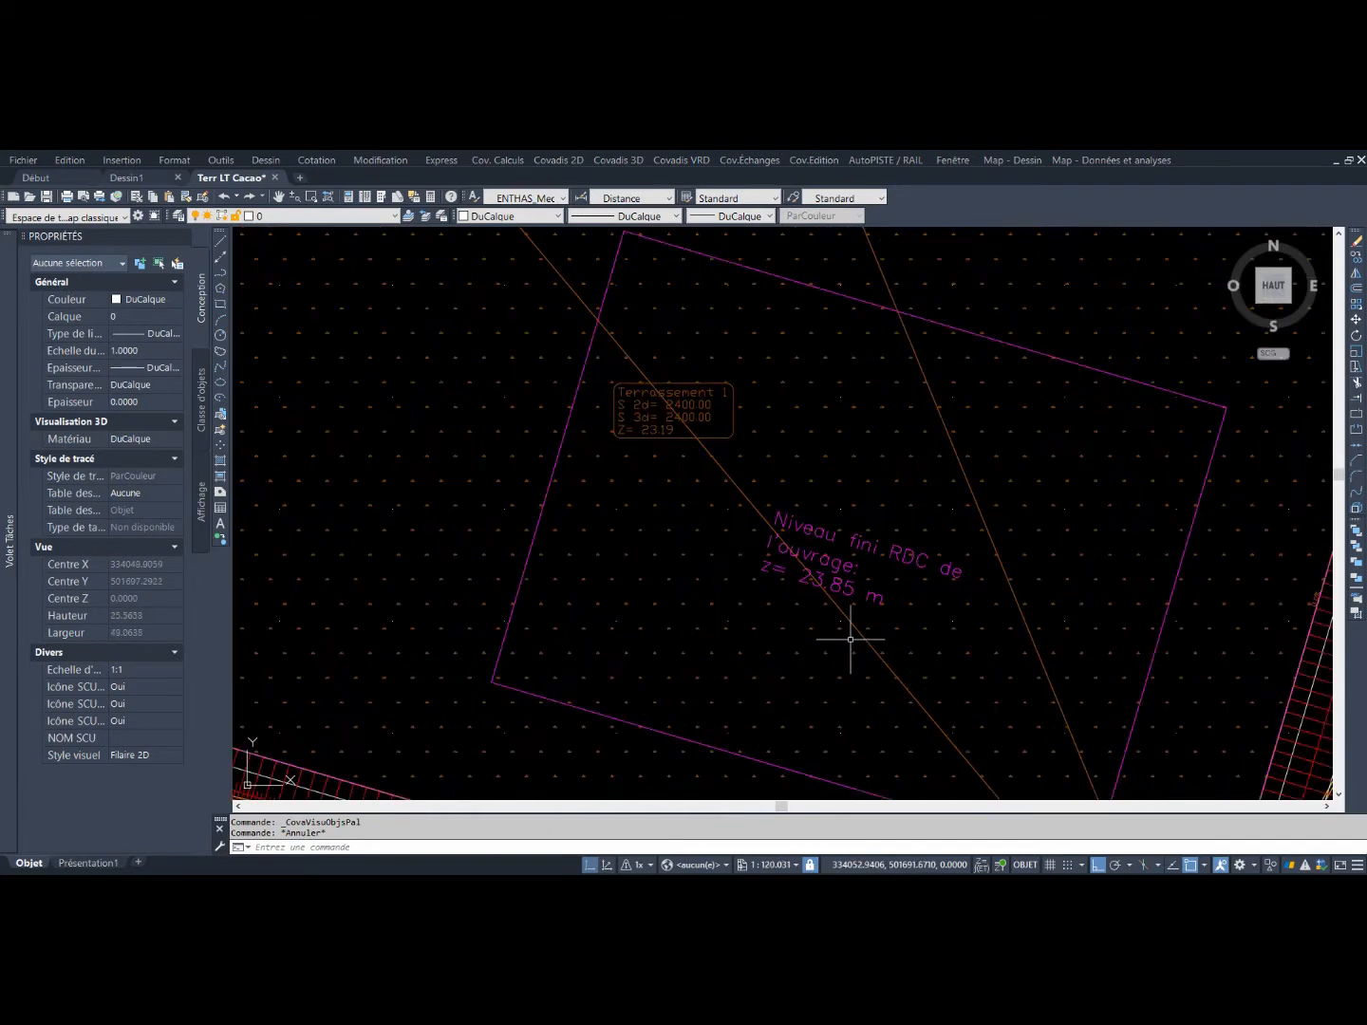
{"action": "scroll", "coordinate": [853, 617], "scroll_direction": "up", "scroll_amount": 2}
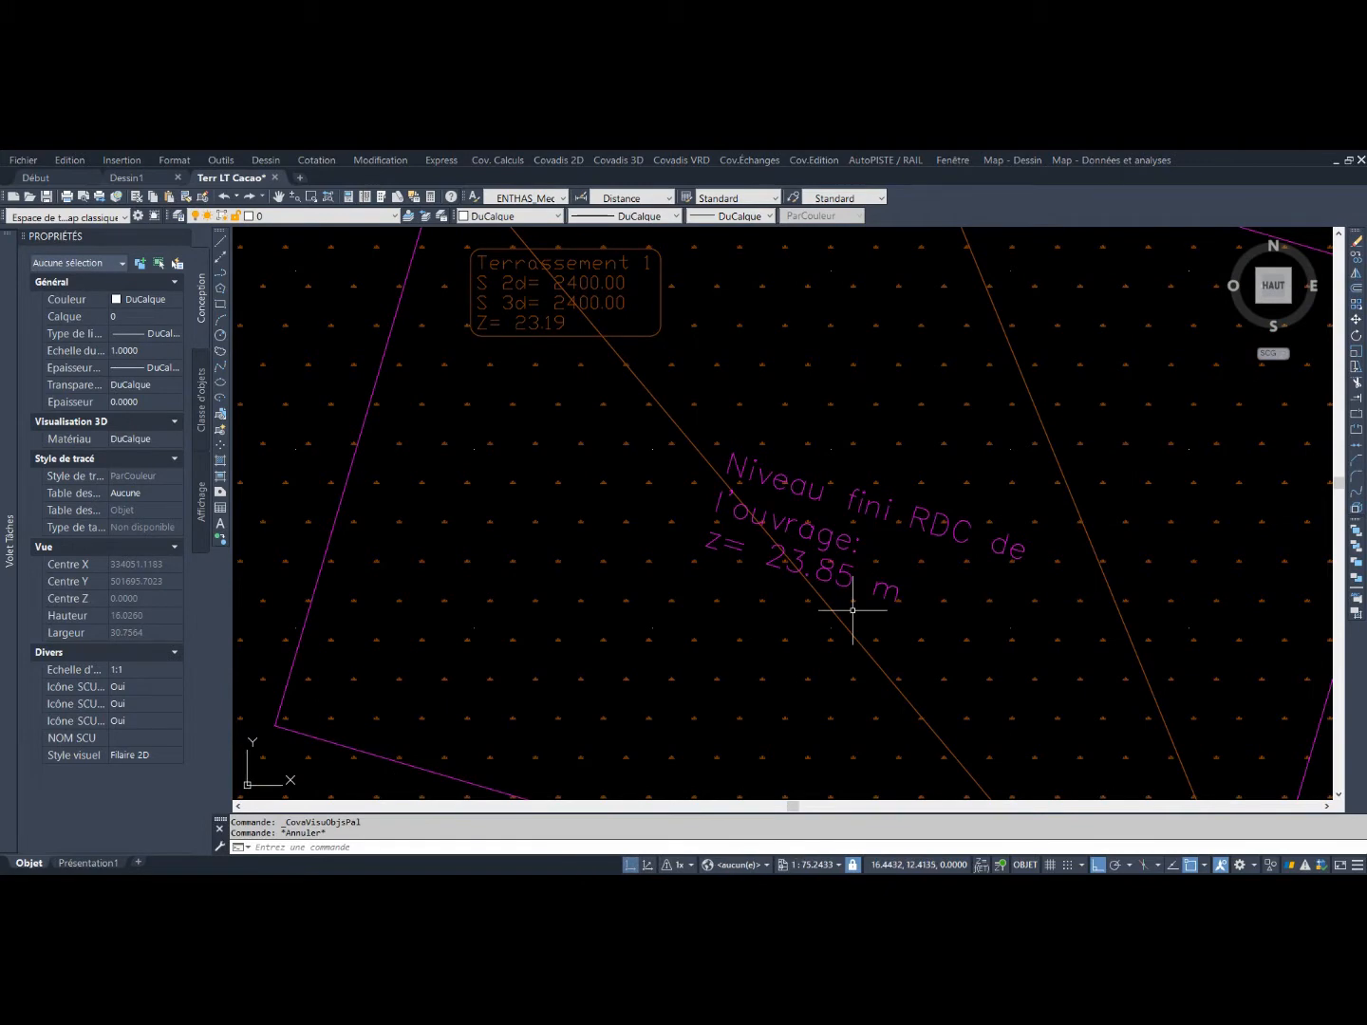
{"action": "scroll", "coordinate": [853, 610], "scroll_direction": "down", "scroll_amount": 4}
{"action": "scroll", "coordinate": [853, 609], "scroll_direction": "down", "scroll_amount": 4}
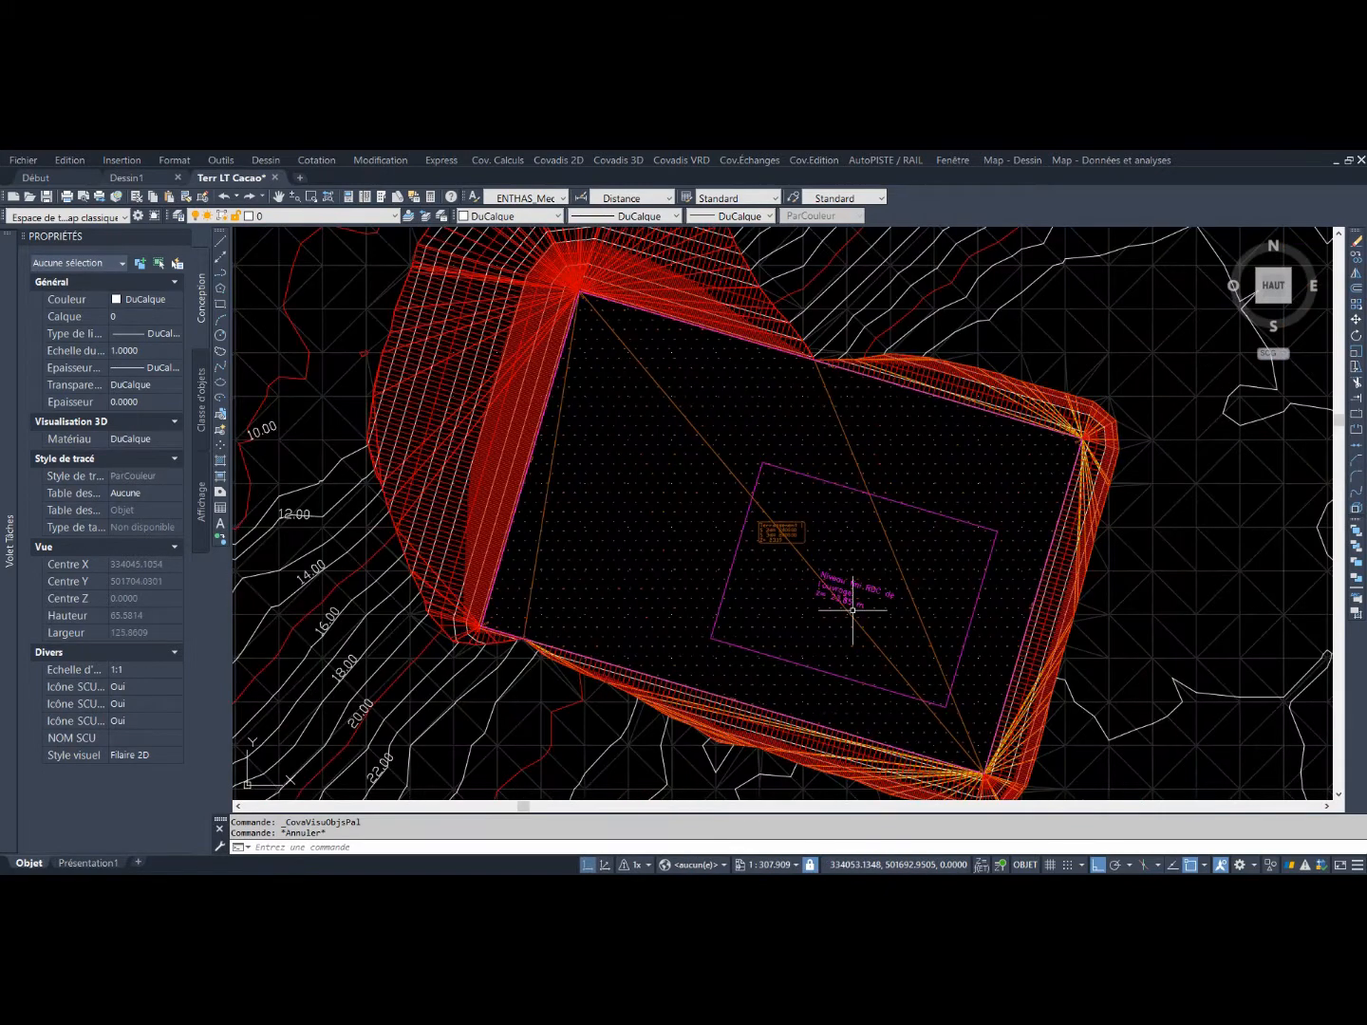
{"action": "scroll", "coordinate": [852, 609], "scroll_direction": "down", "scroll_amount": 1}
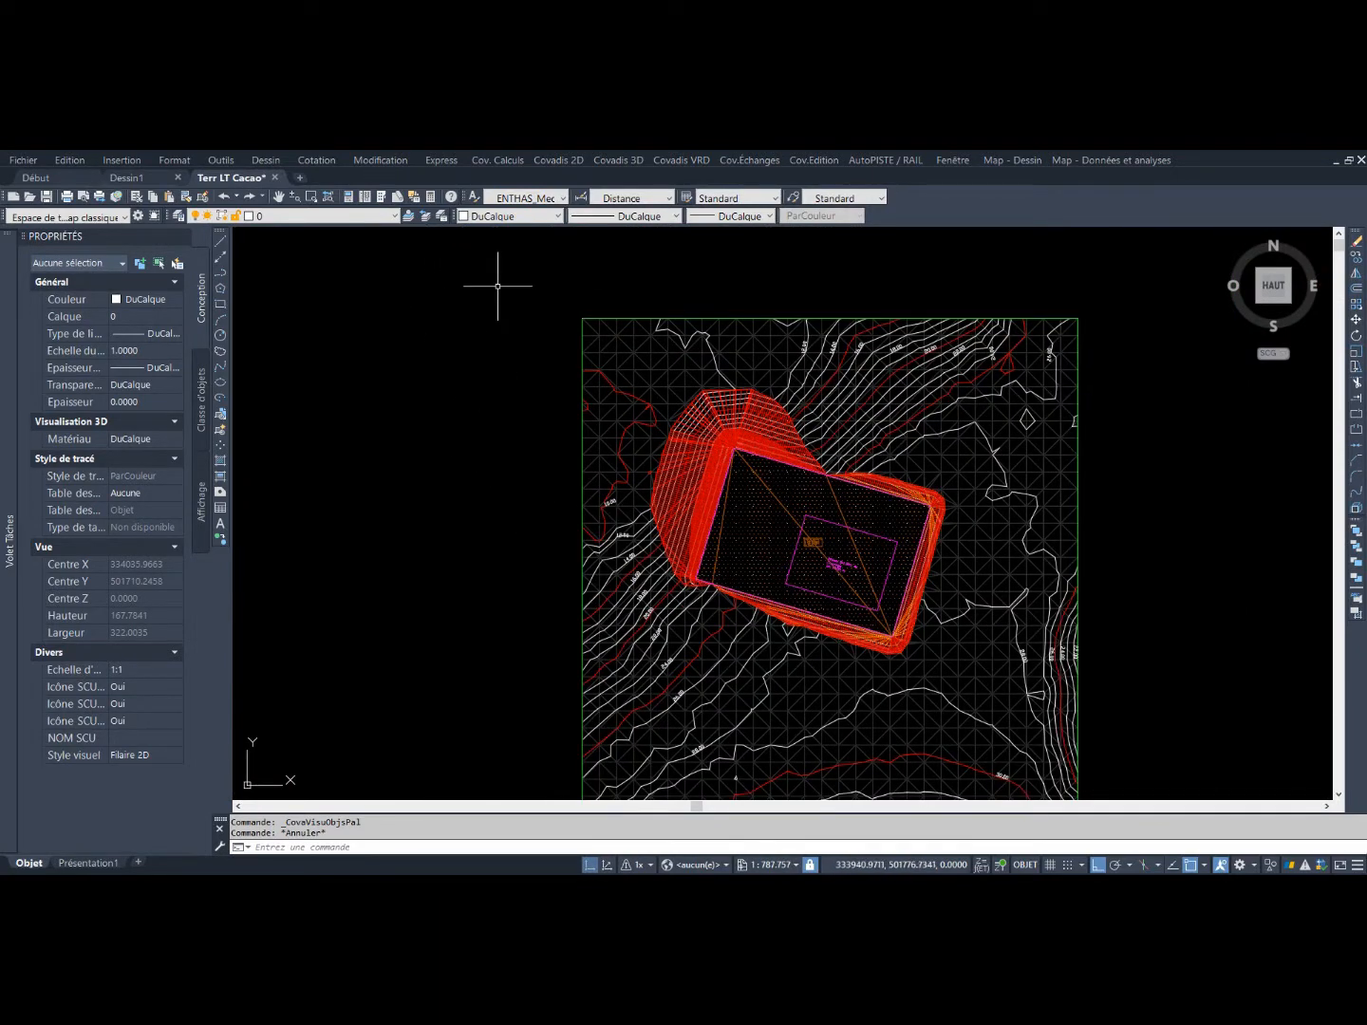
Thaw the TN_MNT layer to view the natural ground mesh, and freeze it again.
{"action": "left_click", "coordinate": [395, 218]}
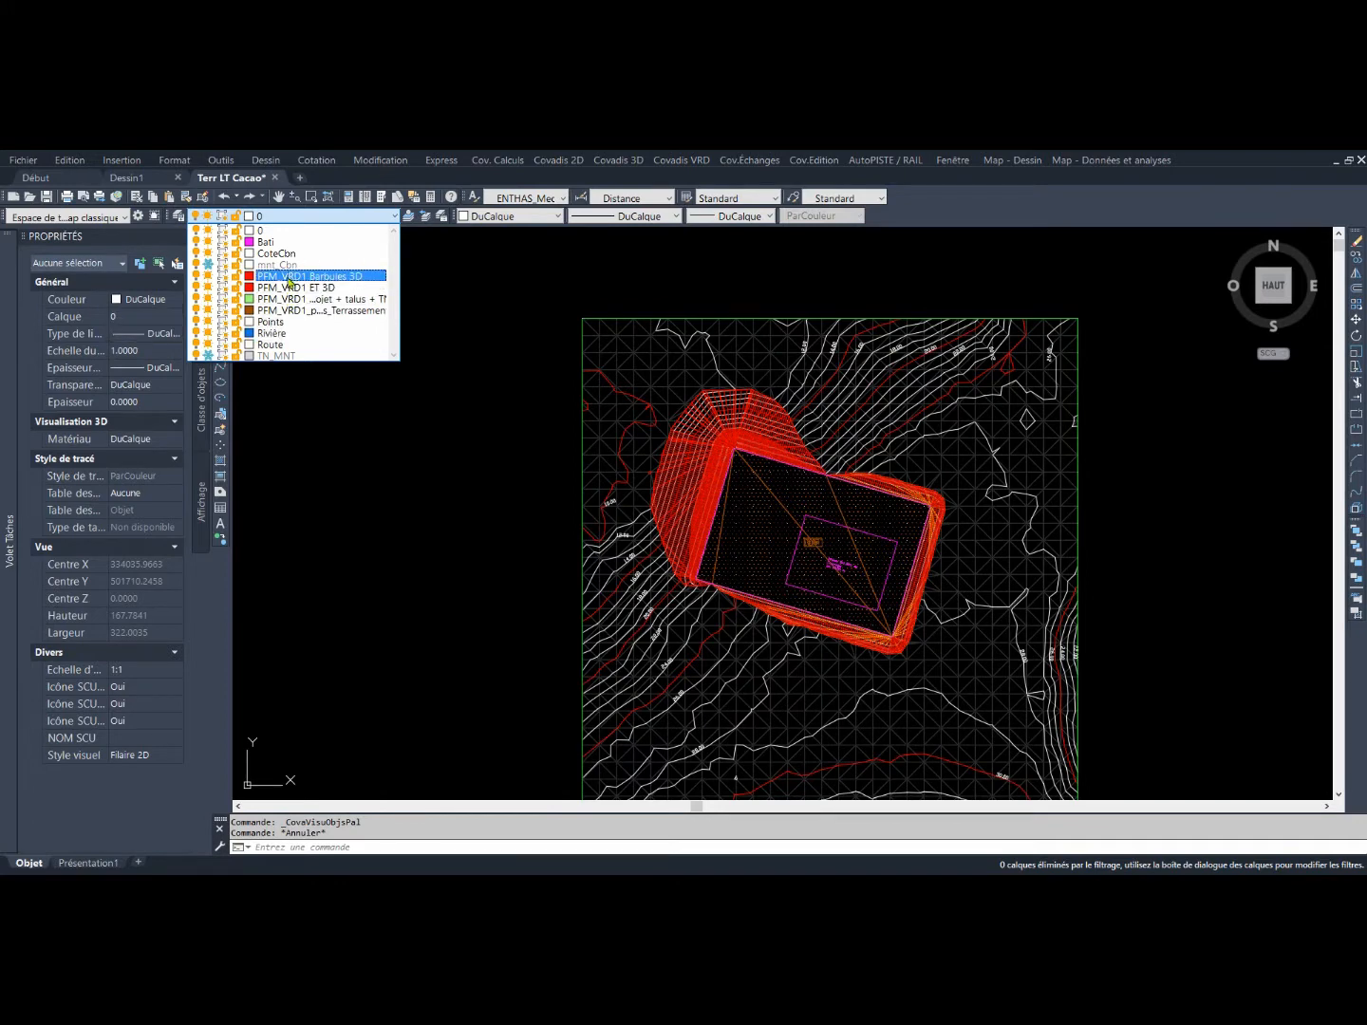
{"action": "left_click", "coordinate": [209, 356]}
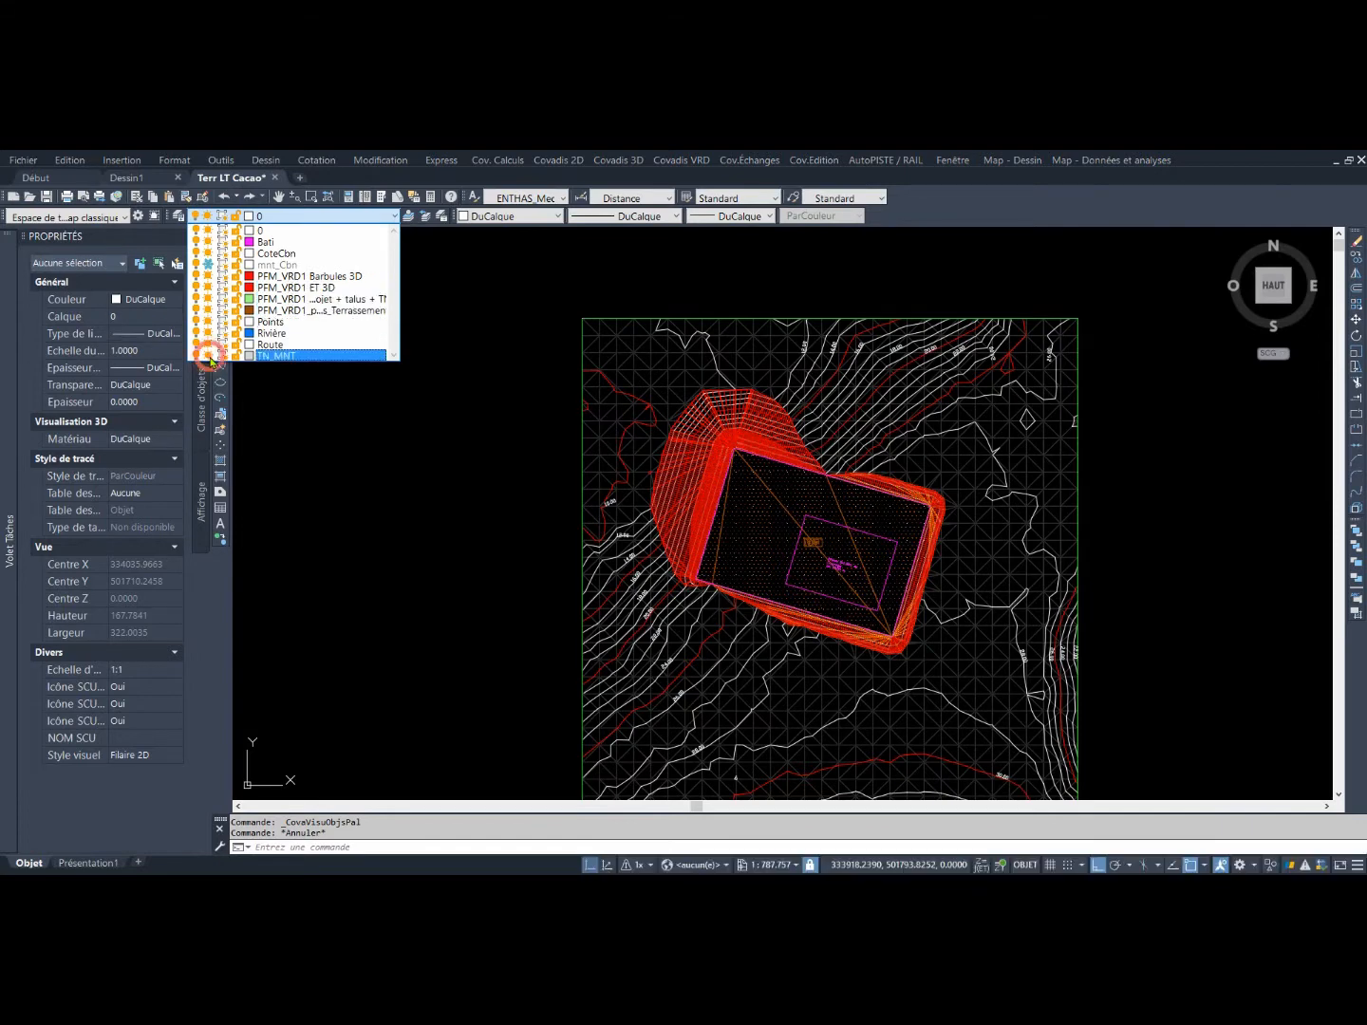
{"action": "left_click", "coordinate": [362, 432]}
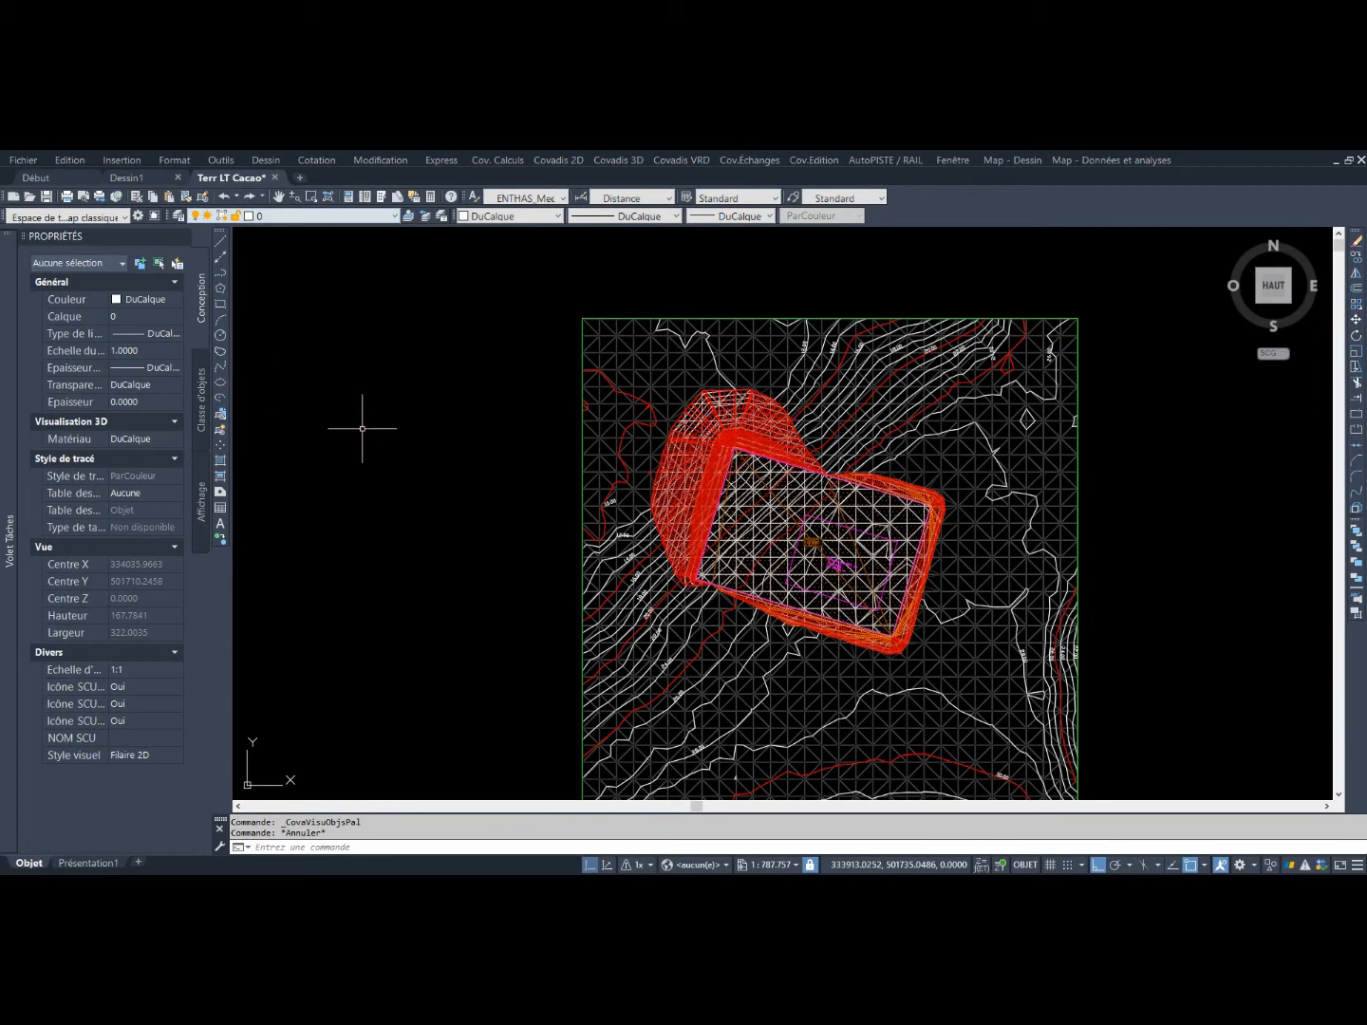
{"action": "left_click", "coordinate": [384, 216]}
{"action": "left_click", "coordinate": [208, 356]}
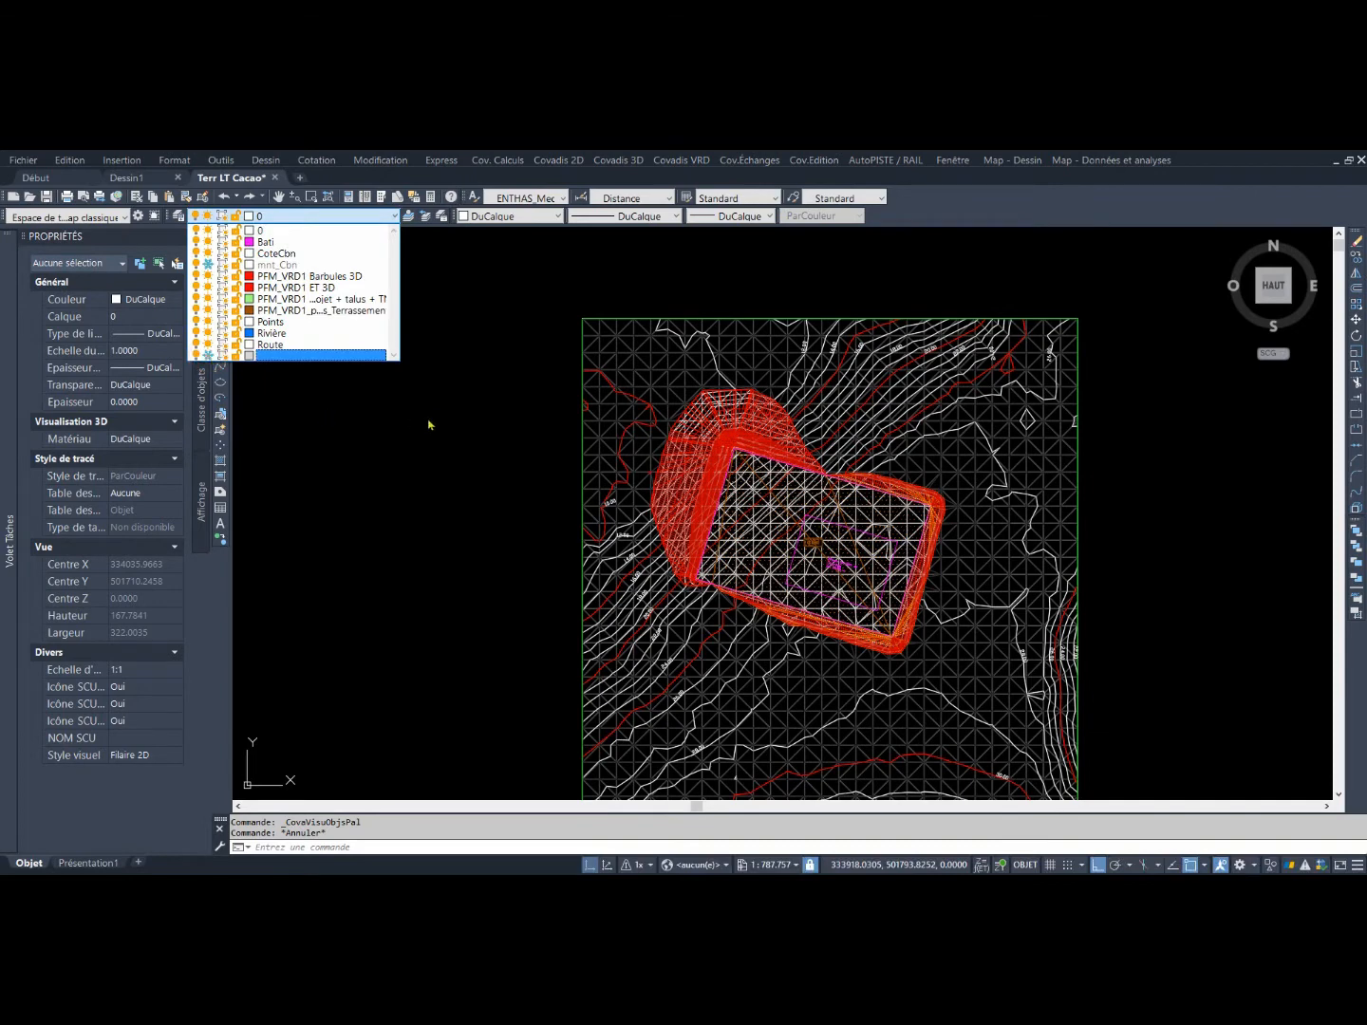
{"action": "left_click", "coordinate": [429, 424]}
{"action": "scroll", "coordinate": [444, 381], "scroll_direction": "down", "scroll_amount": 2}
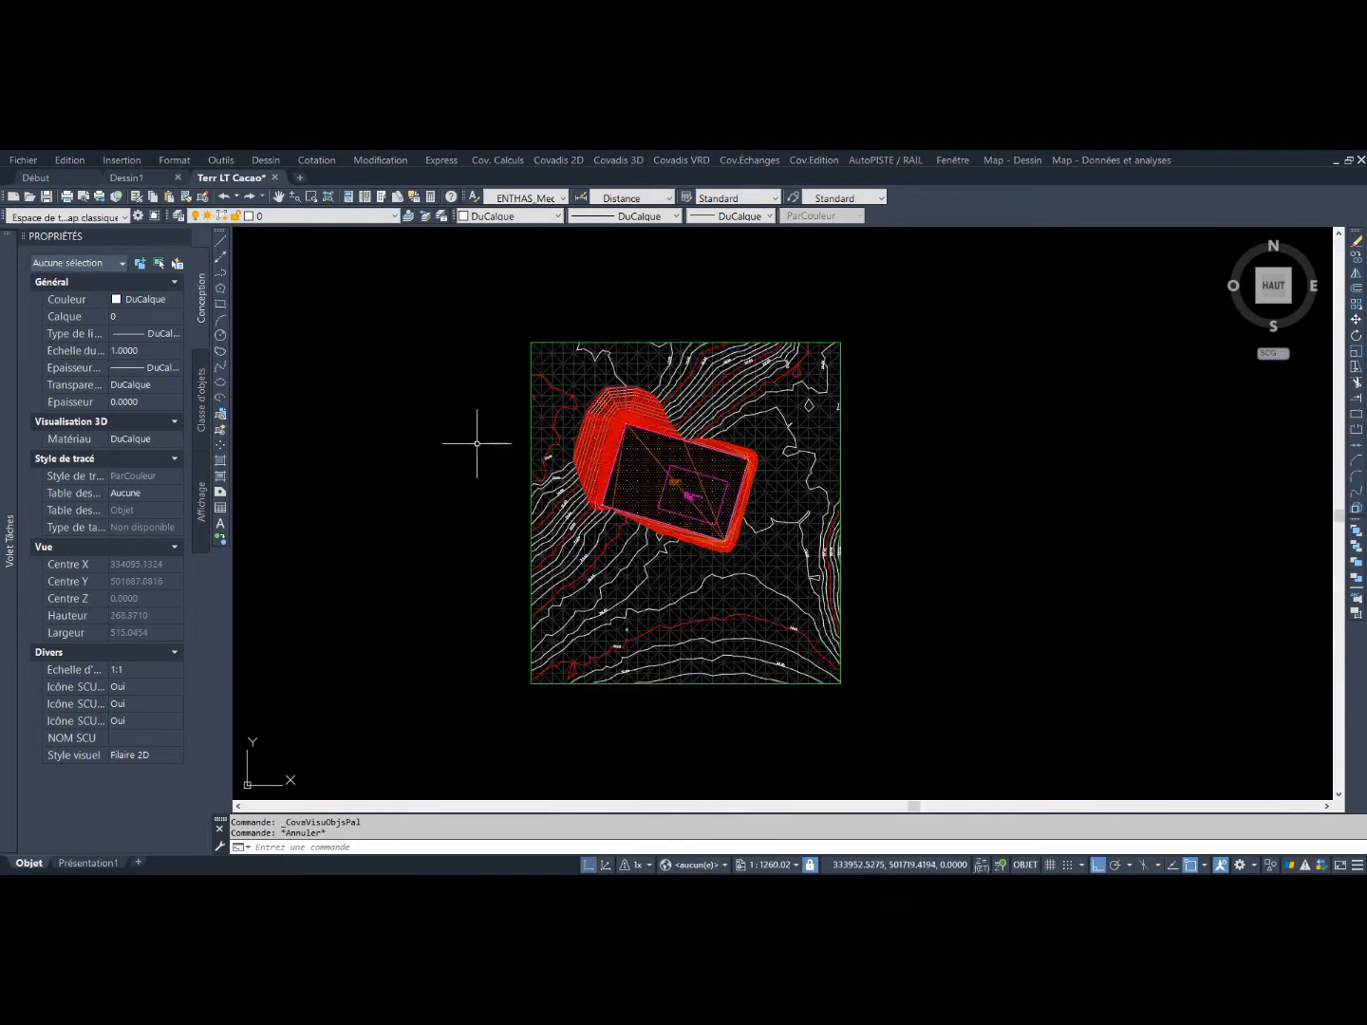
{"action": "scroll", "coordinate": [476, 442], "scroll_direction": "up", "scroll_amount": 2}
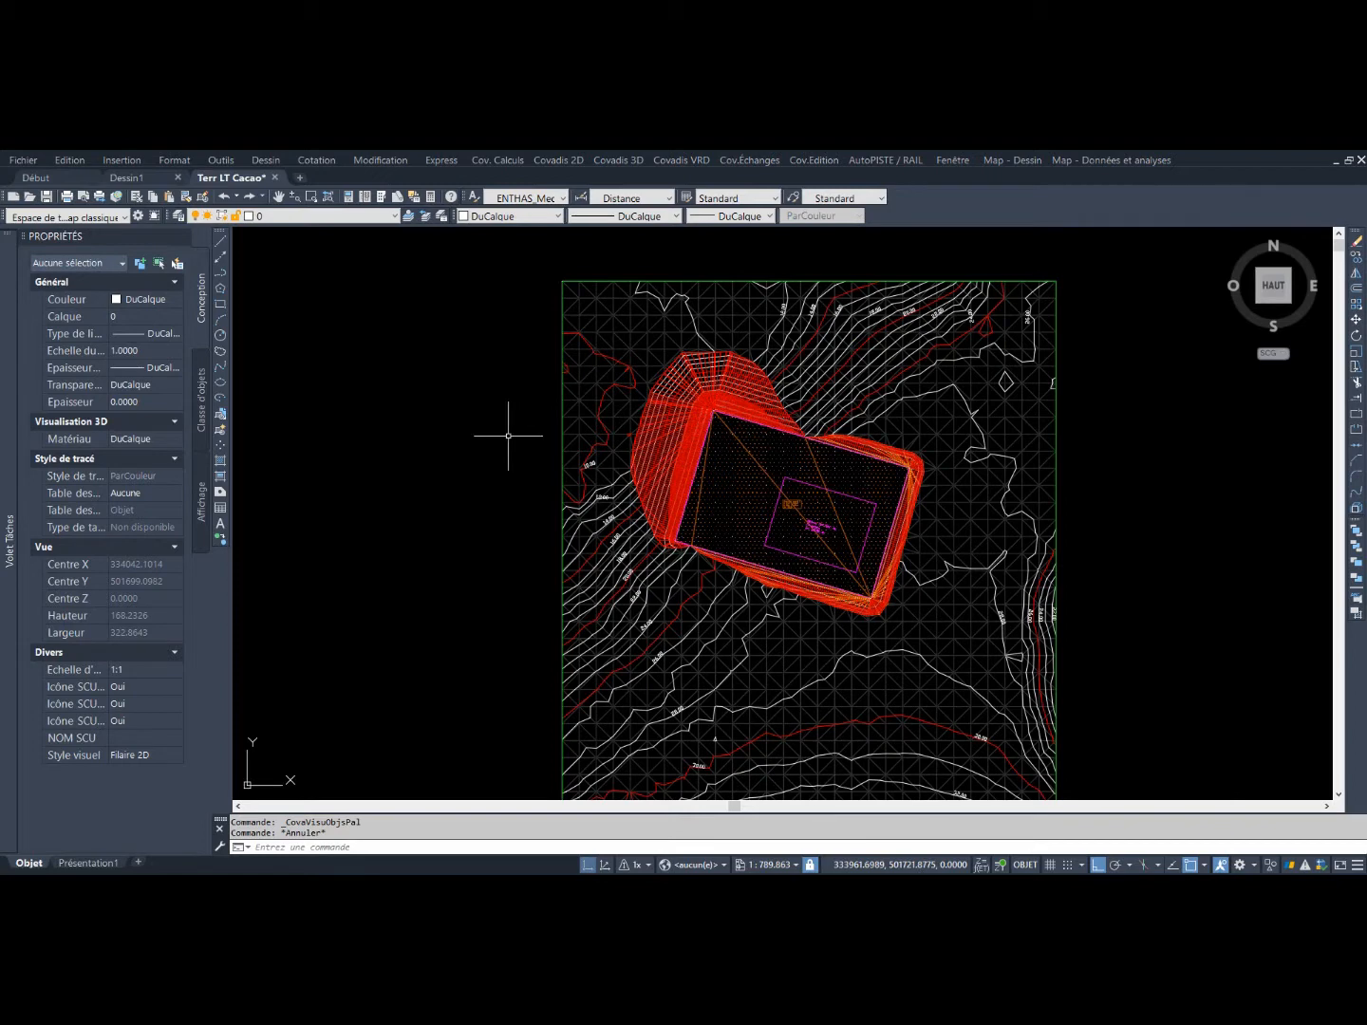
{"action": "scroll", "coordinate": [508, 436], "scroll_direction": "down", "scroll_amount": 2}
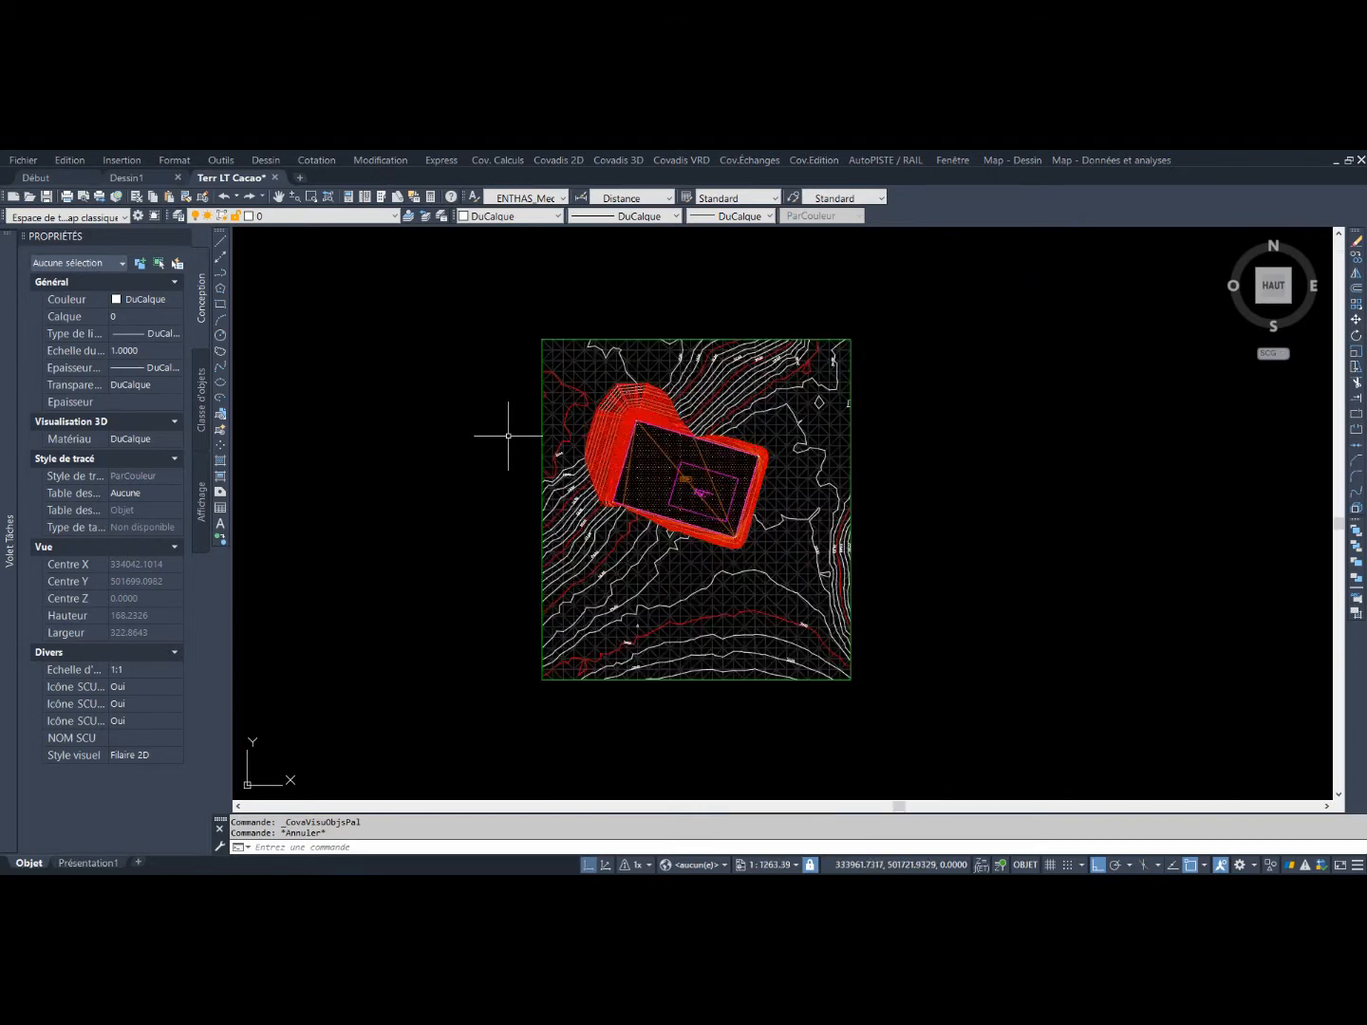
{"action": "scroll", "coordinate": [533, 519], "scroll_direction": "up", "scroll_amount": 2}
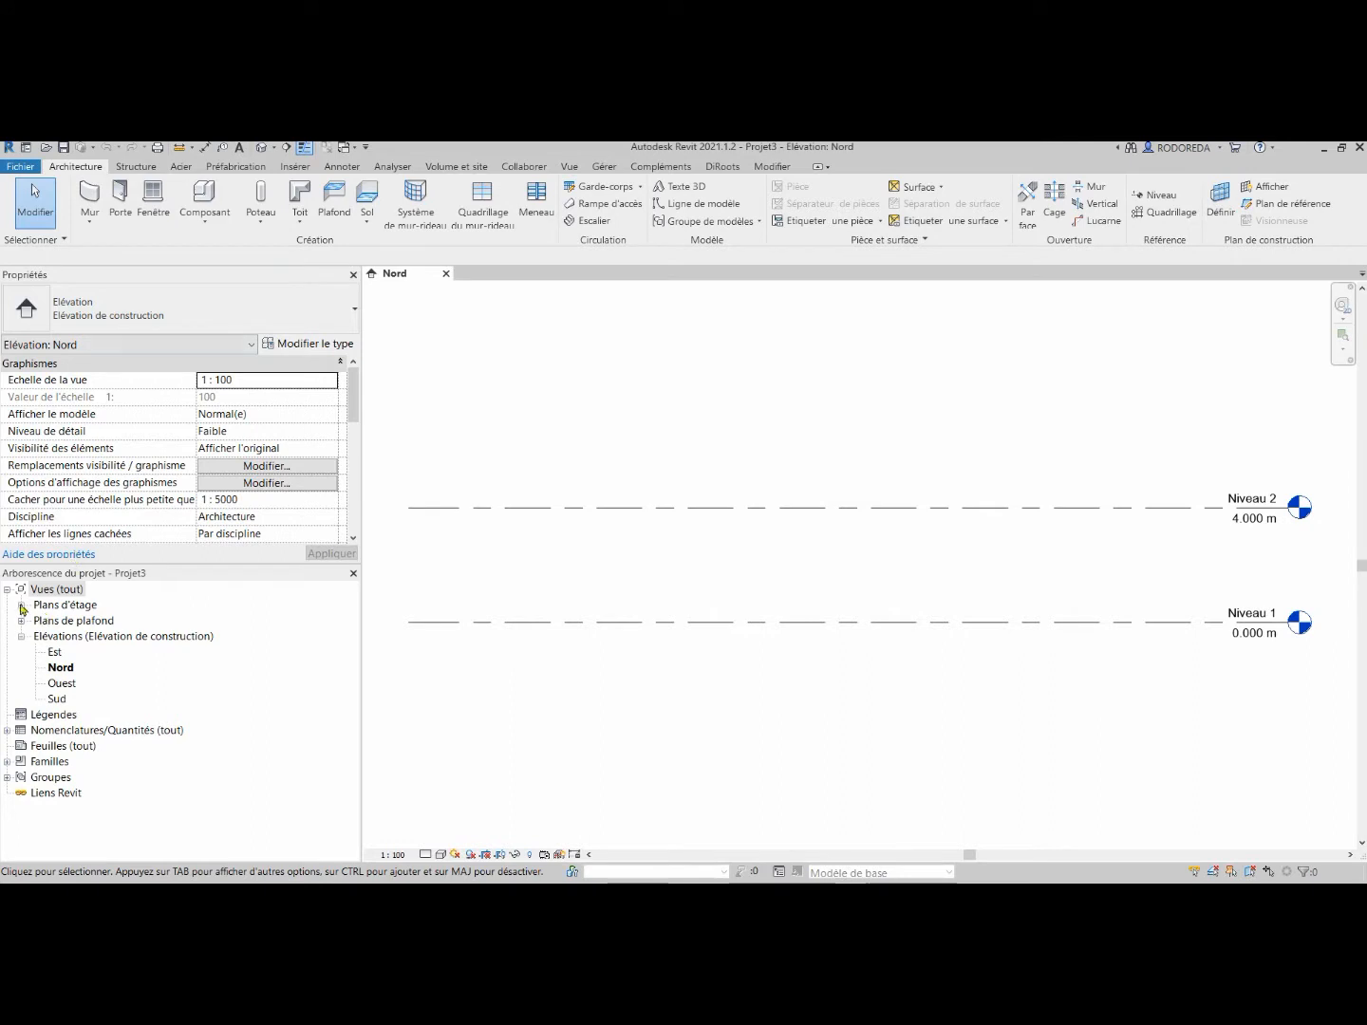
Switch to Revit and open the Site floor plan view of the project.
{"action": "left_click", "coordinate": [22, 606]}
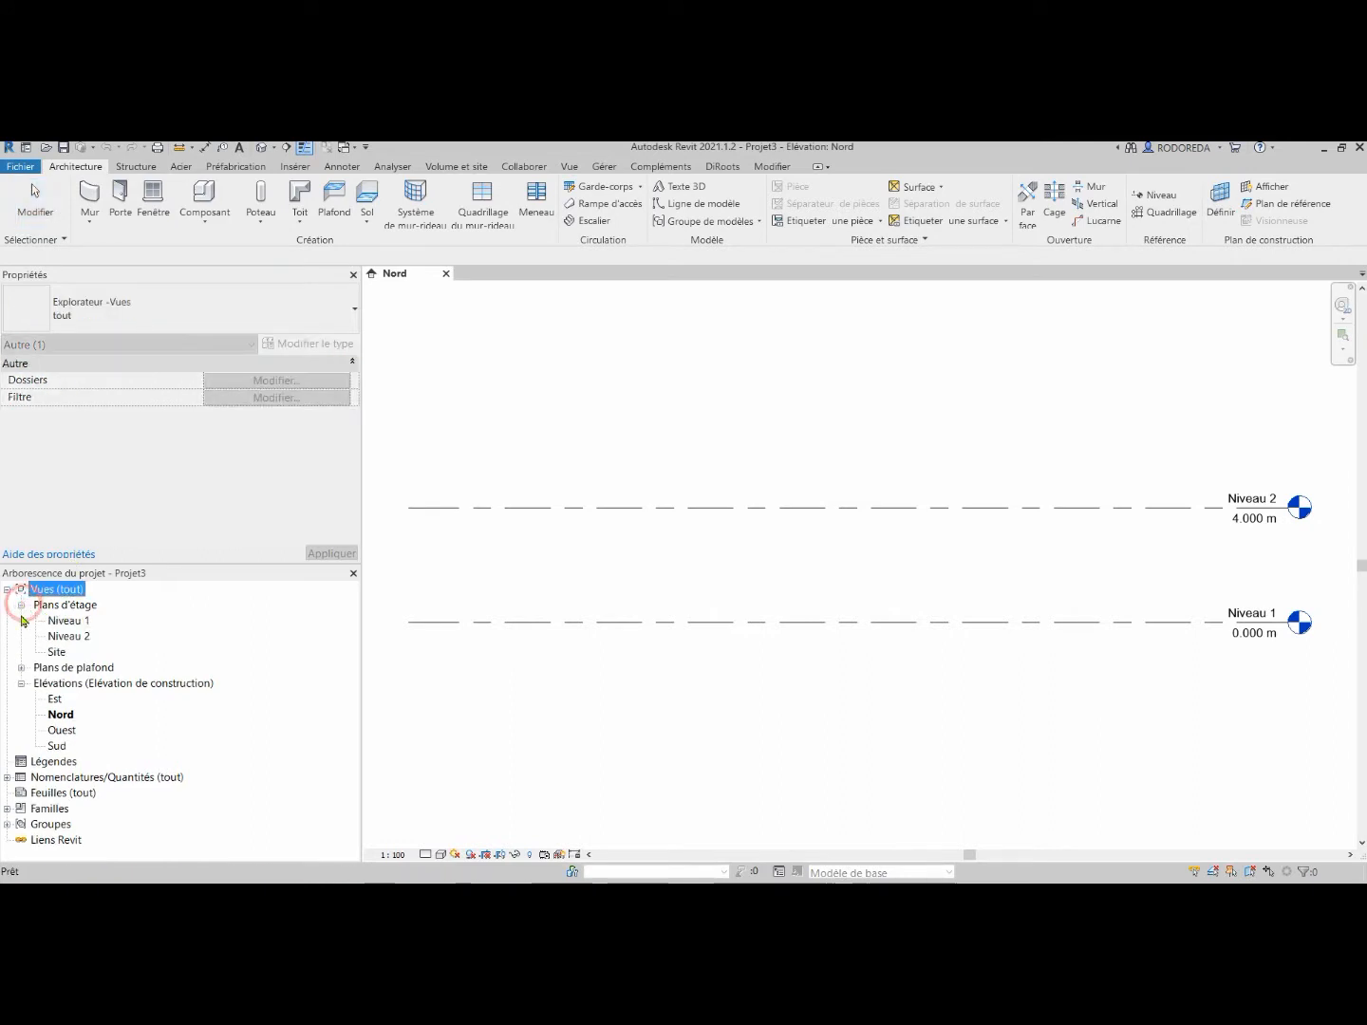
{"action": "double_click", "coordinate": [57, 653]}
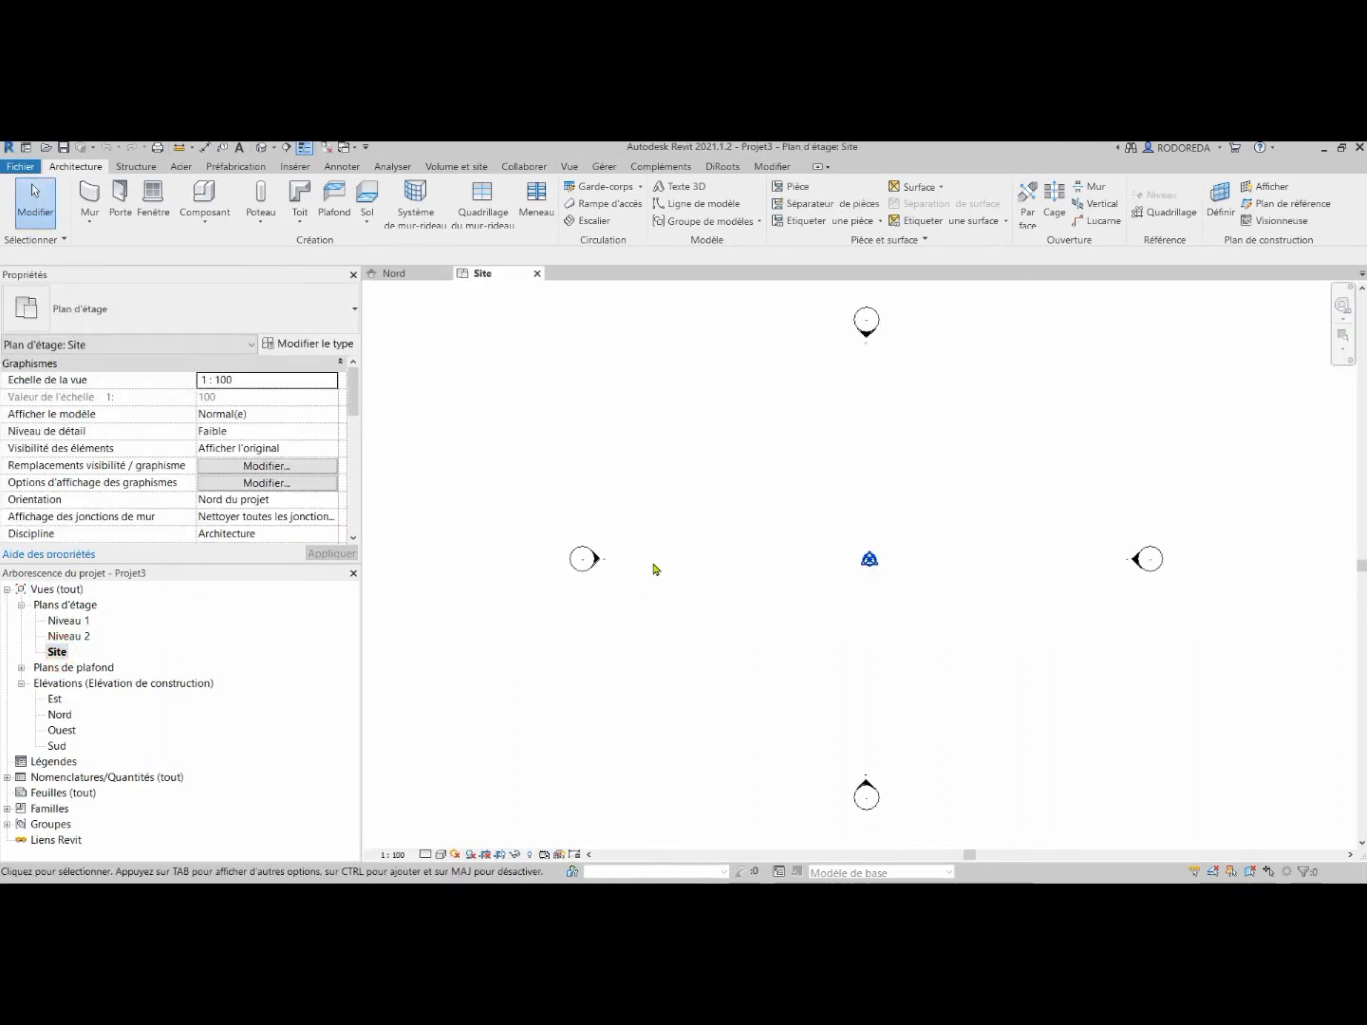
{"action": "scroll", "coordinate": [653, 569], "scroll_direction": "down", "scroll_amount": 1}
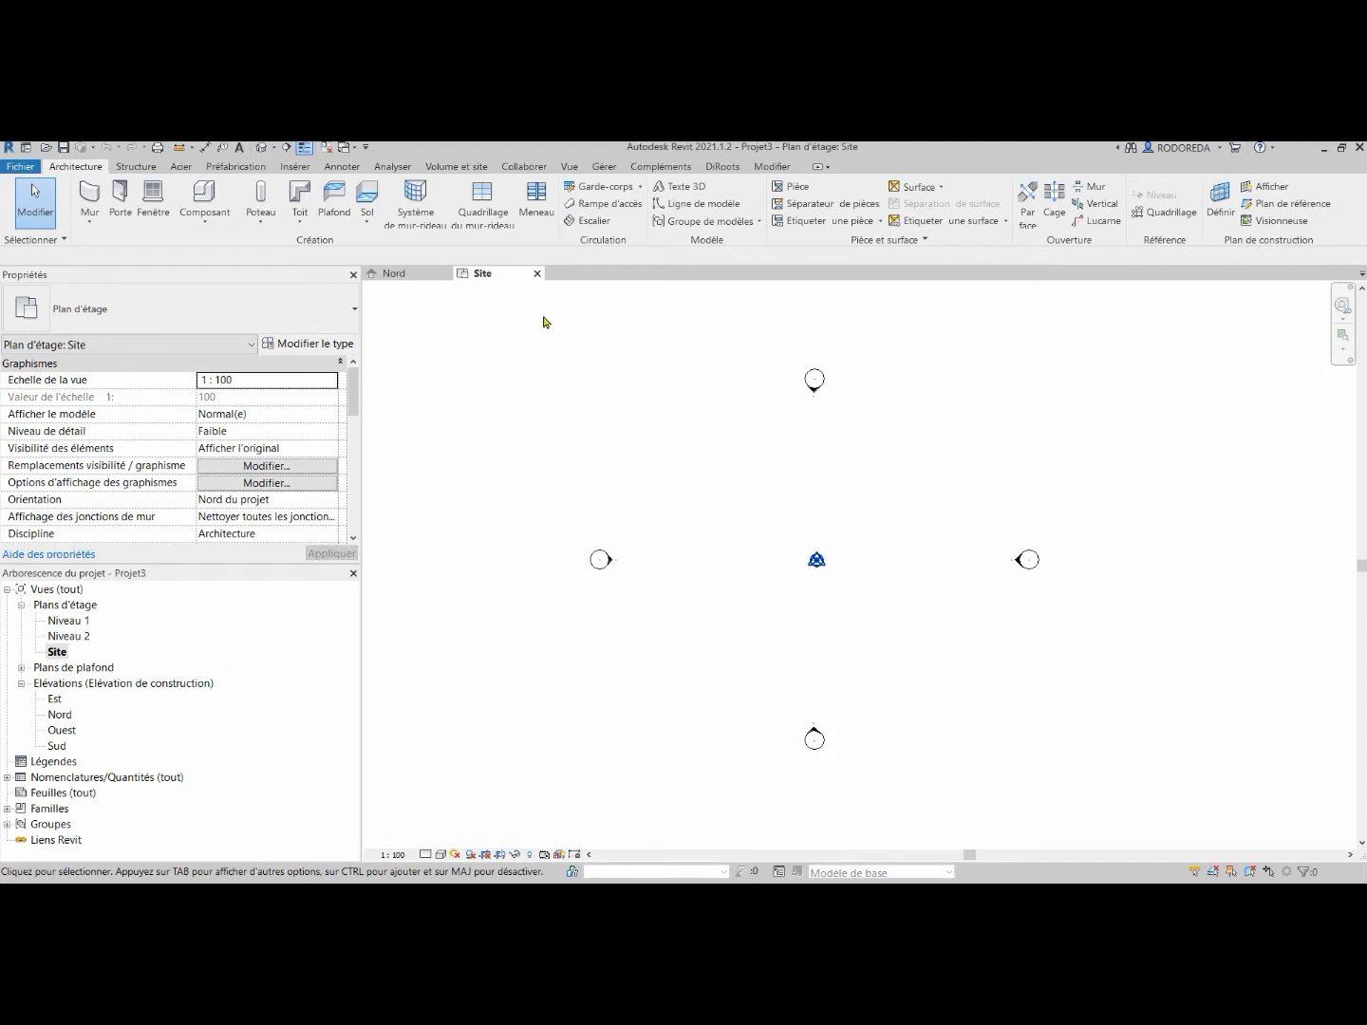
Start linking a CAD file, keeping the import units at mètre and the positioning at Manuel - Centre.
{"action": "left_click", "coordinate": [287, 168]}
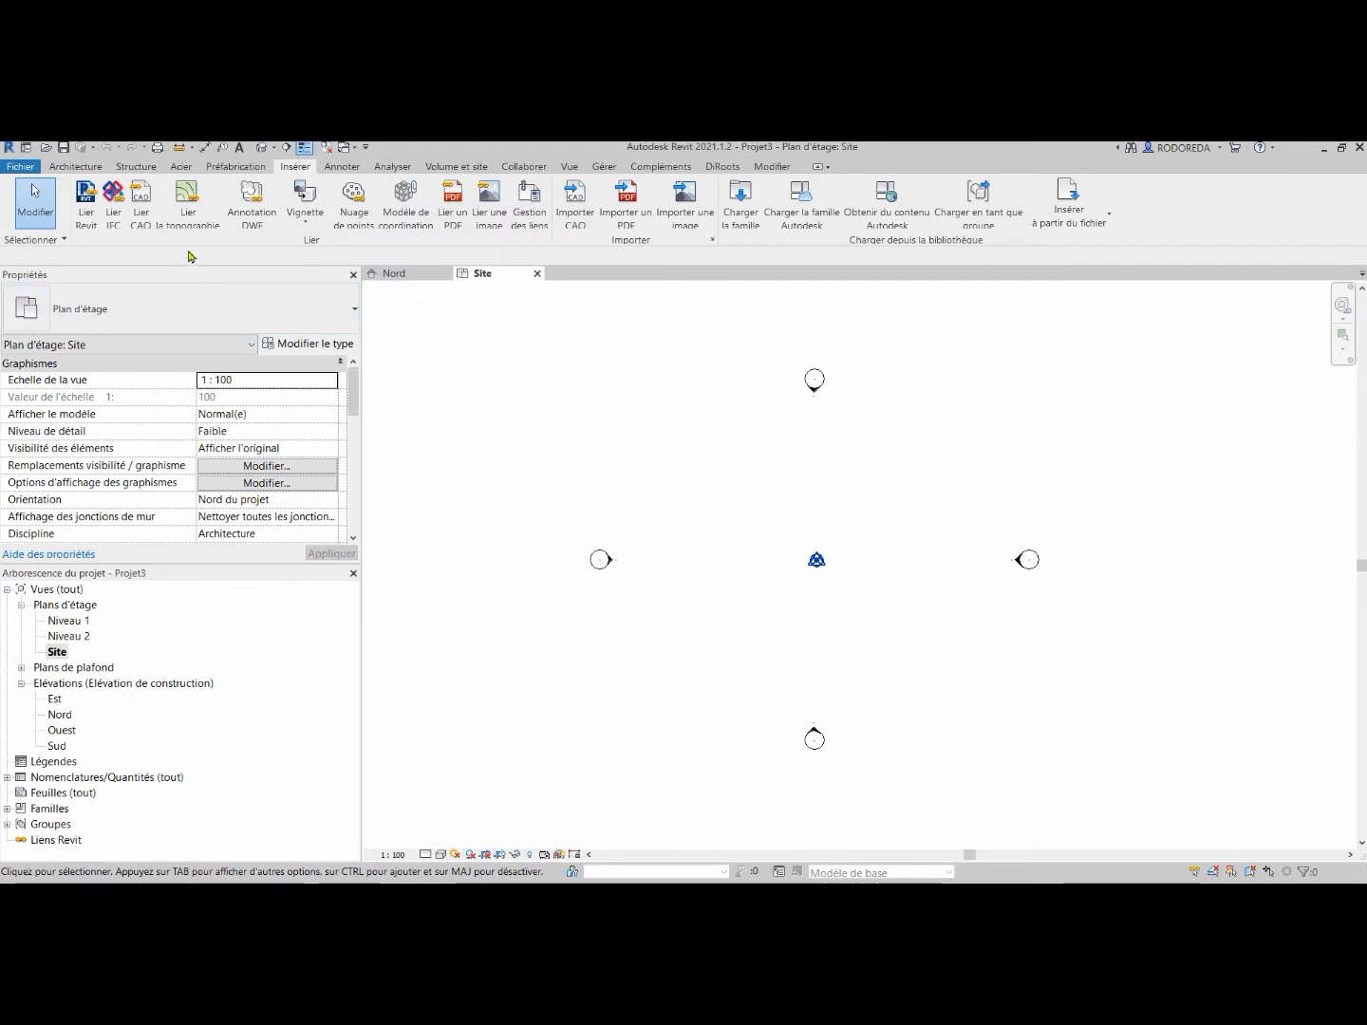
{"action": "left_click", "coordinate": [142, 197]}
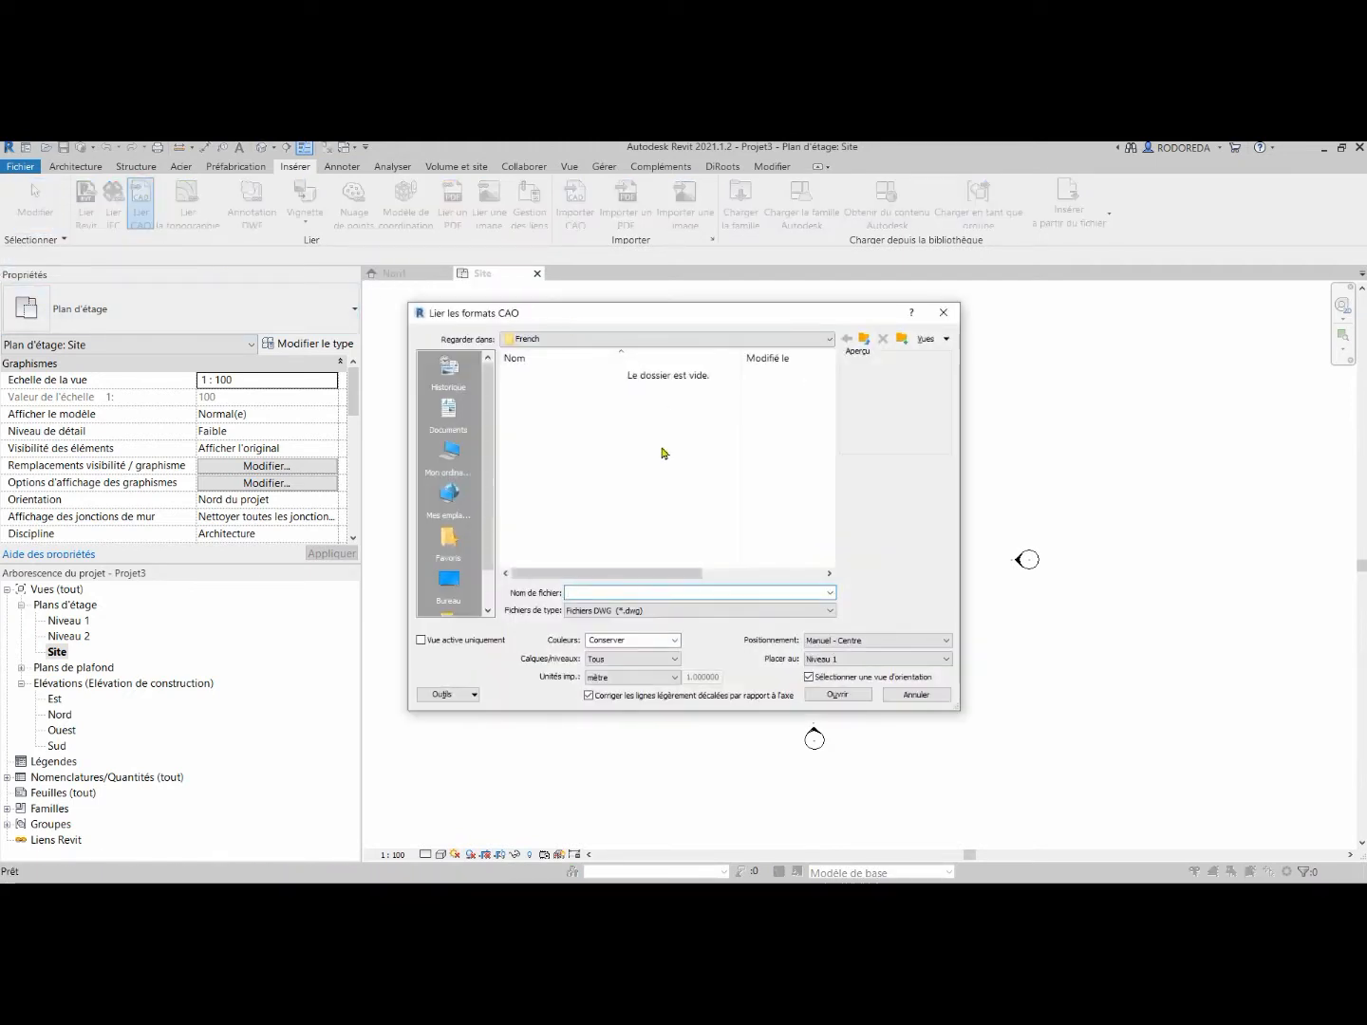
{"action": "left_click", "coordinate": [618, 680]}
{"action": "left_click", "coordinate": [618, 679]}
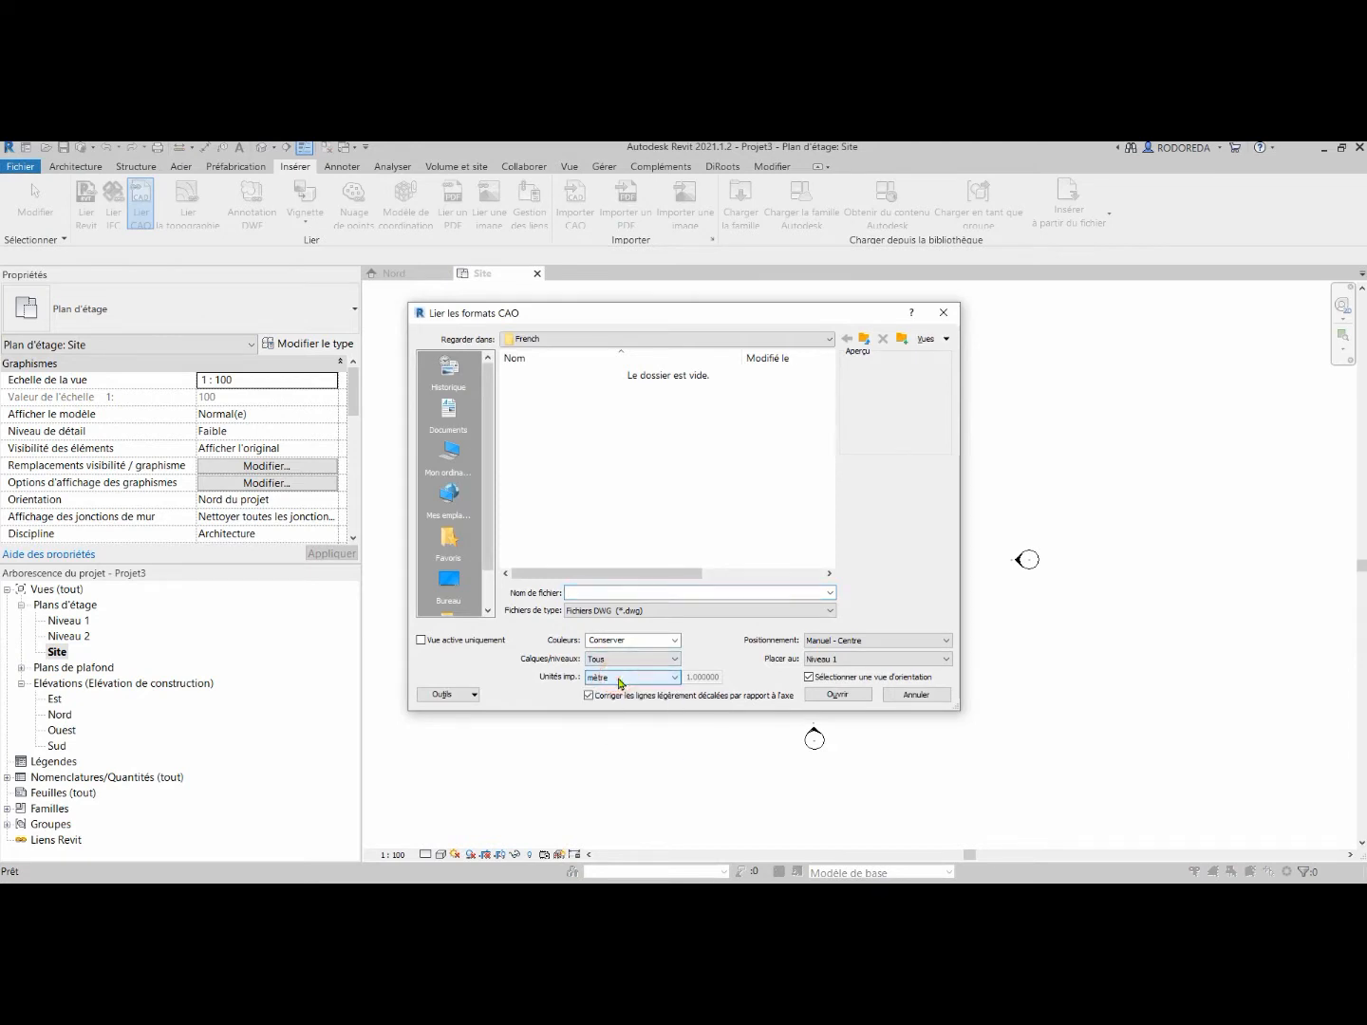
{"action": "left_click", "coordinate": [839, 643]}
{"action": "left_click", "coordinate": [836, 646]}
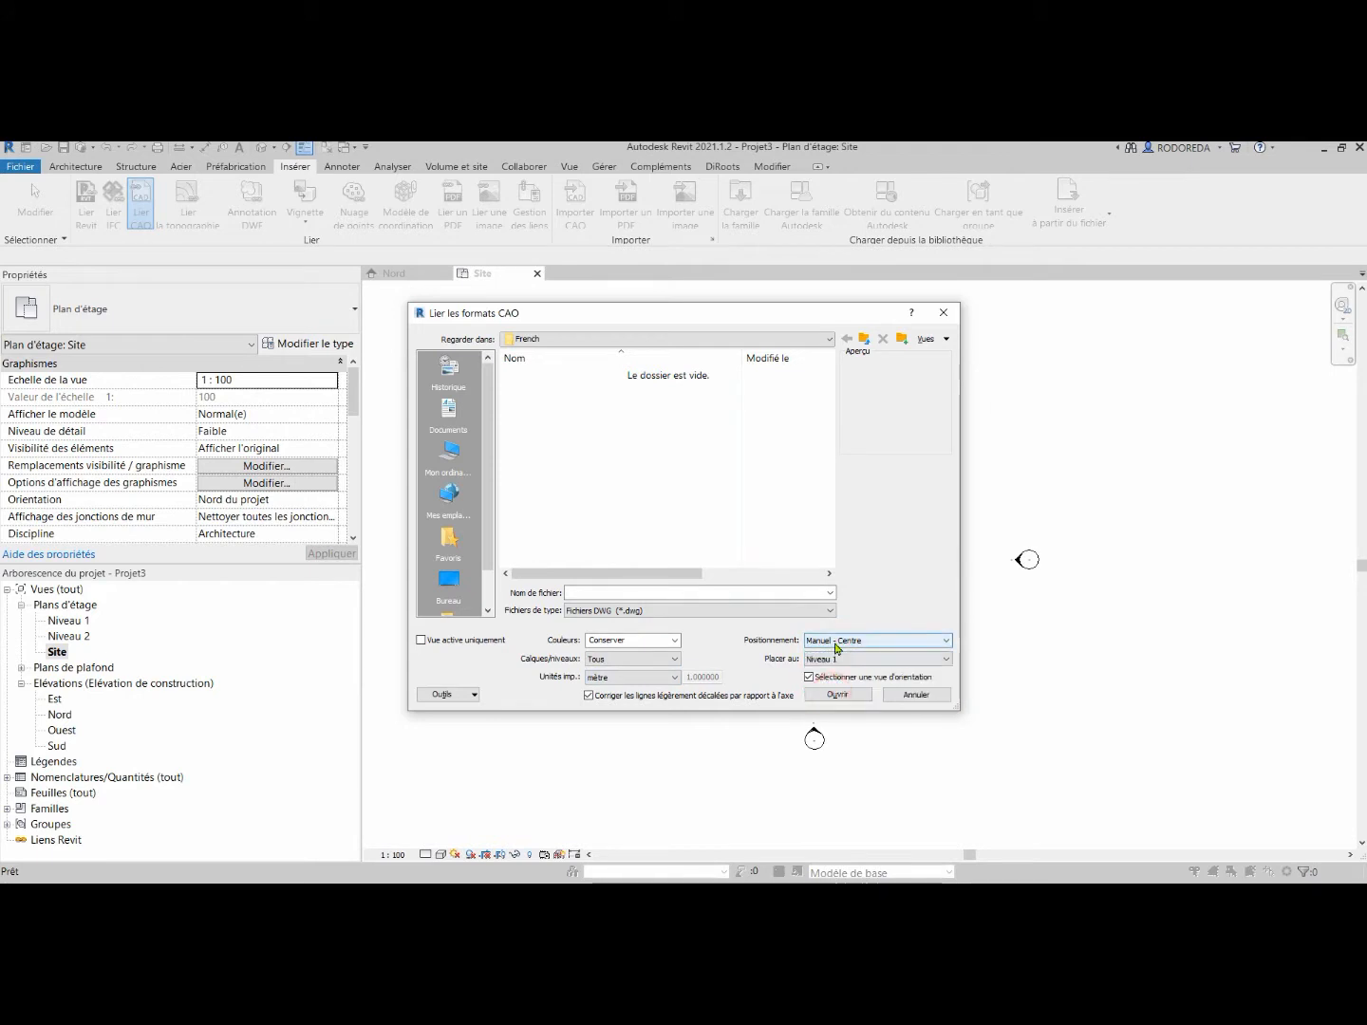
Browse Google Drive (G:) through Mon Drive and EXOS TOPO to the CACAO folder and load Terr LT Cacao.dwg as the linked file.
{"action": "left_click", "coordinate": [558, 338]}
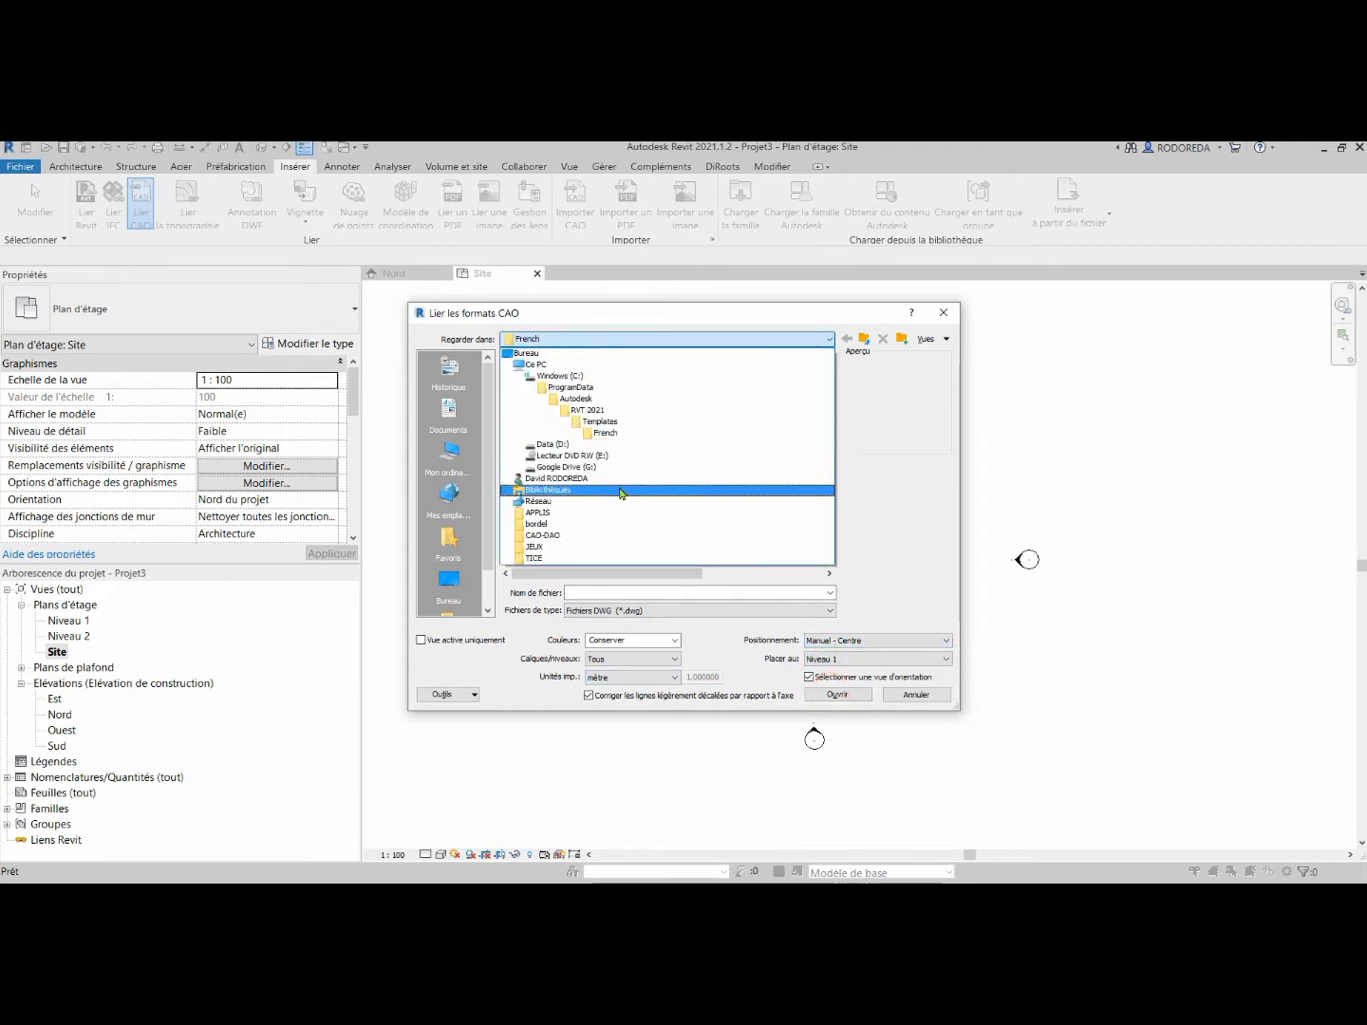
{"action": "left_click", "coordinate": [601, 466]}
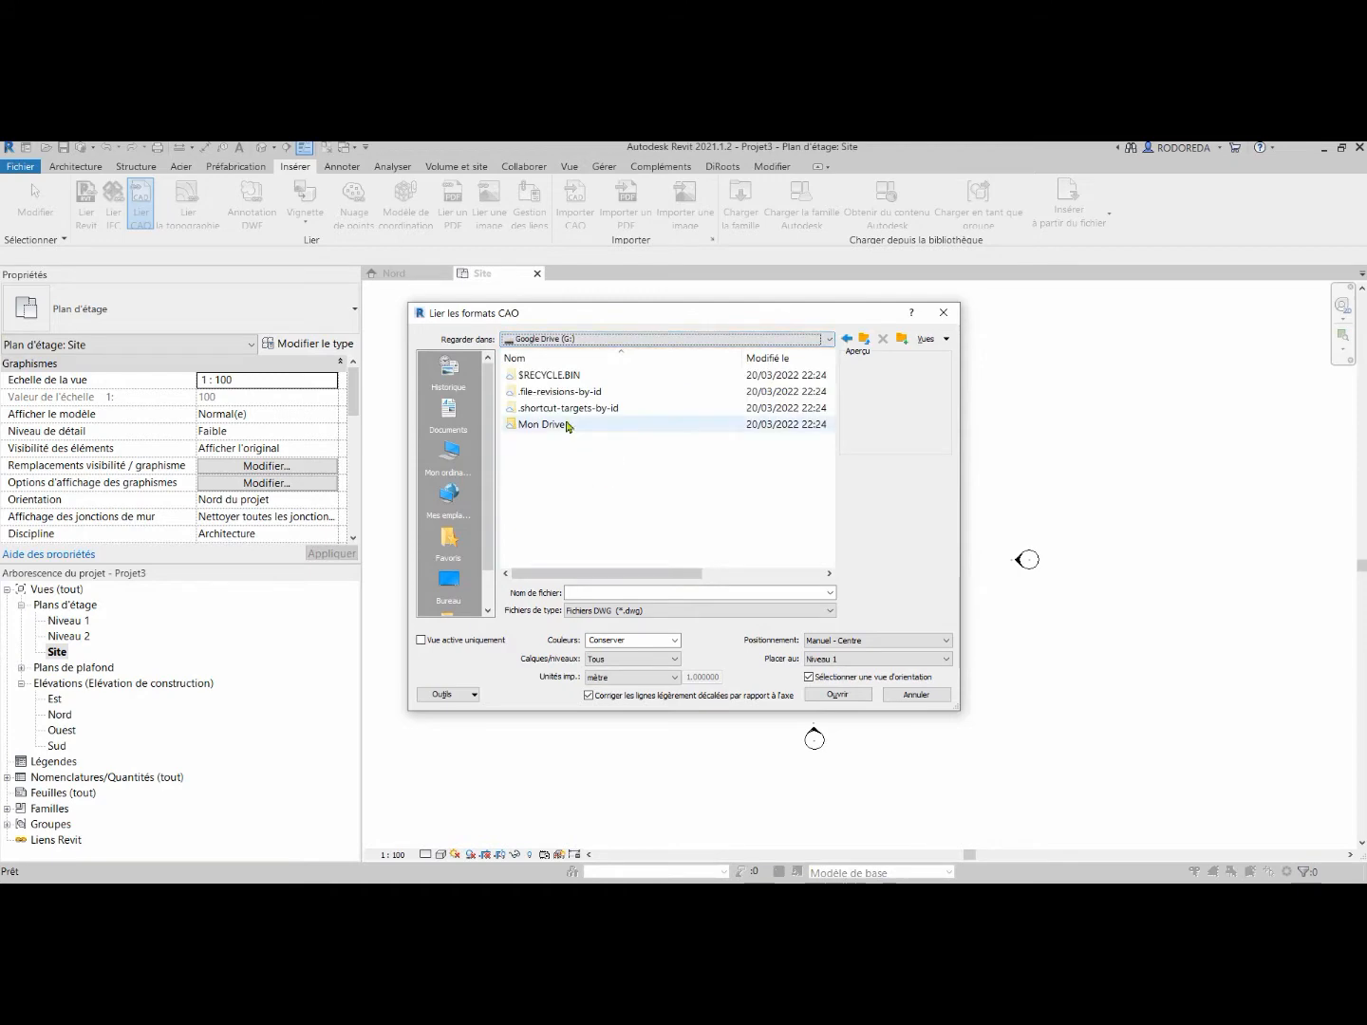
{"action": "double_click", "coordinate": [556, 429]}
{"action": "double_click", "coordinate": [554, 441]}
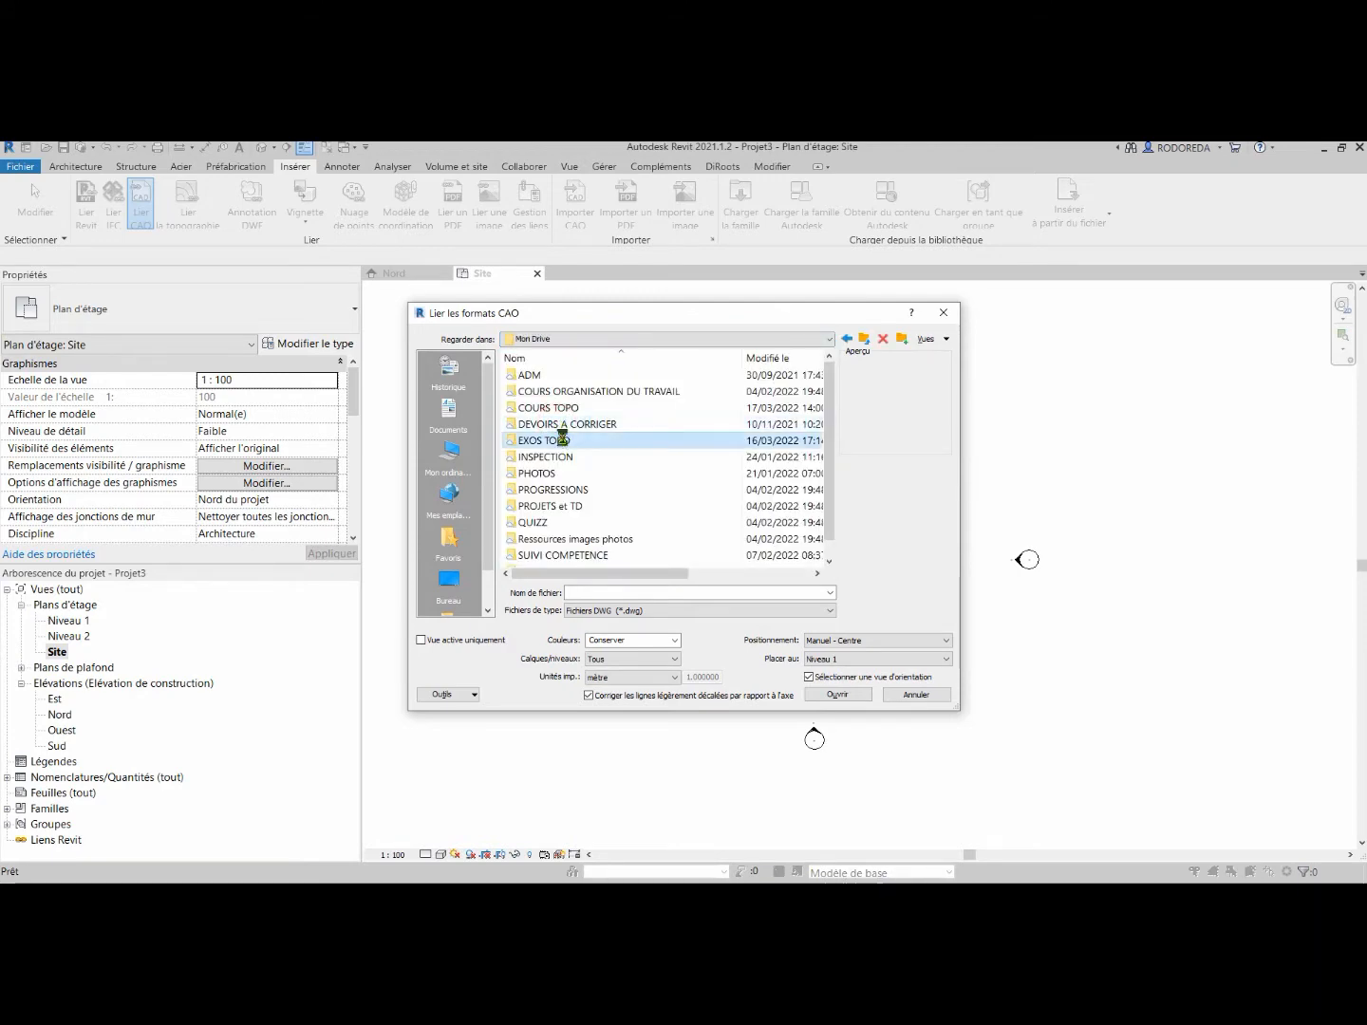
{"action": "left_click", "coordinate": [551, 377]}
{"action": "double_click", "coordinate": [552, 377]}
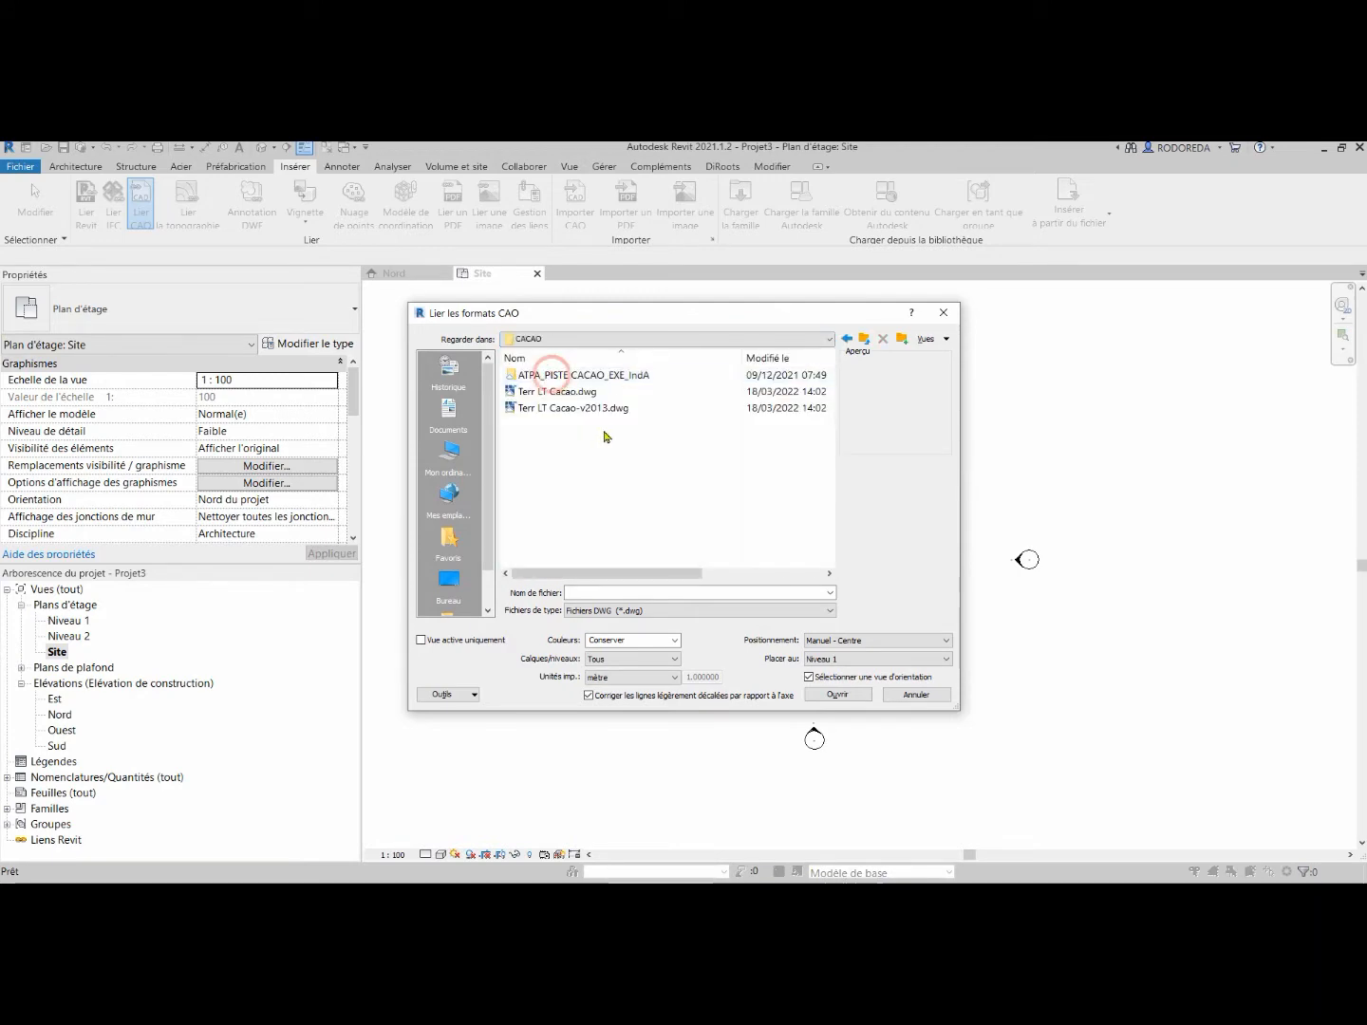
{"action": "left_click", "coordinate": [562, 392]}
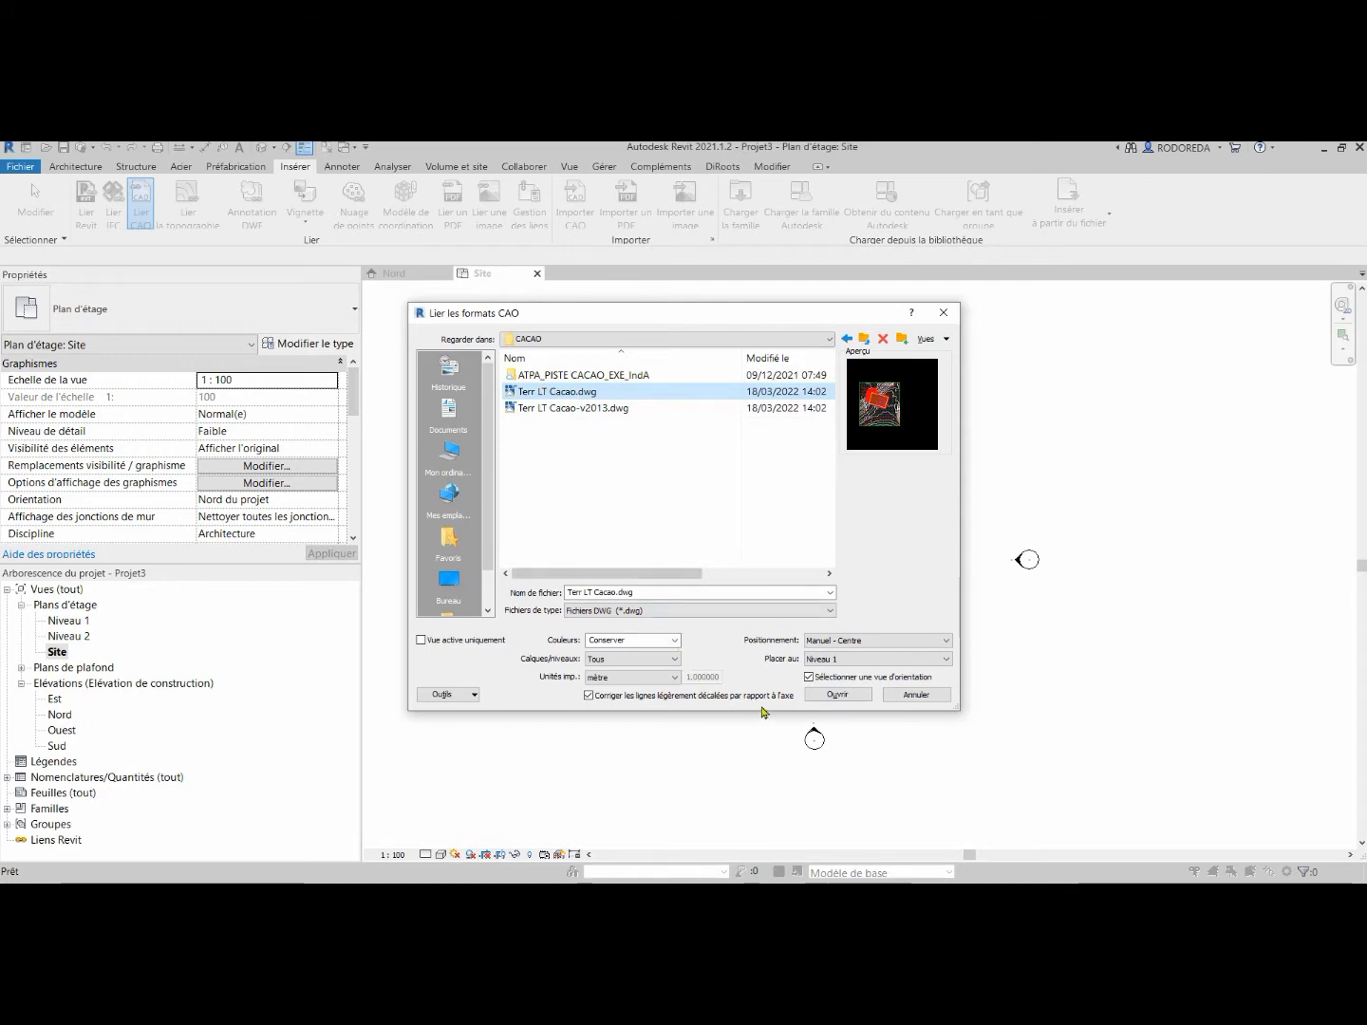
{"action": "left_click", "coordinate": [837, 695]}
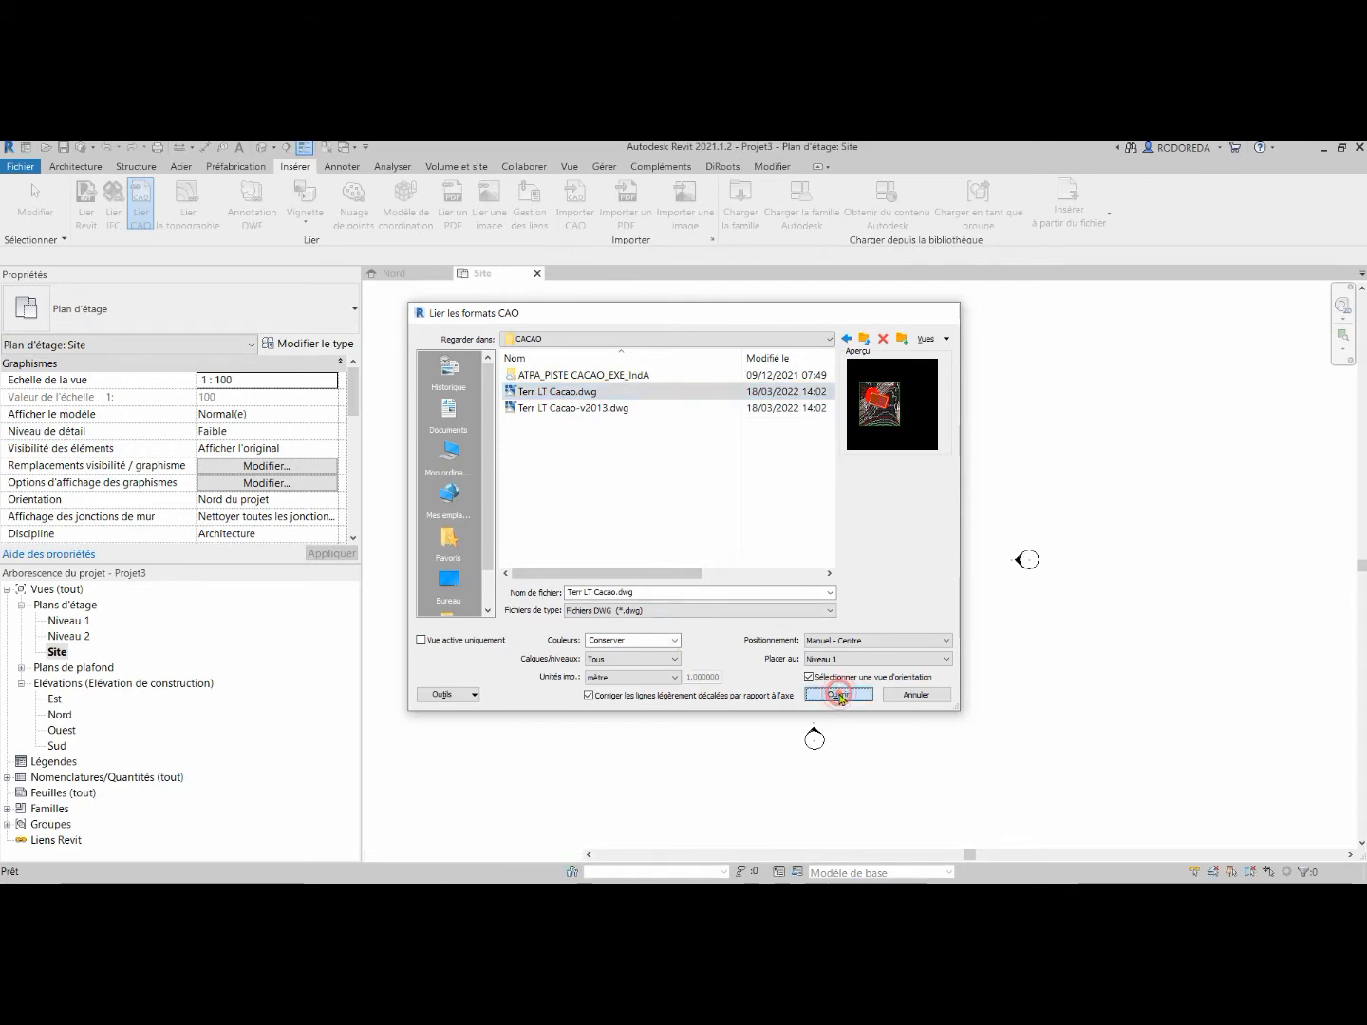
Place the linked Terr LT Cacao drawing in the Site view so its building outline surrounds the four elevation markers.
{"action": "scroll", "coordinate": [814, 617], "scroll_direction": "down", "scroll_amount": 5}
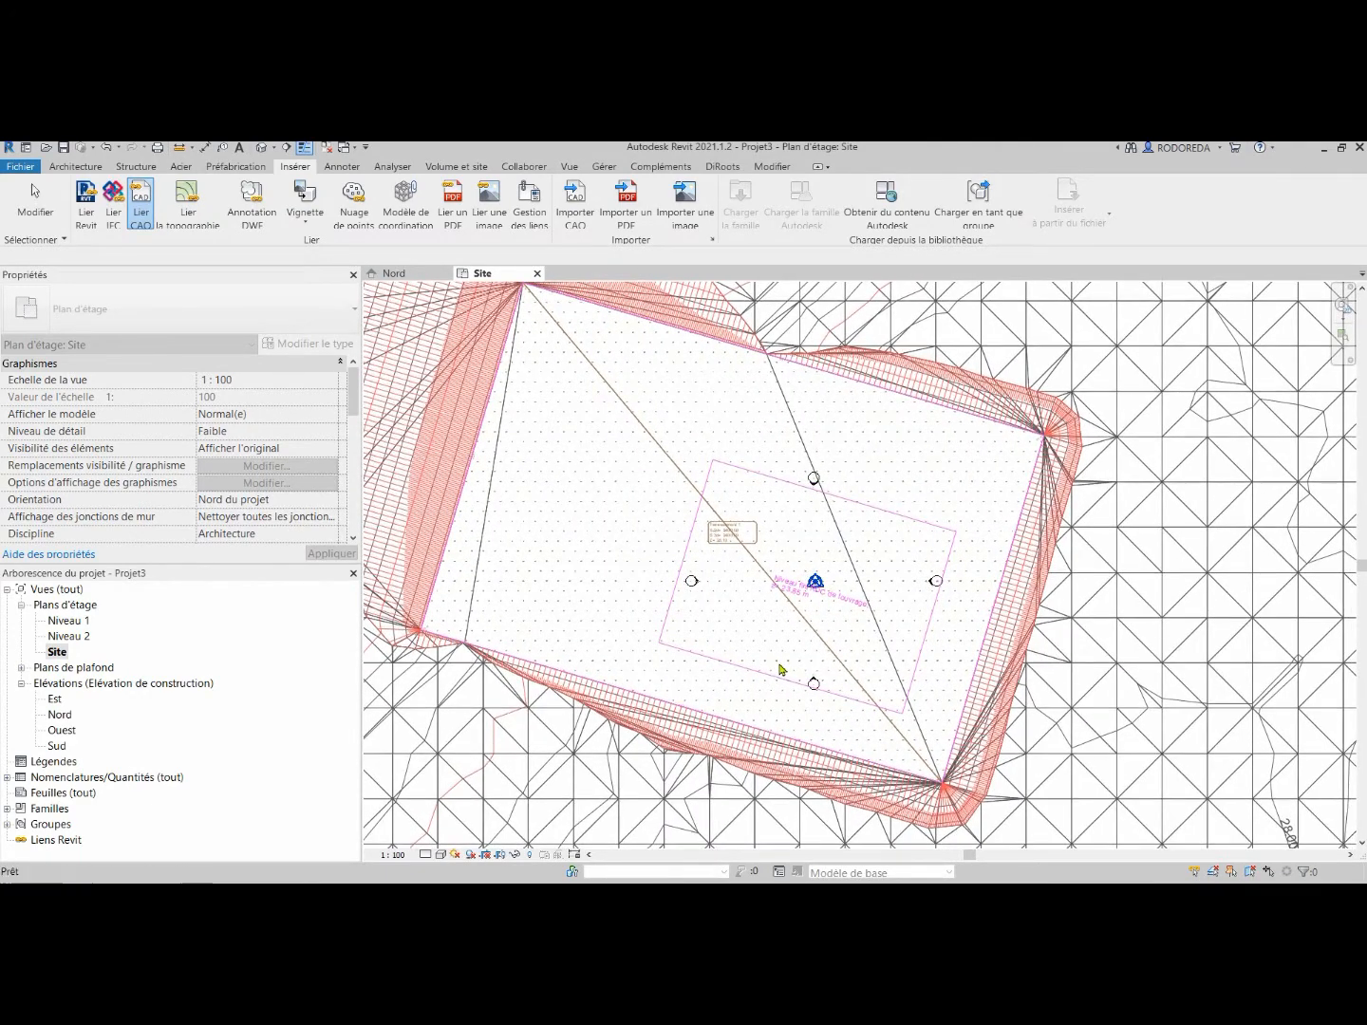
{"action": "left_click", "coordinate": [779, 669]}
{"action": "scroll", "coordinate": [813, 493], "scroll_direction": "up", "scroll_amount": 2}
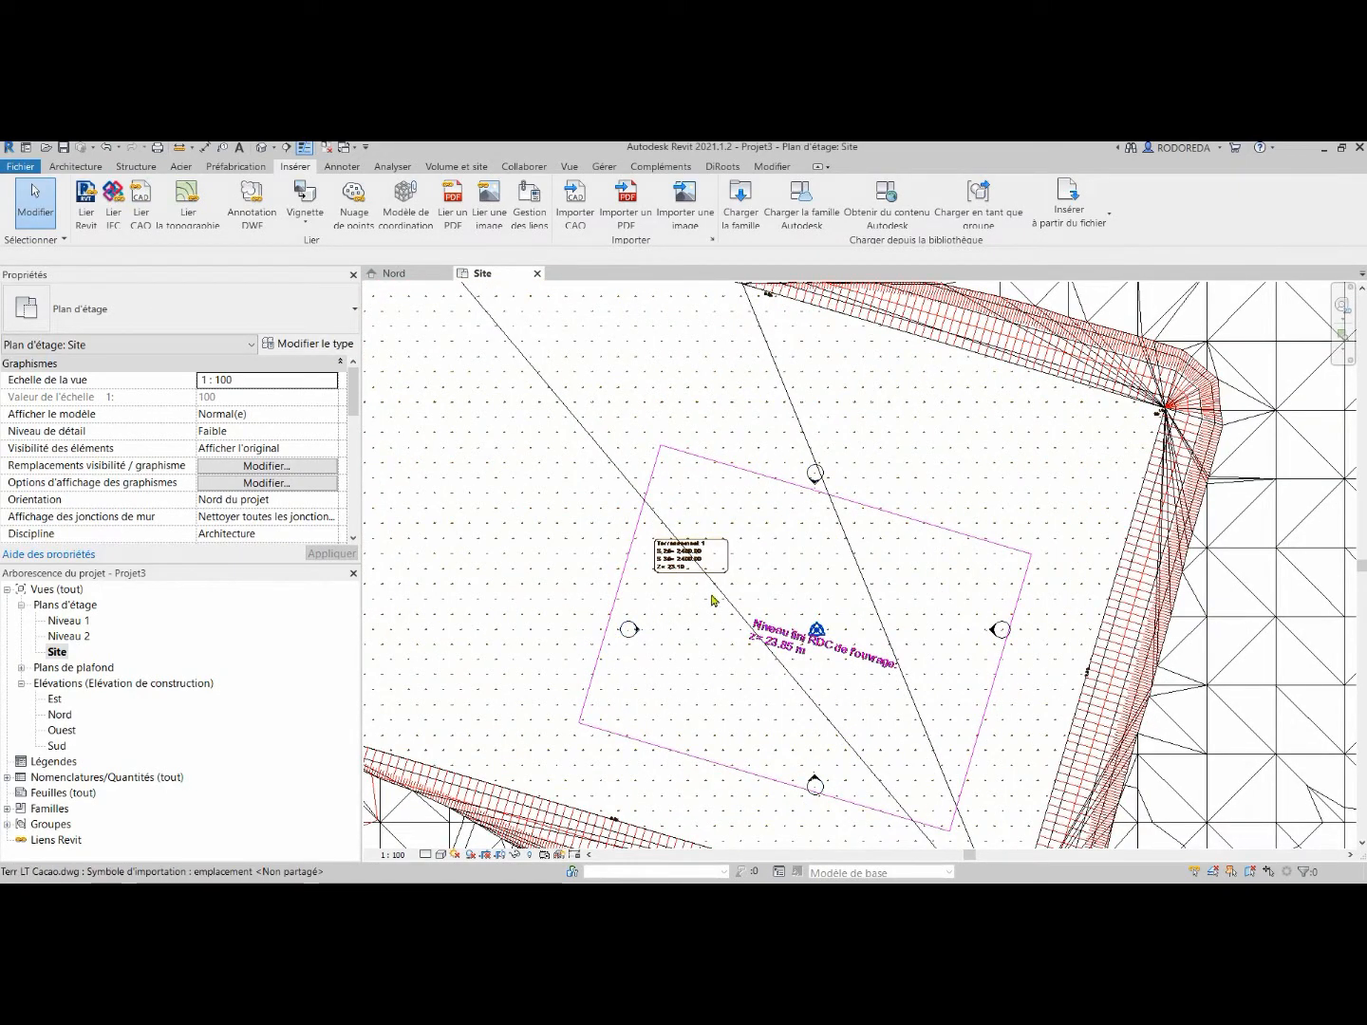
{"action": "scroll", "coordinate": [713, 600], "scroll_direction": "down", "scroll_amount": 4}
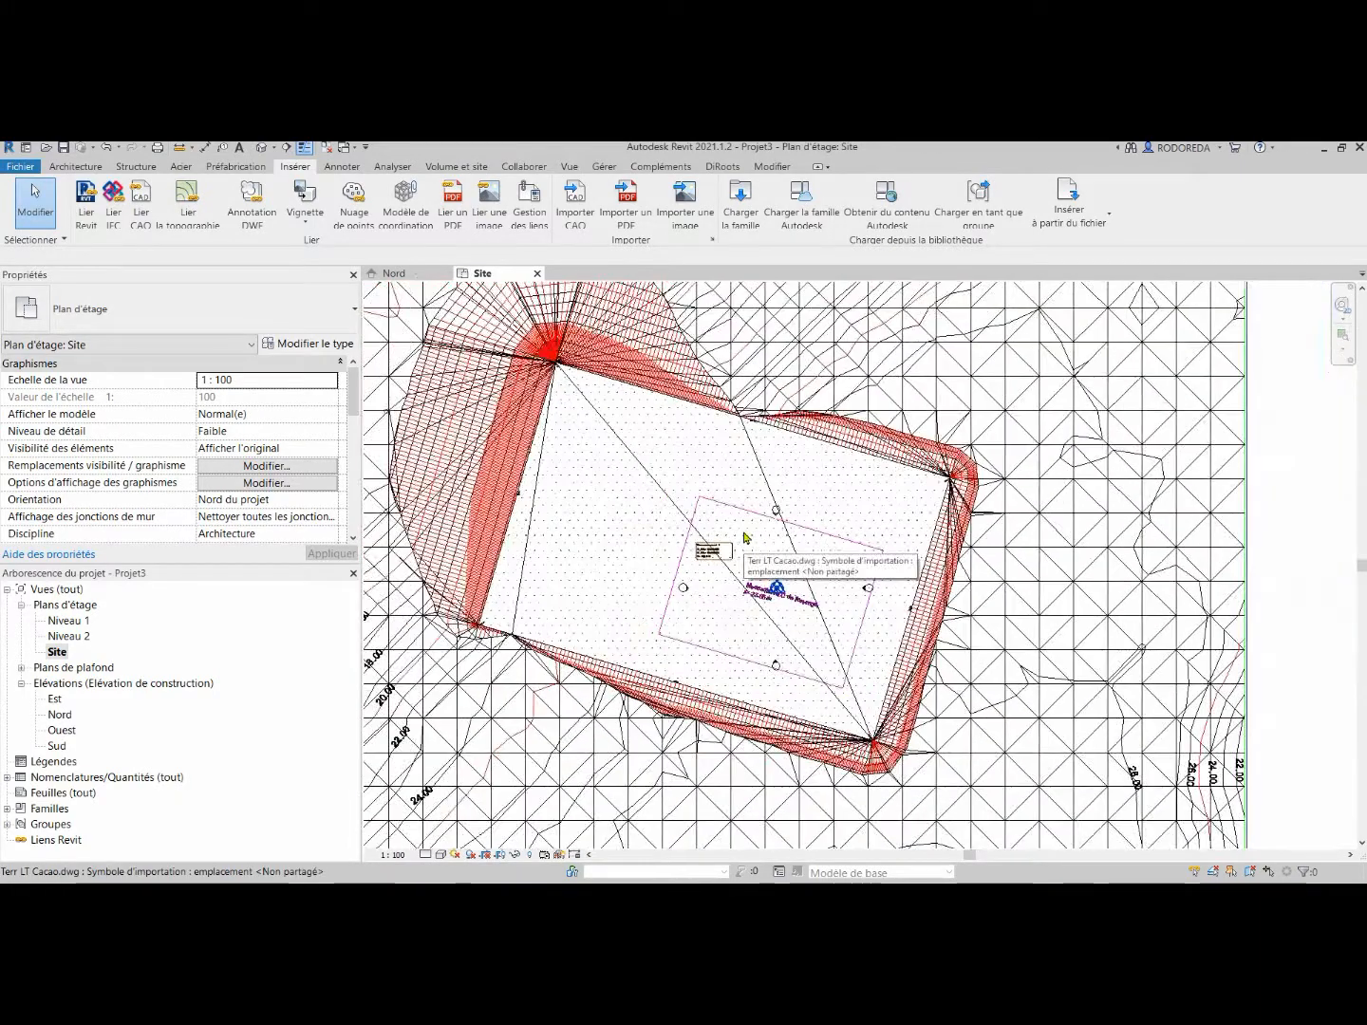
{"action": "scroll", "coordinate": [745, 538], "scroll_direction": "down", "scroll_amount": 1}
{"action": "scroll", "coordinate": [873, 513], "scroll_direction": "down", "scroll_amount": 1}
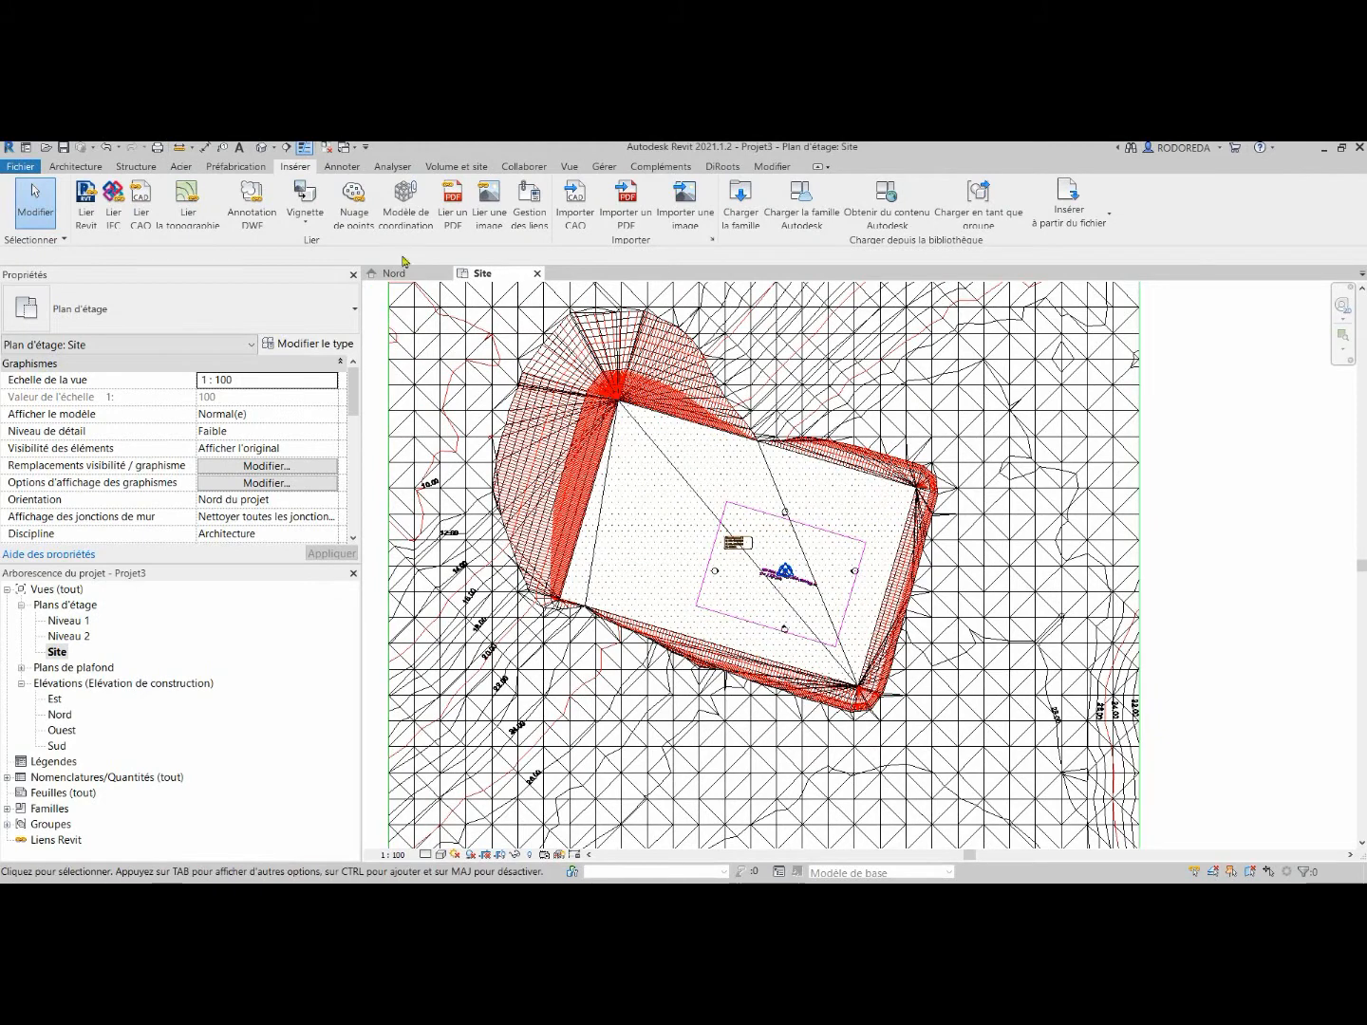
Preview the project coordinates near the building outline's upper-left corner with the spot coordinate tool, without placing an annotation.
{"action": "left_click", "coordinate": [356, 168]}
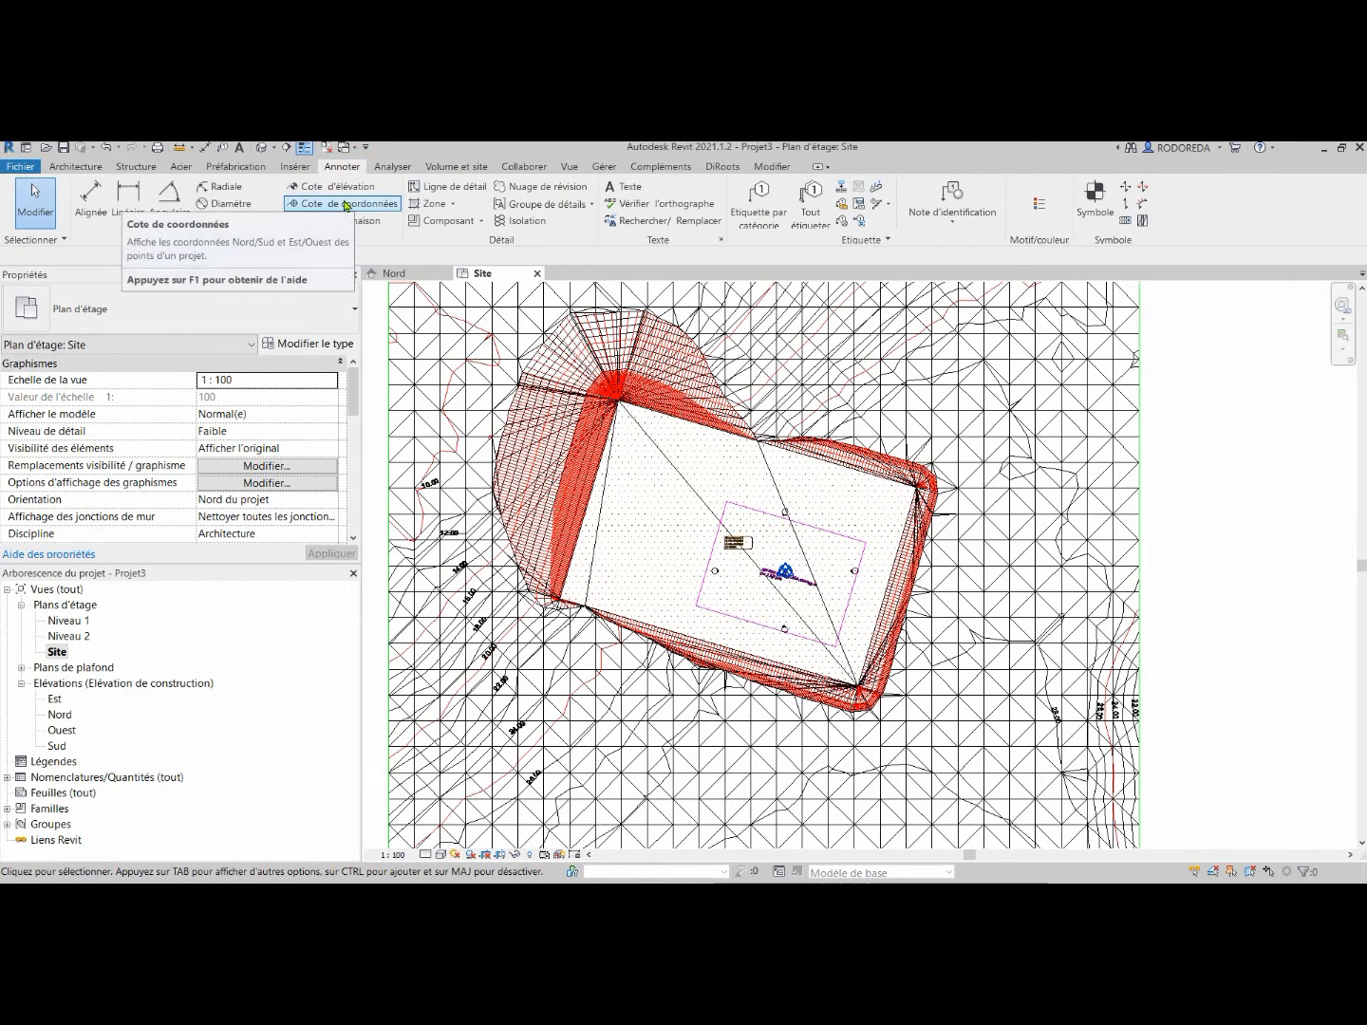
{"action": "left_click", "coordinate": [345, 205]}
{"action": "scroll", "coordinate": [762, 500], "scroll_direction": "up", "scroll_amount": 1}
{"action": "scroll", "coordinate": [763, 500], "scroll_direction": "up", "scroll_amount": 5}
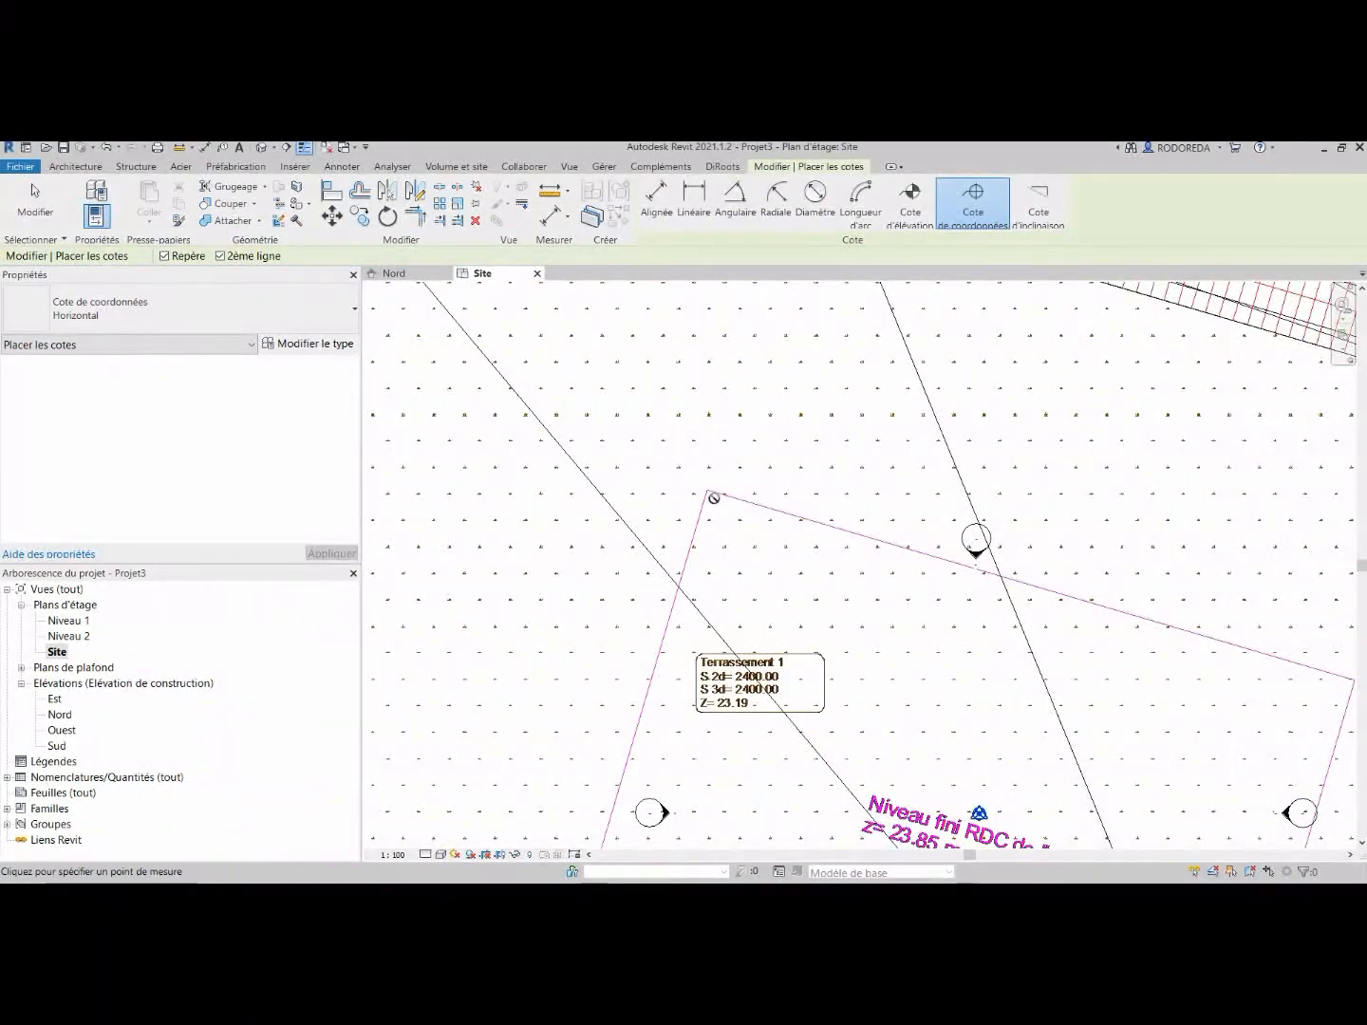
{"action": "scroll", "coordinate": [725, 492], "scroll_direction": "up", "scroll_amount": 3}
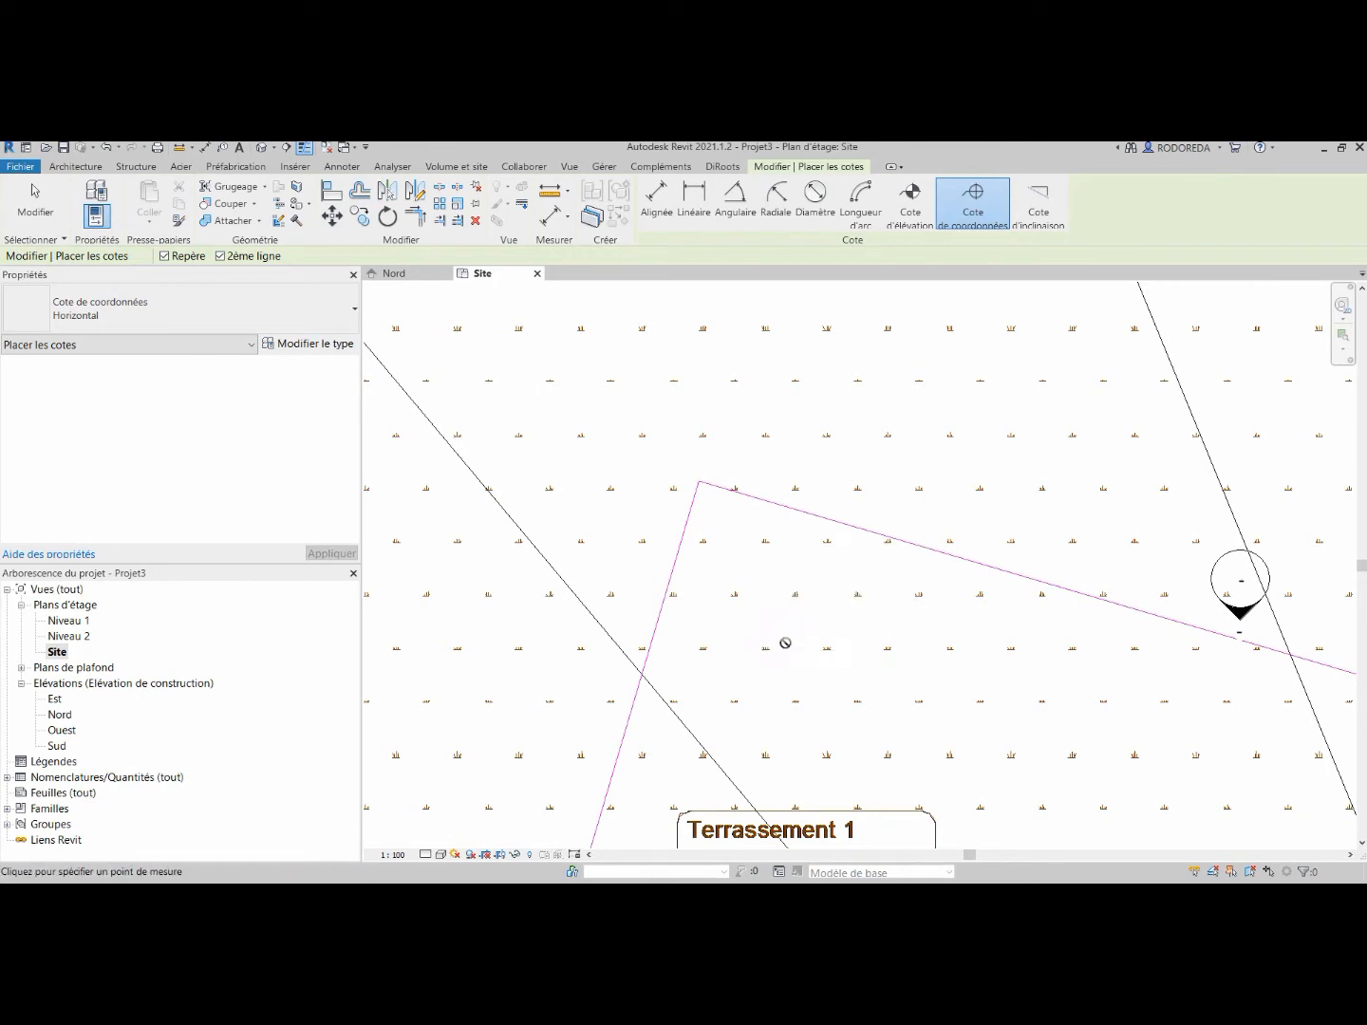
{"action": "scroll", "coordinate": [794, 591], "scroll_direction": "down", "scroll_amount": 2}
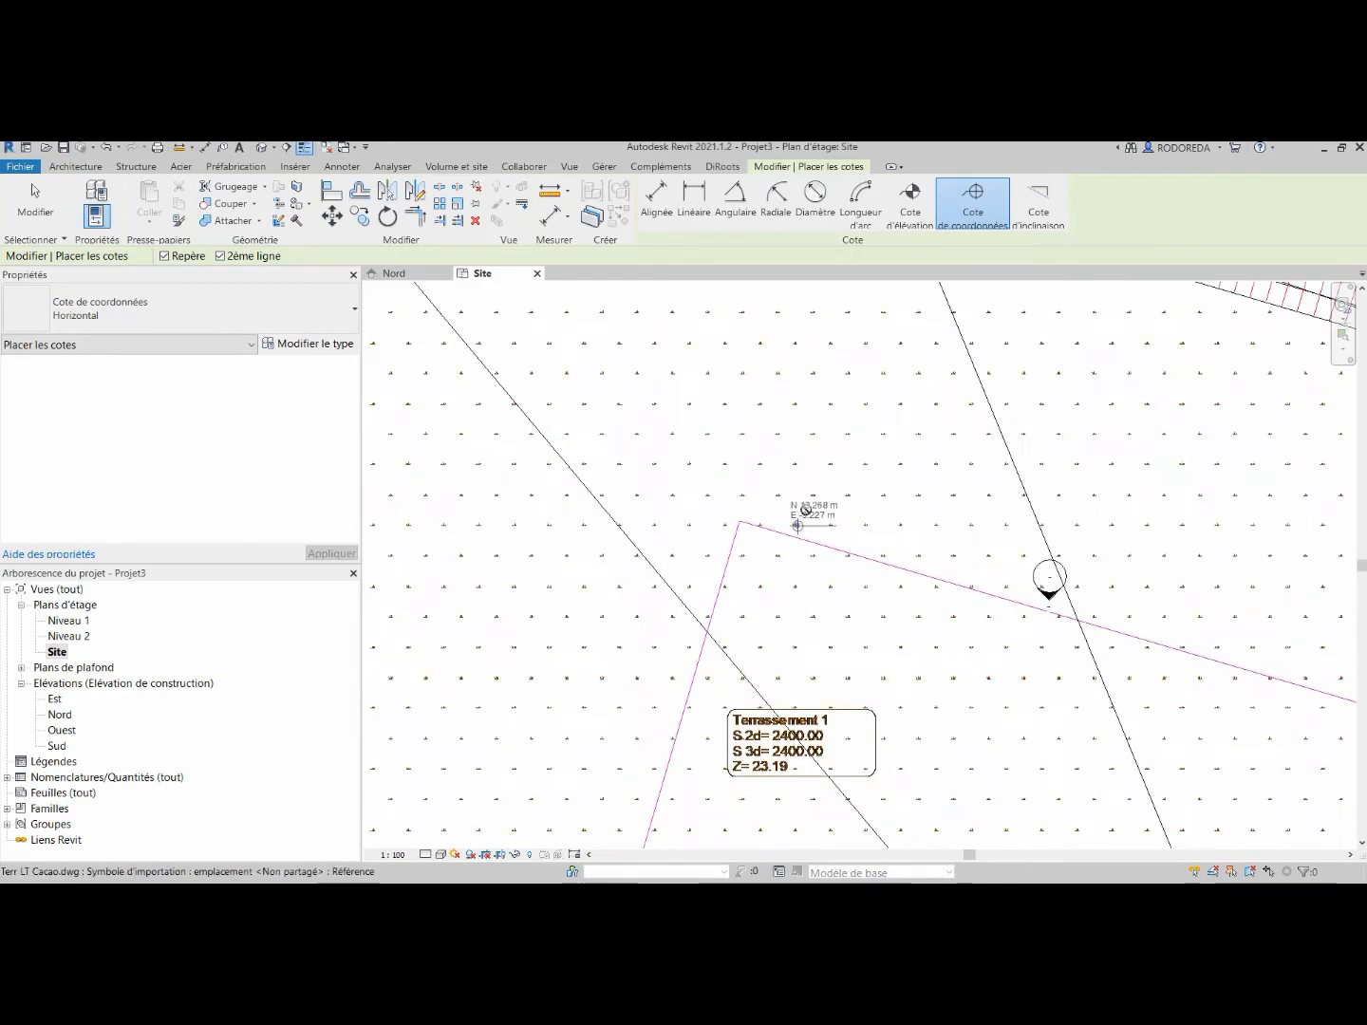
{"action": "scroll", "coordinate": [798, 512], "scroll_direction": "down", "scroll_amount": 6}
{"action": "key", "text": "Escape"}
{"action": "key", "text": "Escape"}
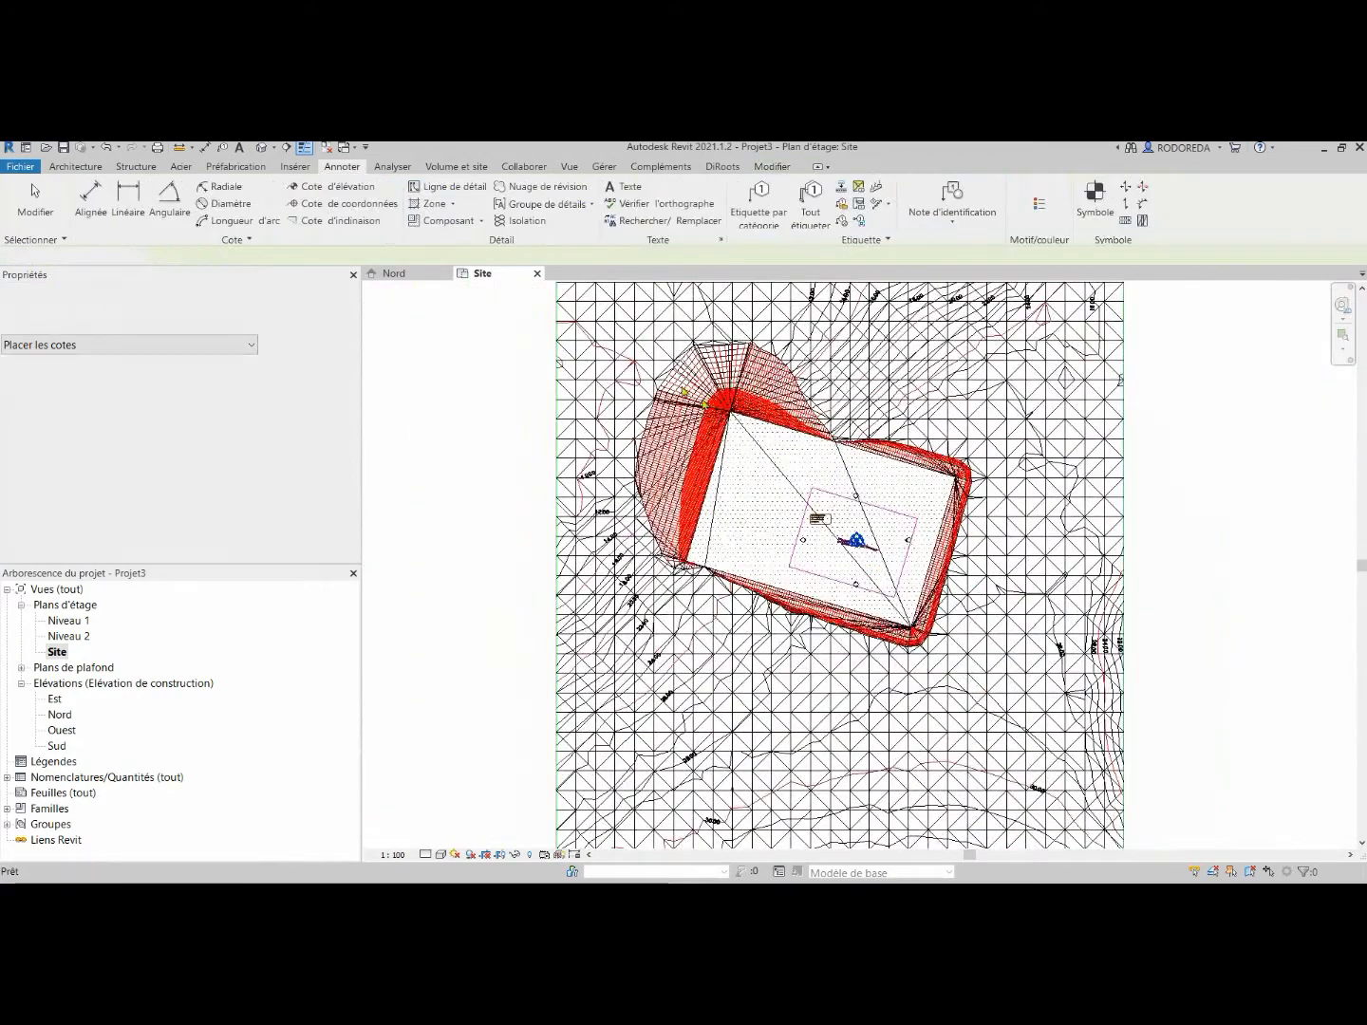
Share the coordinates of the linked drawing by importing the shared coordinate system of Terr LT Cacao.dwg into the project.
{"action": "left_click", "coordinate": [624, 353]}
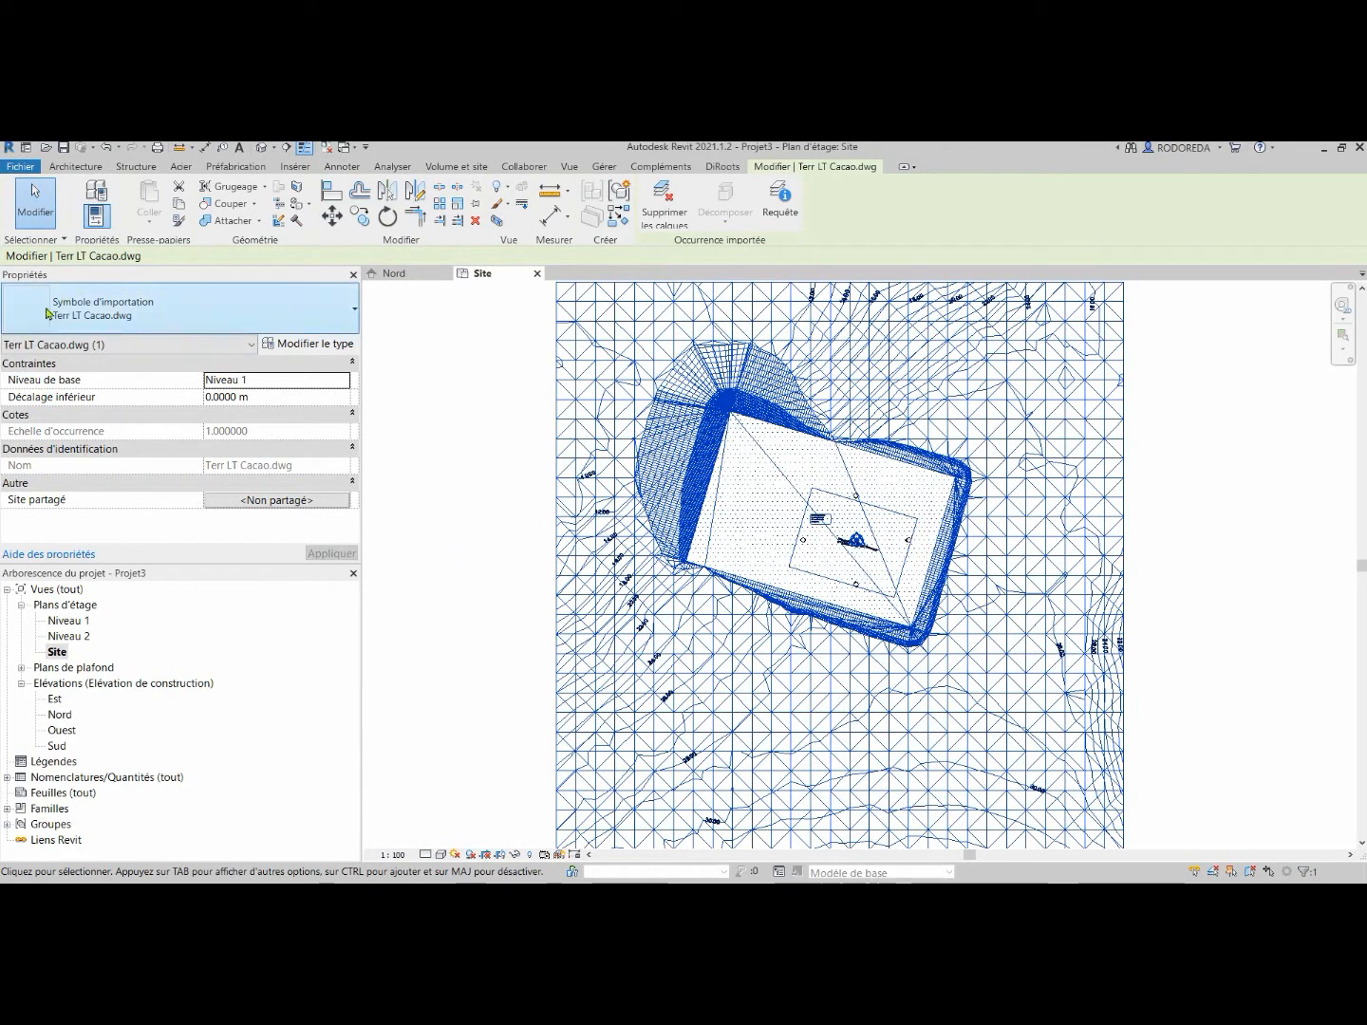
{"action": "left_click", "coordinate": [254, 503]}
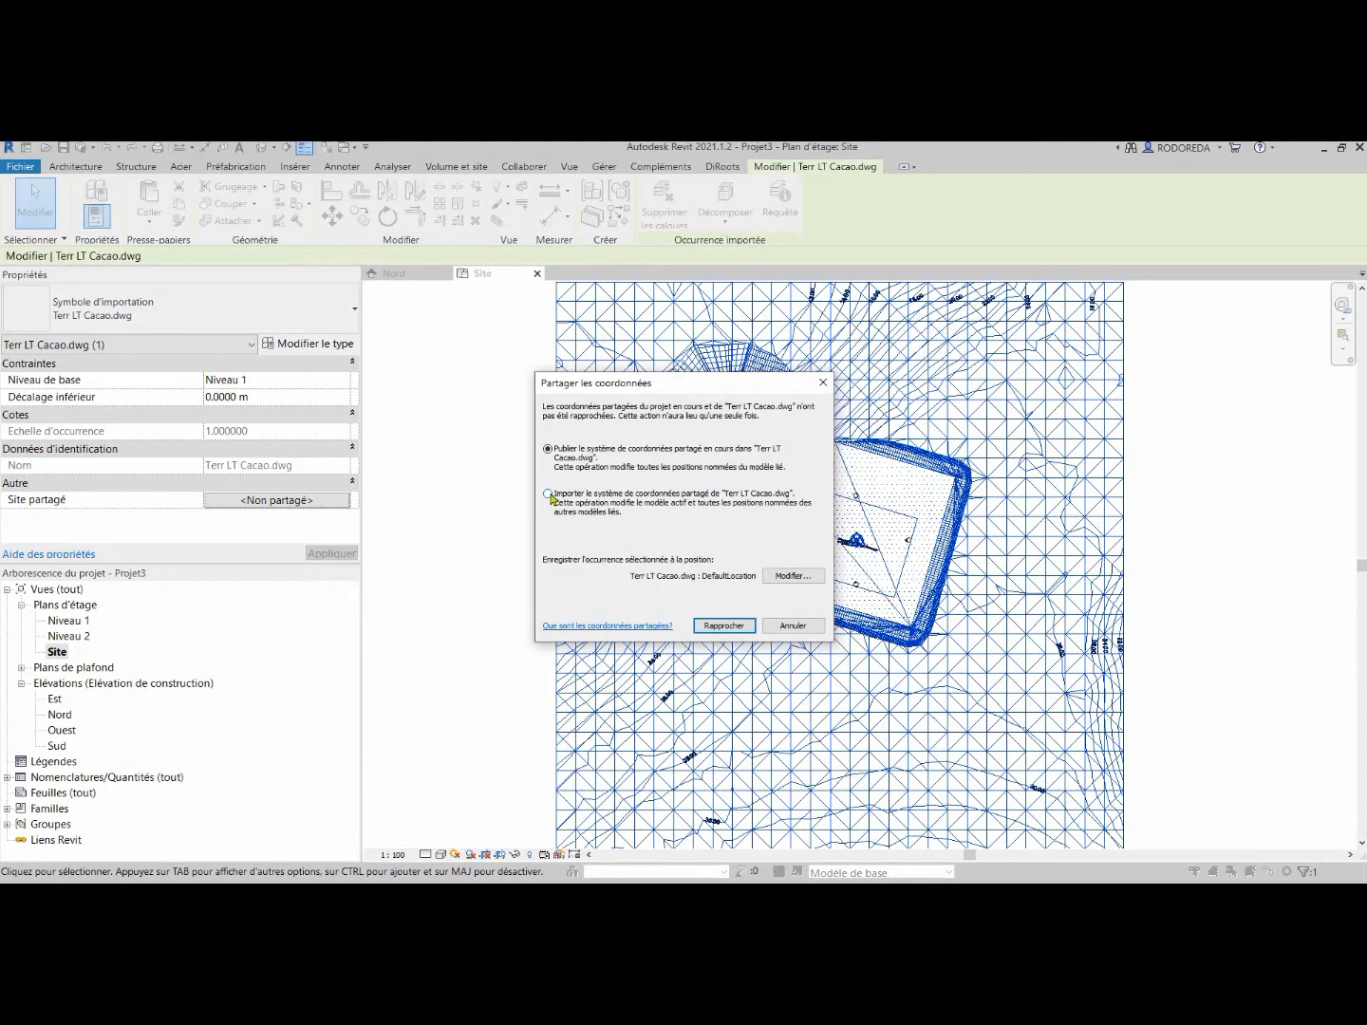
{"action": "left_click", "coordinate": [714, 628]}
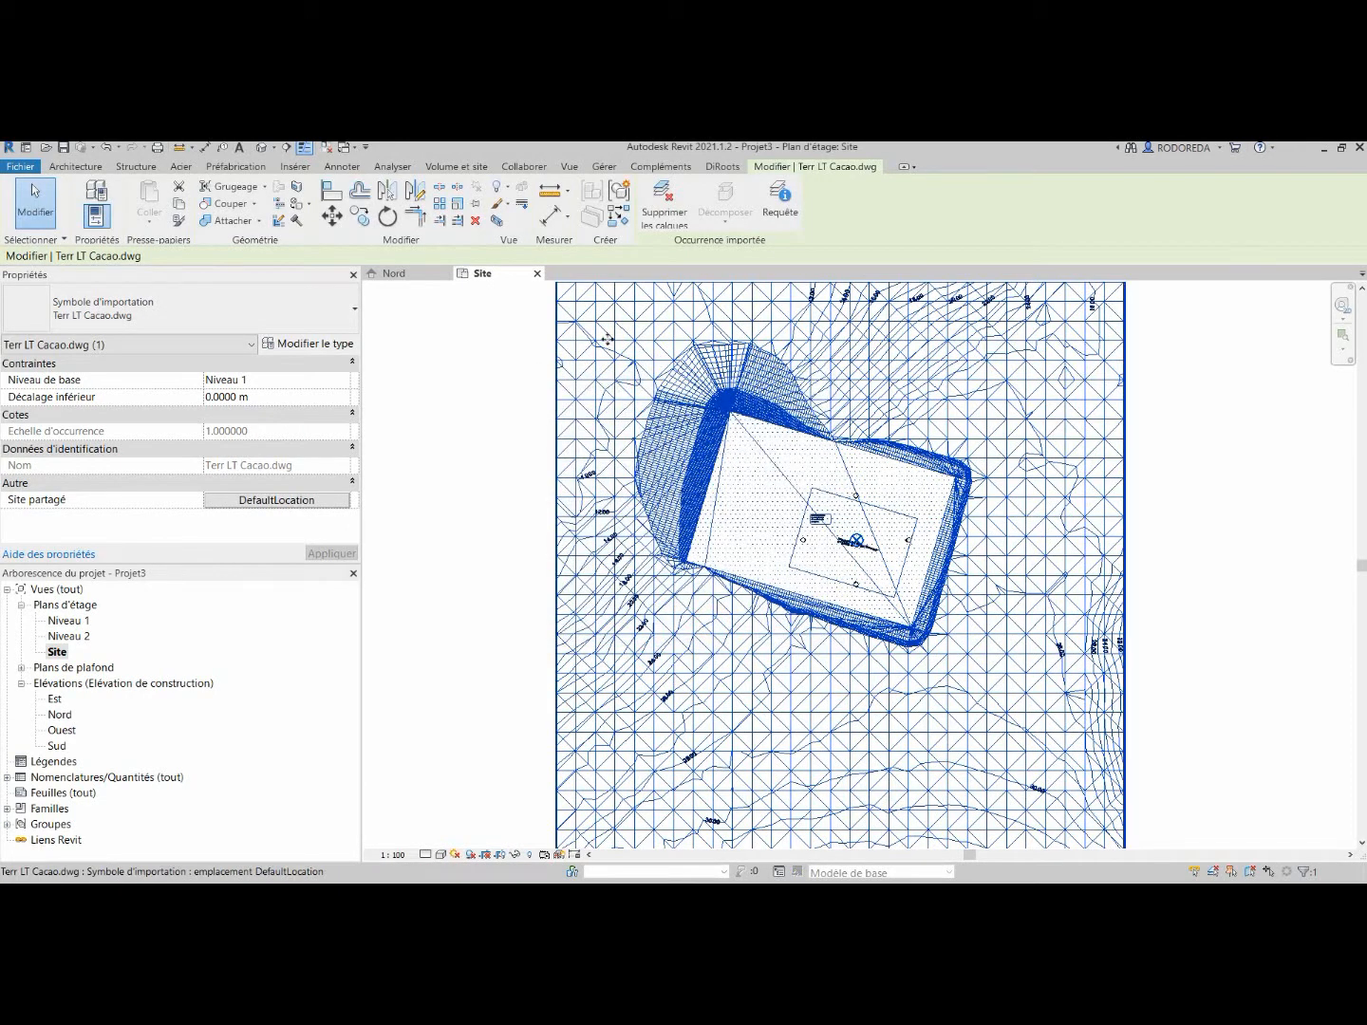
{"action": "left_click", "coordinate": [455, 288]}
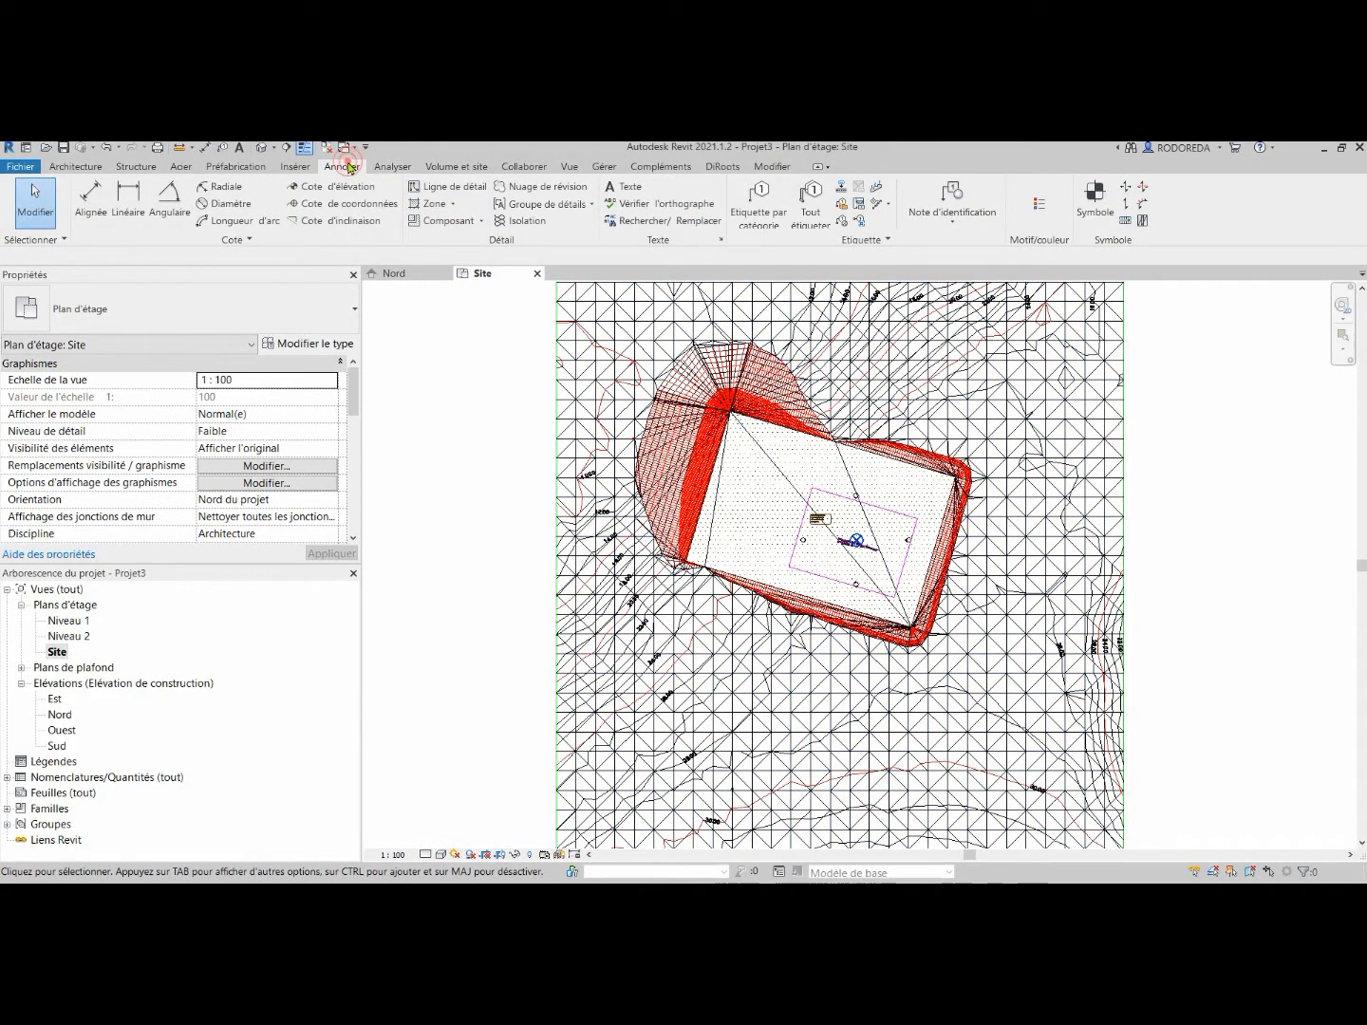
Place a spot coordinate with a leader just above the building outline's upper-left corner to check the coordinates, and delete it.
{"action": "left_click", "coordinate": [342, 203]}
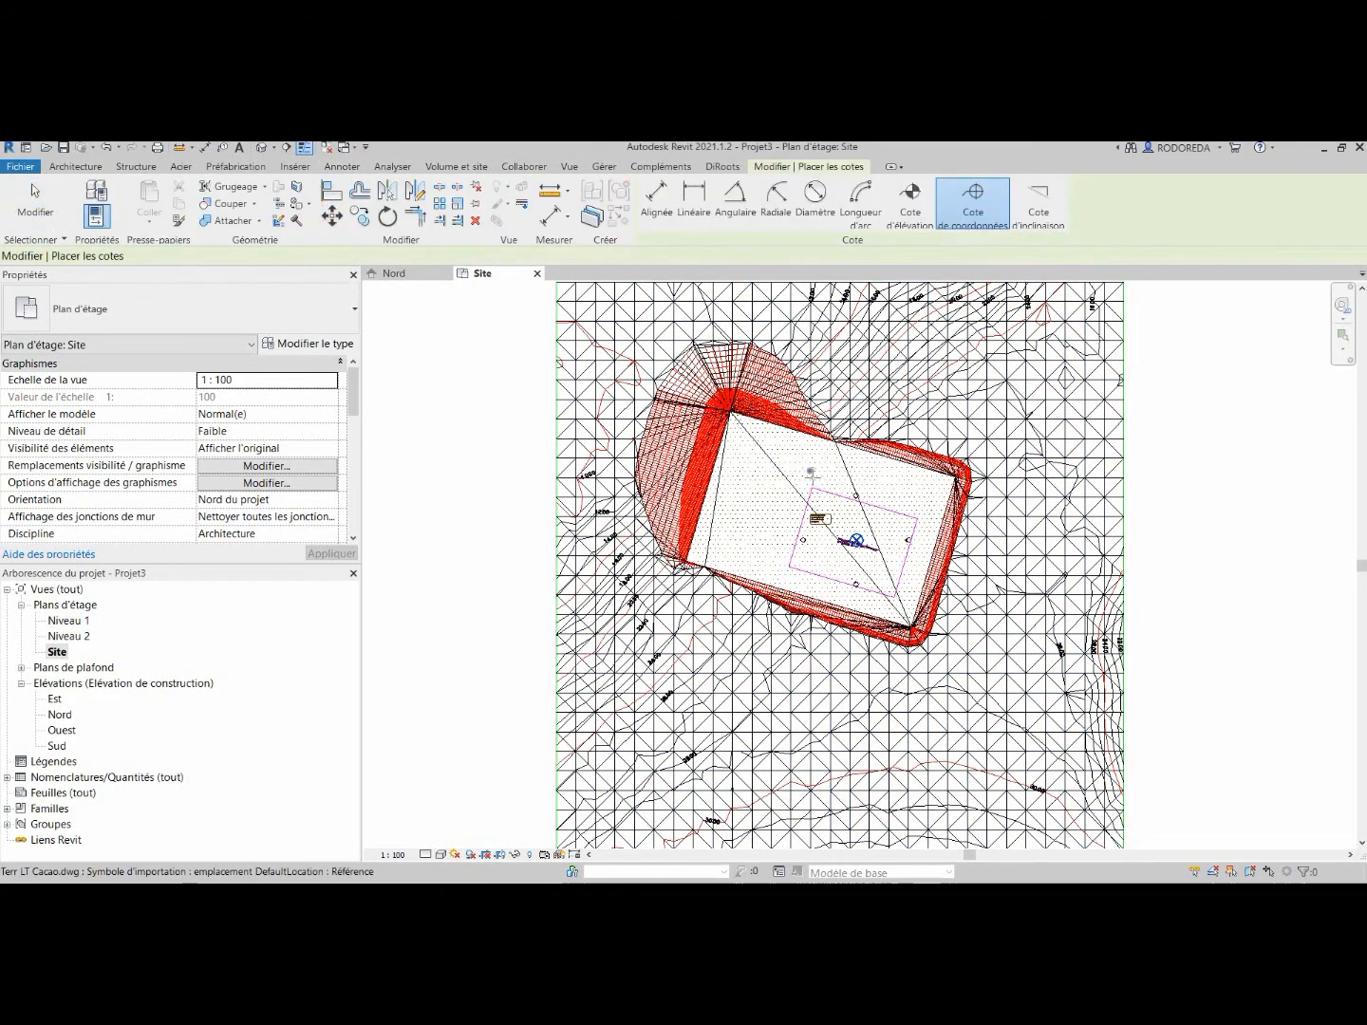
{"action": "scroll", "coordinate": [811, 472], "scroll_direction": "up", "scroll_amount": 8}
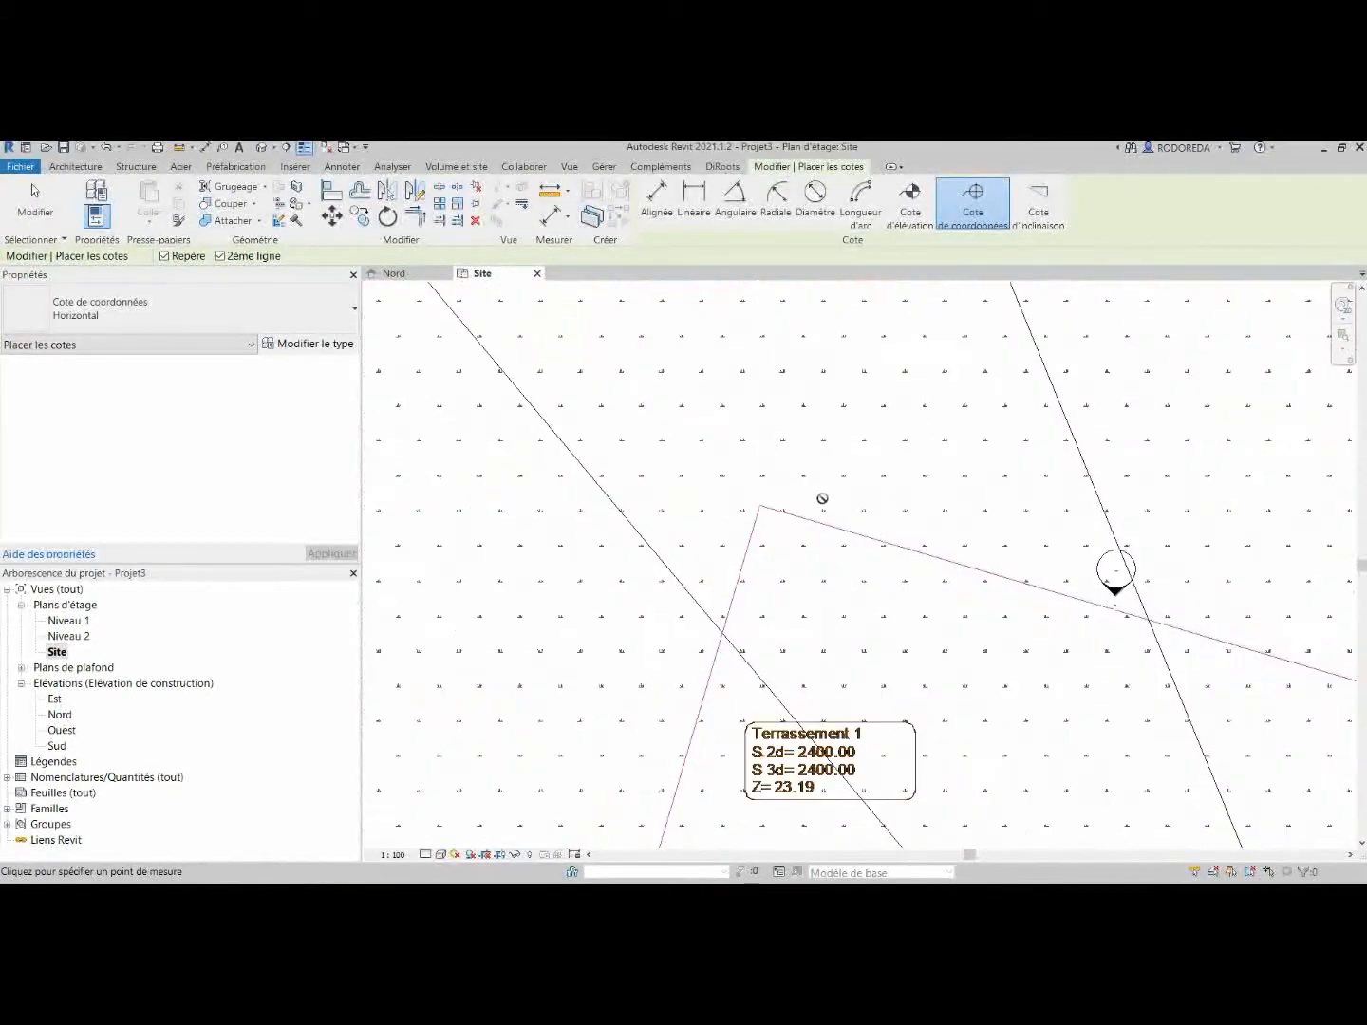
{"action": "left_click", "coordinate": [806, 475]}
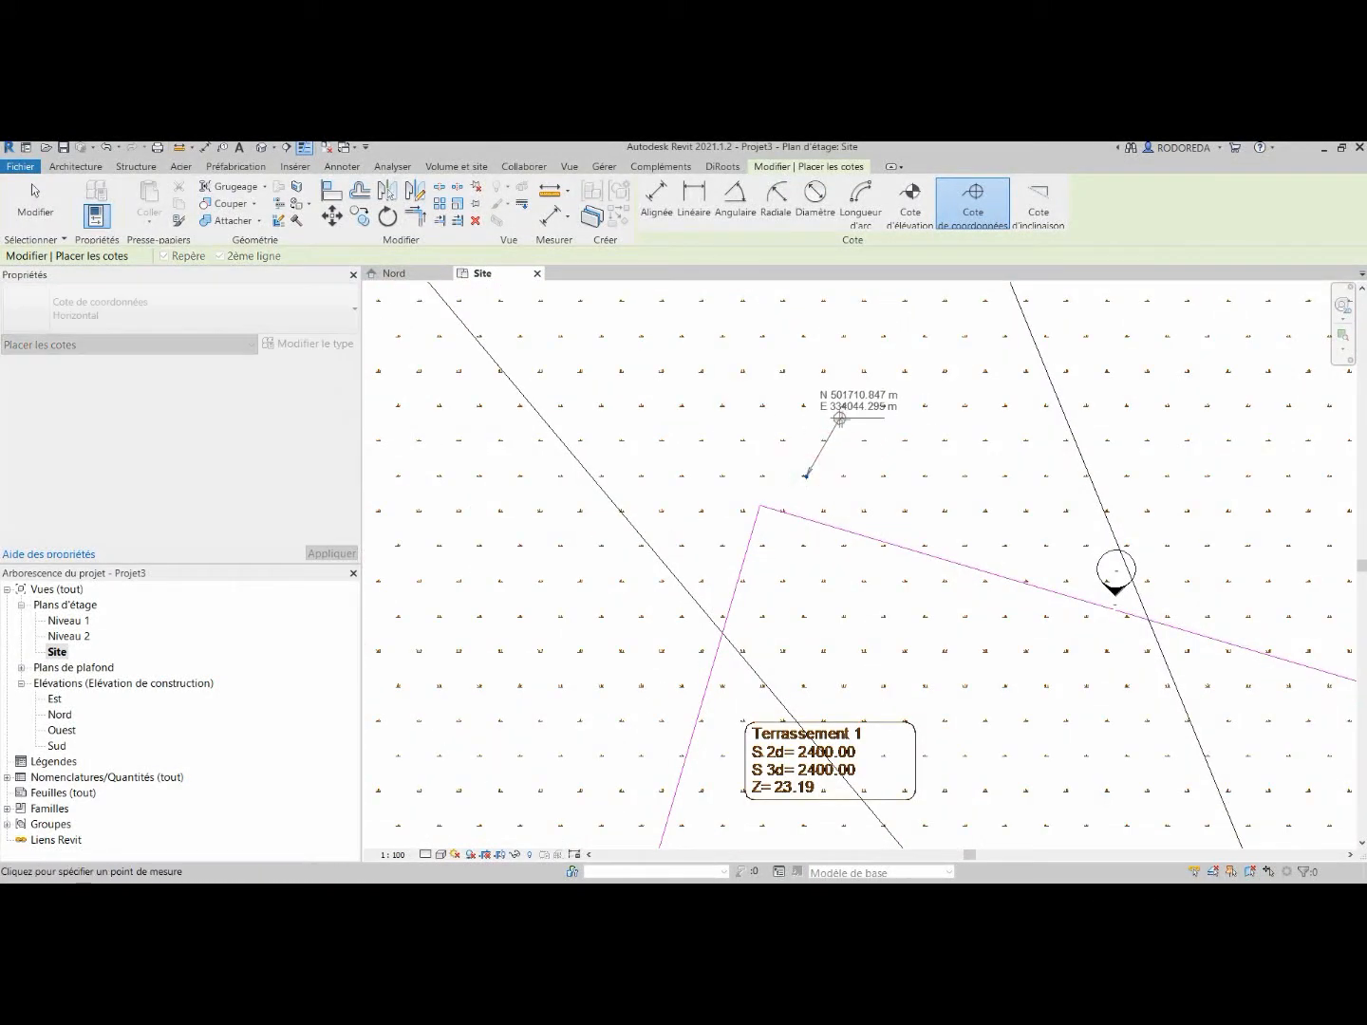
{"action": "left_click", "coordinate": [839, 417]}
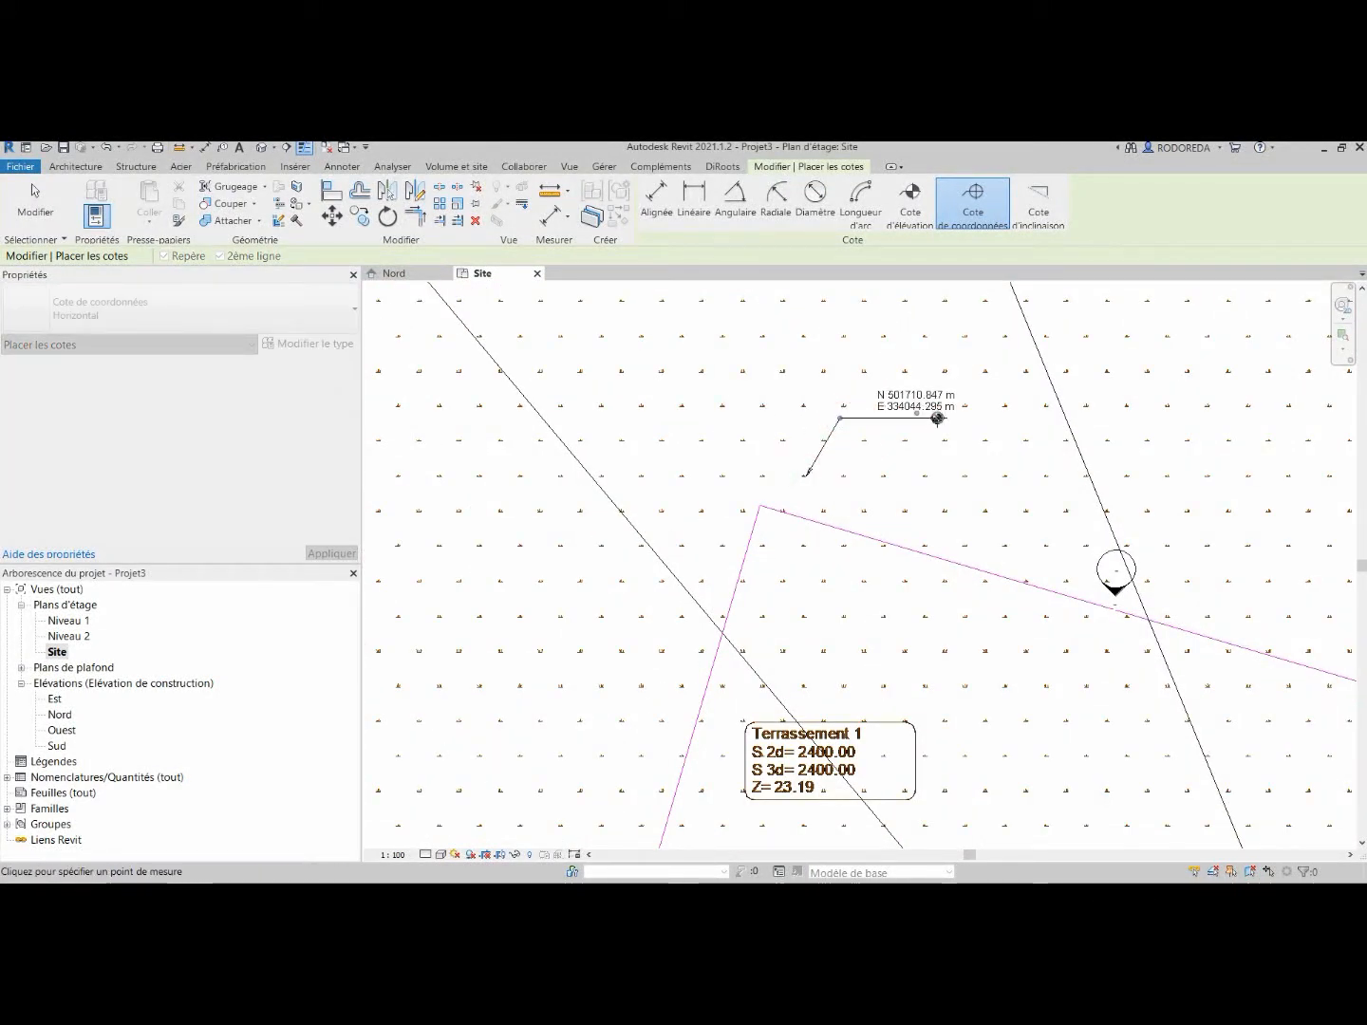
{"action": "left_click", "coordinate": [937, 417]}
{"action": "scroll", "coordinate": [937, 419], "scroll_direction": "up", "scroll_amount": 3}
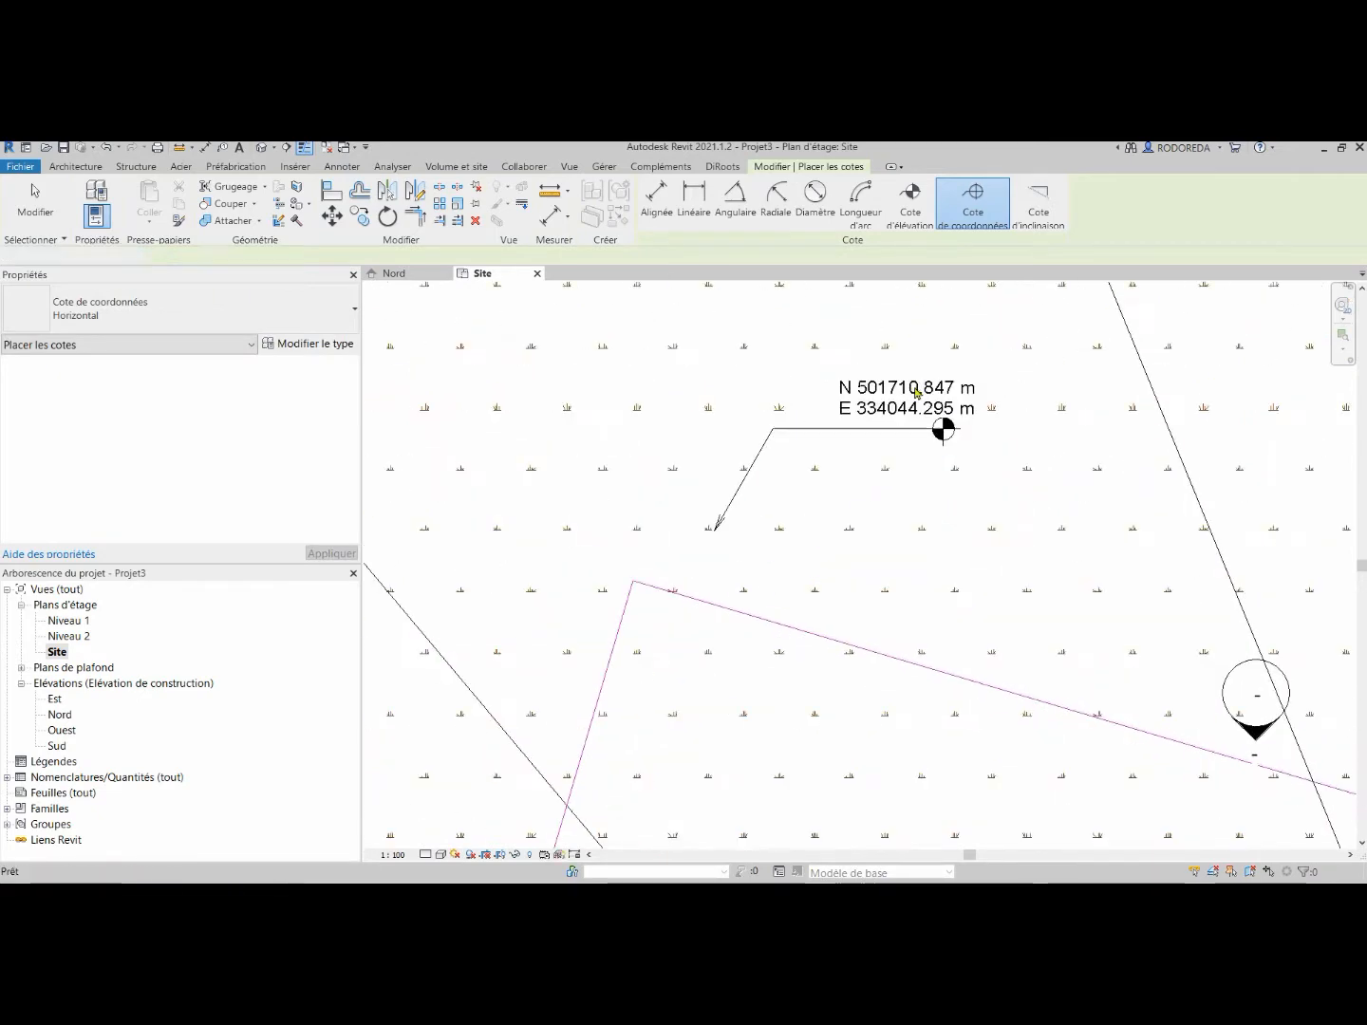
{"action": "key", "text": "Escape"}
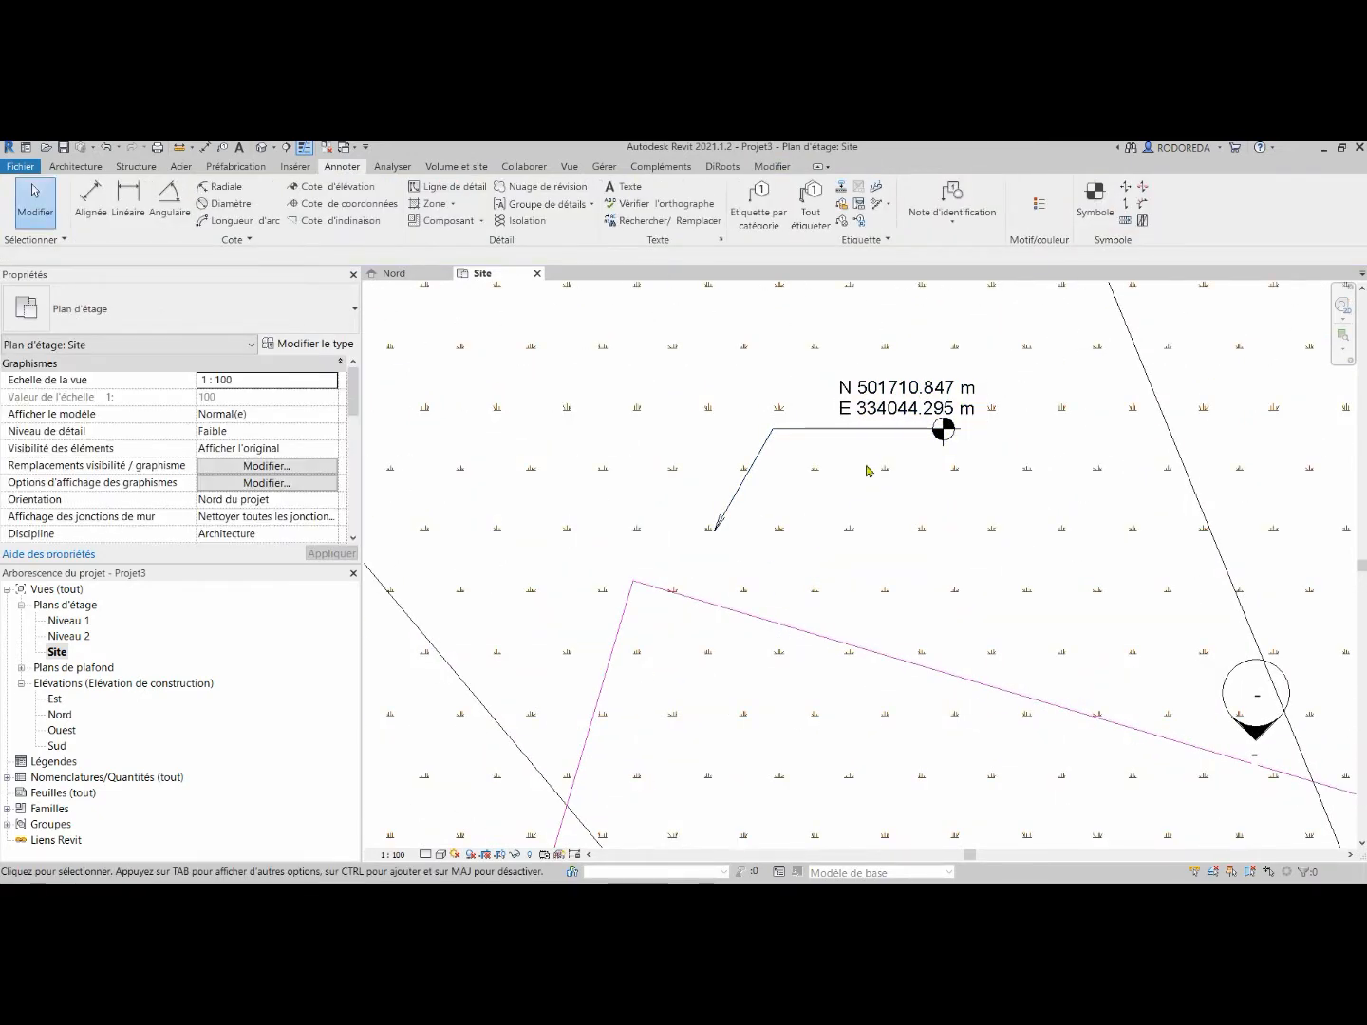
{"action": "scroll", "coordinate": [865, 470], "scroll_direction": "down", "scroll_amount": 1}
{"action": "left_click", "coordinate": [876, 440]}
{"action": "key", "text": "Delete"}
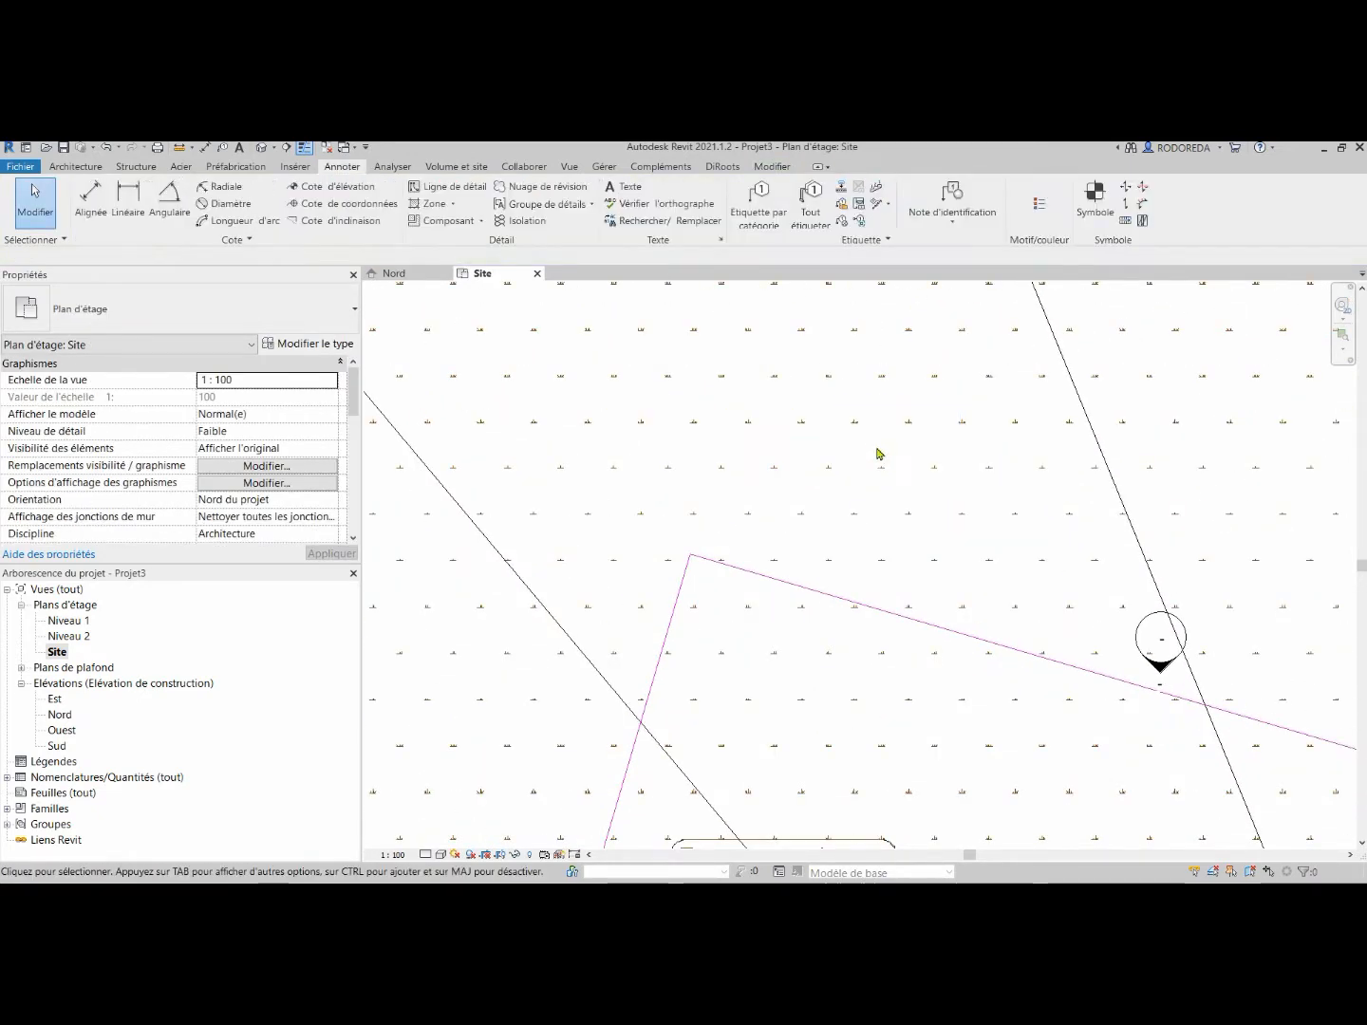
Draw a vertical detail line upward from the lower-left corner of the magenta building outline.
{"action": "scroll", "coordinate": [878, 454], "scroll_direction": "down", "scroll_amount": 5}
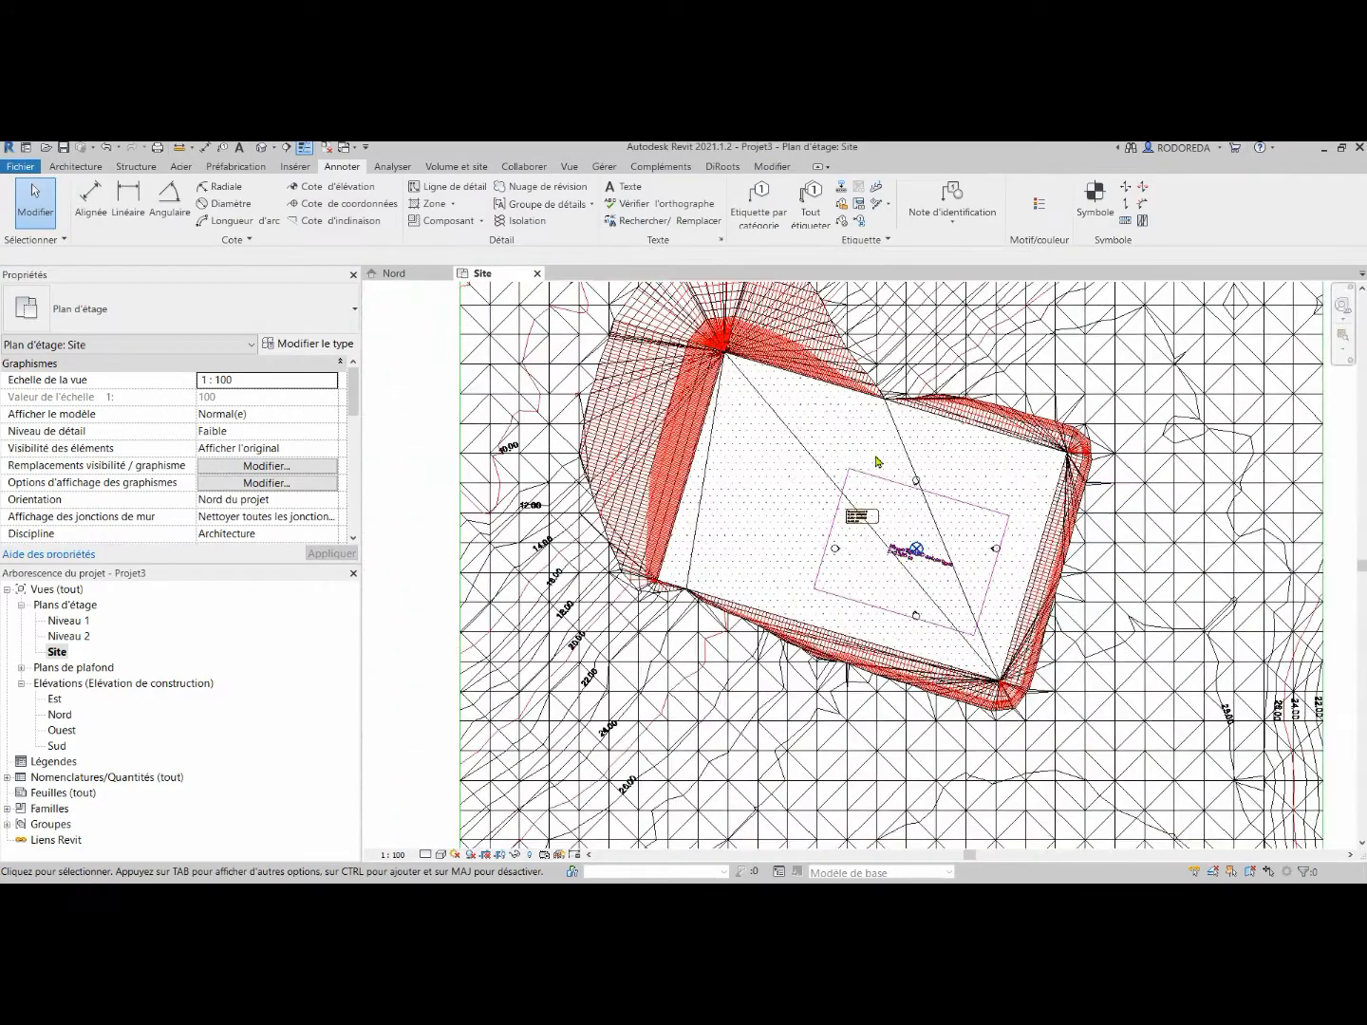
{"action": "scroll", "coordinate": [877, 463], "scroll_direction": "down", "scroll_amount": 1}
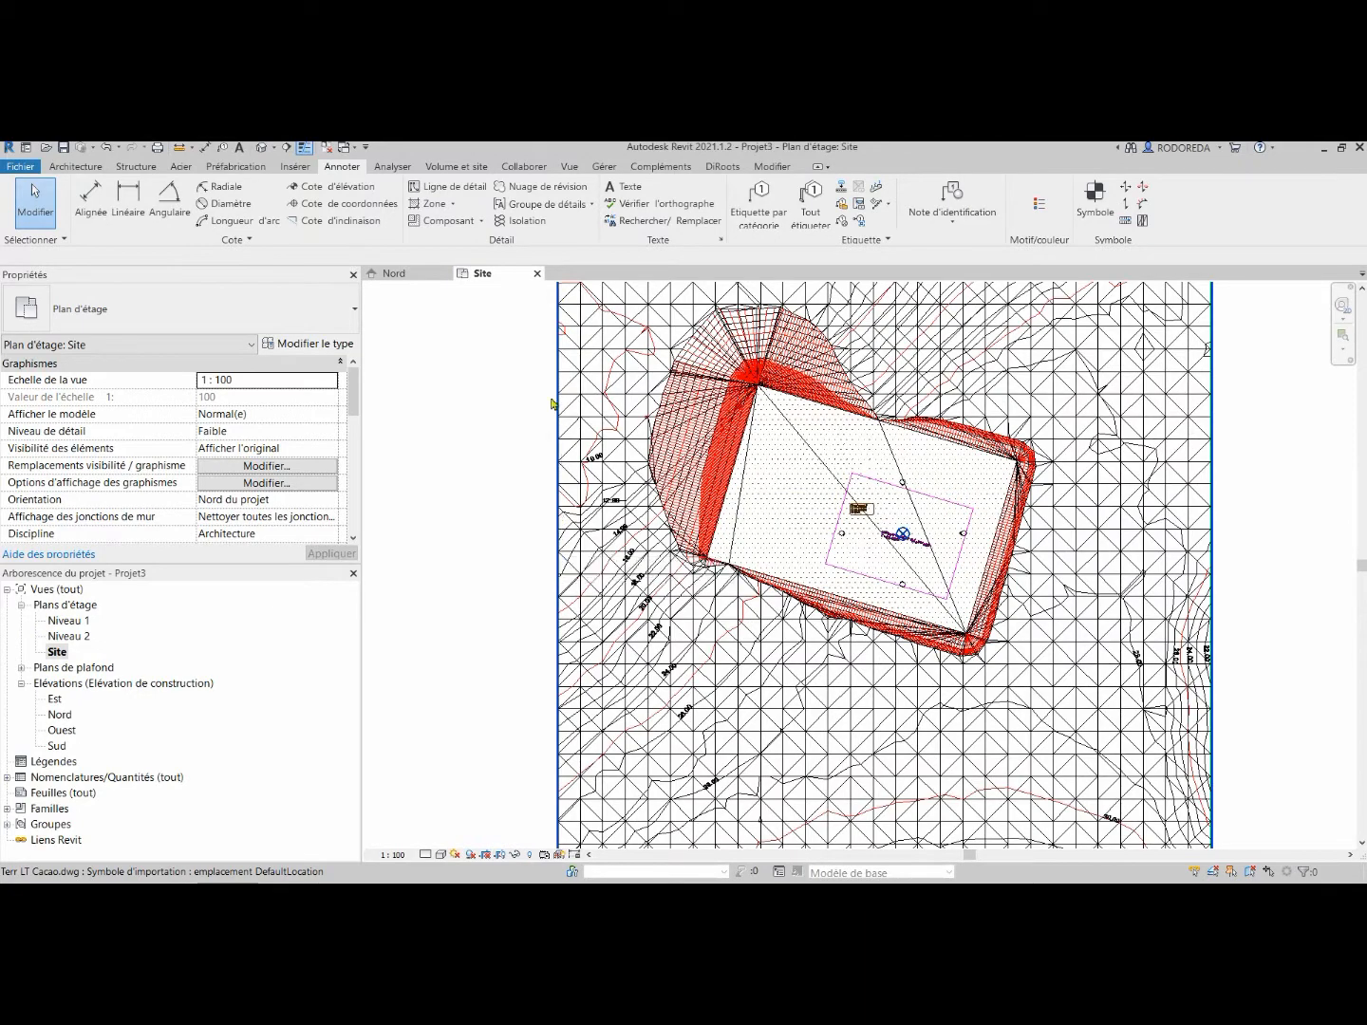
{"action": "scroll", "coordinate": [859, 481], "scroll_direction": "up", "scroll_amount": 2}
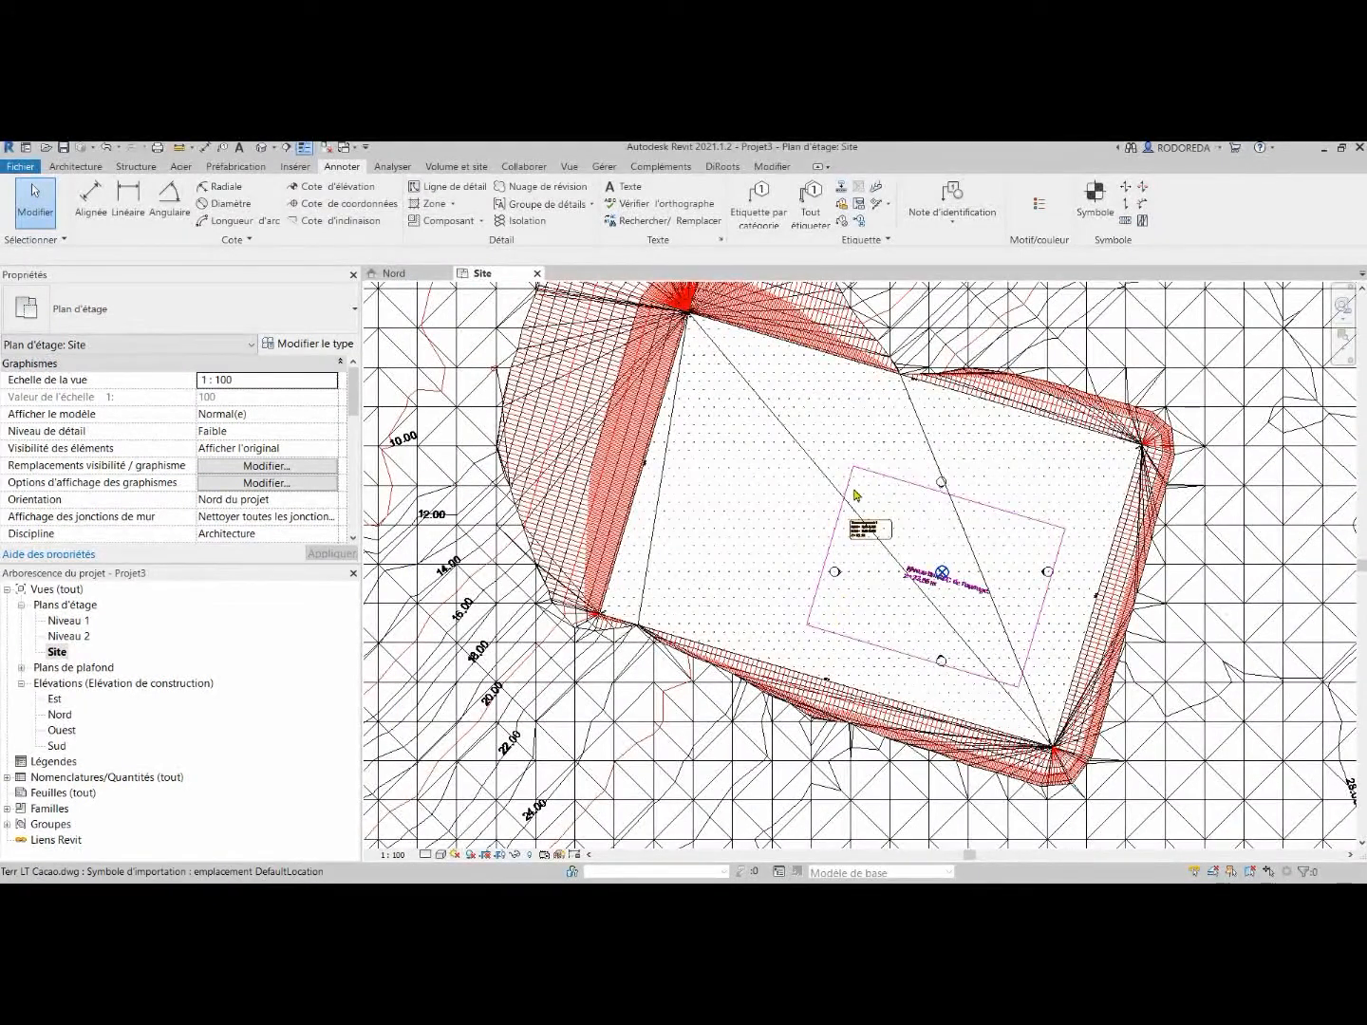
{"action": "scroll", "coordinate": [774, 577], "scroll_direction": "down", "scroll_amount": 3}
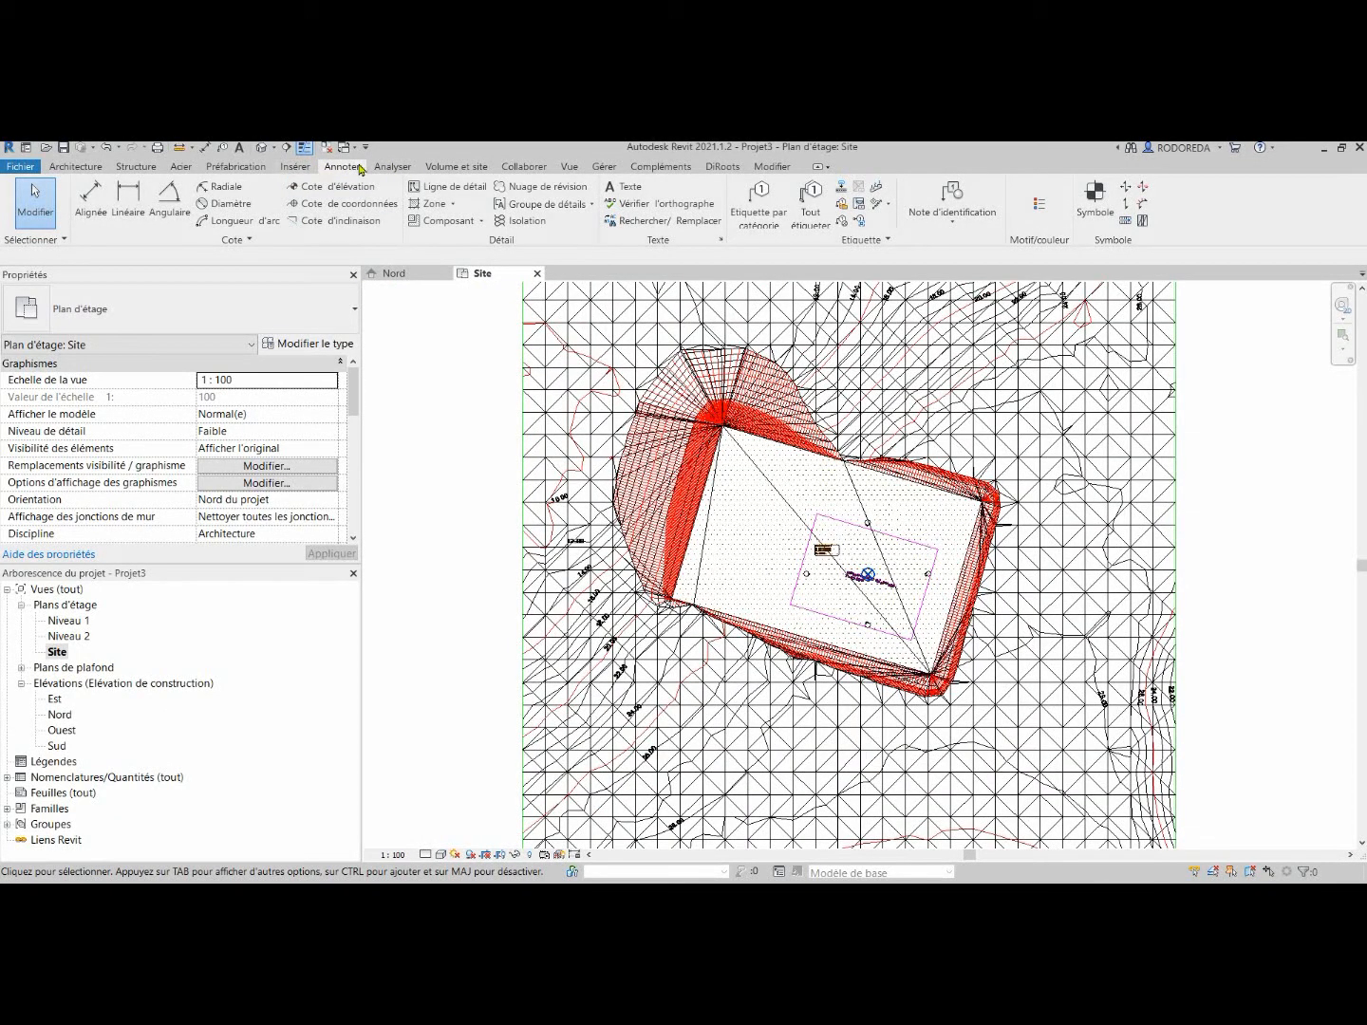
{"action": "left_click", "coordinate": [442, 187]}
{"action": "scroll", "coordinate": [804, 584], "scroll_direction": "up", "scroll_amount": 2}
{"action": "scroll", "coordinate": [802, 611], "scroll_direction": "up", "scroll_amount": 3}
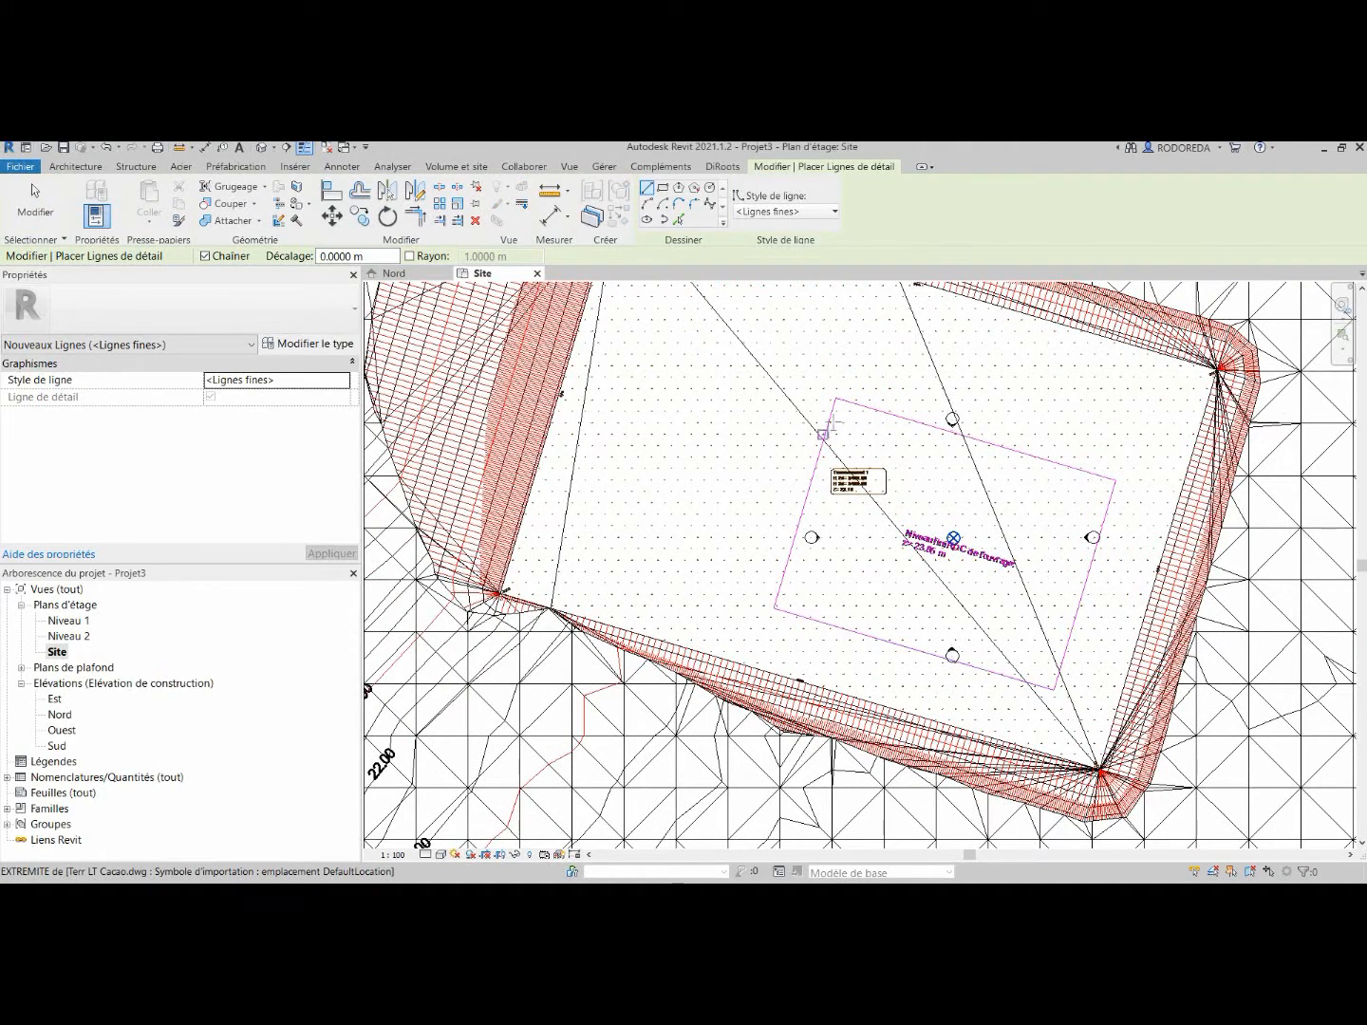
{"action": "left_click", "coordinate": [774, 608]}
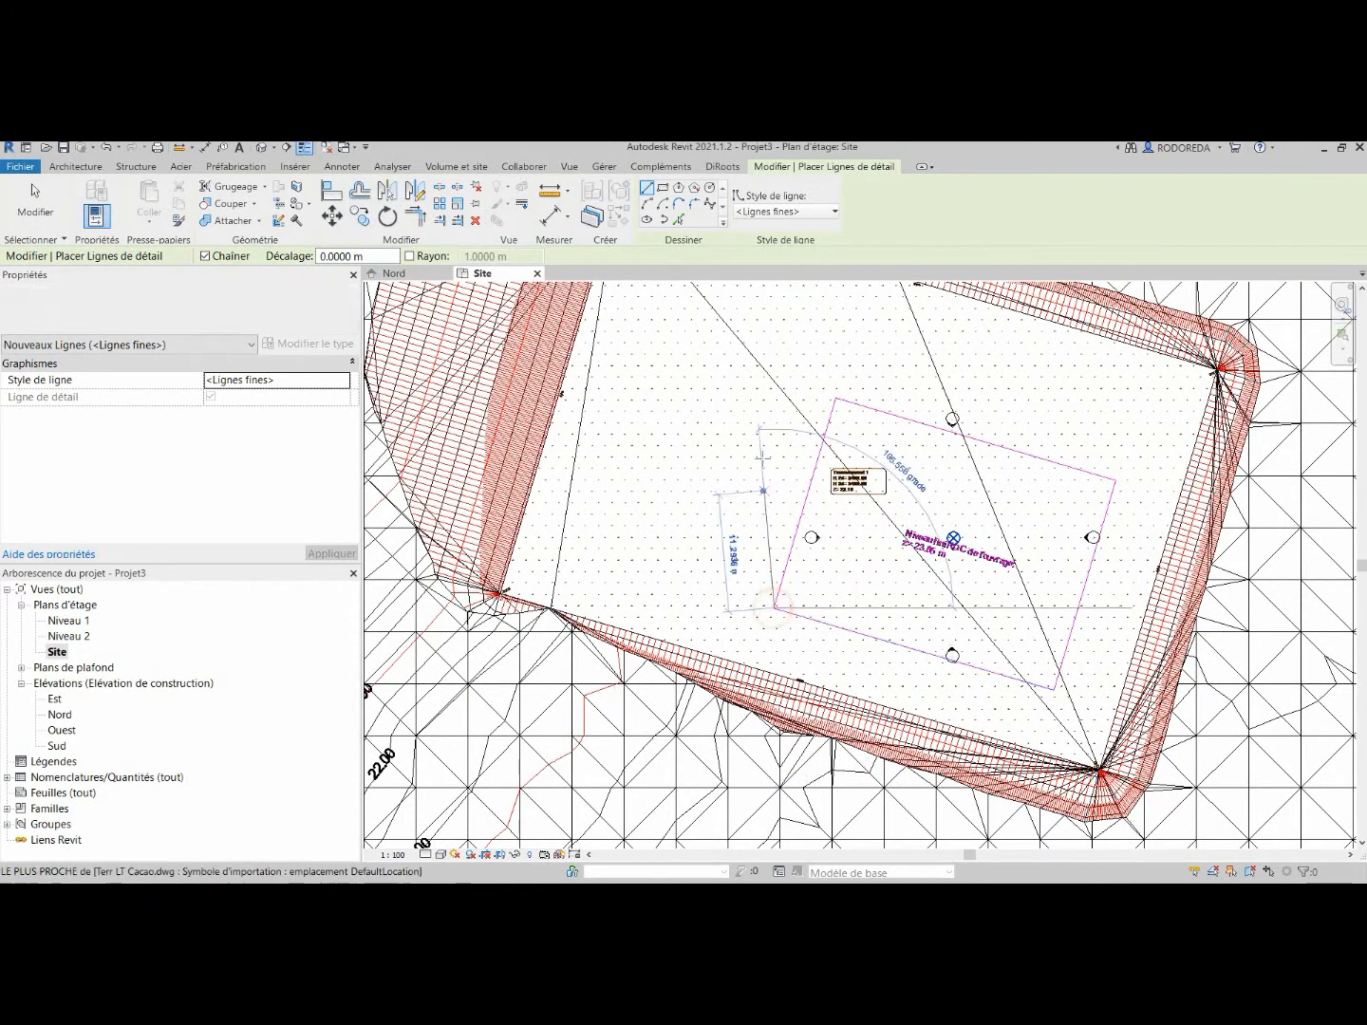
{"action": "left_click", "coordinate": [775, 400]}
{"action": "scroll", "coordinate": [789, 420], "scroll_direction": "up", "scroll_amount": 1}
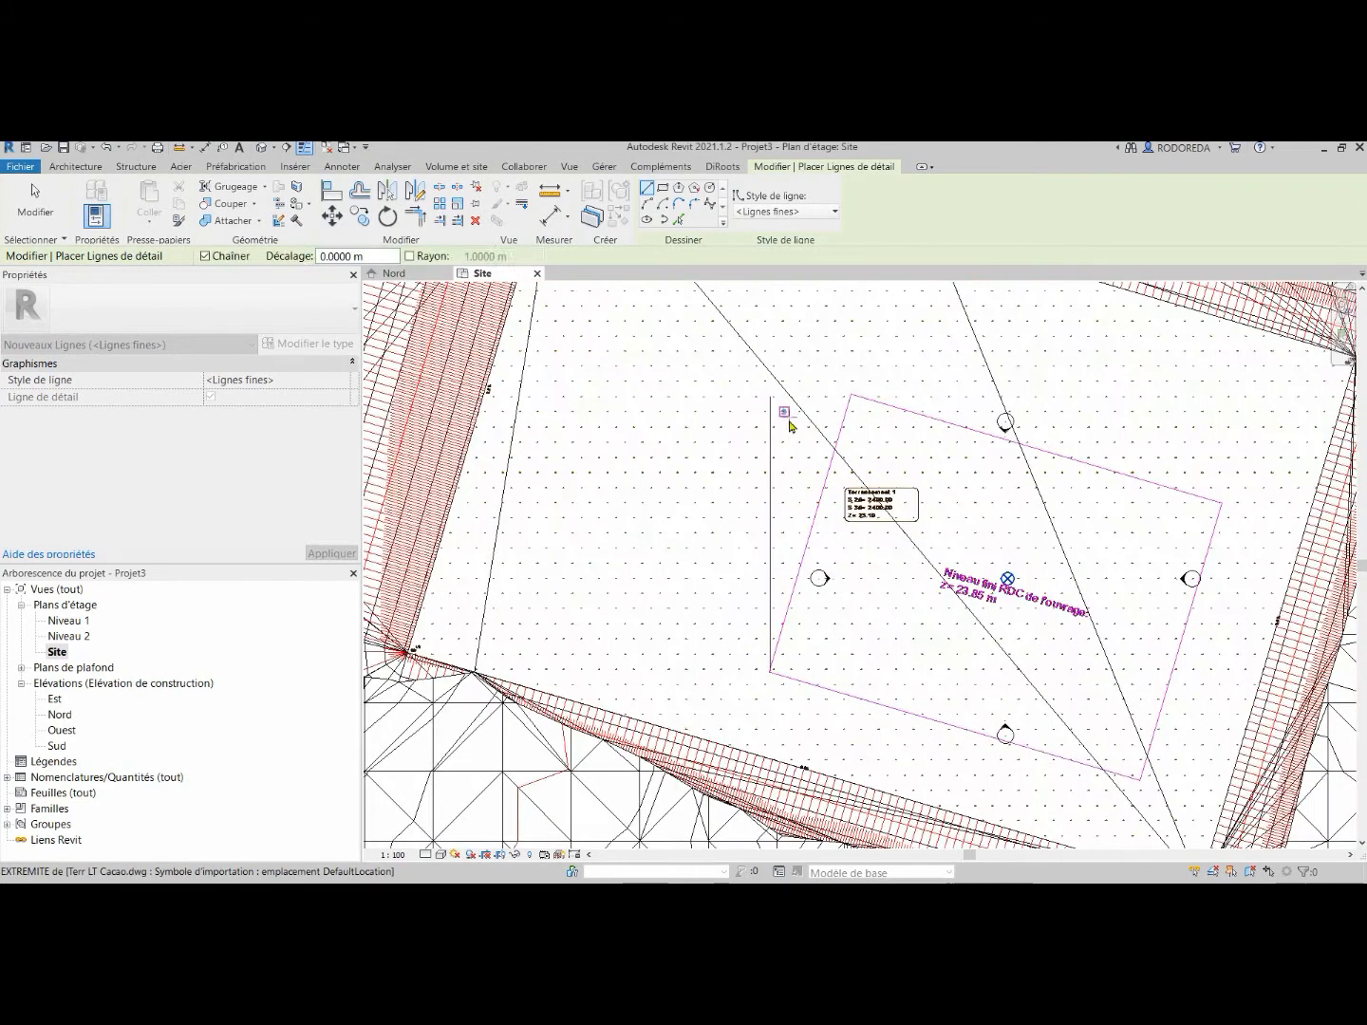
{"action": "key", "text": "Escape"}
{"action": "key", "text": "Escape"}
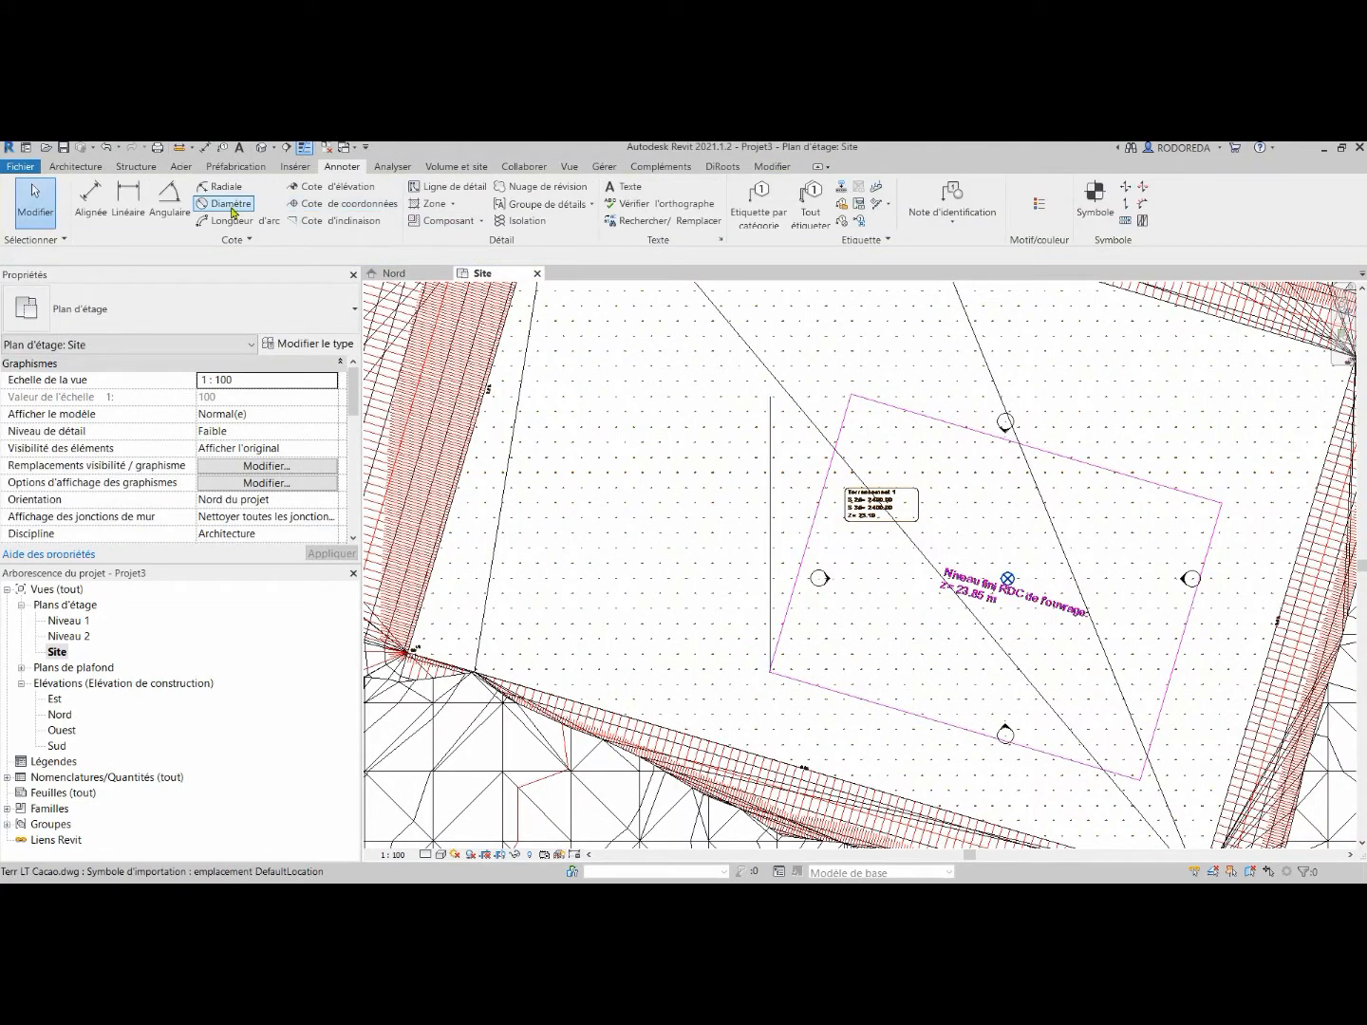
Add an angular dimension between the vertical detail line and the left edge of the building outline.
{"action": "left_click", "coordinate": [165, 196]}
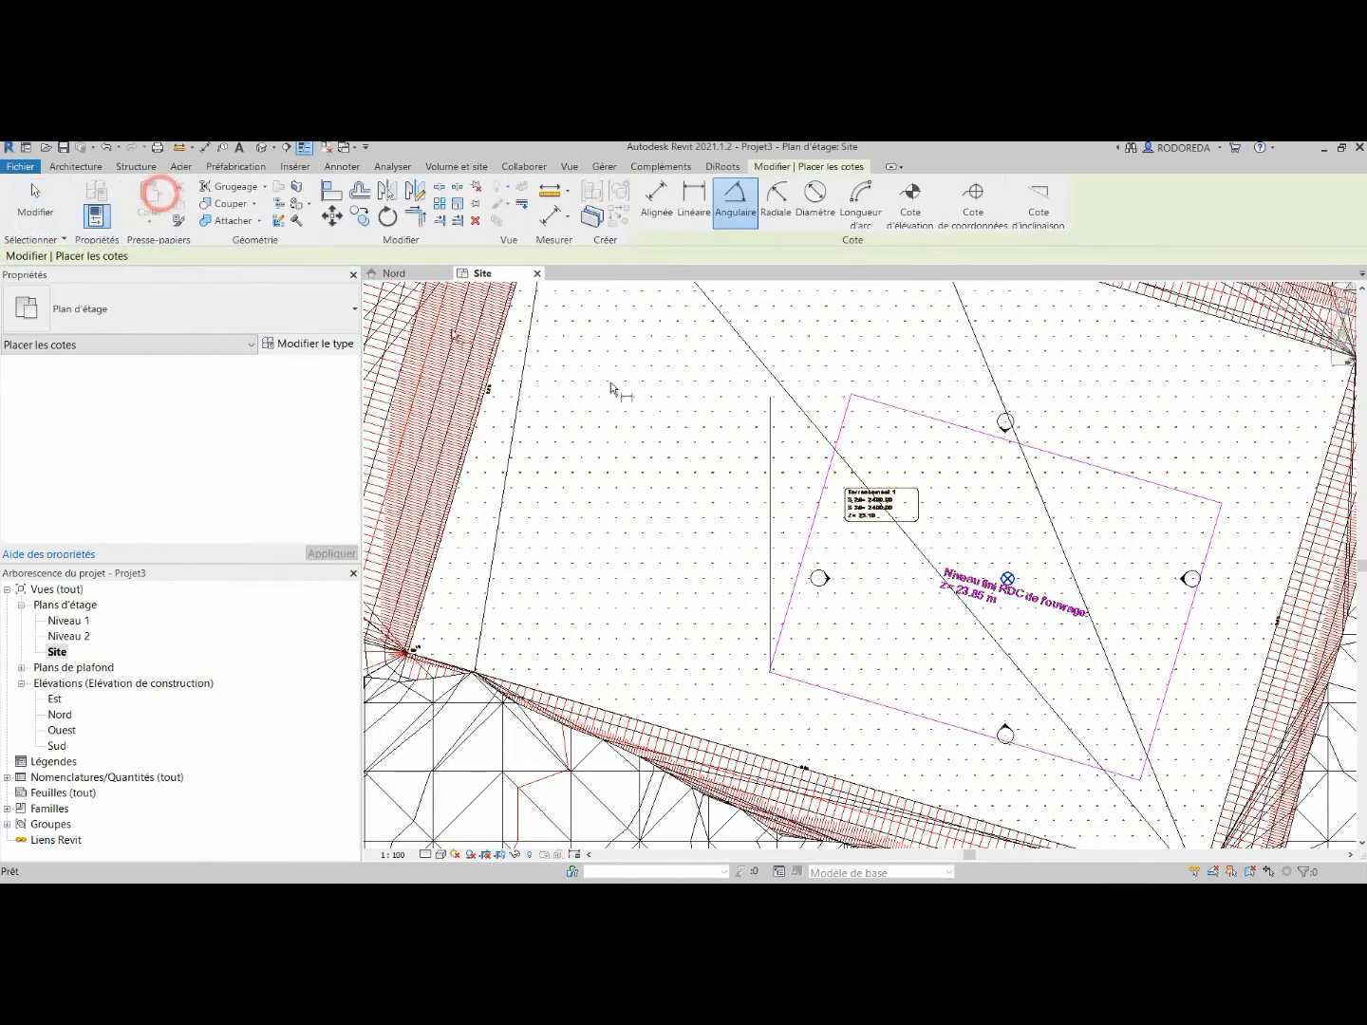
{"action": "scroll", "coordinate": [849, 475], "scroll_direction": "up", "scroll_amount": 1}
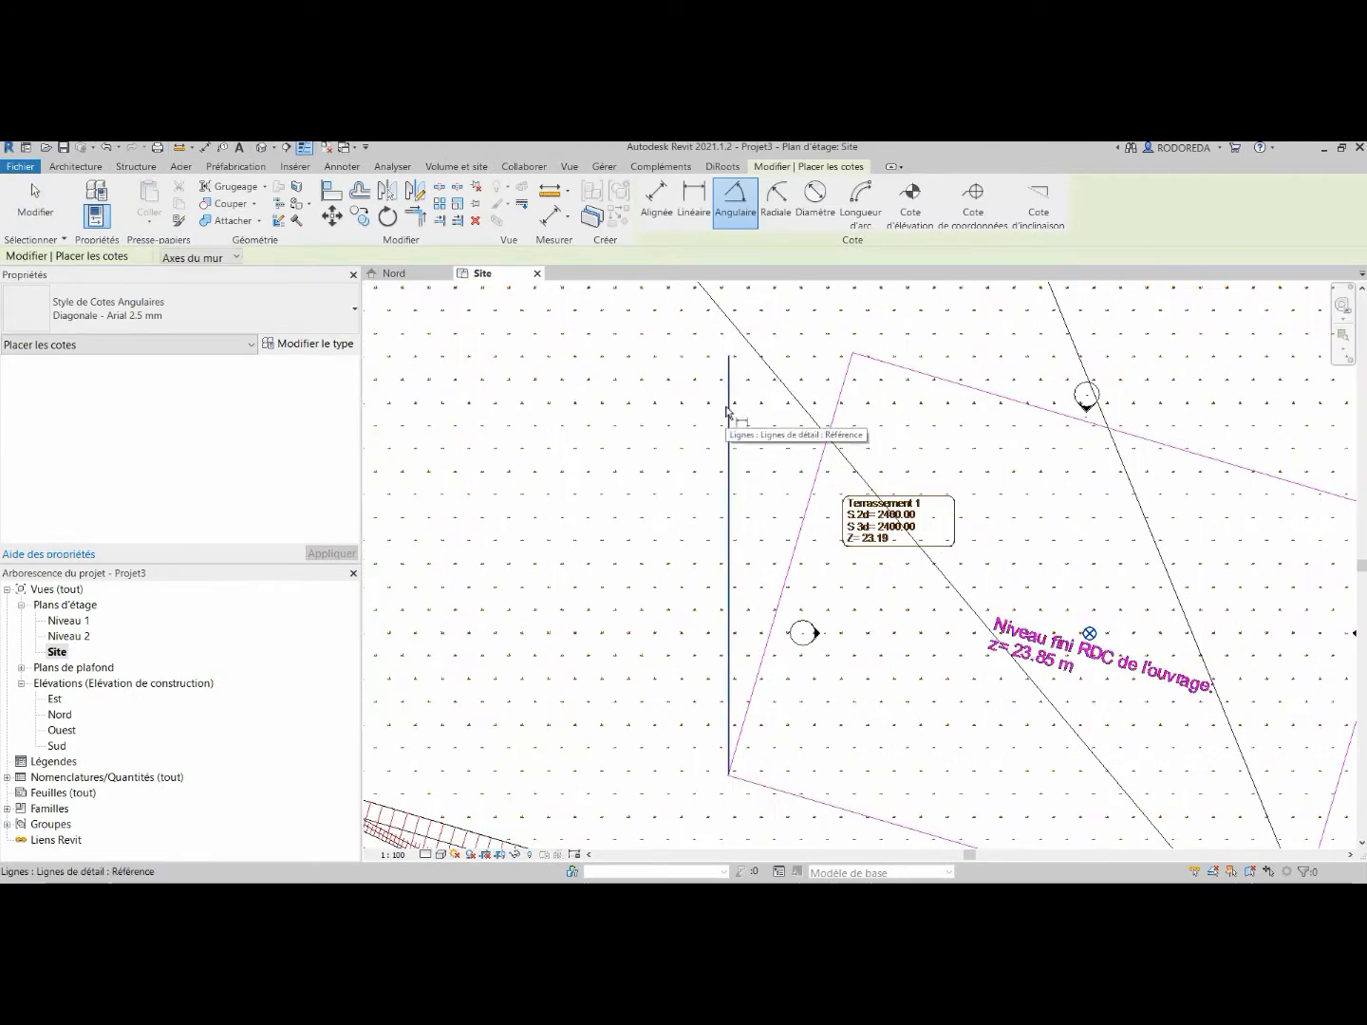
{"action": "left_click", "coordinate": [726, 410]}
{"action": "left_click", "coordinate": [822, 444]}
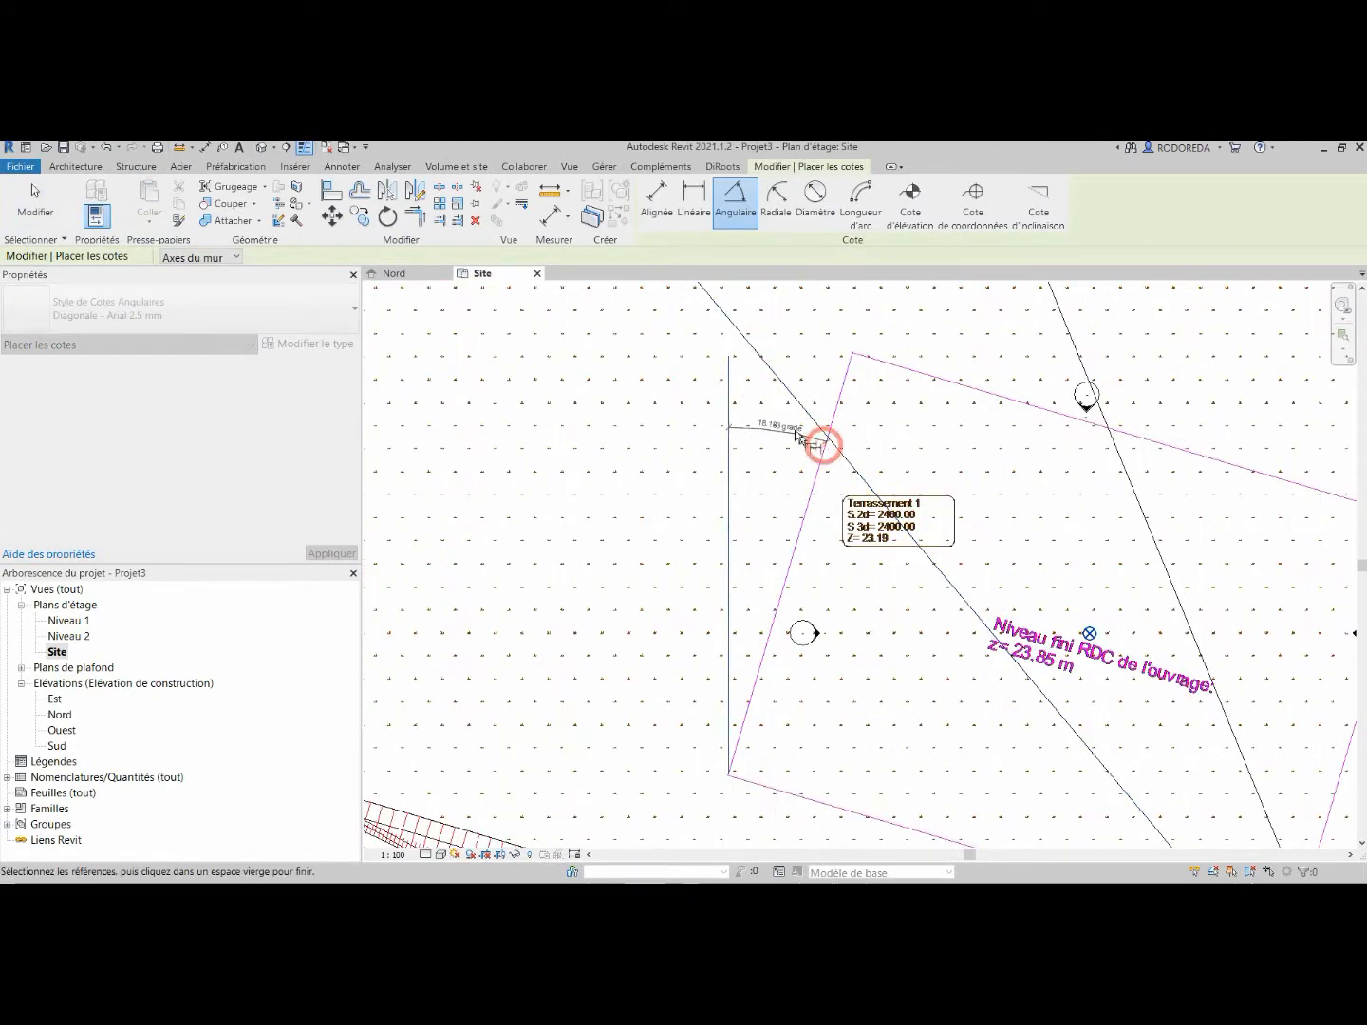
{"action": "left_click", "coordinate": [787, 389]}
{"action": "scroll", "coordinate": [783, 382], "scroll_direction": "up", "scroll_amount": 2}
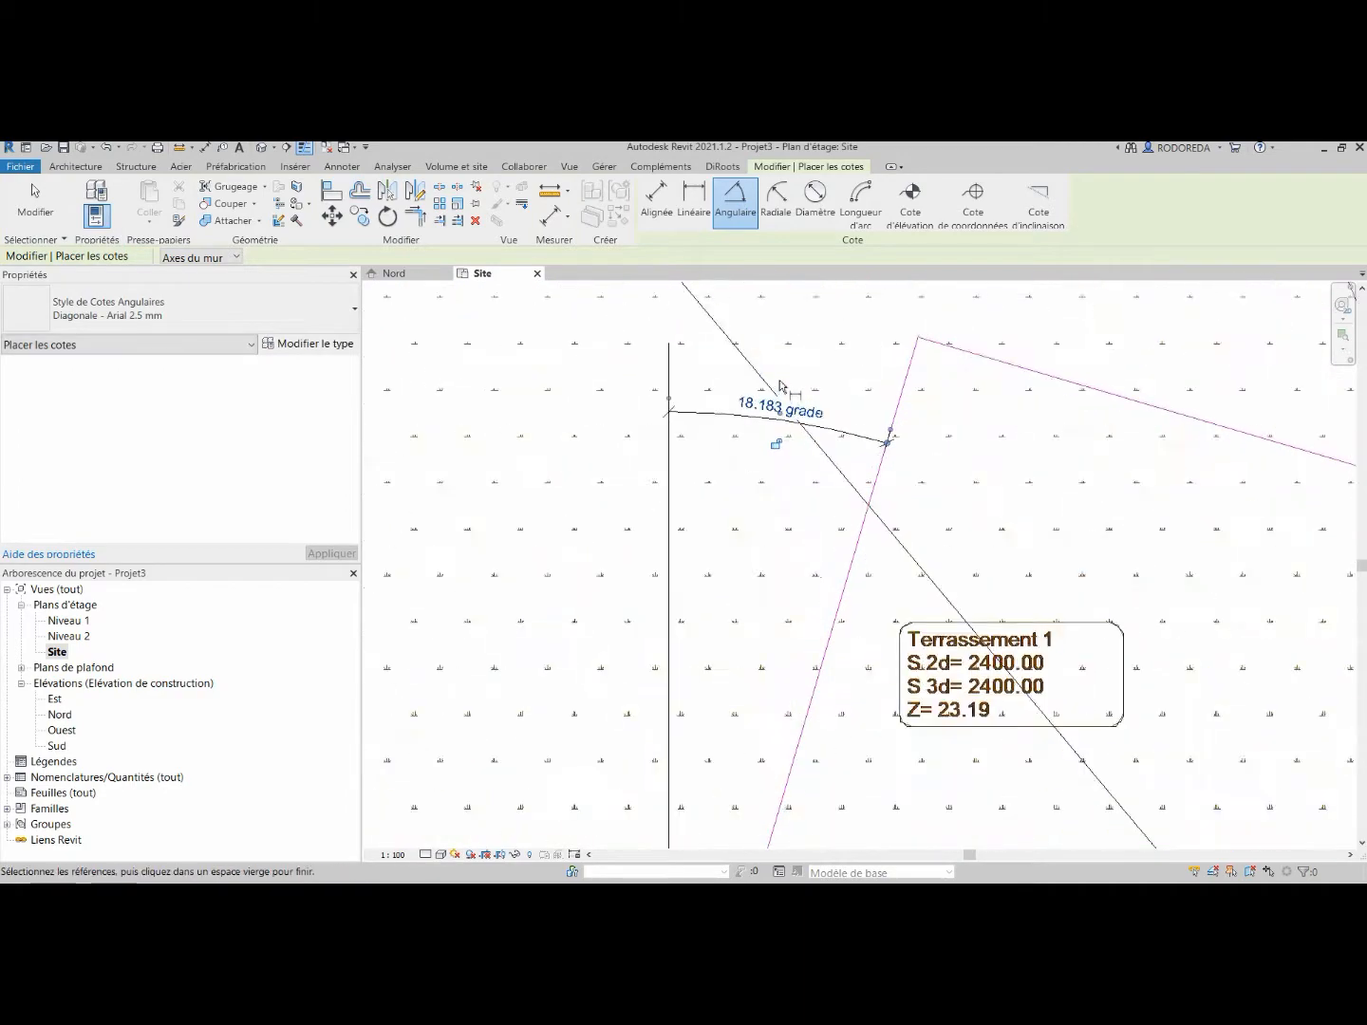
{"action": "scroll", "coordinate": [780, 386], "scroll_direction": "up", "scroll_amount": 1}
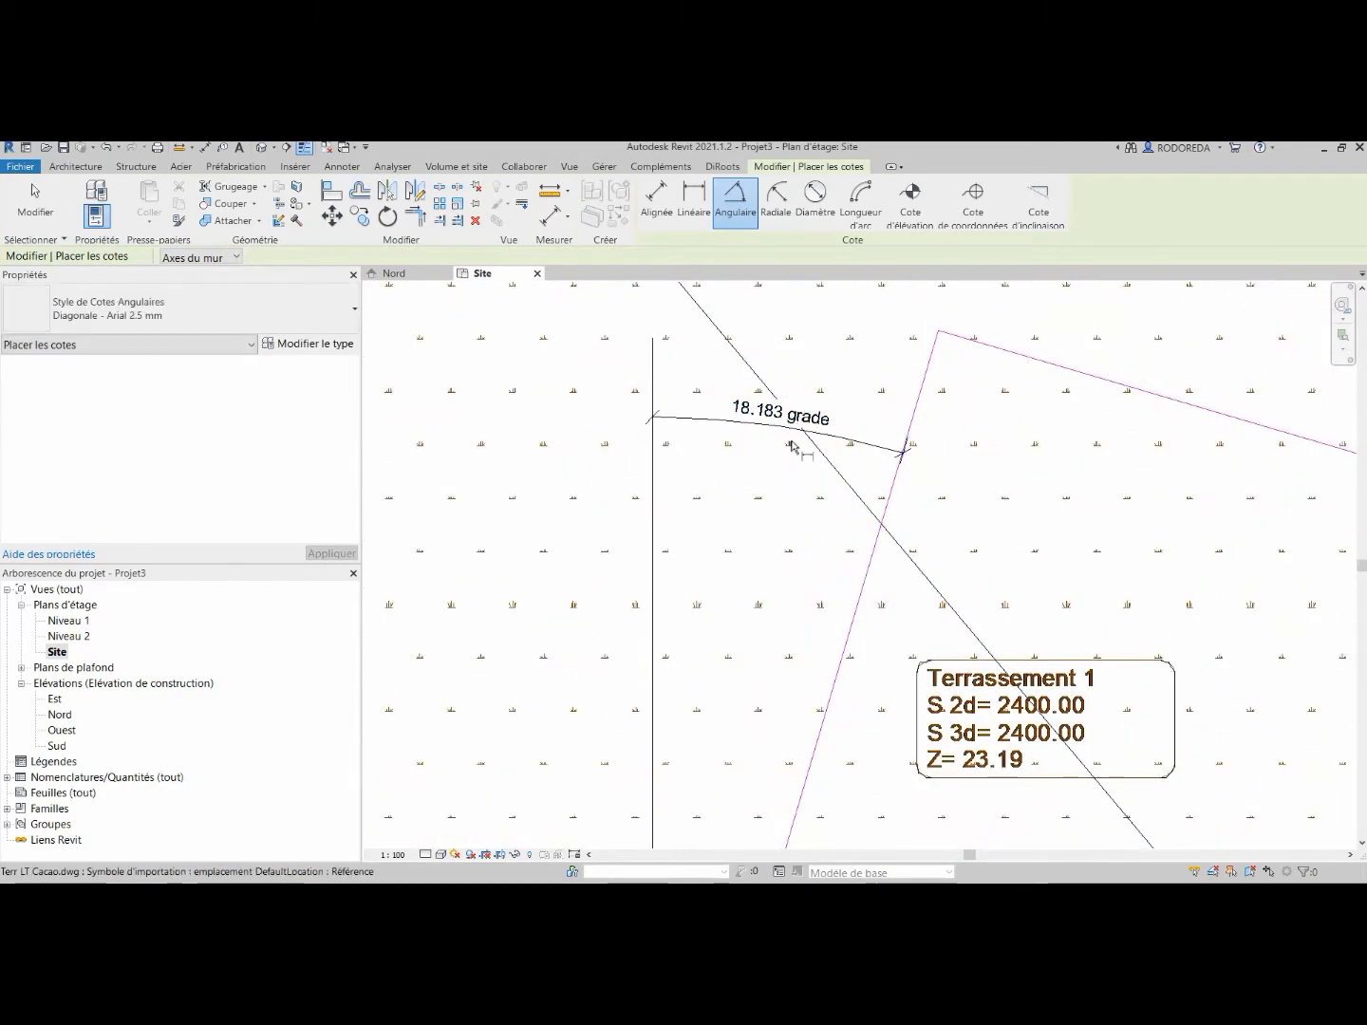
{"action": "scroll", "coordinate": [792, 446], "scroll_direction": "down", "scroll_amount": 5}
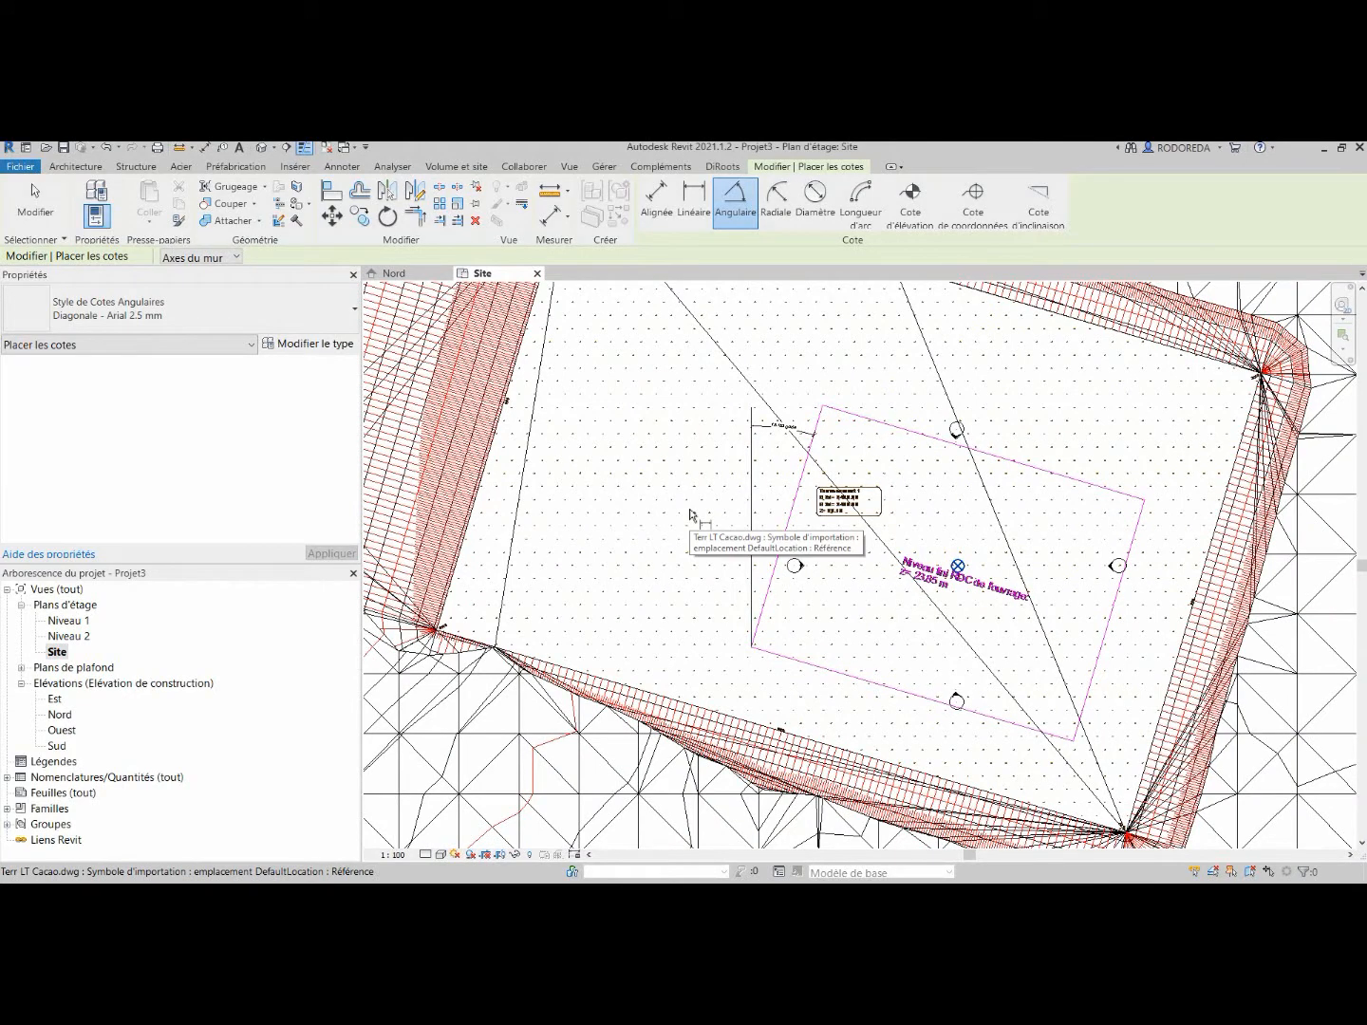
{"action": "key", "text": "Escape"}
{"action": "key", "text": "Escape"}
{"action": "scroll", "coordinate": [925, 609], "scroll_direction": "up", "scroll_amount": 2}
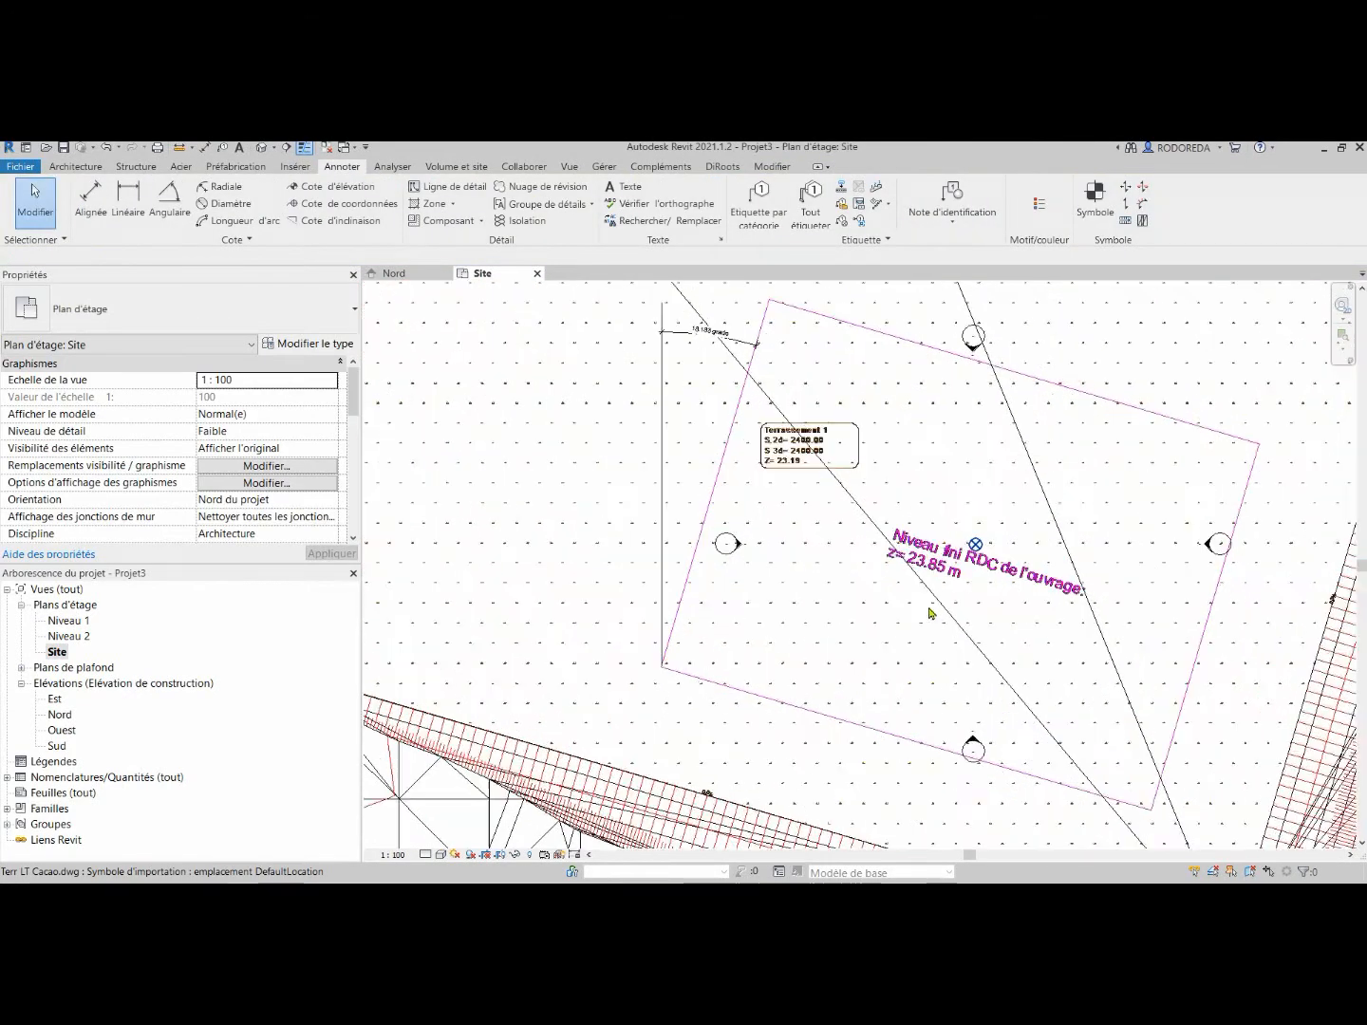
Move the project base point to the lower-left corner of the magenta building outline.
{"action": "left_click", "coordinate": [975, 546]}
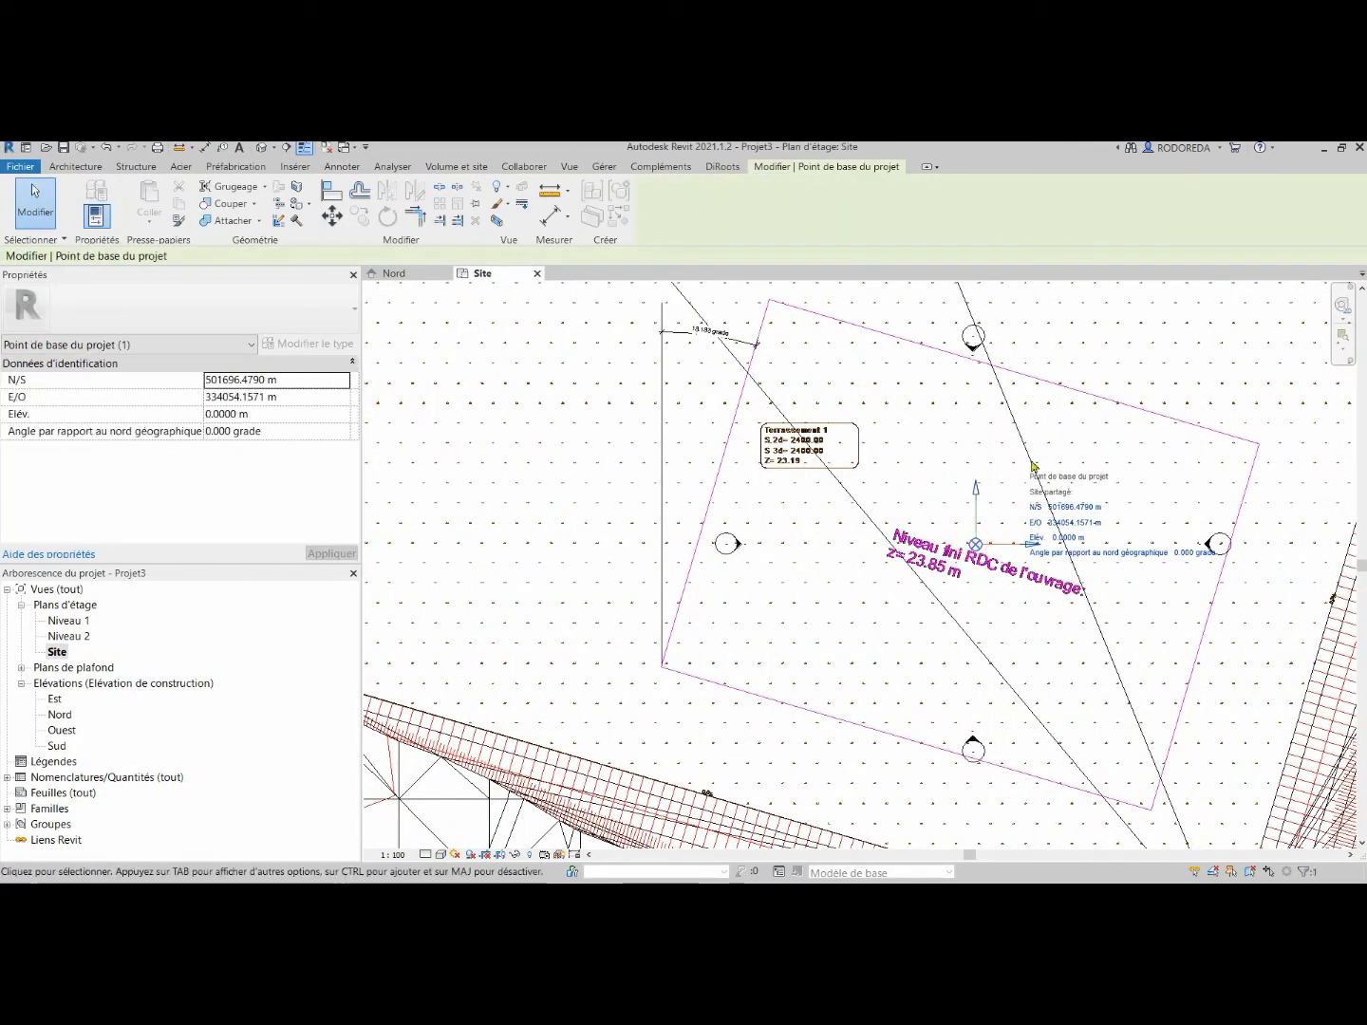
{"action": "left_click_drag", "start_coordinate": [975, 546], "coordinate": [670, 669]}
{"action": "scroll", "coordinate": [669, 693], "scroll_direction": "up", "scroll_amount": 3}
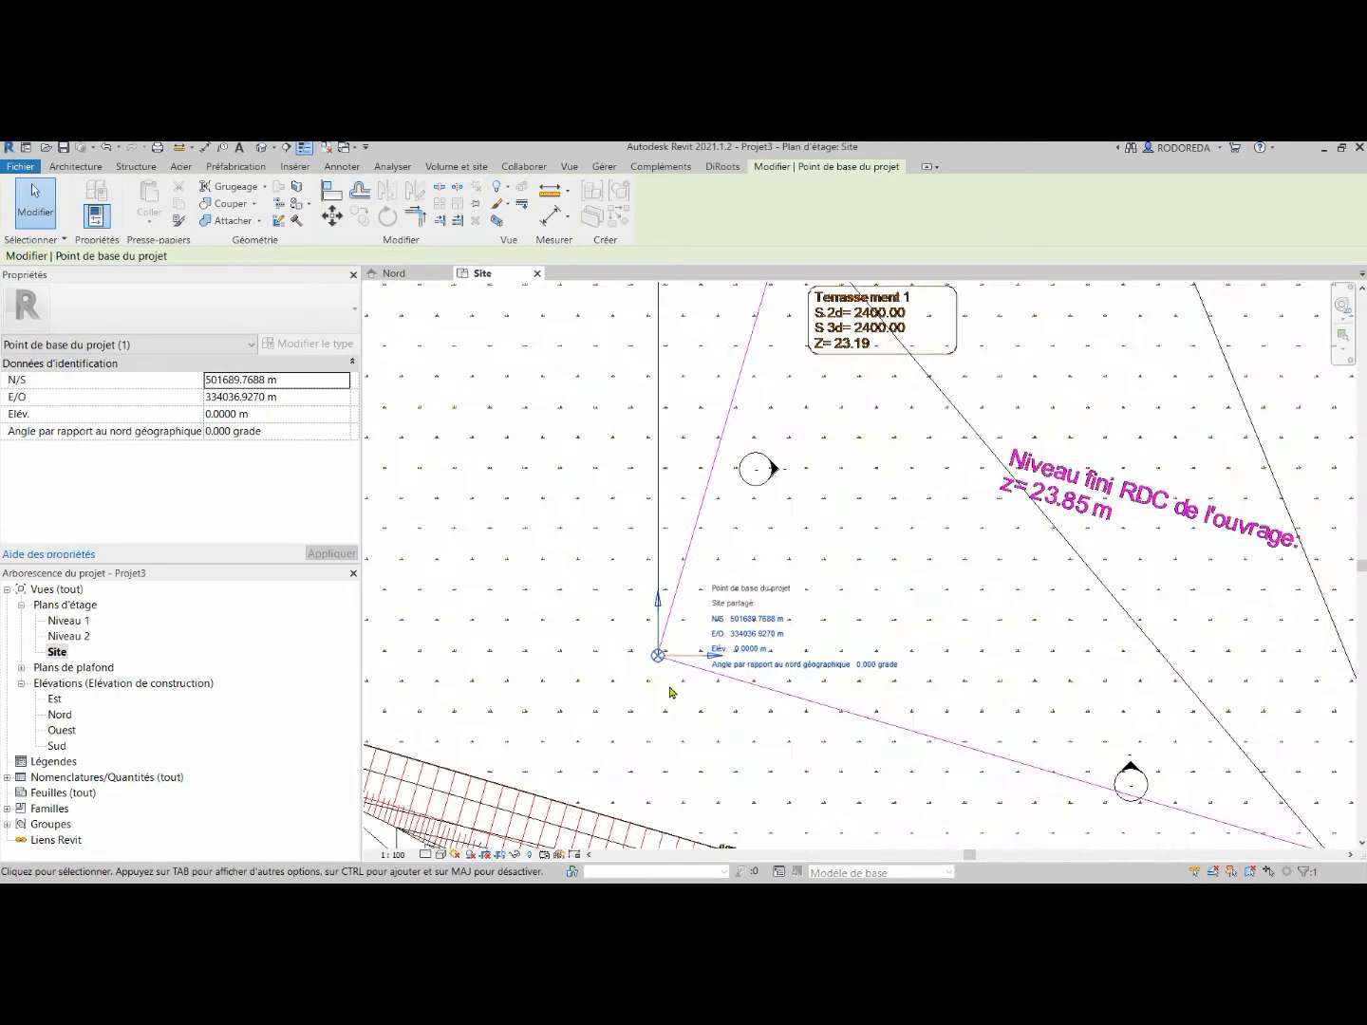
{"action": "scroll", "coordinate": [695, 674], "scroll_direction": "down", "scroll_amount": 5}
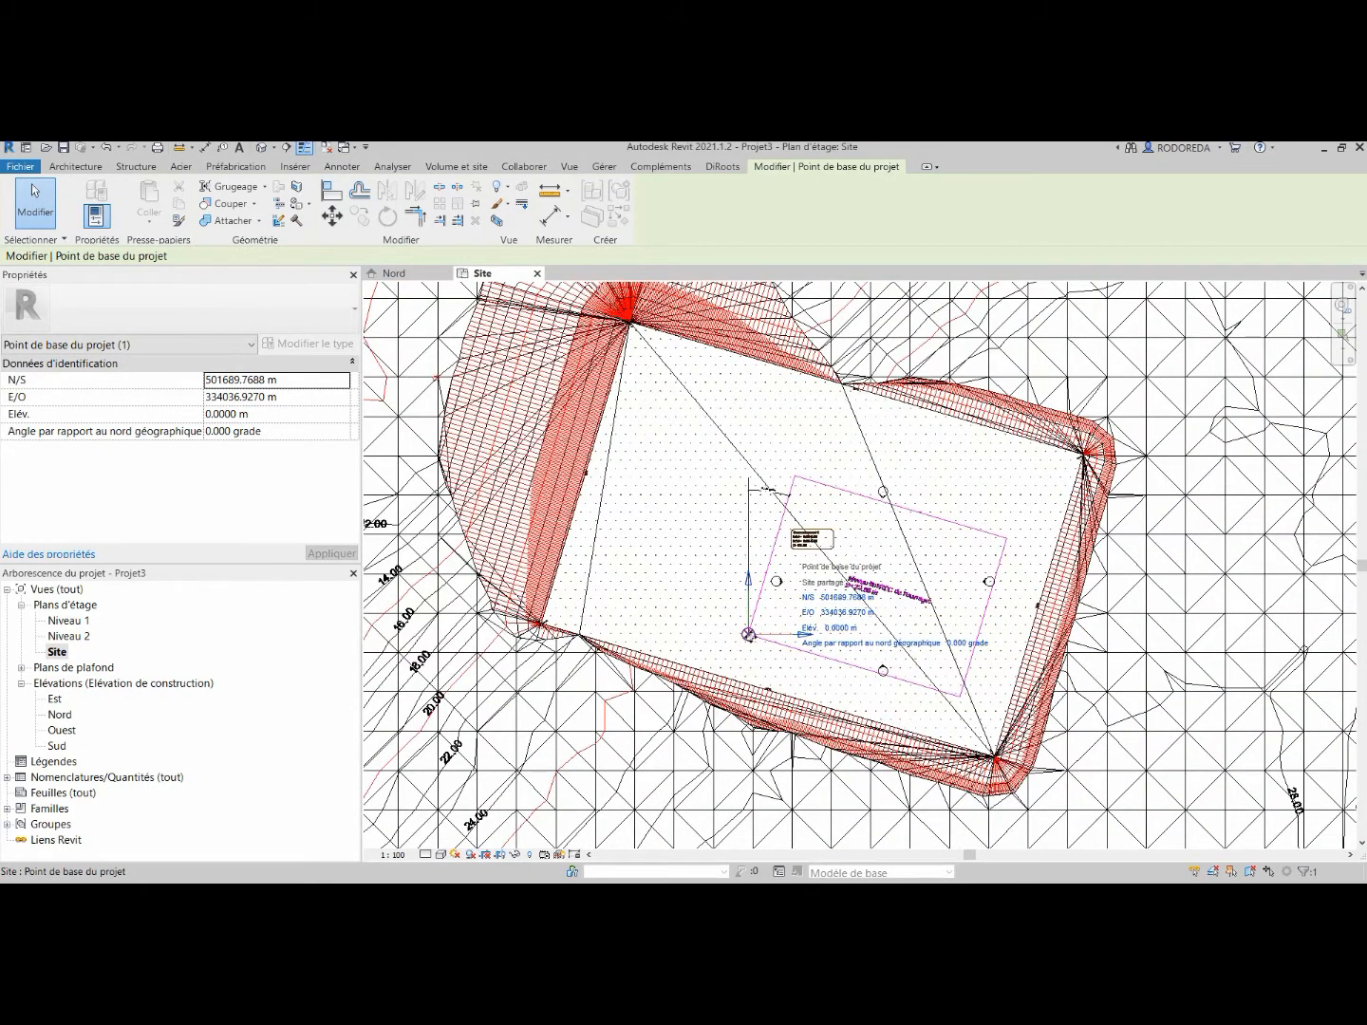
{"action": "mouse_move", "coordinate": [749, 634]}
{"action": "left_mouse_down"}
{"action": "mouse_move", "coordinate": [540, 623]}
{"action": "mouse_move", "coordinate": [755, 635]}
{"action": "left_mouse_up"}
{"action": "scroll", "coordinate": [788, 651], "scroll_direction": "up", "scroll_amount": 2}
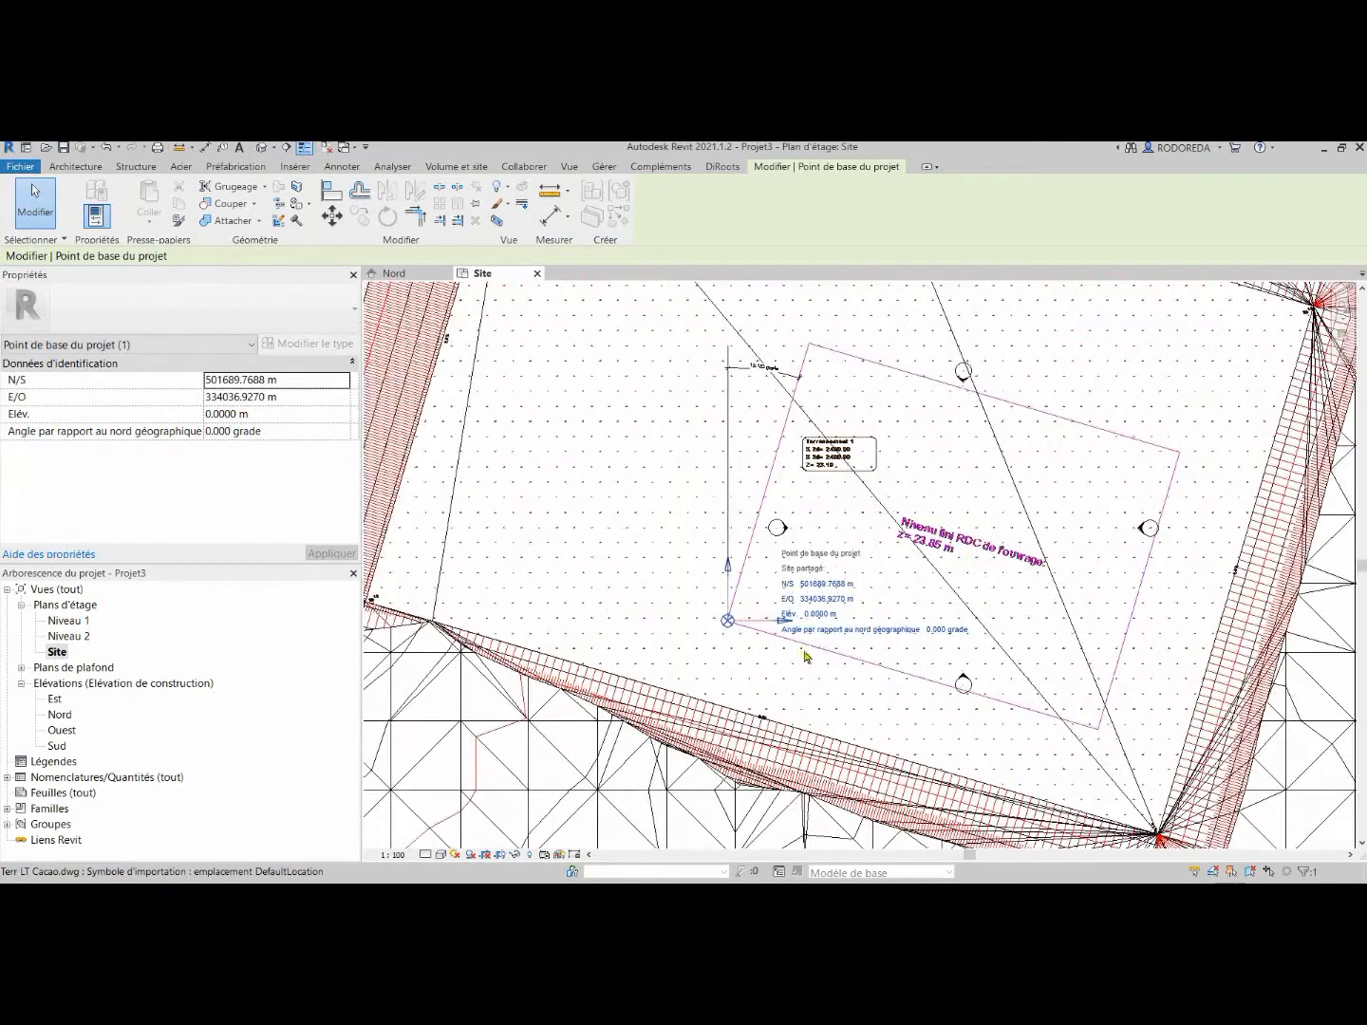
Set the project base point's angle to geographic north (nord géographique) to 18.183 grade.
{"action": "left_click", "coordinate": [285, 432]}
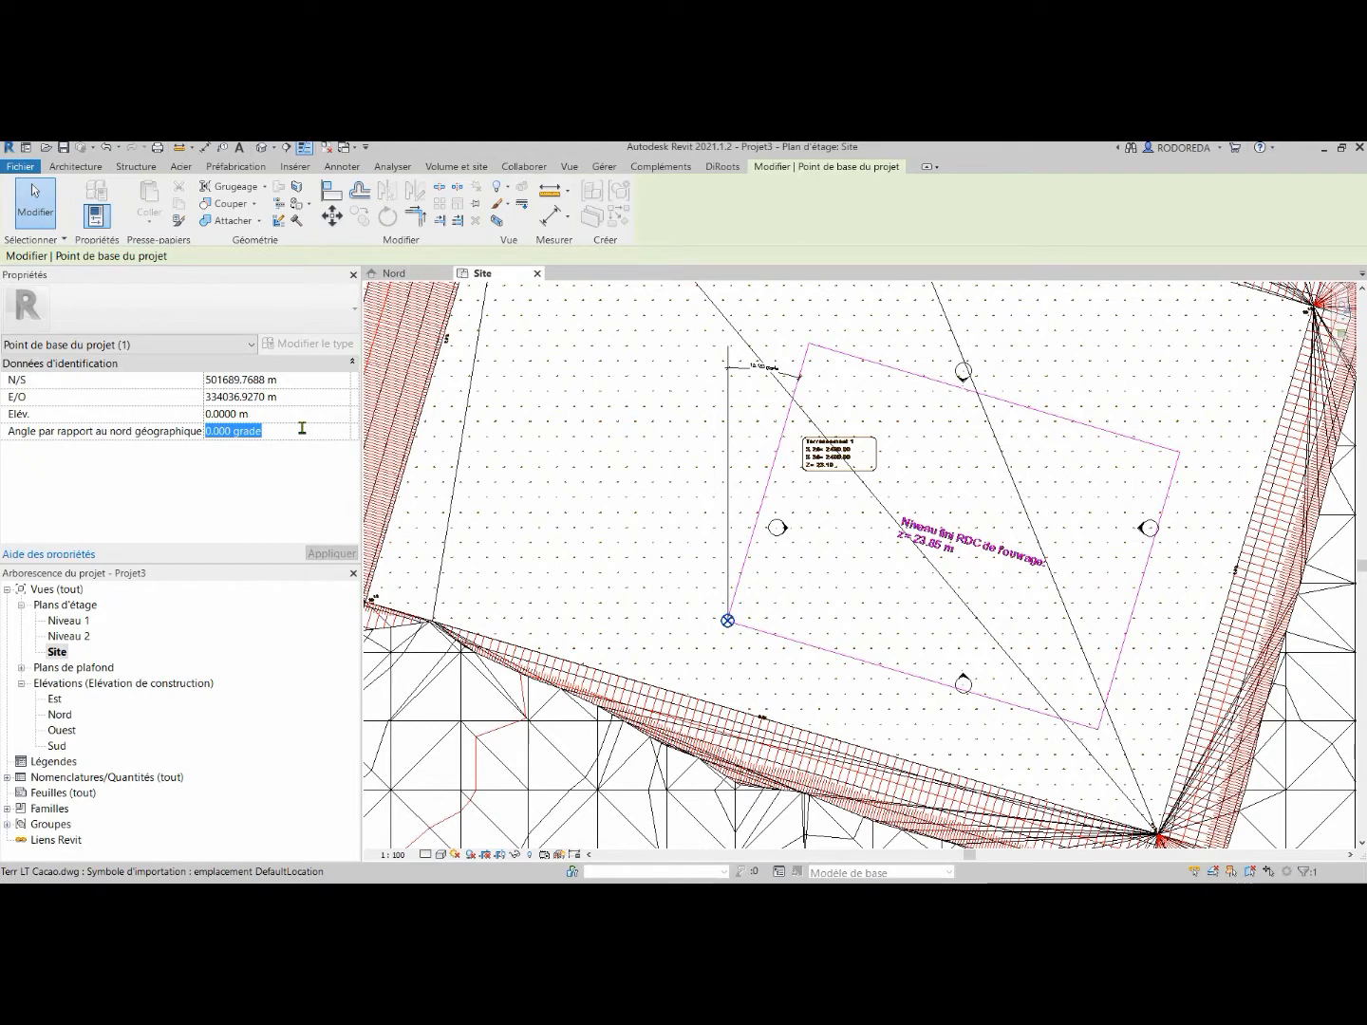
{"action": "type", "text": "18.183"}
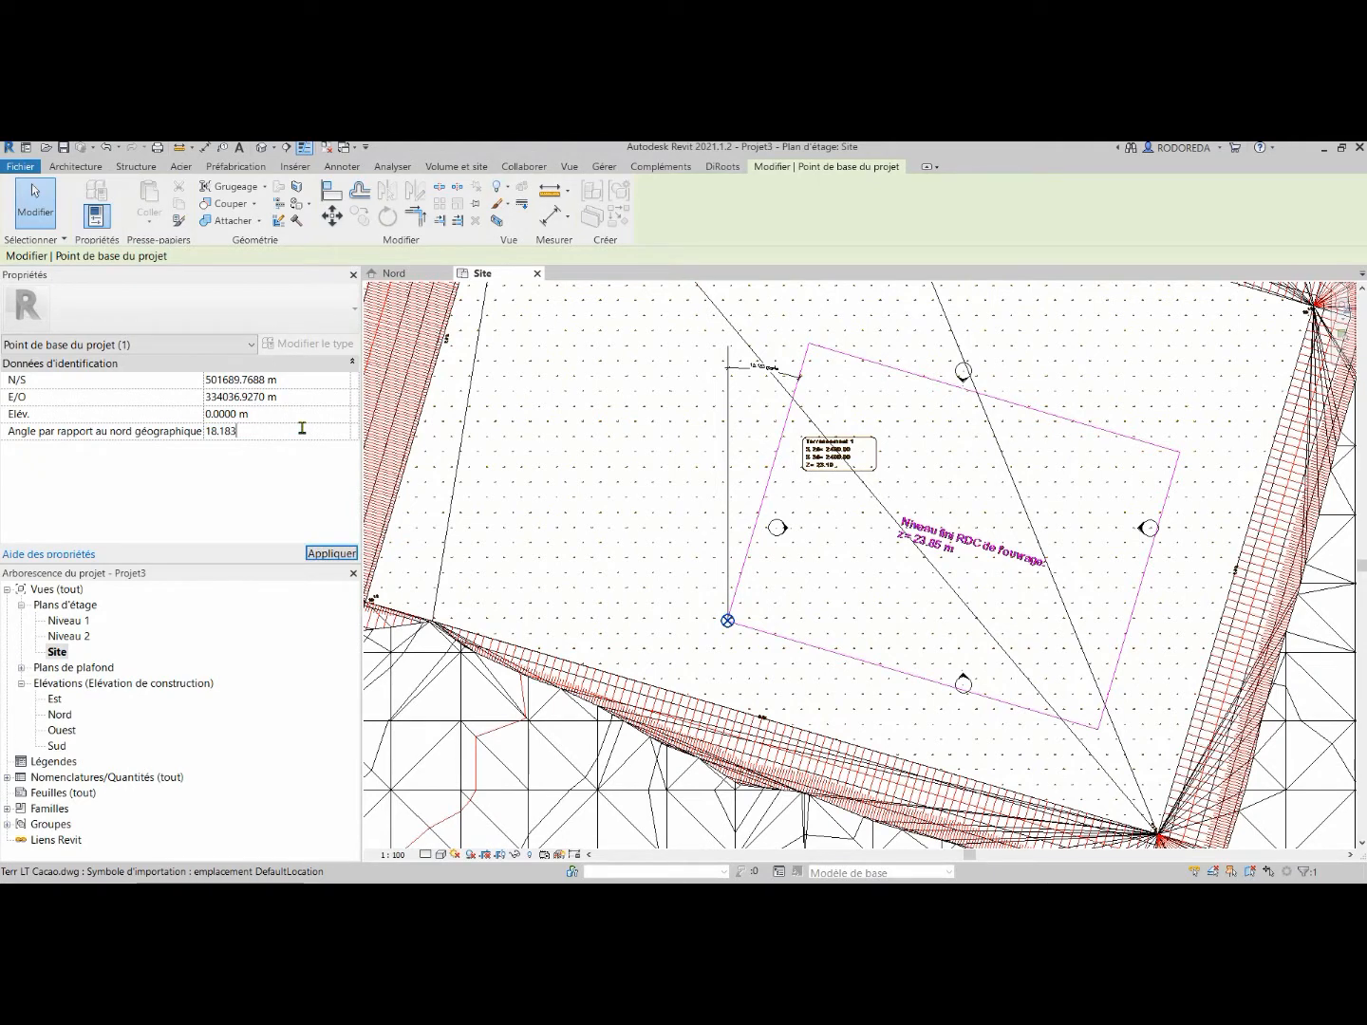
{"action": "key", "text": "Return"}
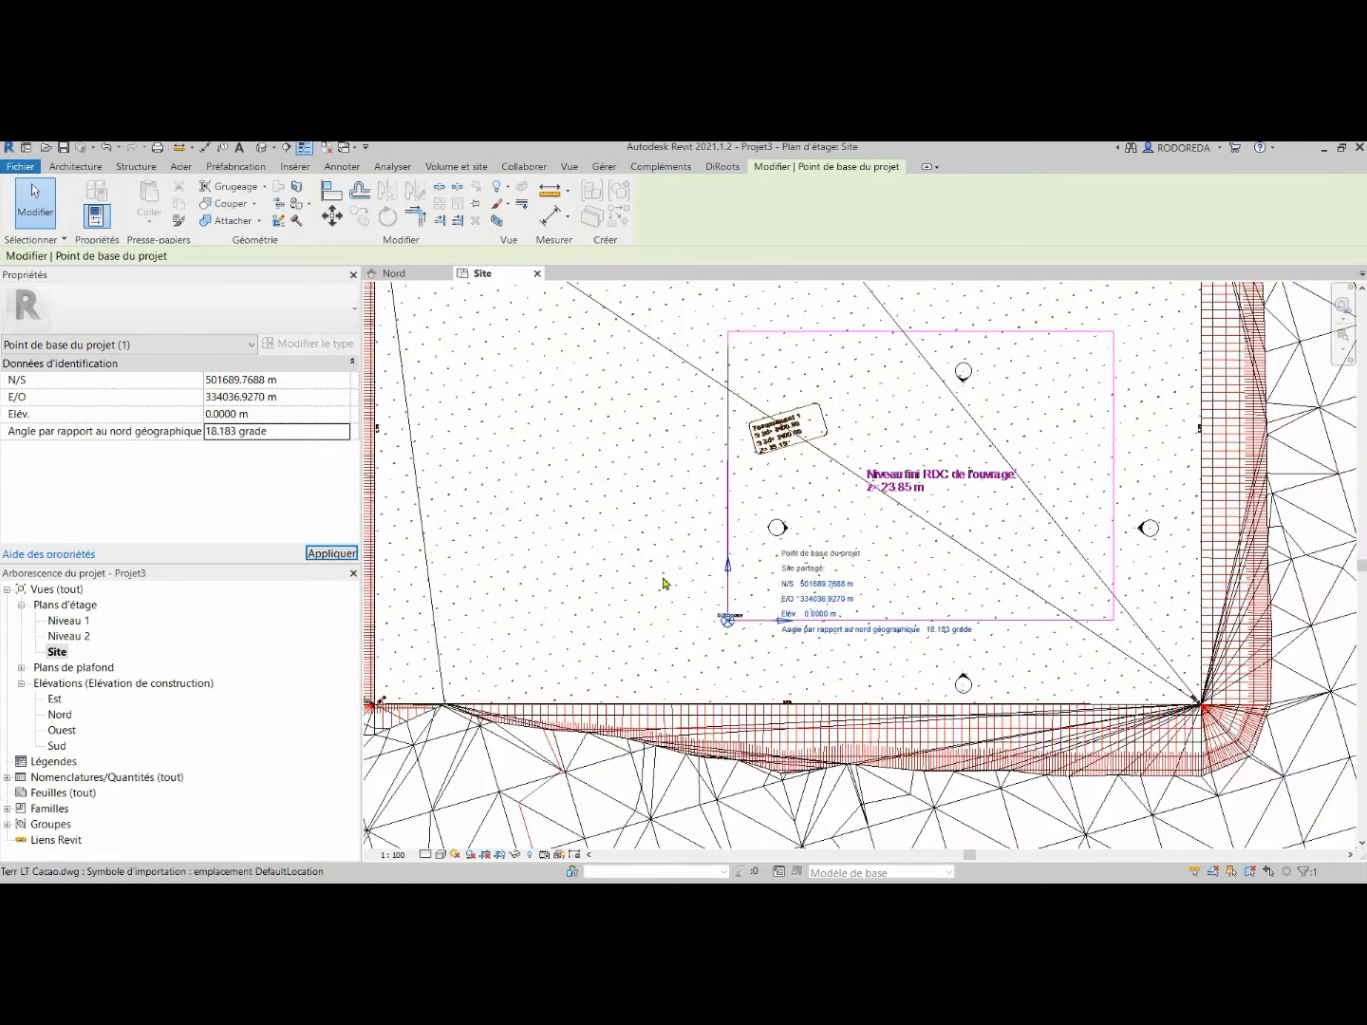
{"action": "scroll", "coordinate": [665, 584], "scroll_direction": "down", "scroll_amount": 2}
{"action": "left_click", "coordinate": [702, 475]}
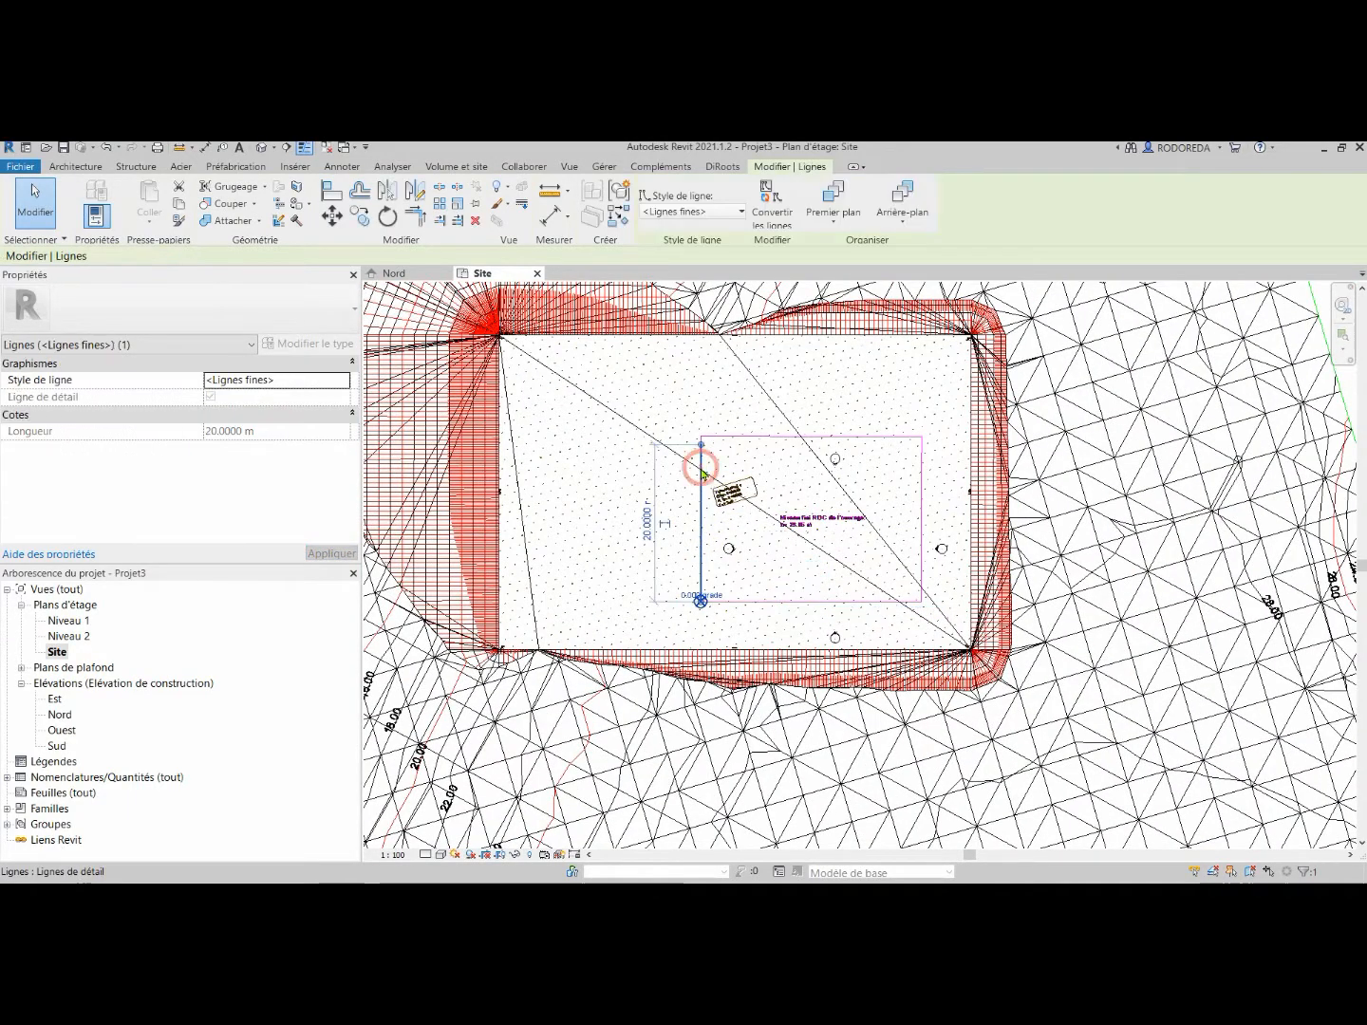
{"action": "key", "text": "Escape"}
{"action": "scroll", "coordinate": [789, 539], "scroll_direction": "down", "scroll_amount": 3}
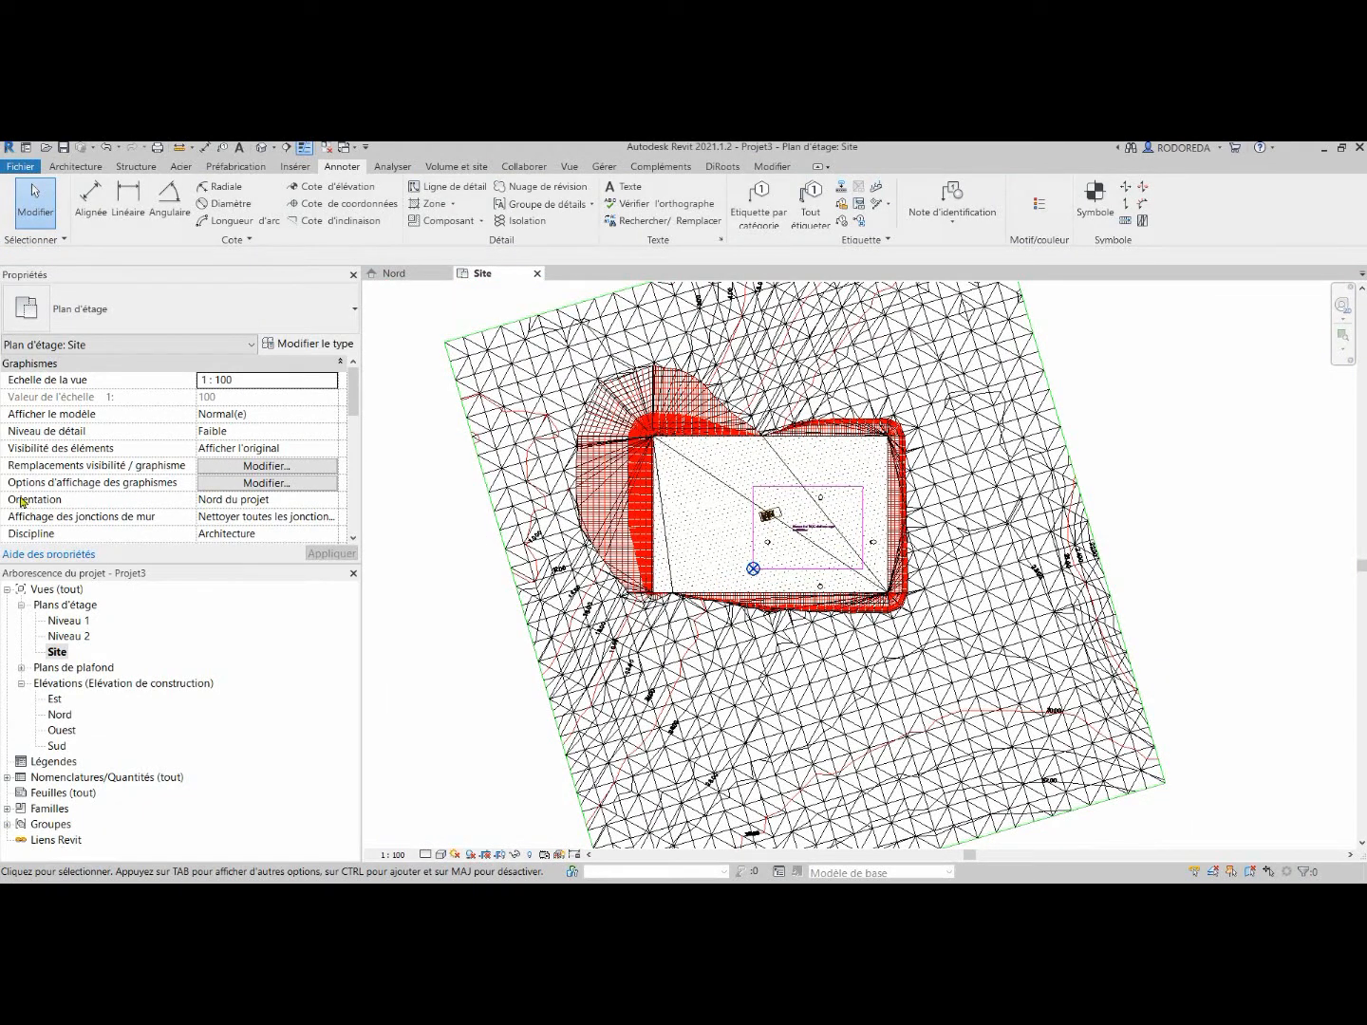
Switch the Site plan's orientation to Nord géographique to compare, and return it to Nord du projet.
{"action": "left_click", "coordinate": [330, 507]}
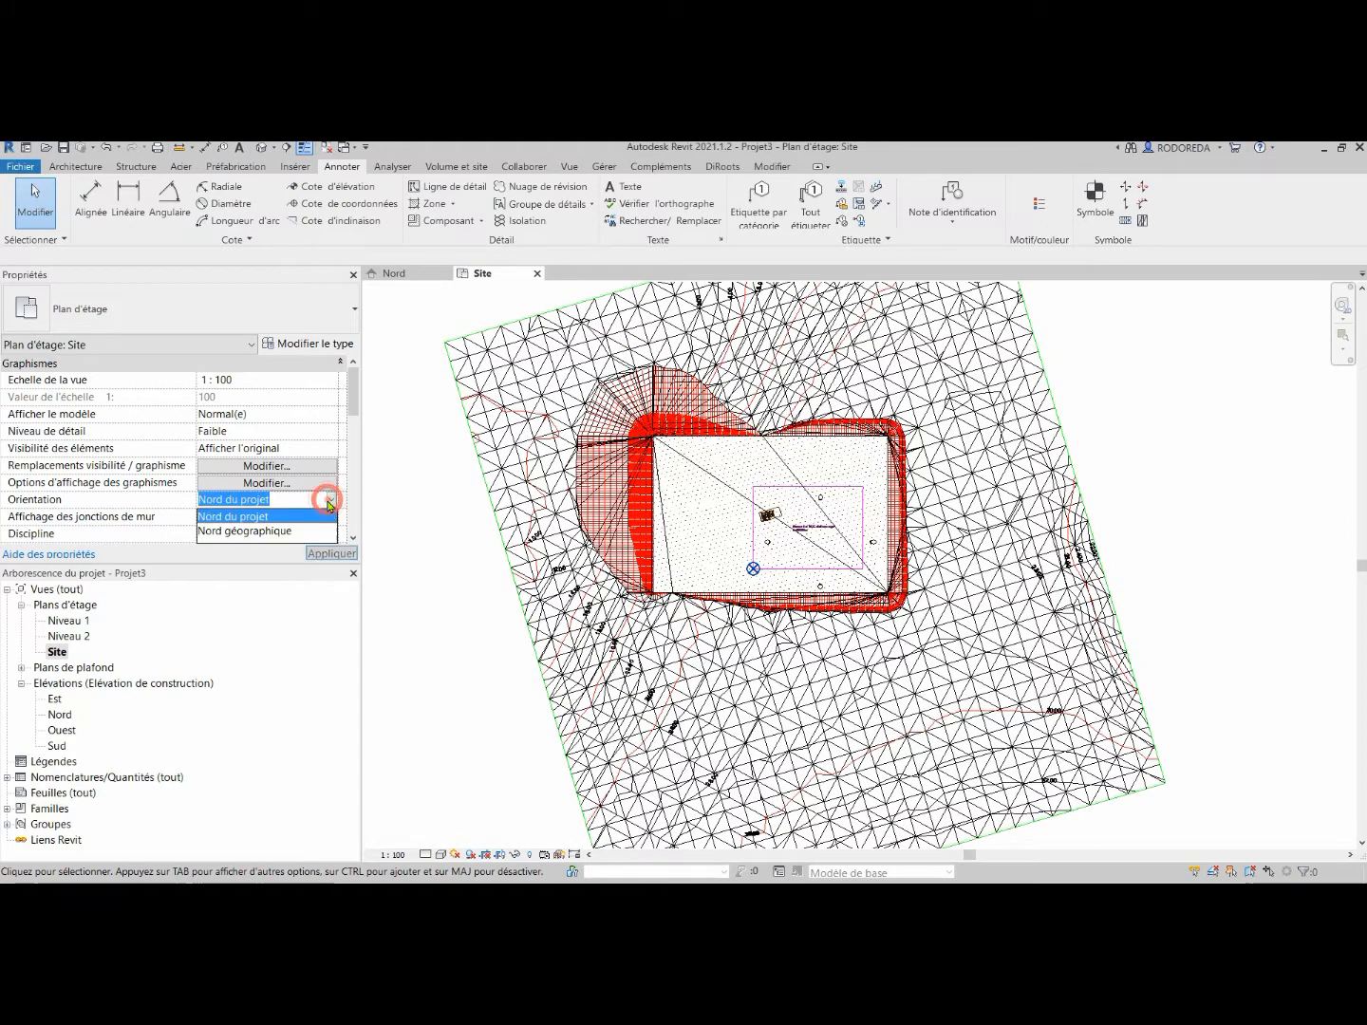
{"action": "left_click", "coordinate": [272, 536]}
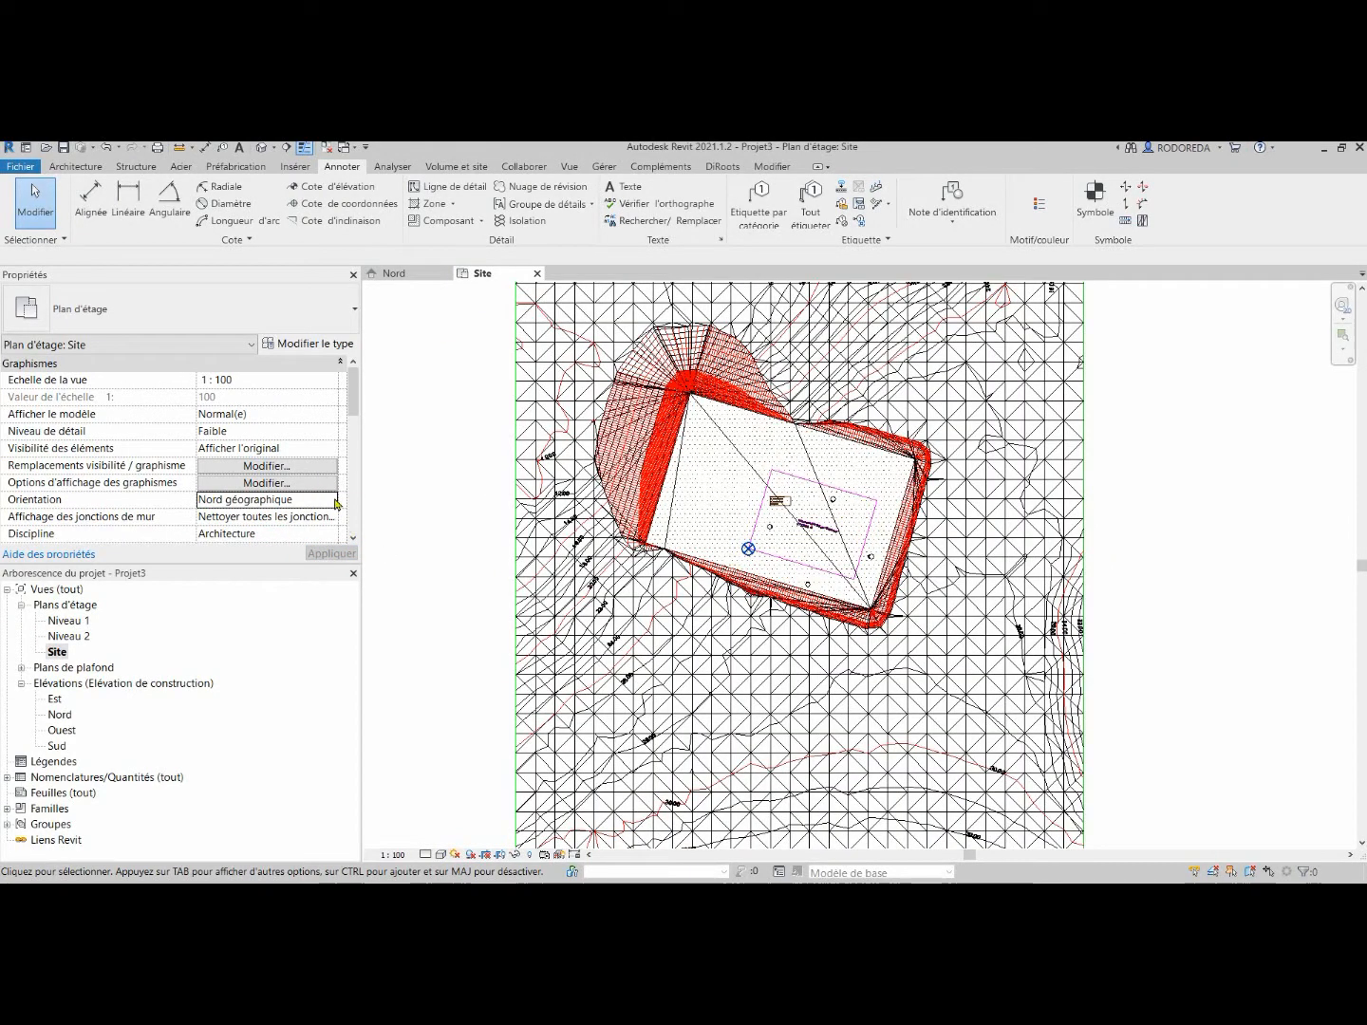
{"action": "left_click", "coordinate": [336, 504]}
{"action": "left_click", "coordinate": [296, 519]}
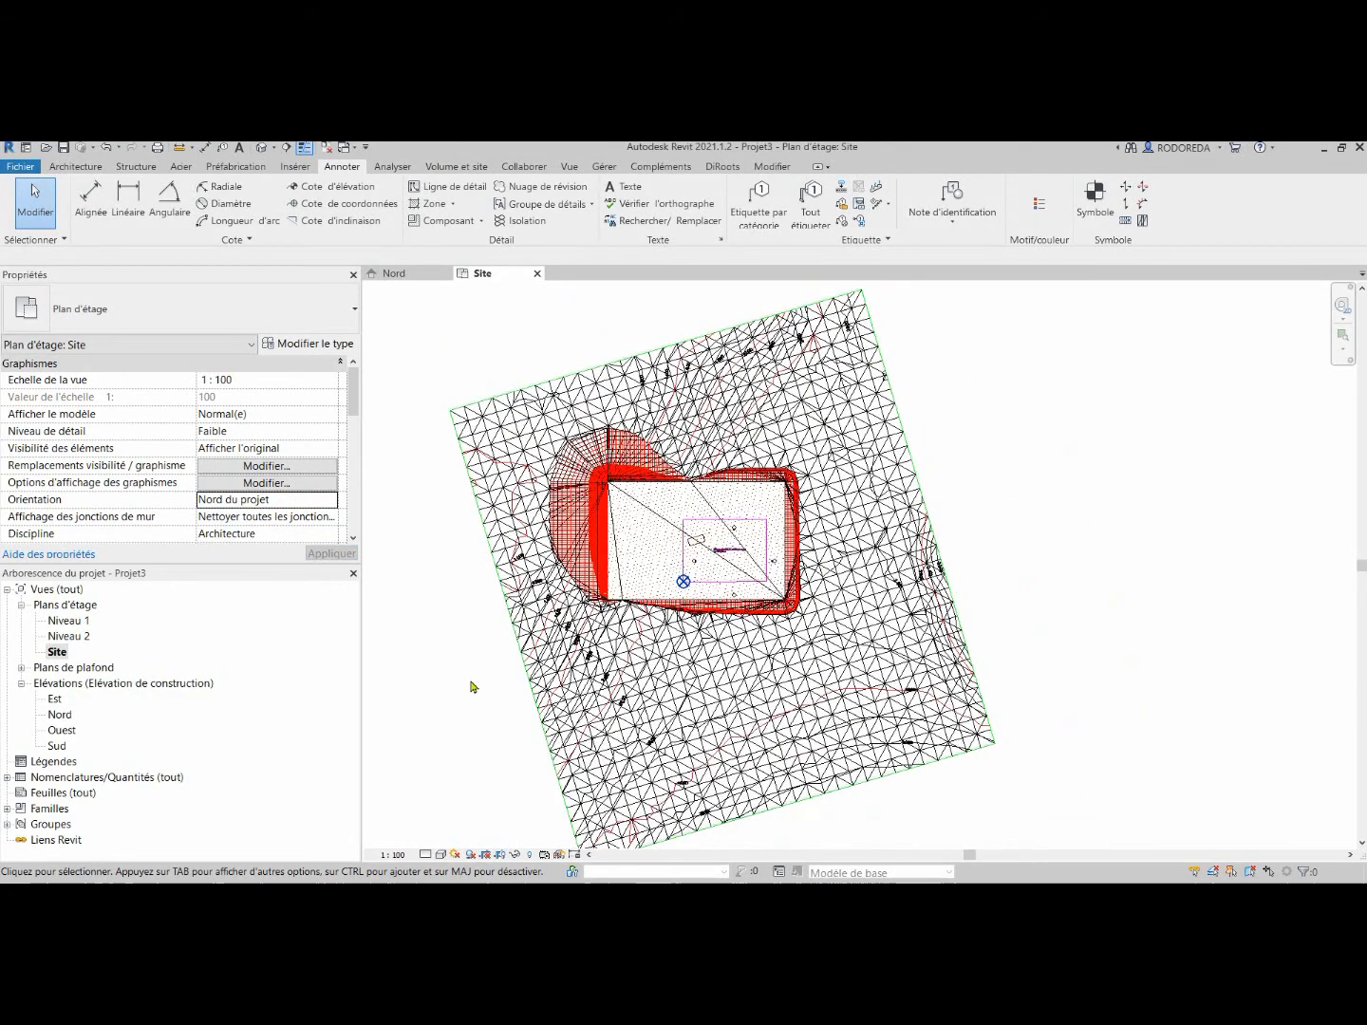
{"action": "scroll", "coordinate": [472, 687], "scroll_direction": "up", "scroll_amount": 2}
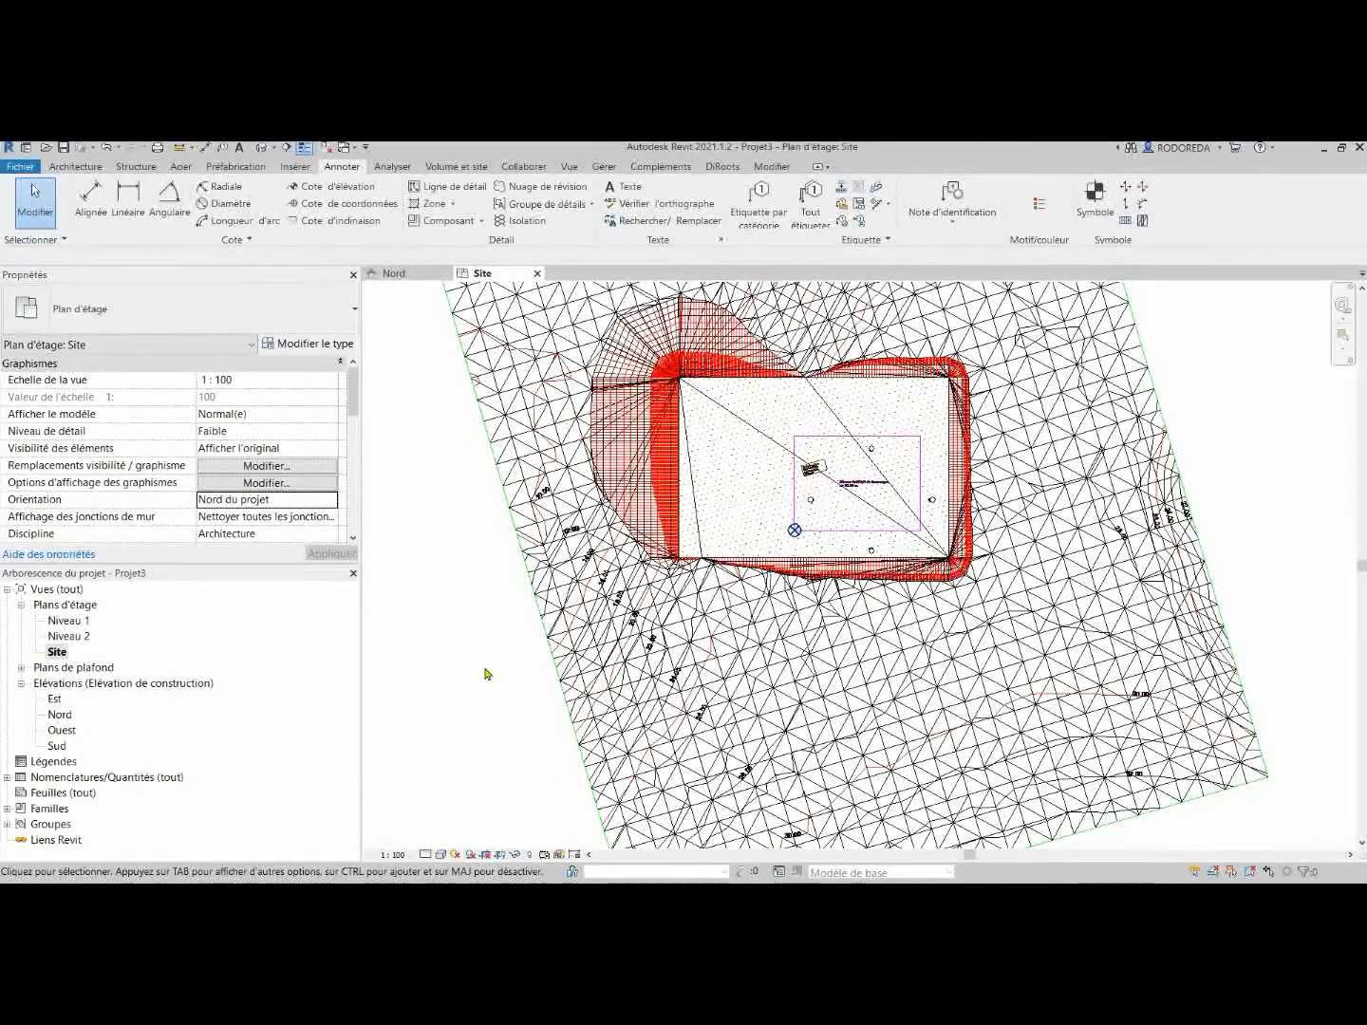
Compare the levels with the linked terrain in the Nord elevation, and examine the finished ground-floor level note in the Site plan.
{"action": "left_click", "coordinate": [393, 273]}
{"action": "scroll", "coordinate": [824, 552], "scroll_direction": "down", "scroll_amount": 4}
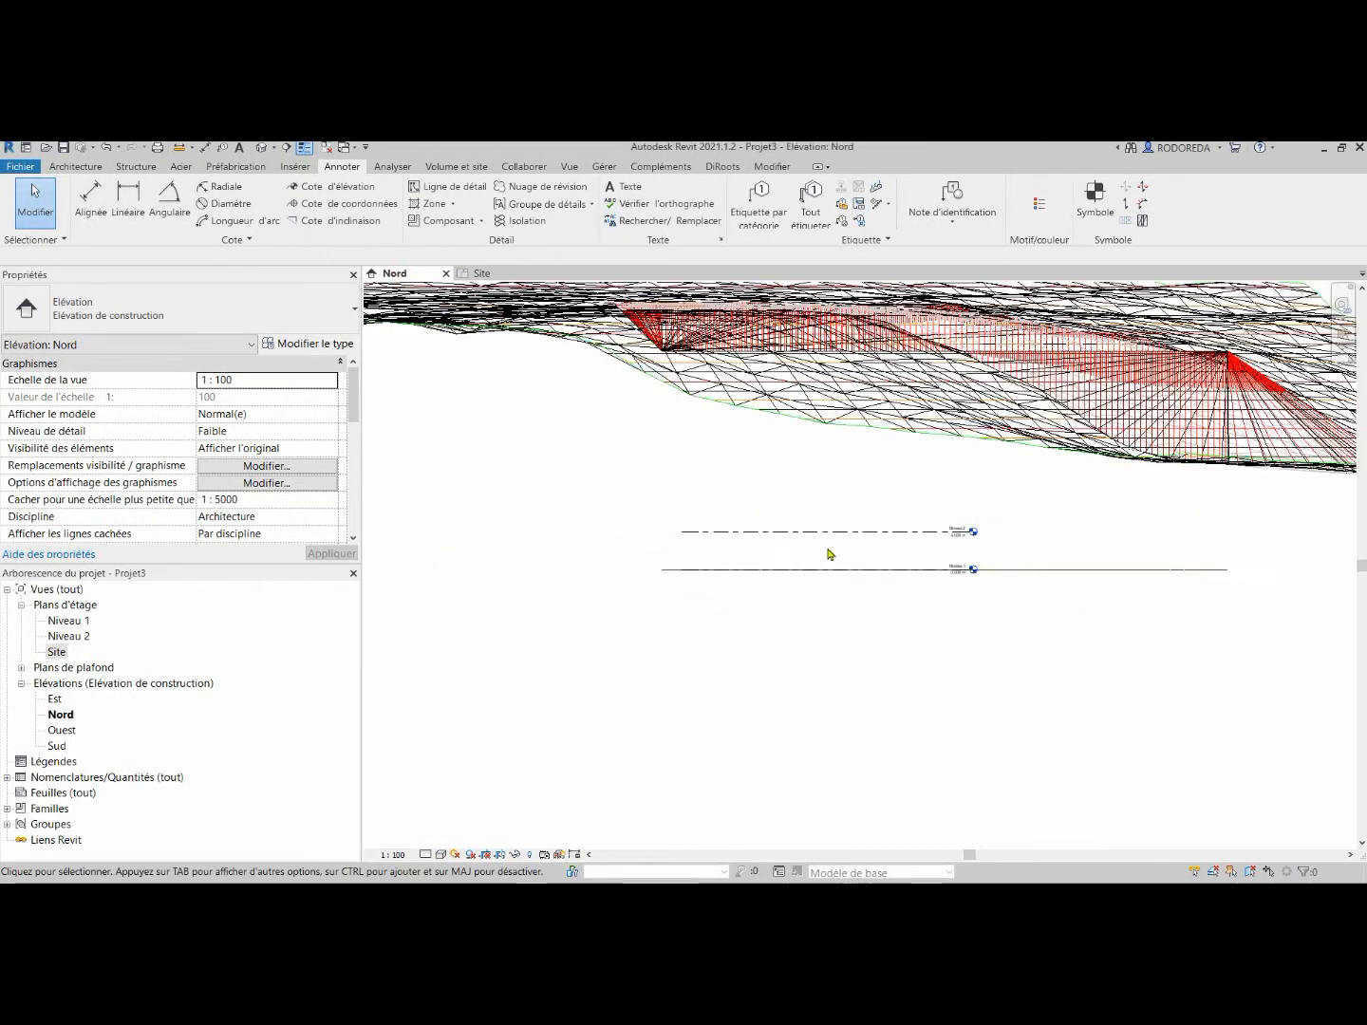
{"action": "scroll", "coordinate": [829, 554], "scroll_direction": "down", "scroll_amount": 1}
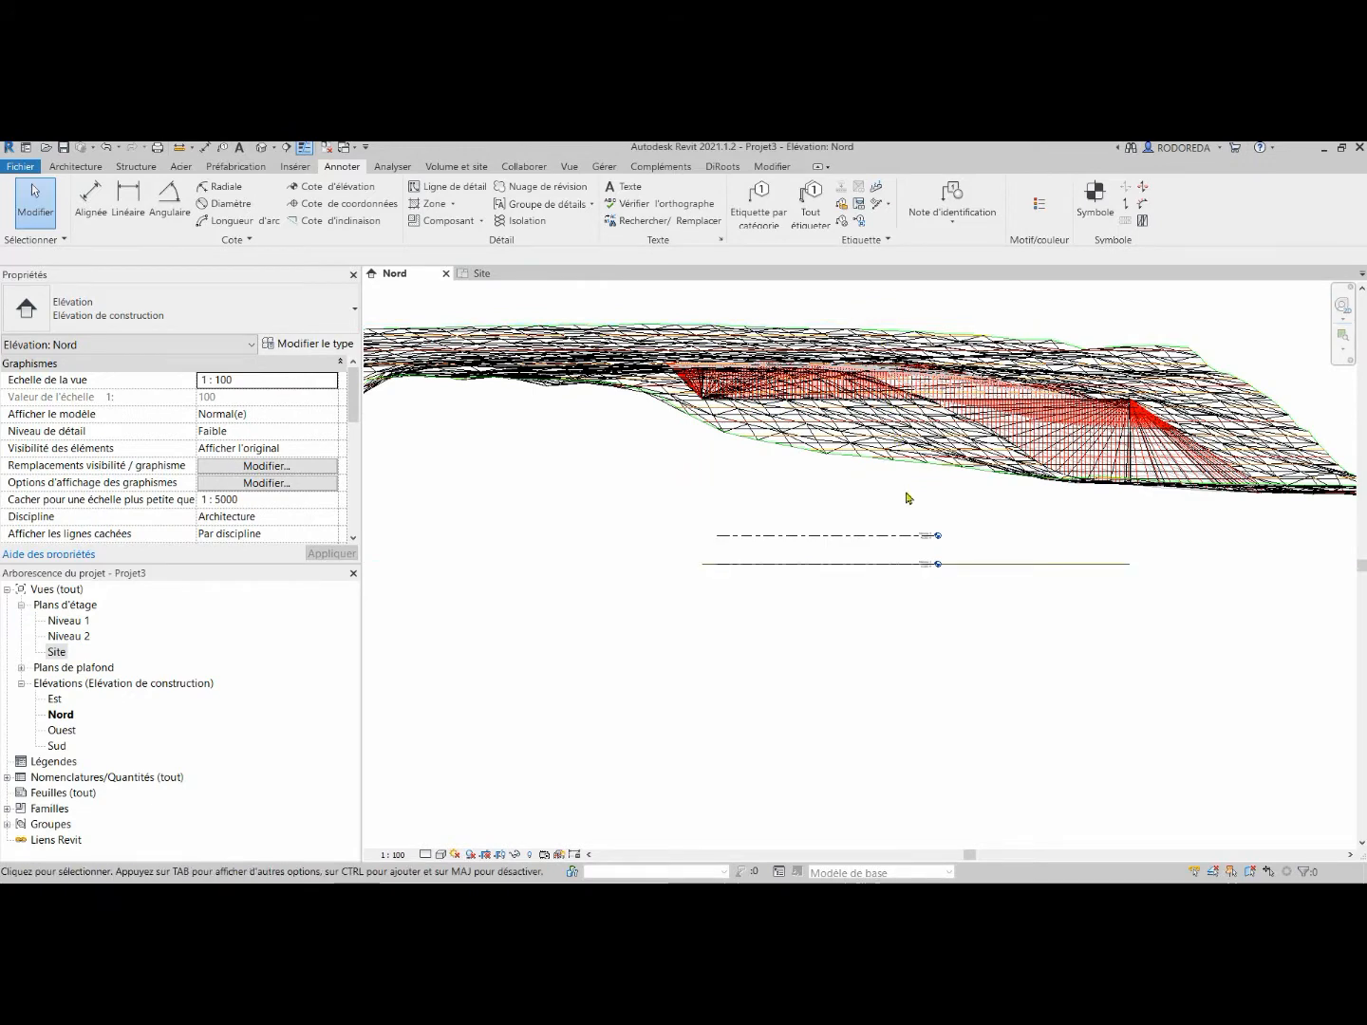
{"action": "scroll", "coordinate": [840, 504], "scroll_direction": "down", "scroll_amount": 1}
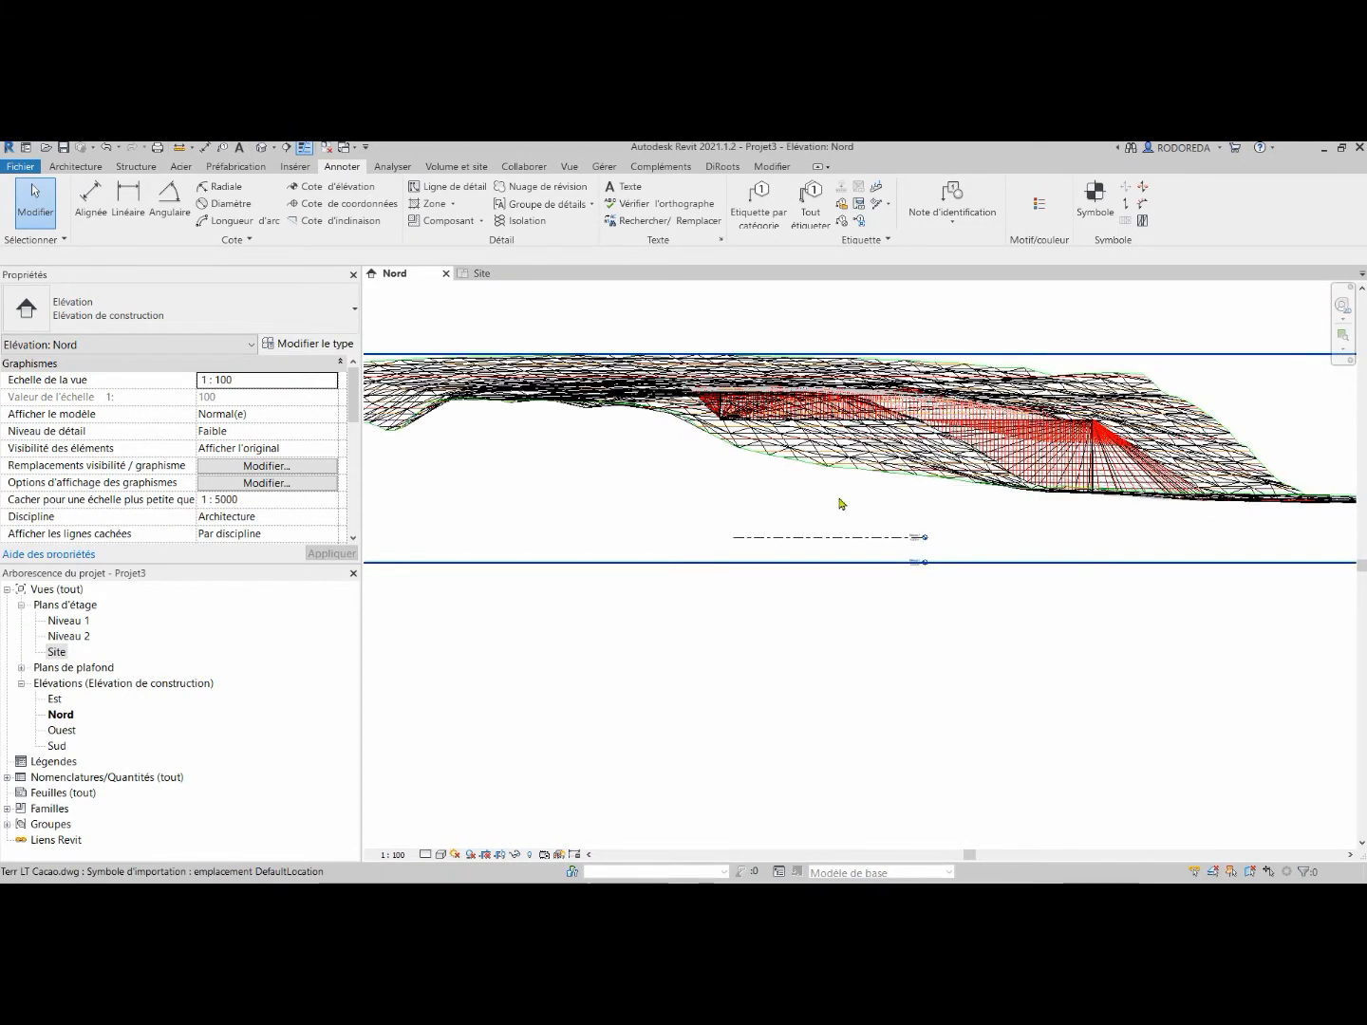
{"action": "scroll", "coordinate": [845, 568], "scroll_direction": "up", "scroll_amount": 2}
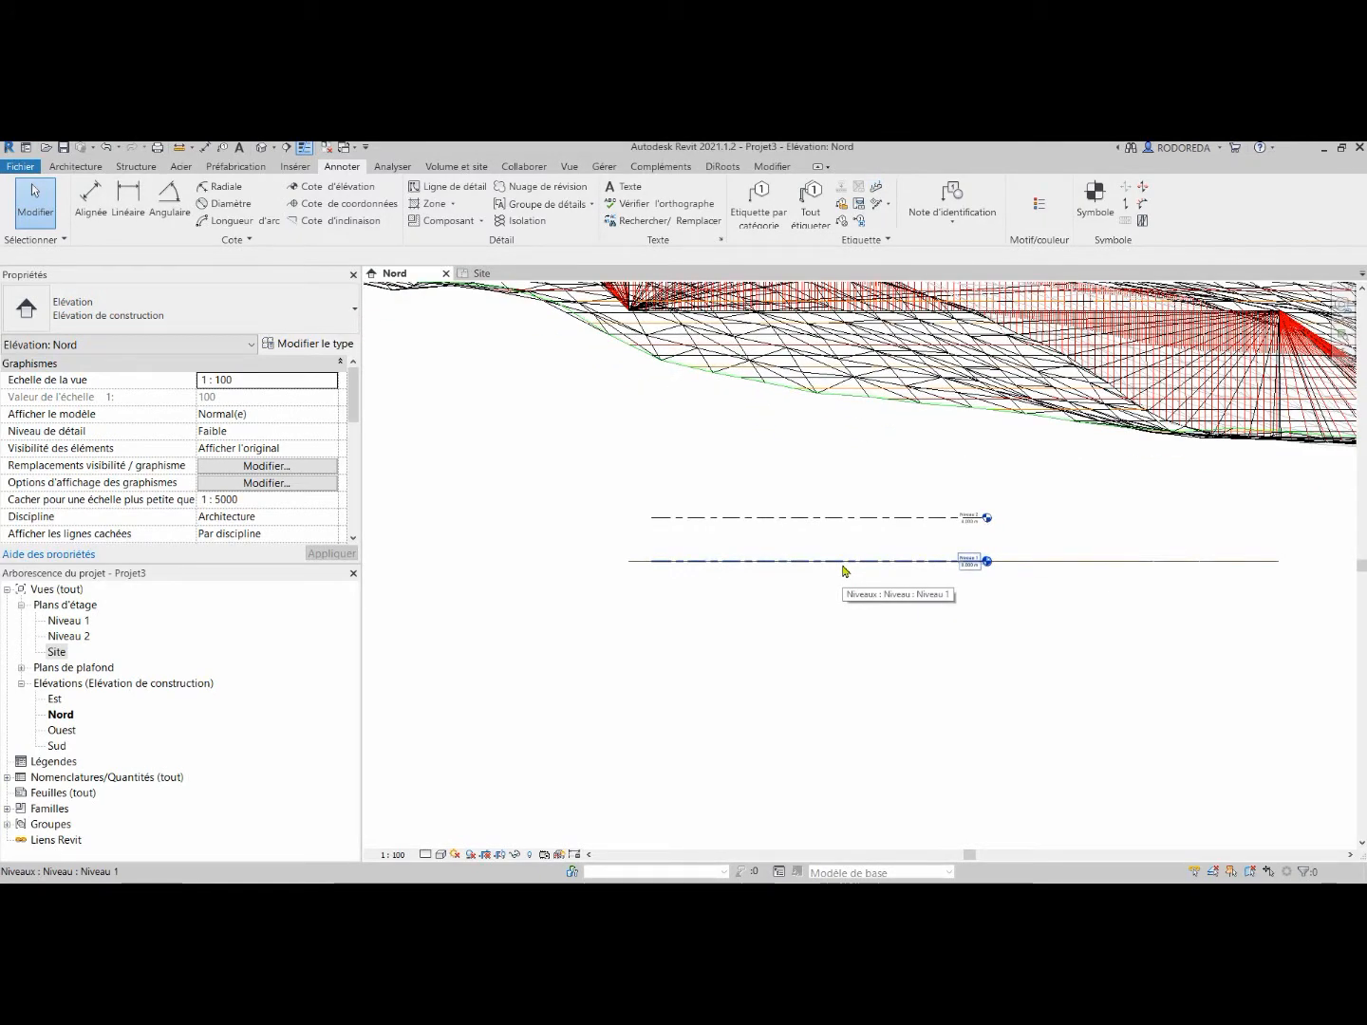
{"action": "scroll", "coordinate": [842, 566], "scroll_direction": "down", "scroll_amount": 1}
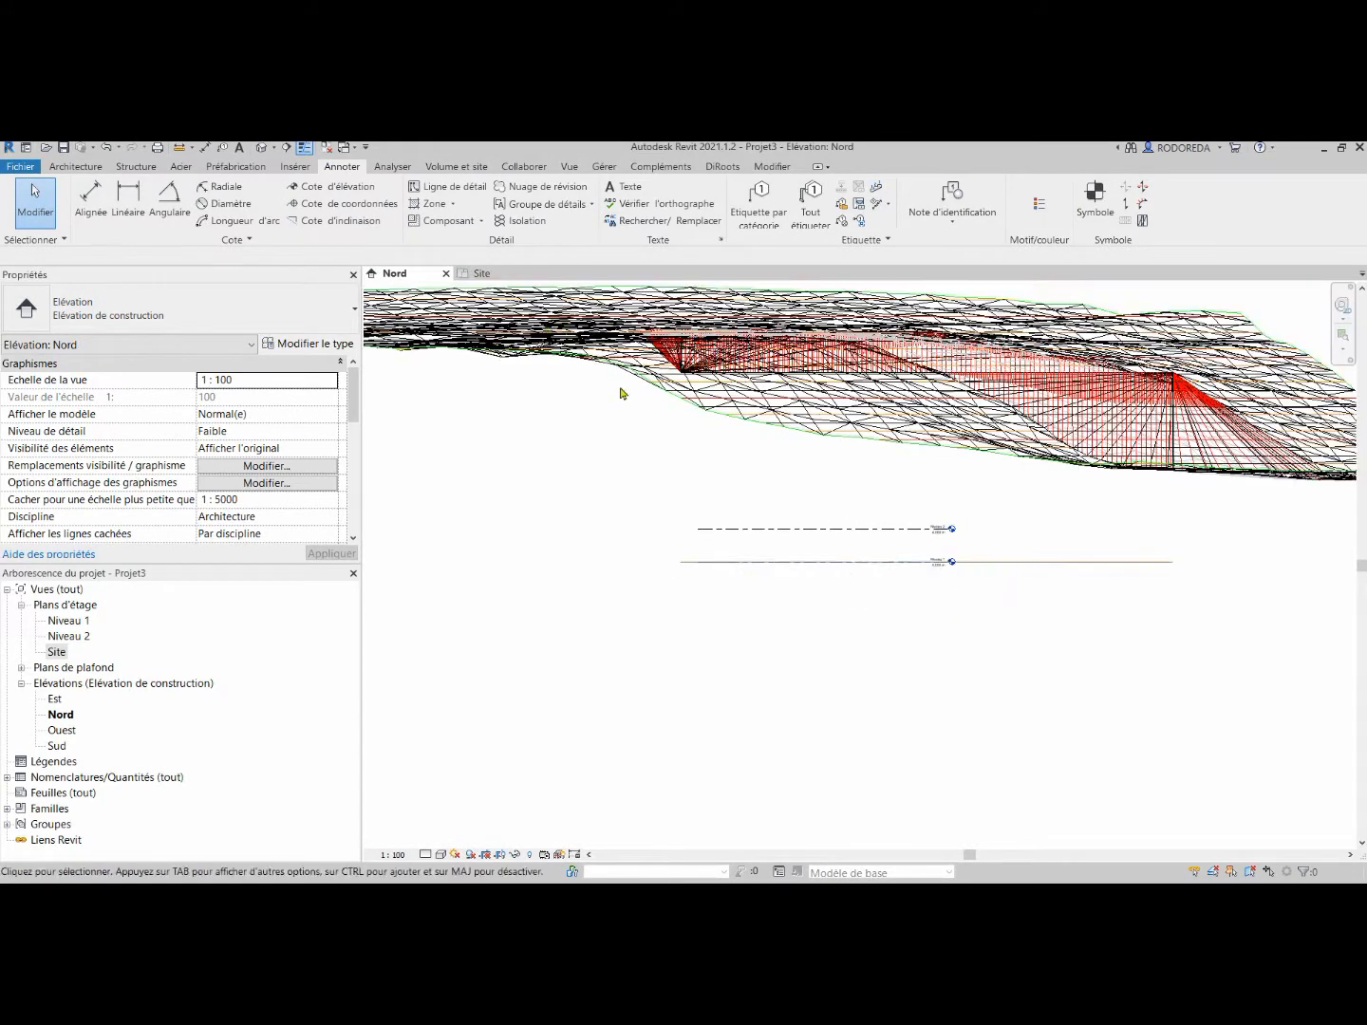
{"action": "left_click", "coordinate": [494, 273]}
{"action": "scroll", "coordinate": [873, 493], "scroll_direction": "up", "scroll_amount": 4}
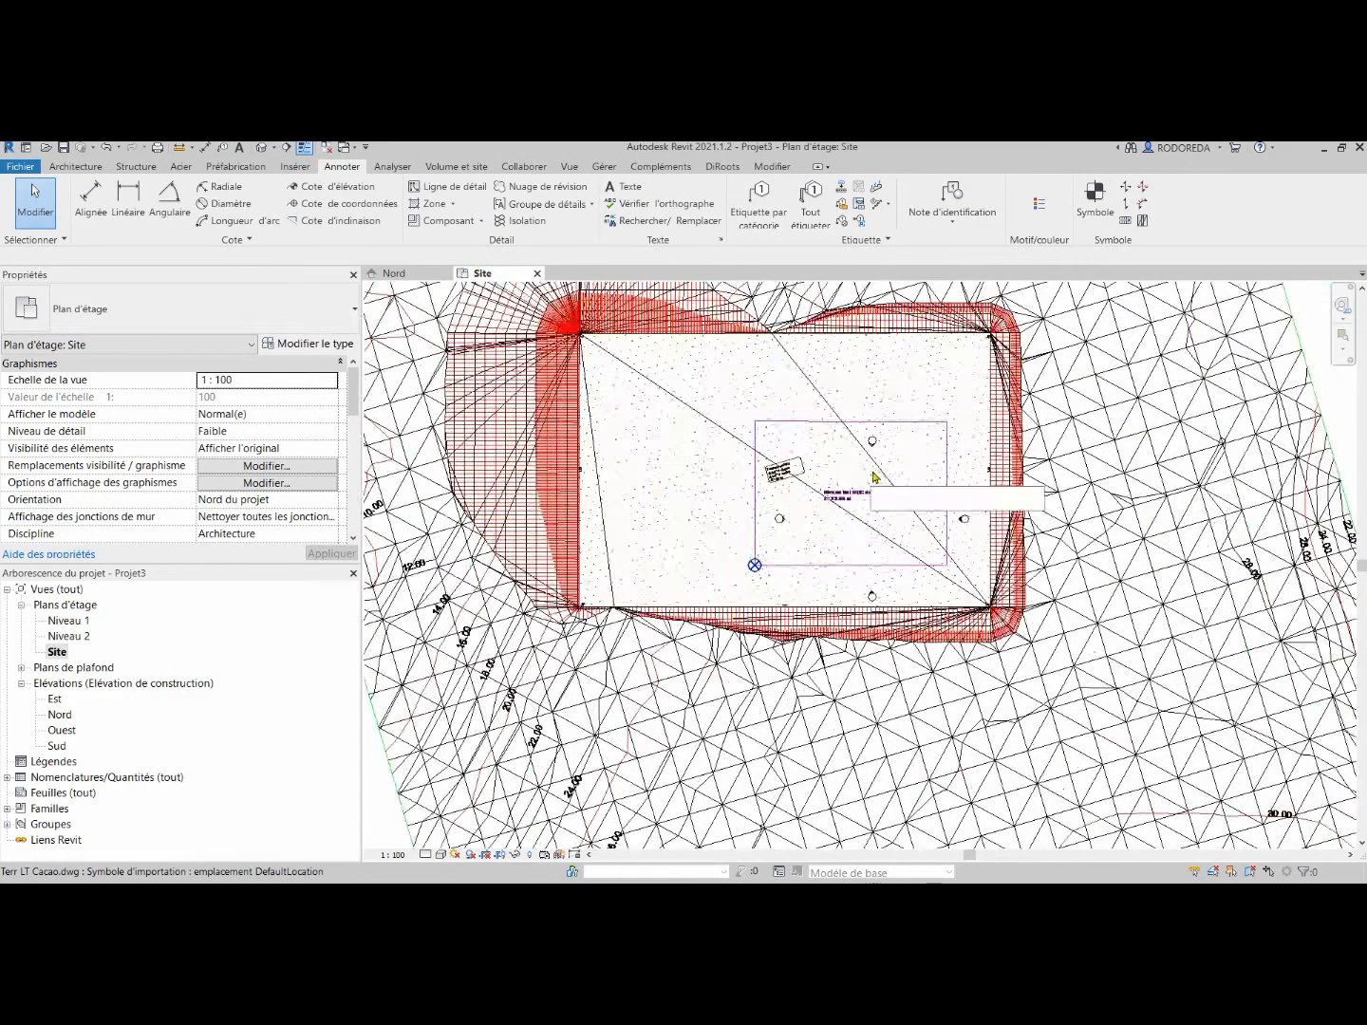
{"action": "scroll", "coordinate": [871, 498], "scroll_direction": "up", "scroll_amount": 4}
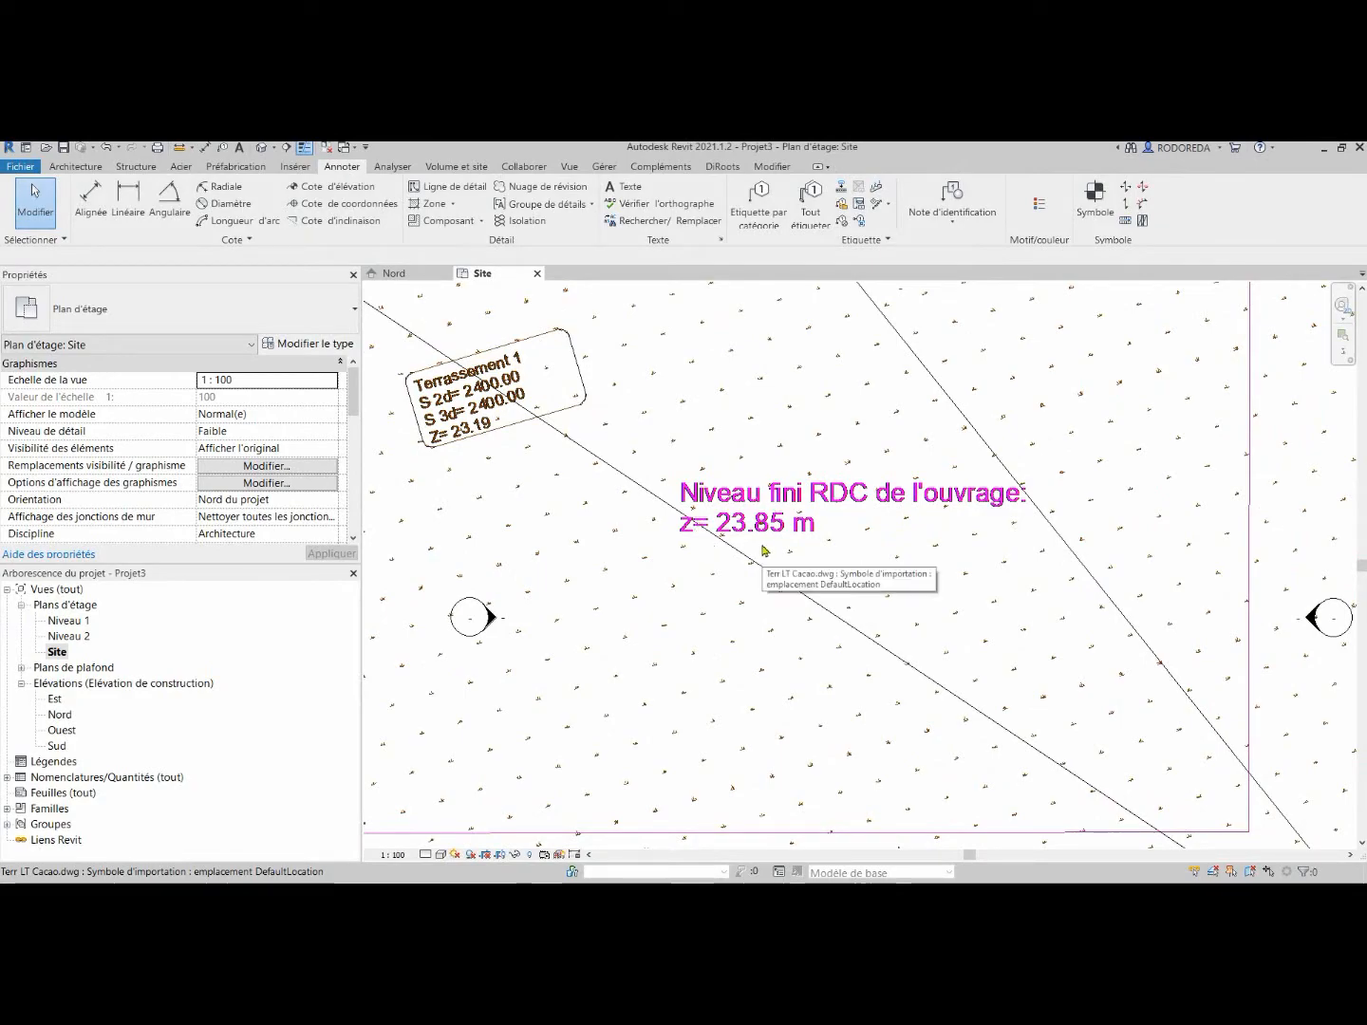
{"action": "scroll", "coordinate": [762, 548], "scroll_direction": "down", "scroll_amount": 8}
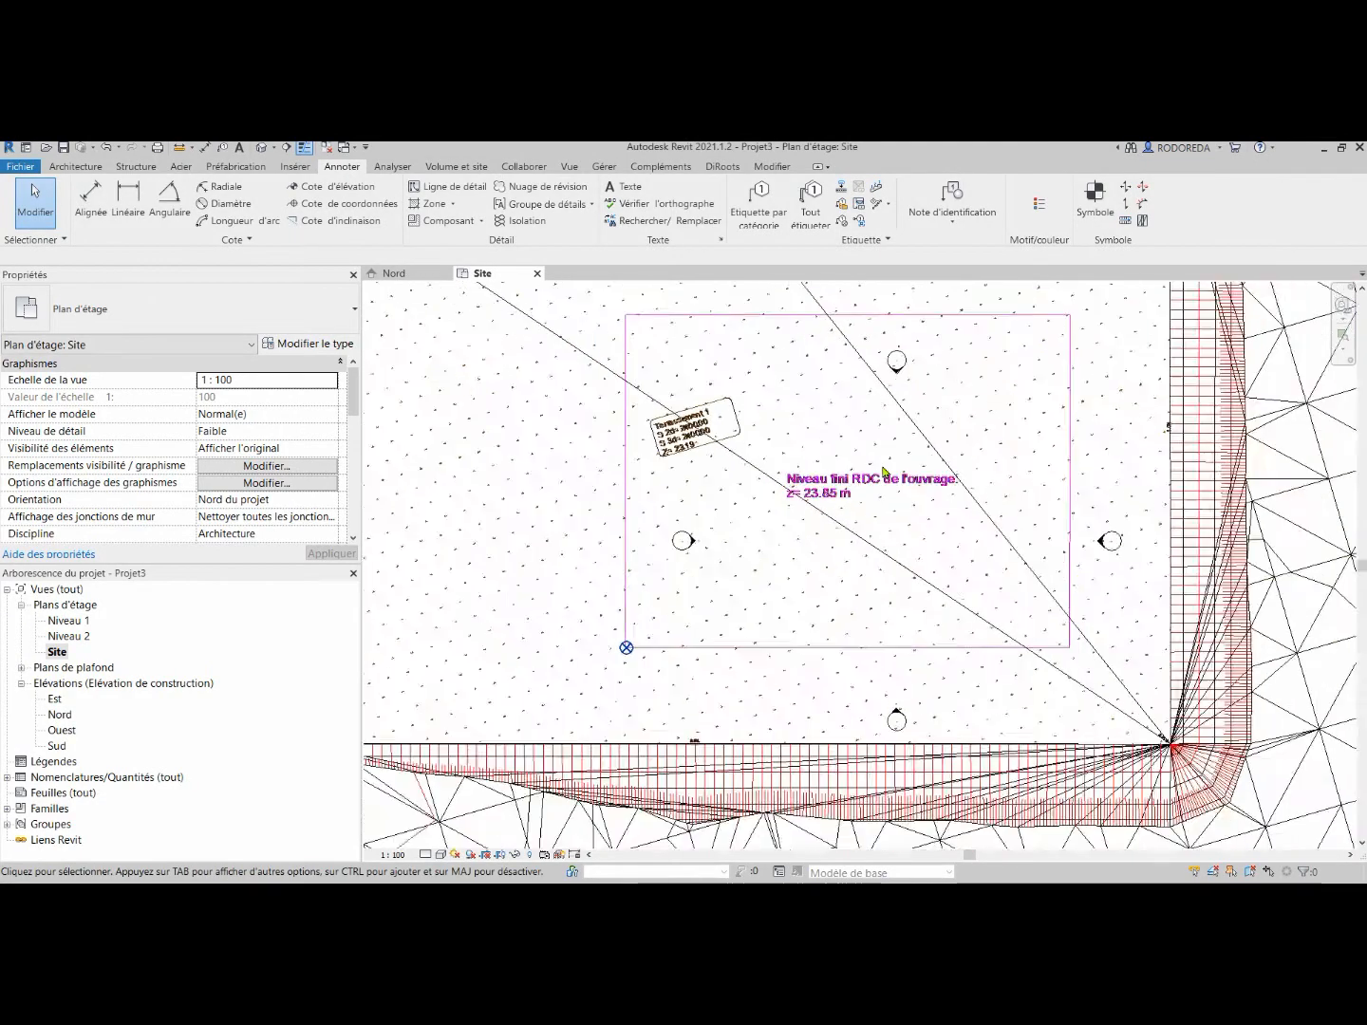
Draw a new level in the Nord elevation about 3.2 m below Niveau 1, aligned with the ends of the existing levels.
{"action": "left_click", "coordinate": [397, 275]}
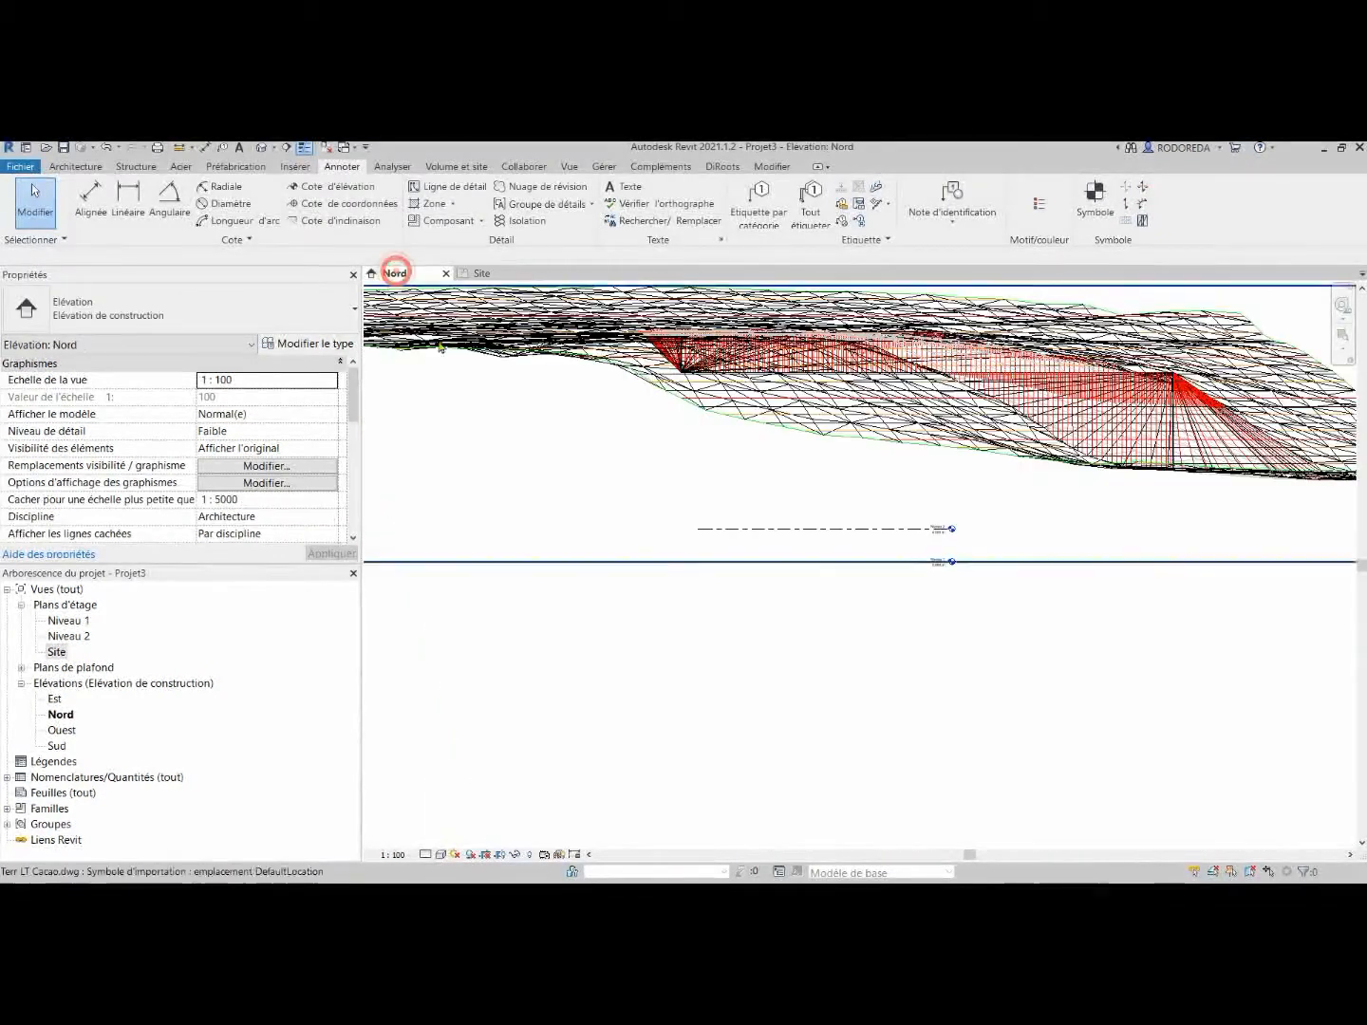
{"action": "scroll", "coordinate": [769, 607], "scroll_direction": "down", "scroll_amount": 2}
{"action": "scroll", "coordinate": [771, 609], "scroll_direction": "up", "scroll_amount": 1}
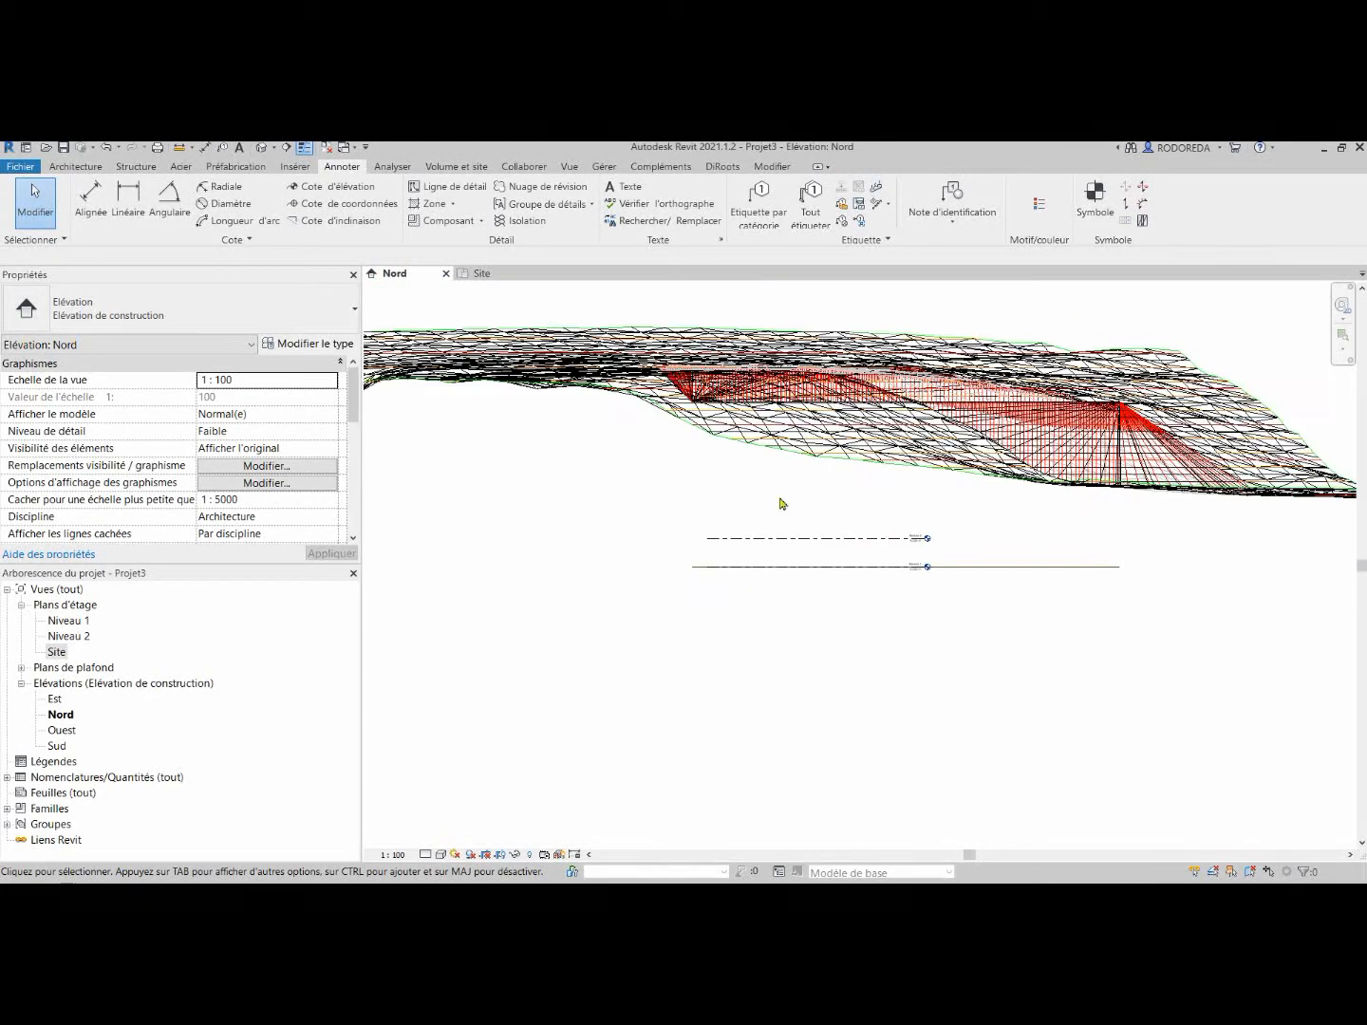
{"action": "left_click", "coordinate": [75, 166]}
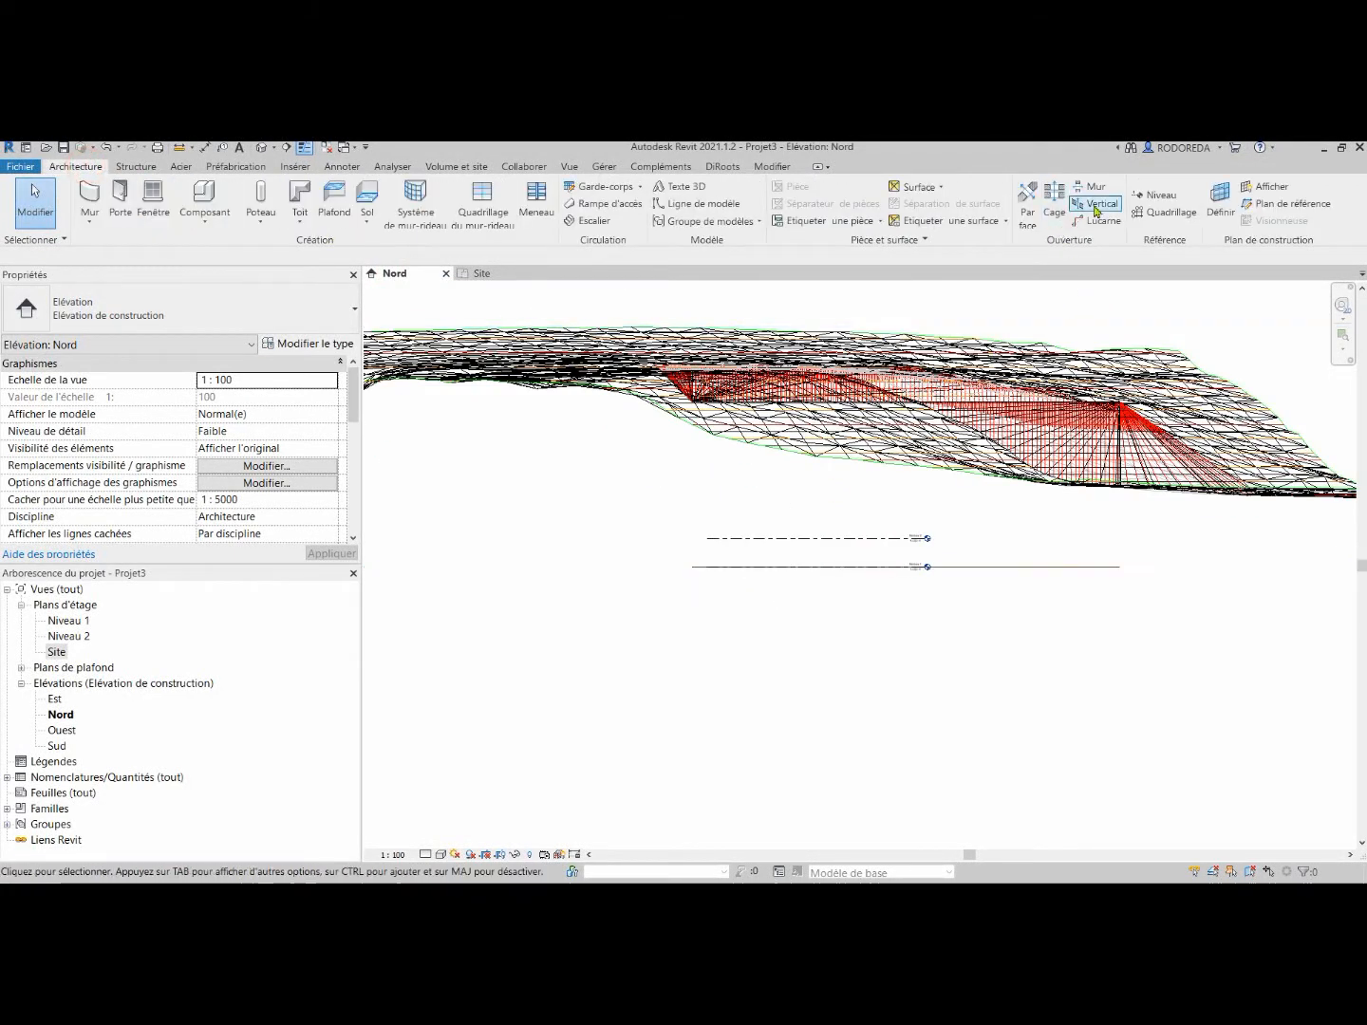
{"action": "left_click", "coordinate": [1154, 196]}
{"action": "scroll", "coordinate": [751, 589], "scroll_direction": "up", "scroll_amount": 3}
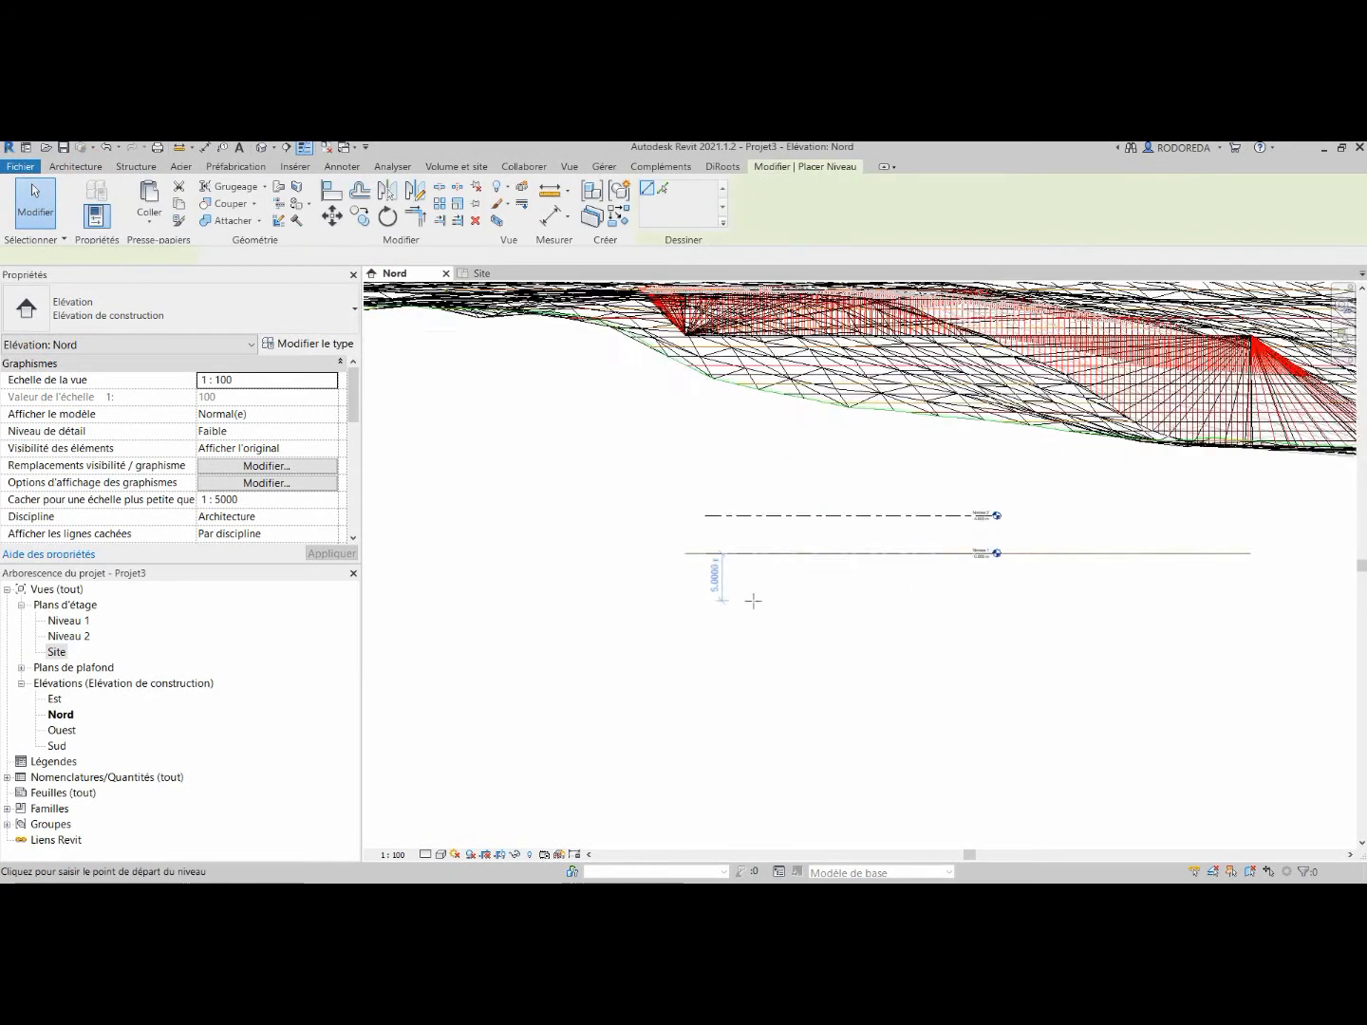
{"action": "left_click", "coordinate": [670, 522]}
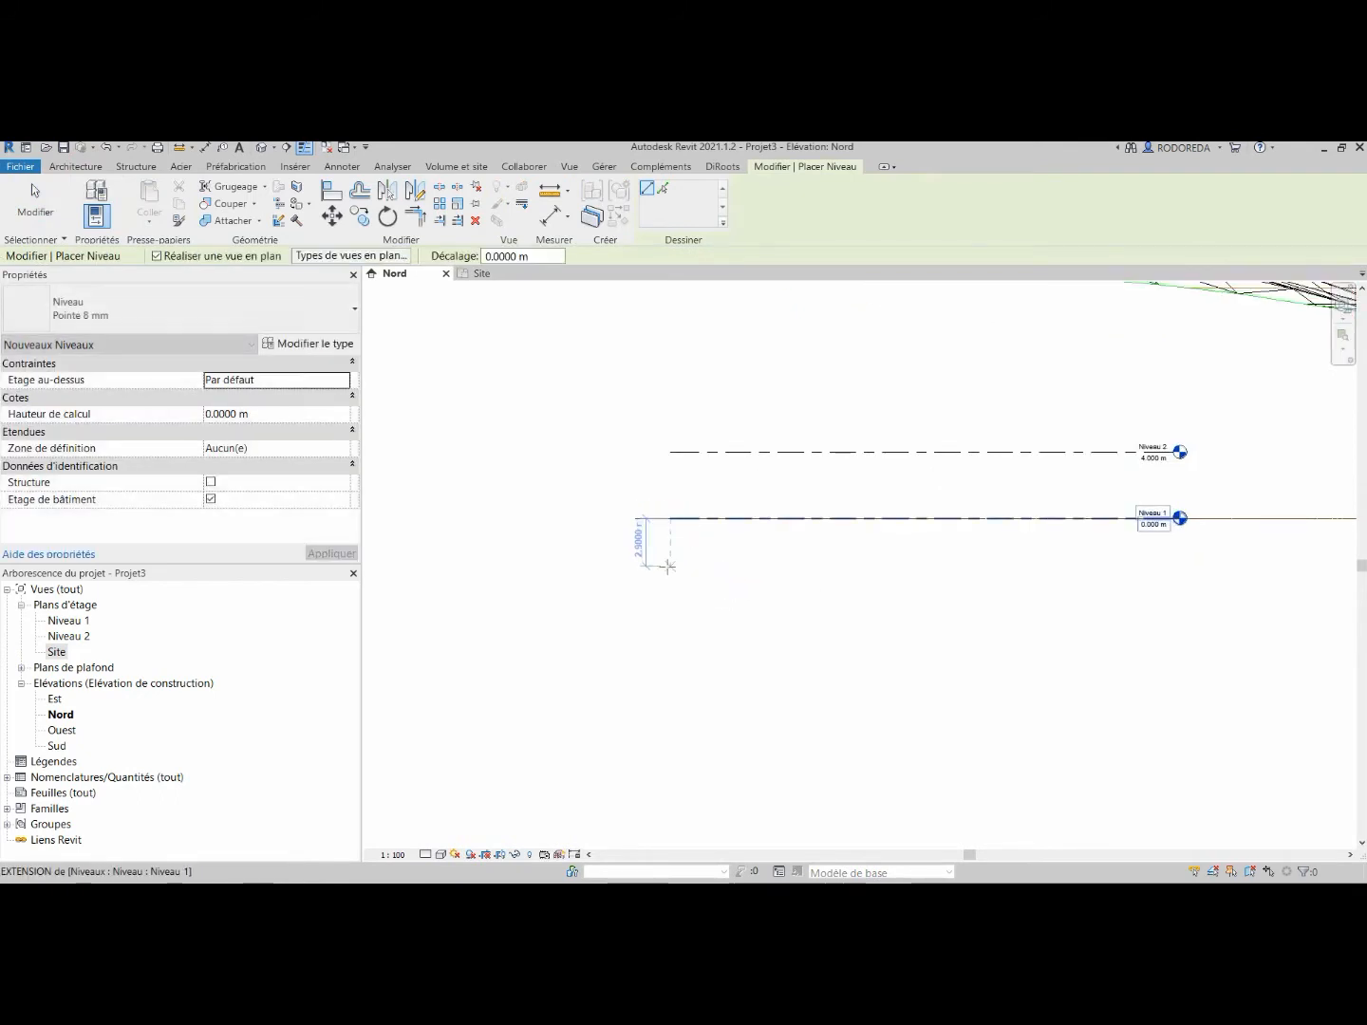
{"action": "left_click", "coordinate": [670, 571]}
{"action": "left_click", "coordinate": [1177, 573]}
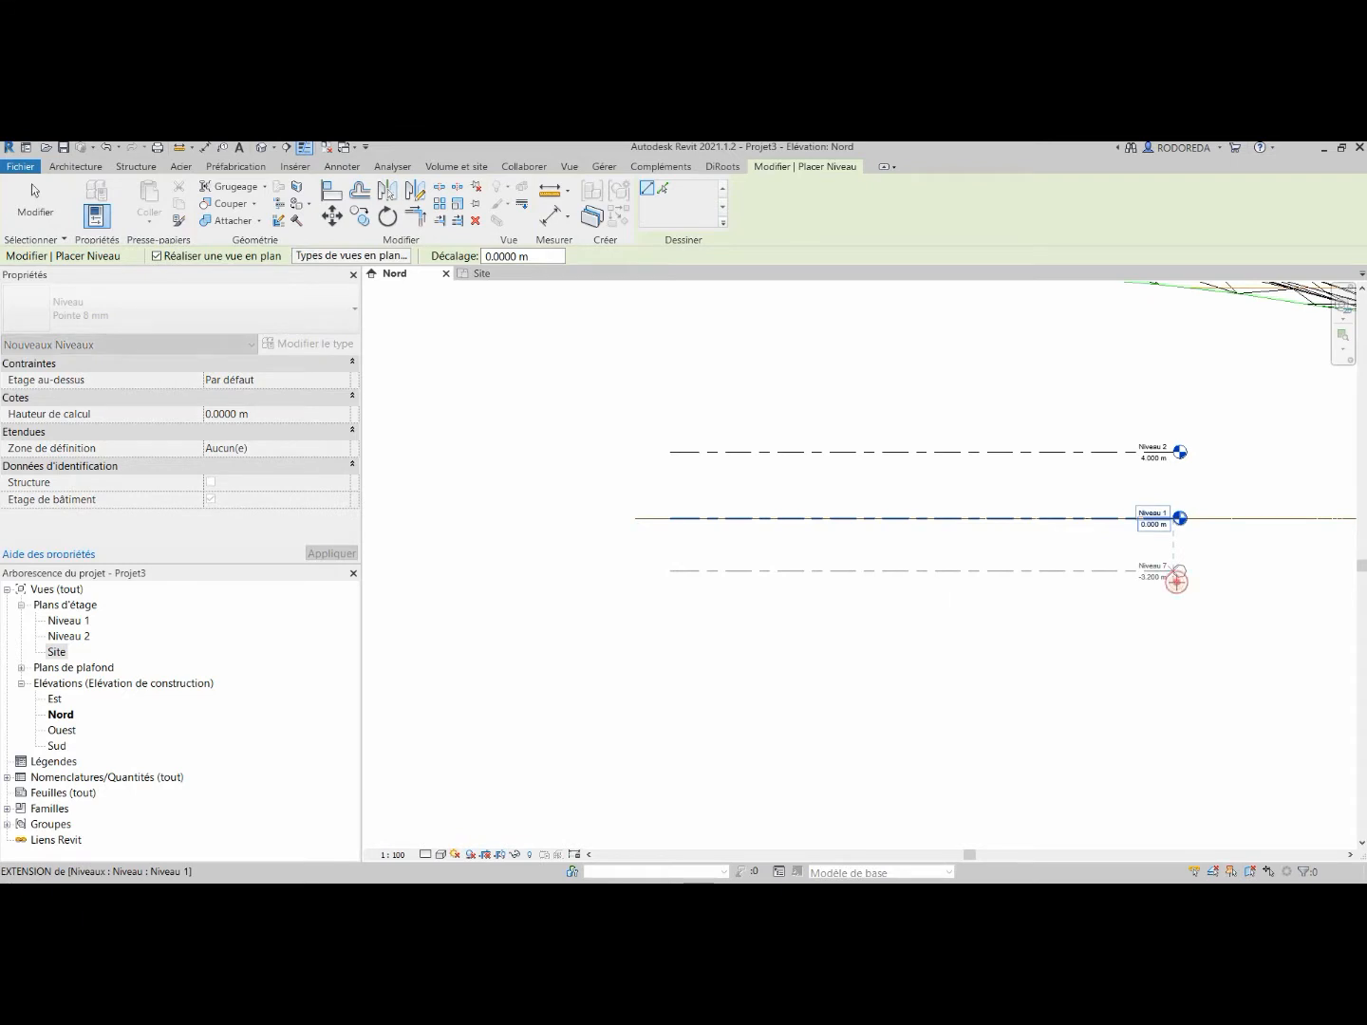
{"action": "scroll", "coordinate": [1171, 581], "scroll_direction": "up", "scroll_amount": 2}
{"action": "key", "text": "Escape"}
{"action": "key", "text": "Escape"}
Set the elevation of the new level below Niveau 1 to -23.85 m.
{"action": "left_click", "coordinate": [1158, 576]}
{"action": "left_click", "coordinate": [1158, 577]}
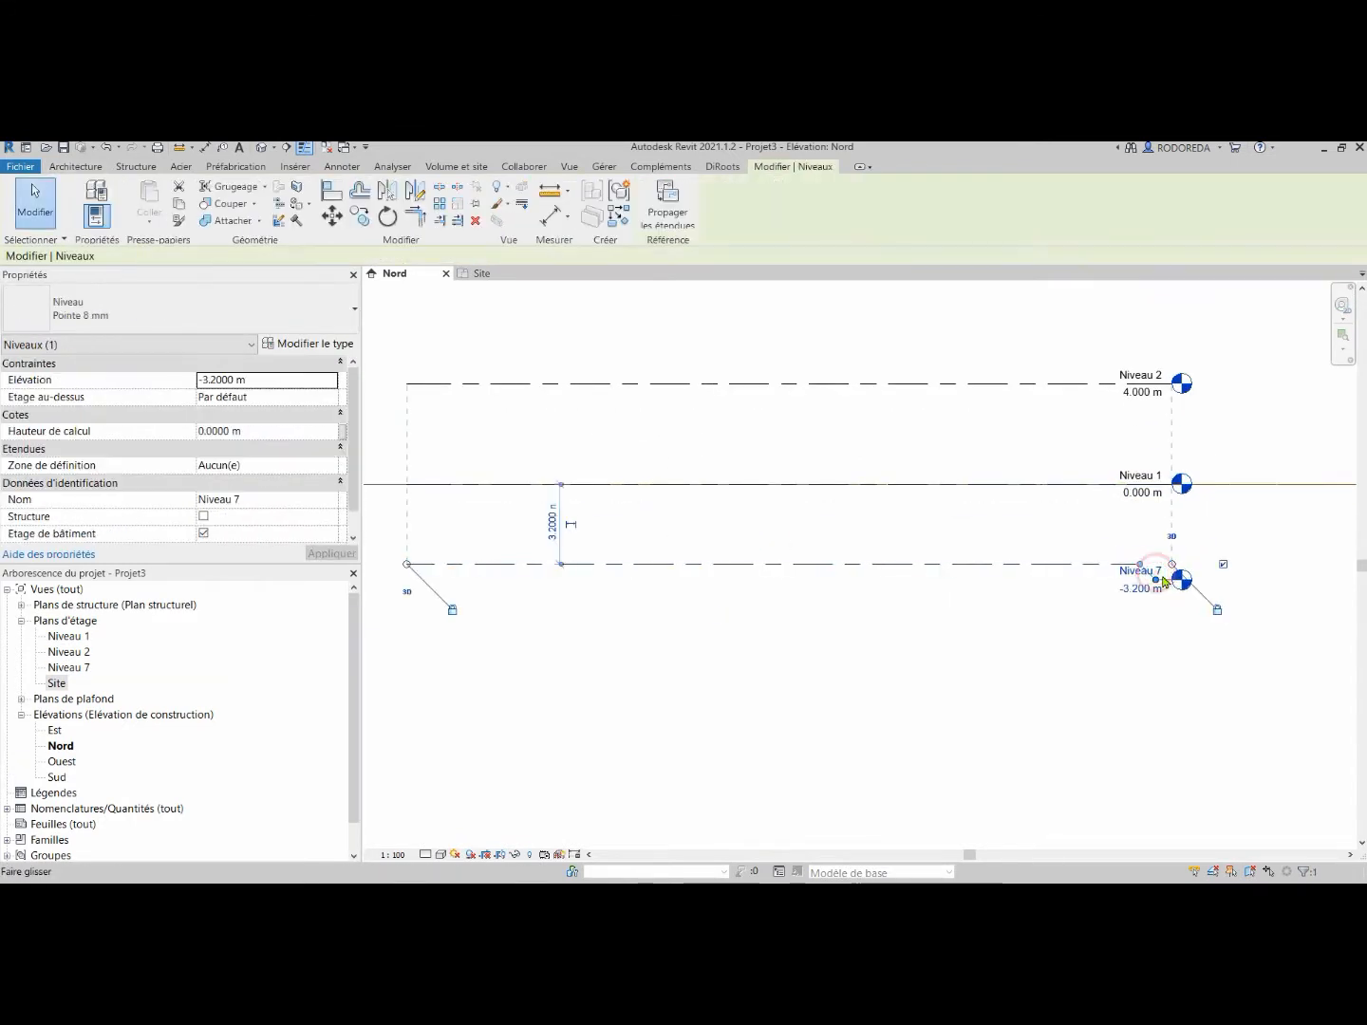
{"action": "left_click", "coordinate": [1164, 587]}
{"action": "left_click", "coordinate": [1163, 589]}
{"action": "left_click", "coordinate": [1161, 591]}
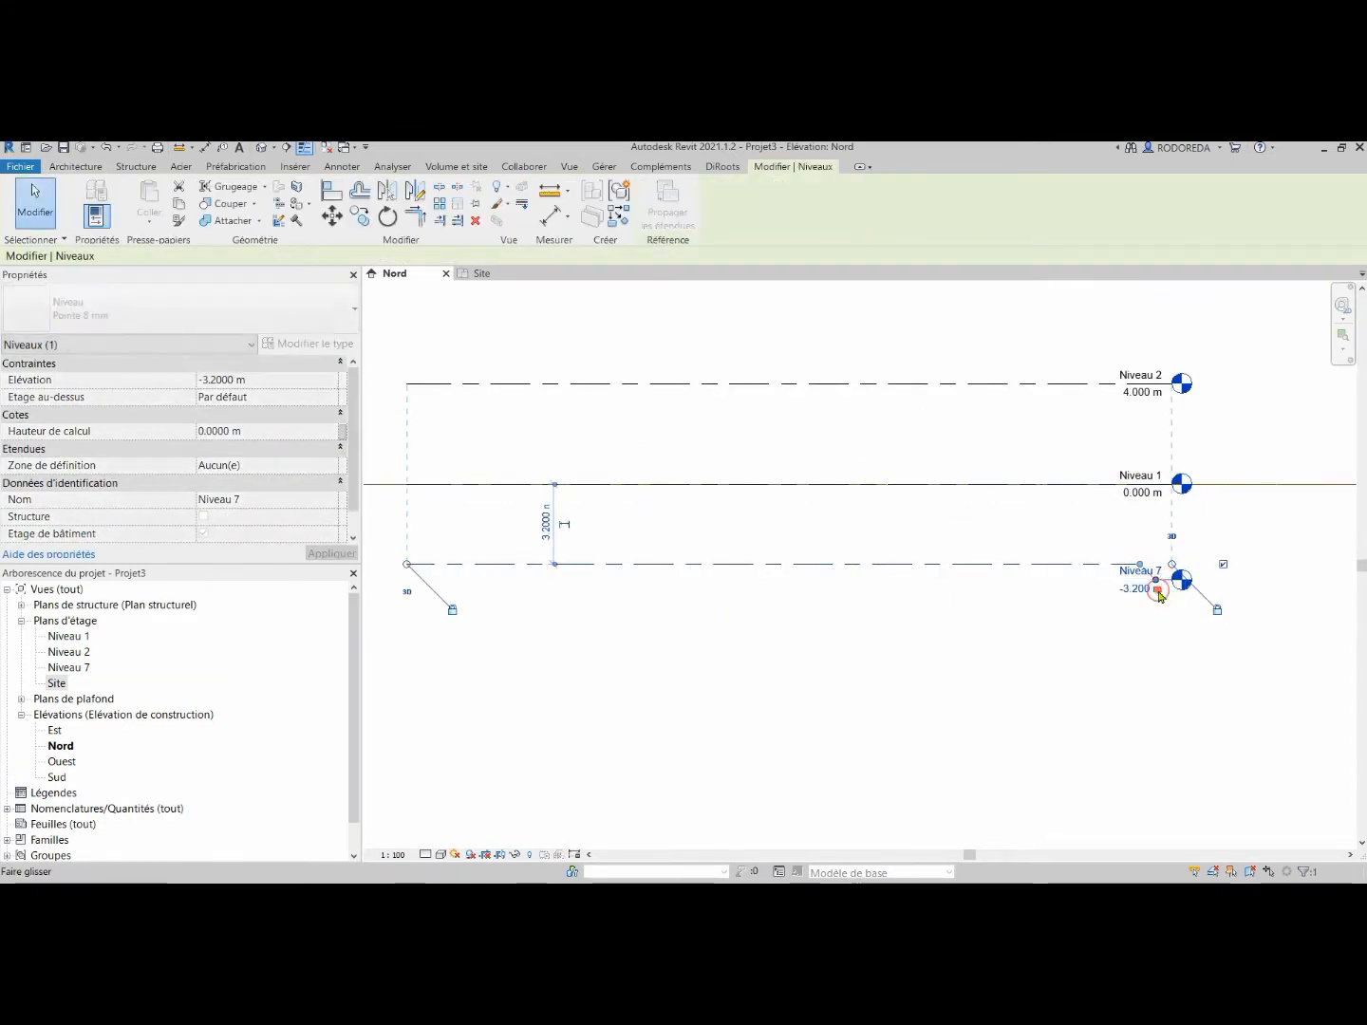
{"action": "left_click", "coordinate": [1147, 593]}
{"action": "left_click", "coordinate": [1146, 592]}
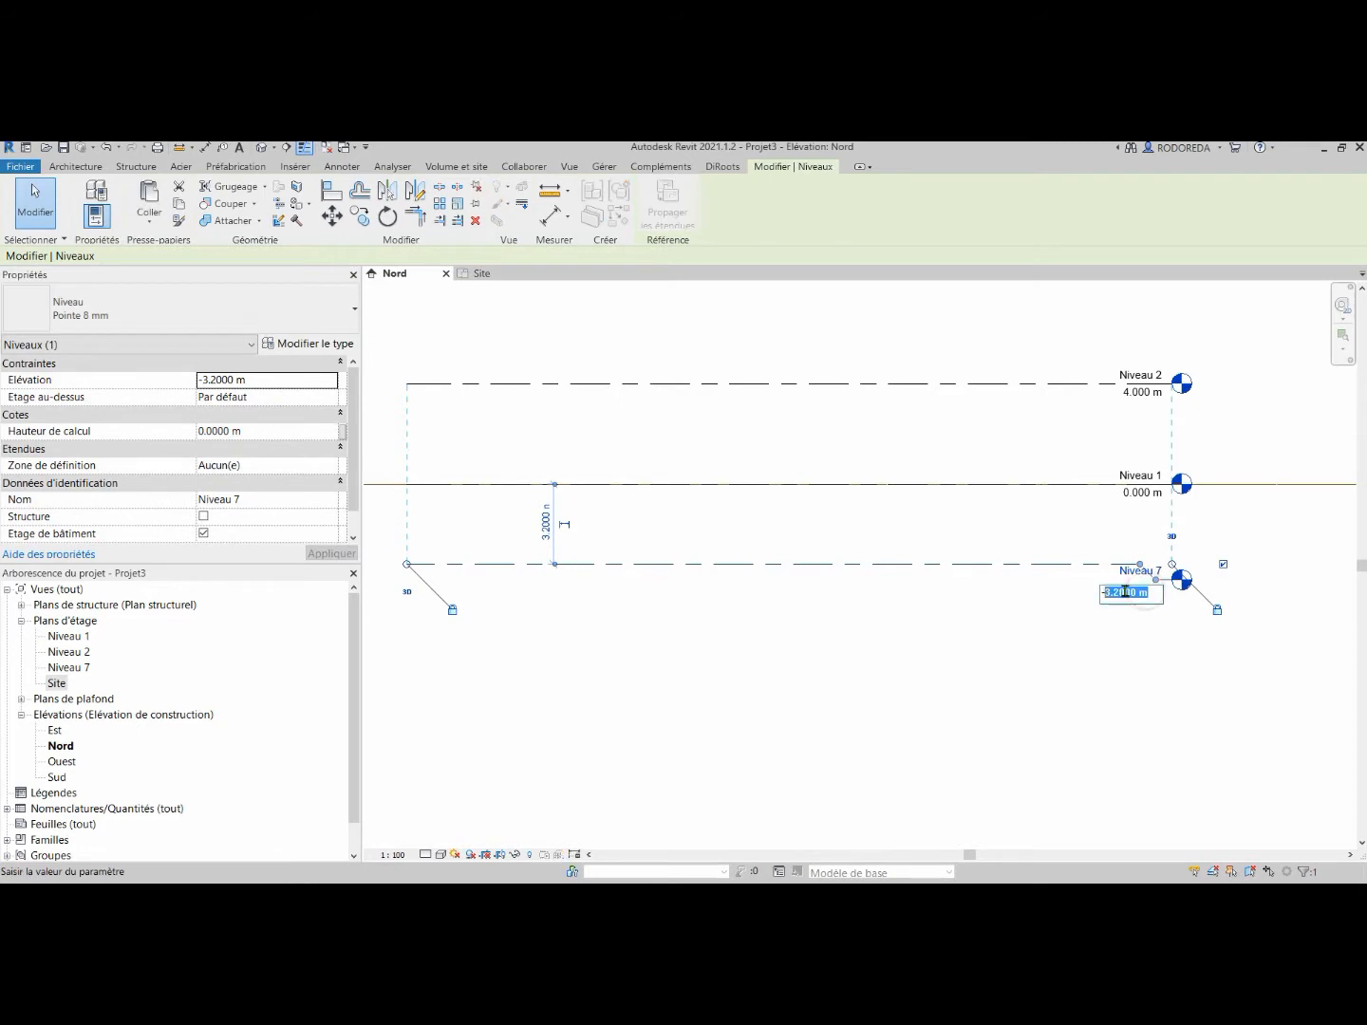
{"action": "type", "text": "-23.85"}
{"action": "key", "text": "Return"}
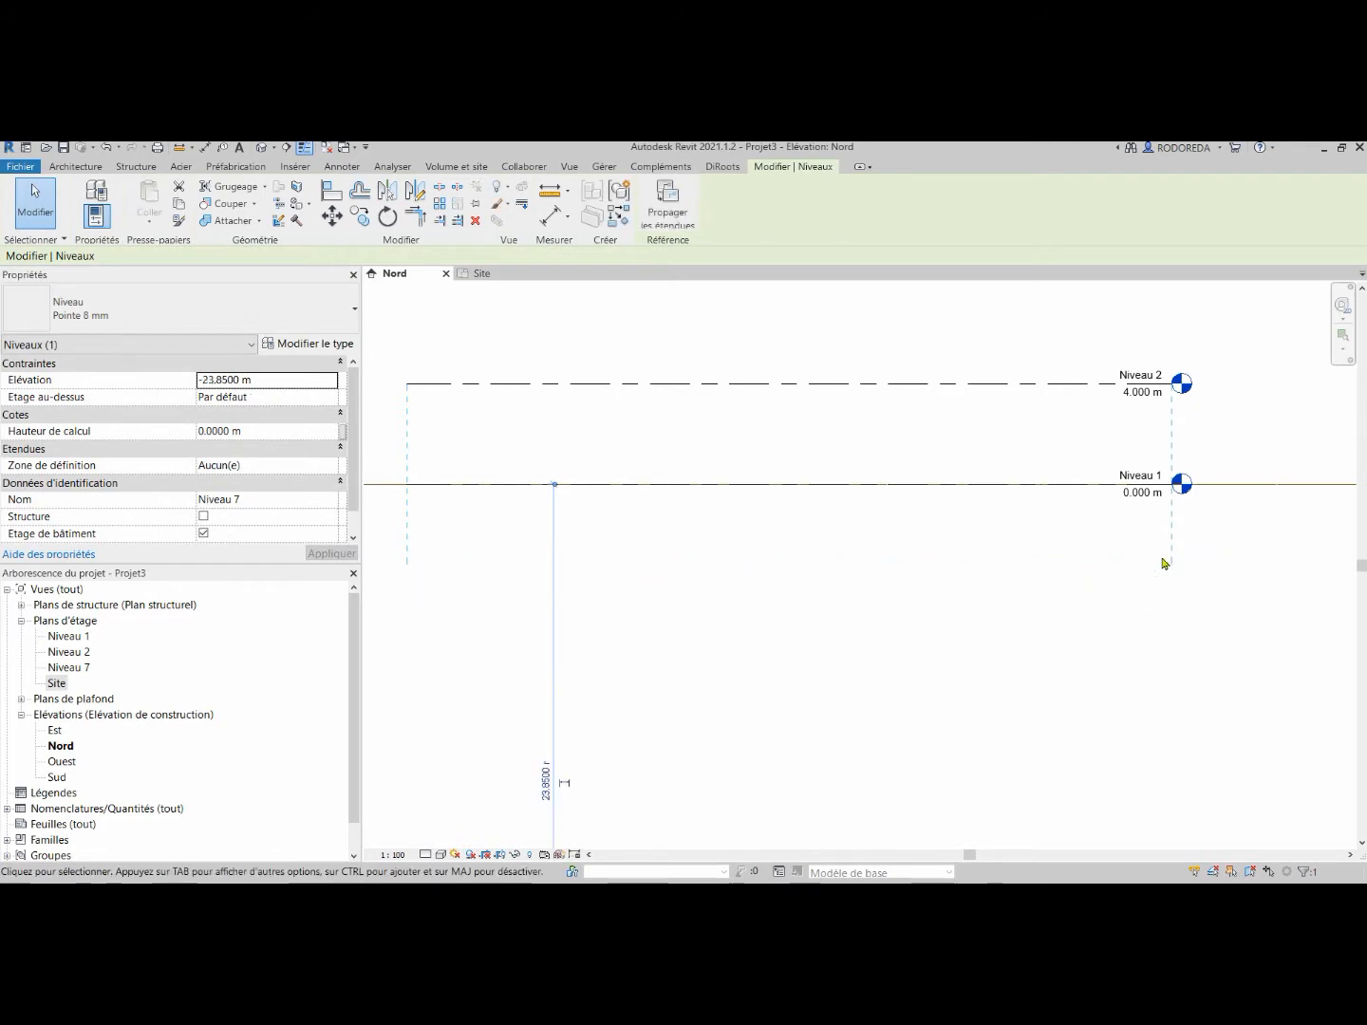
Rename the level at -23.85 m to NG and have the corresponding views renamed as well.
{"action": "scroll", "coordinate": [870, 598], "scroll_direction": "down", "scroll_amount": 4}
{"action": "scroll", "coordinate": [955, 702], "scroll_direction": "up", "scroll_amount": 5}
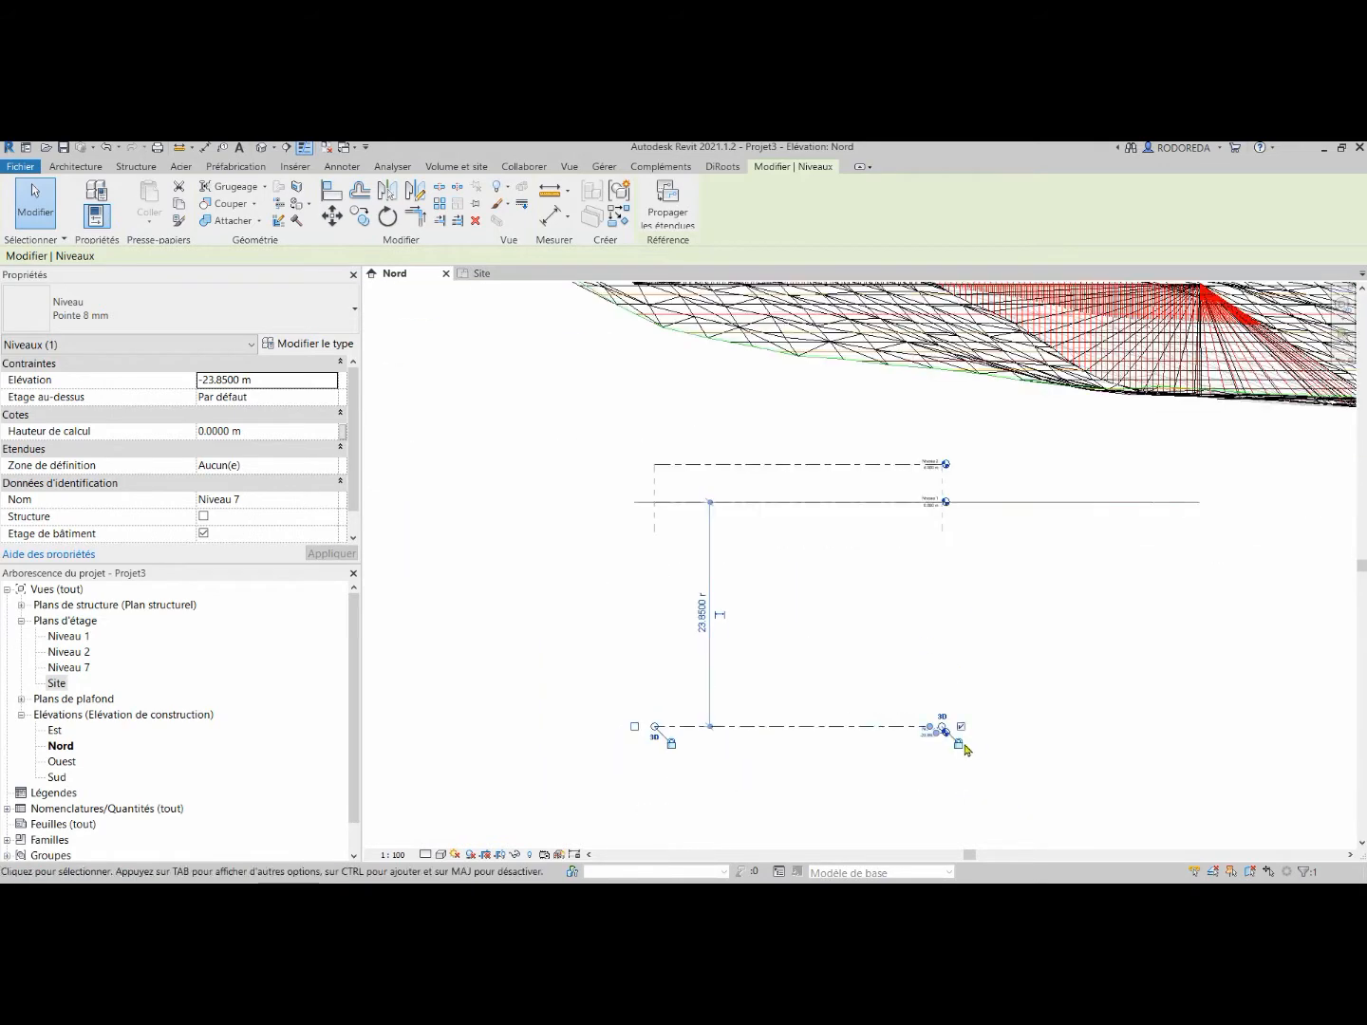
{"action": "scroll", "coordinate": [931, 751], "scroll_direction": "up", "scroll_amount": 4}
{"action": "key", "text": "Escape"}
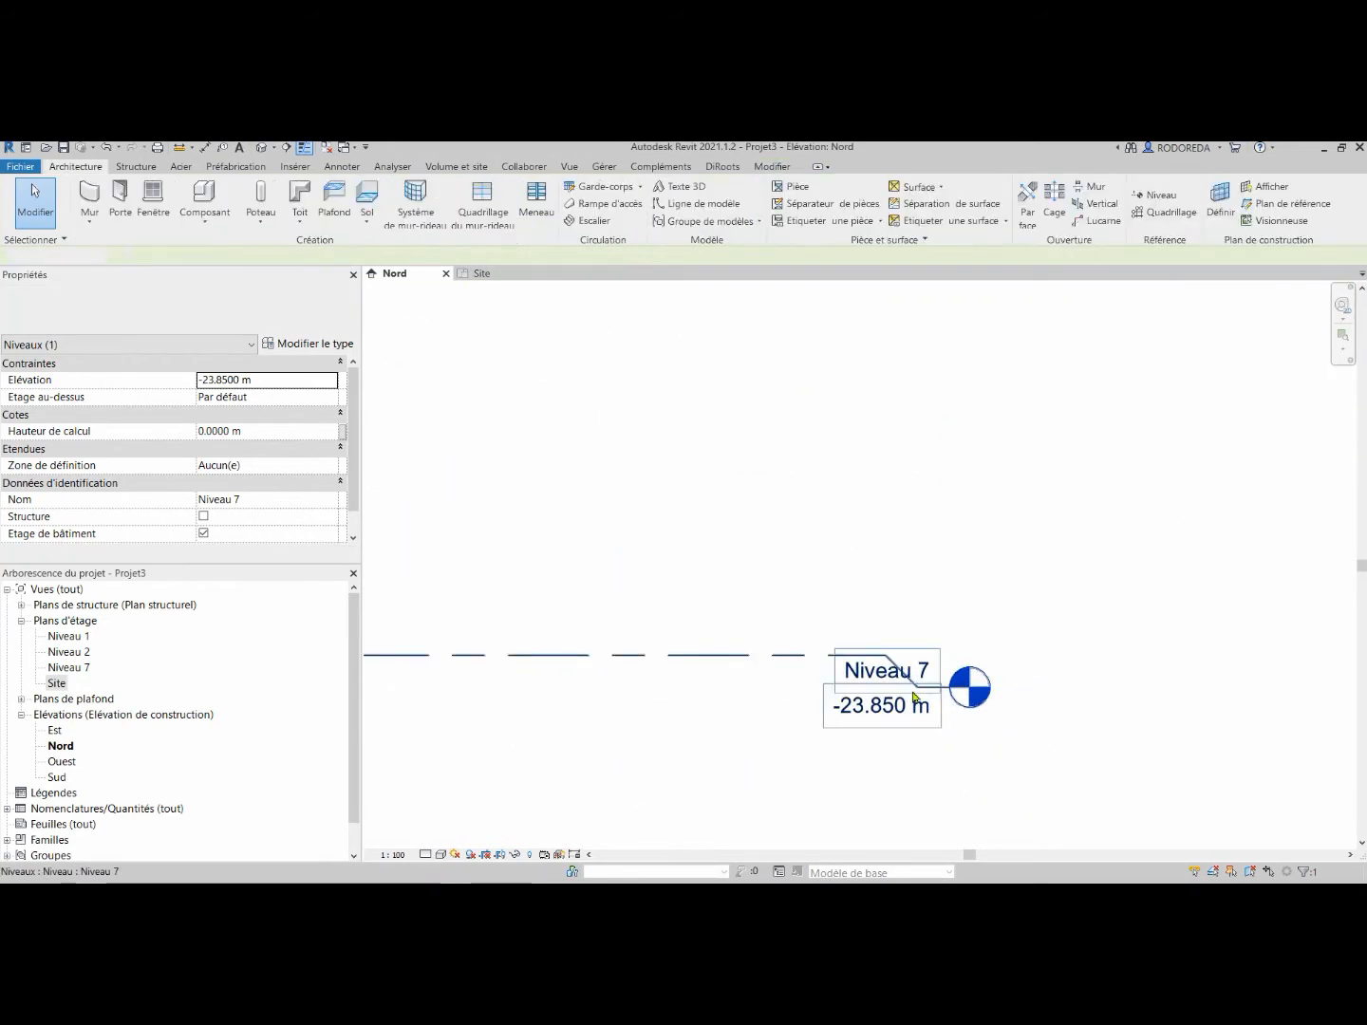
{"action": "double_click", "coordinate": [914, 673]}
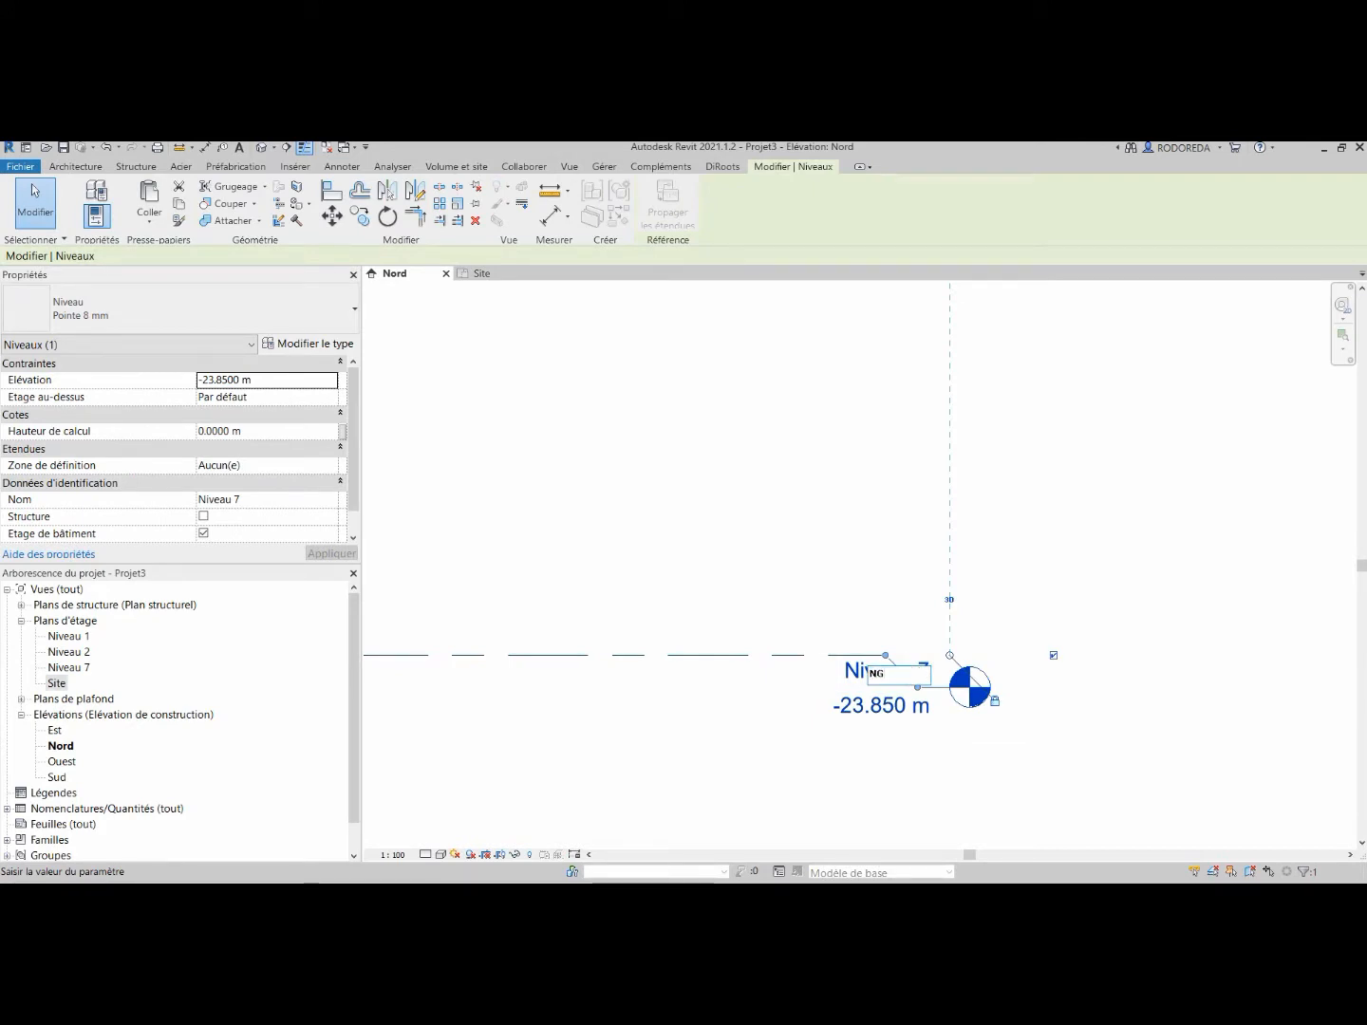
{"action": "left_click", "coordinate": [1087, 592]}
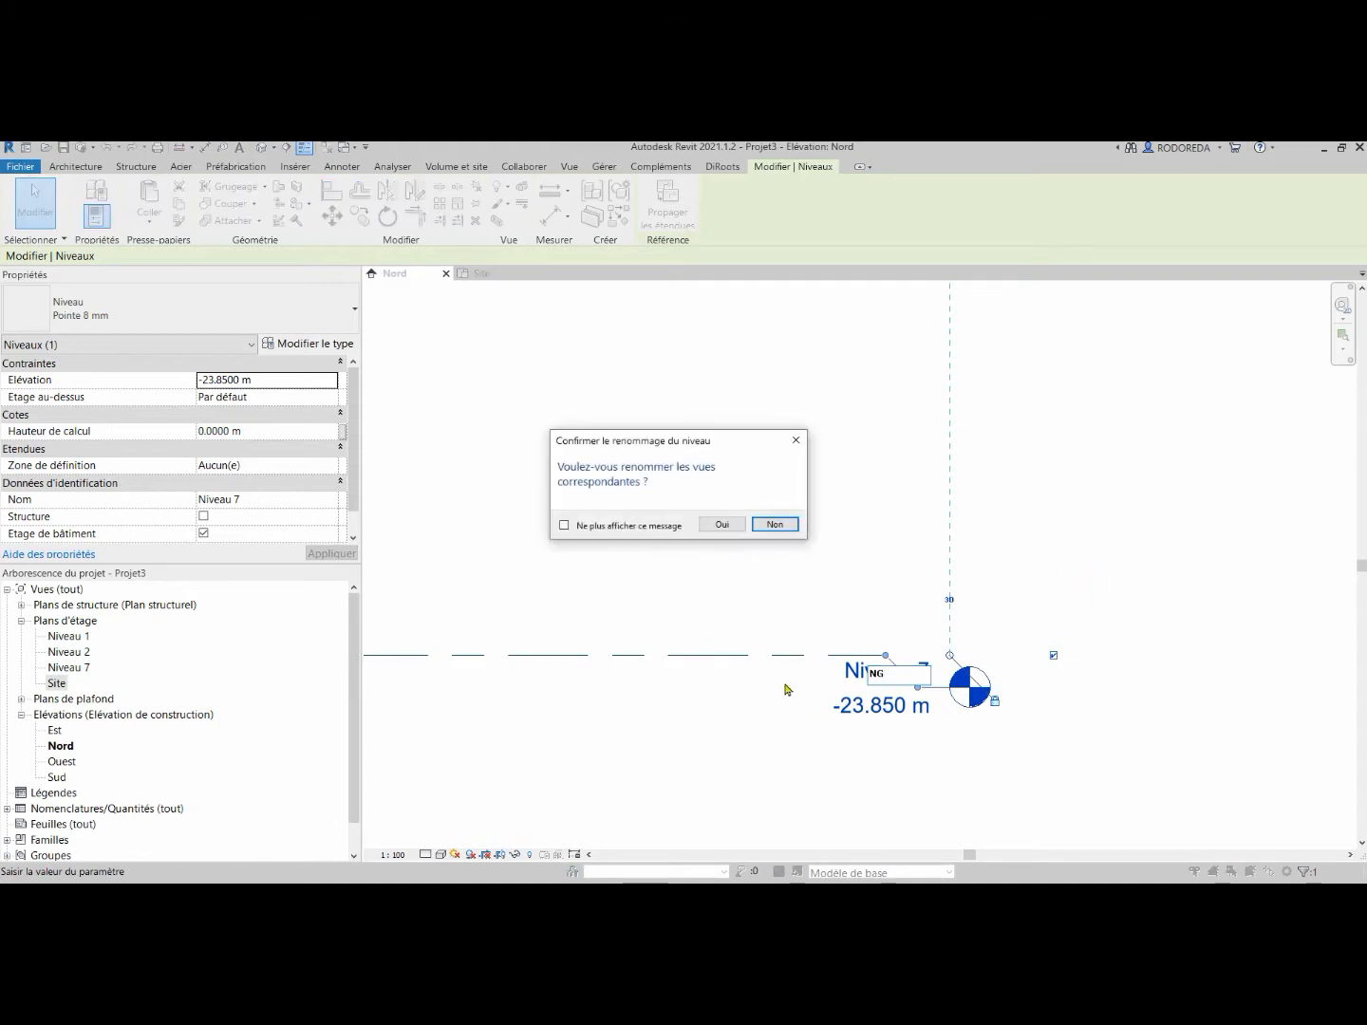
{"action": "left_click", "coordinate": [725, 525]}
{"action": "left_click", "coordinate": [779, 756]}
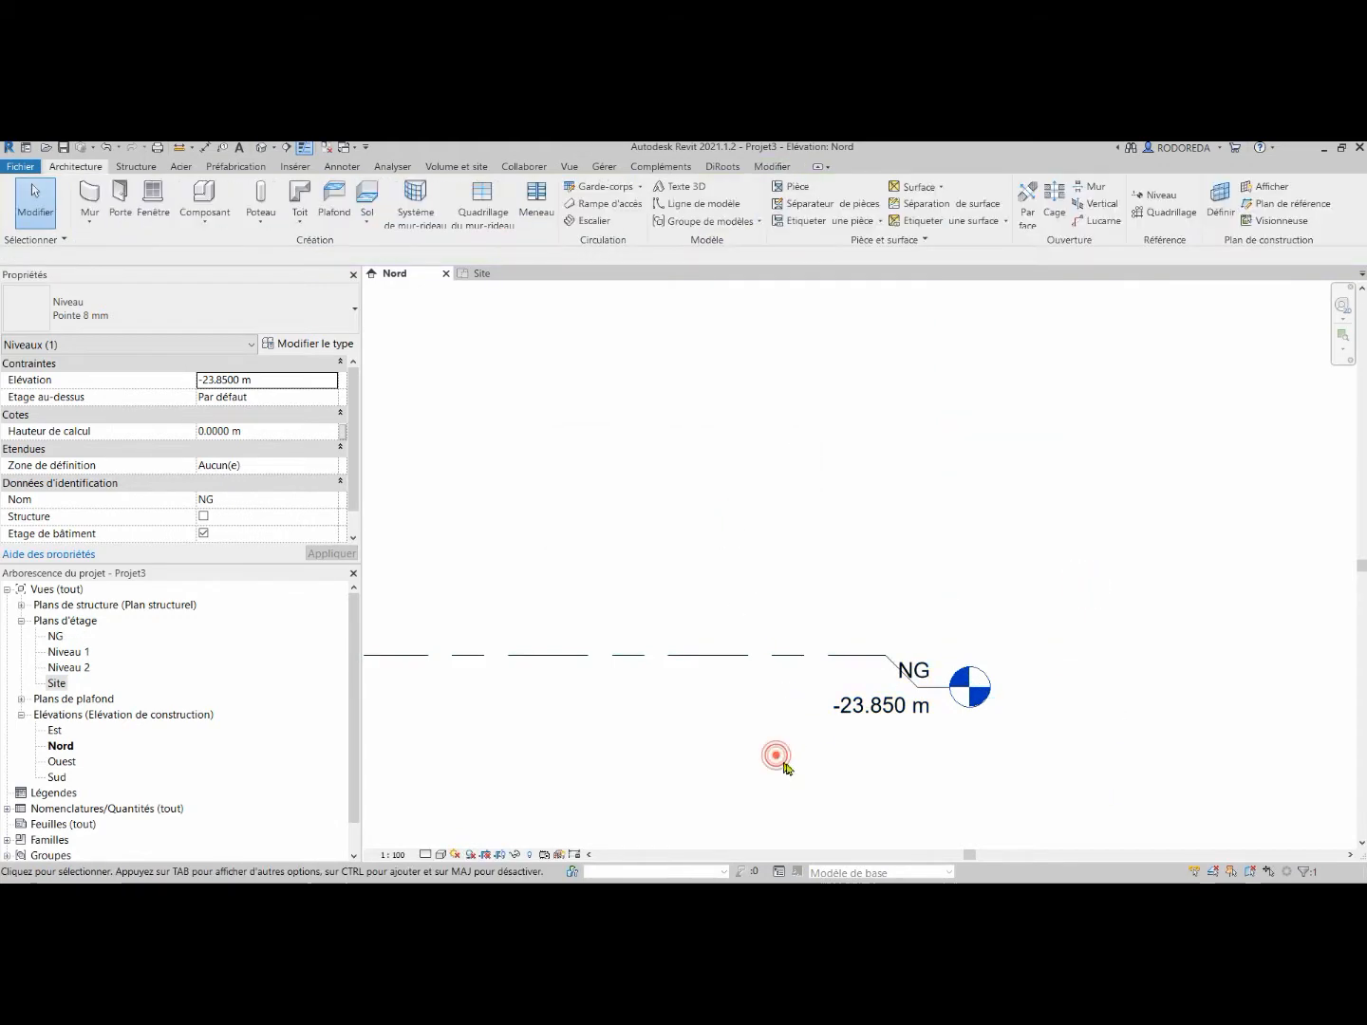
Set the base level of the linked Terr LT Cacao.dwg terrain to NG.
{"action": "scroll", "coordinate": [1016, 736], "scroll_direction": "down", "scroll_amount": 6}
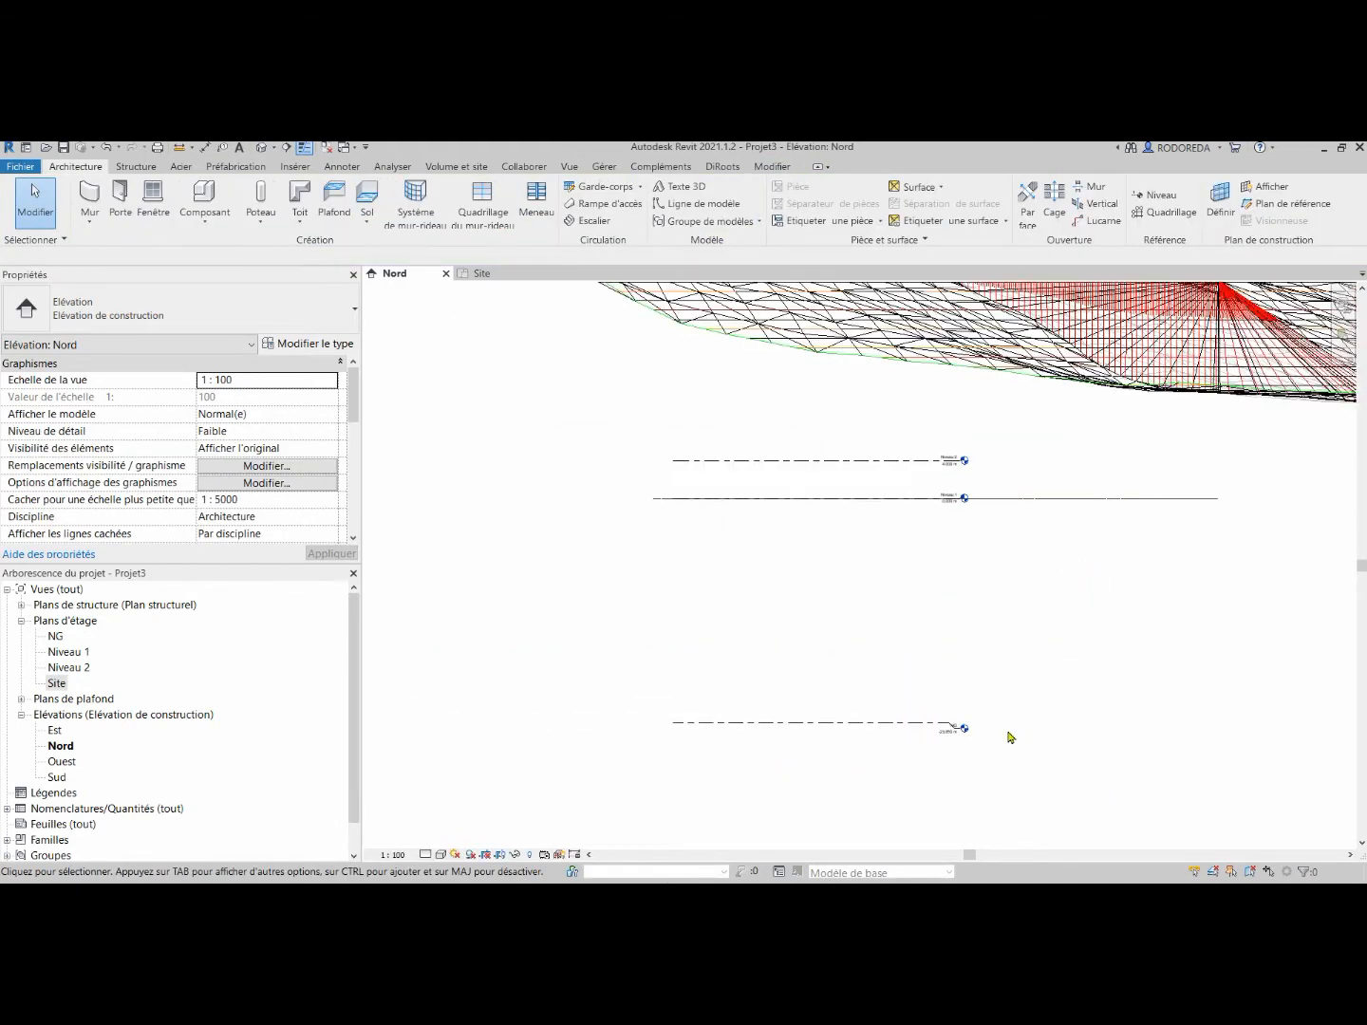
{"action": "scroll", "coordinate": [729, 584], "scroll_direction": "down", "scroll_amount": 2}
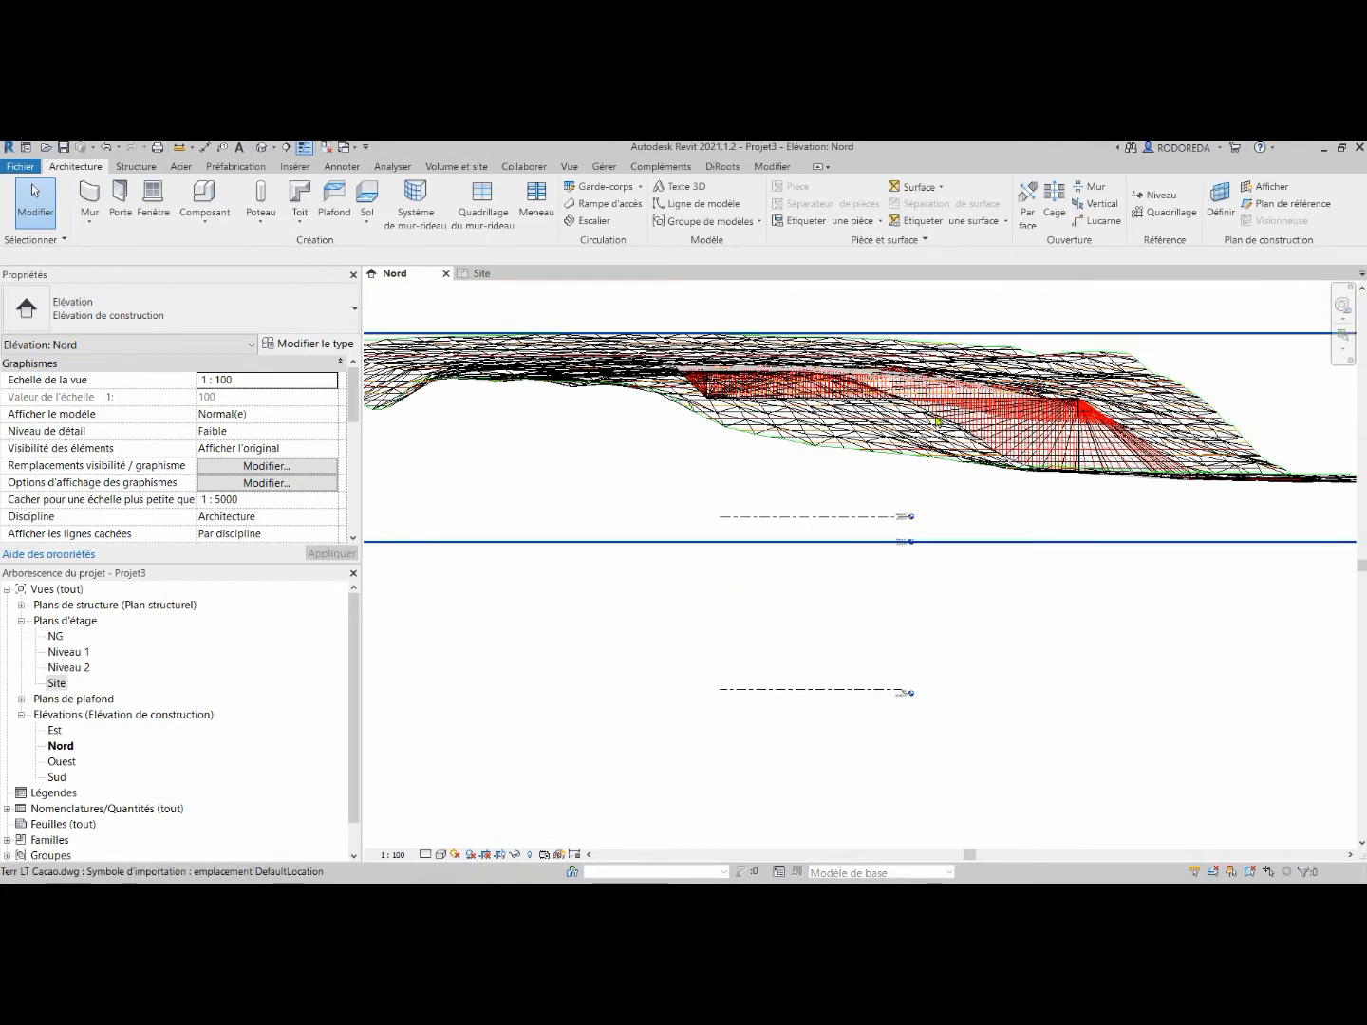
{"action": "left_click", "coordinate": [935, 414]}
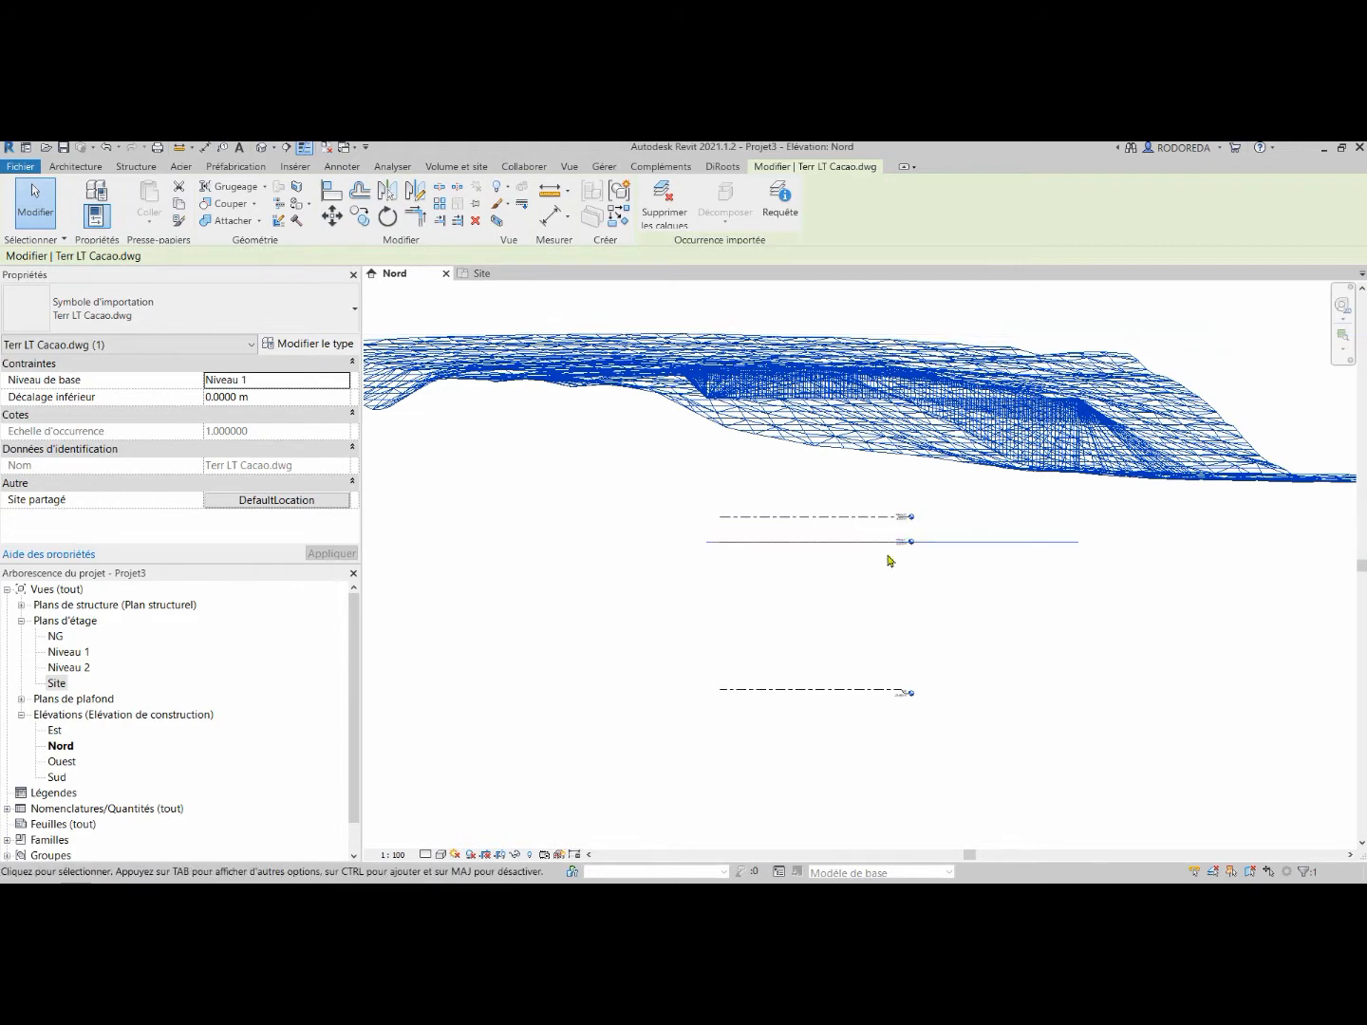
{"action": "left_click", "coordinate": [338, 380]}
{"action": "left_click", "coordinate": [344, 381]}
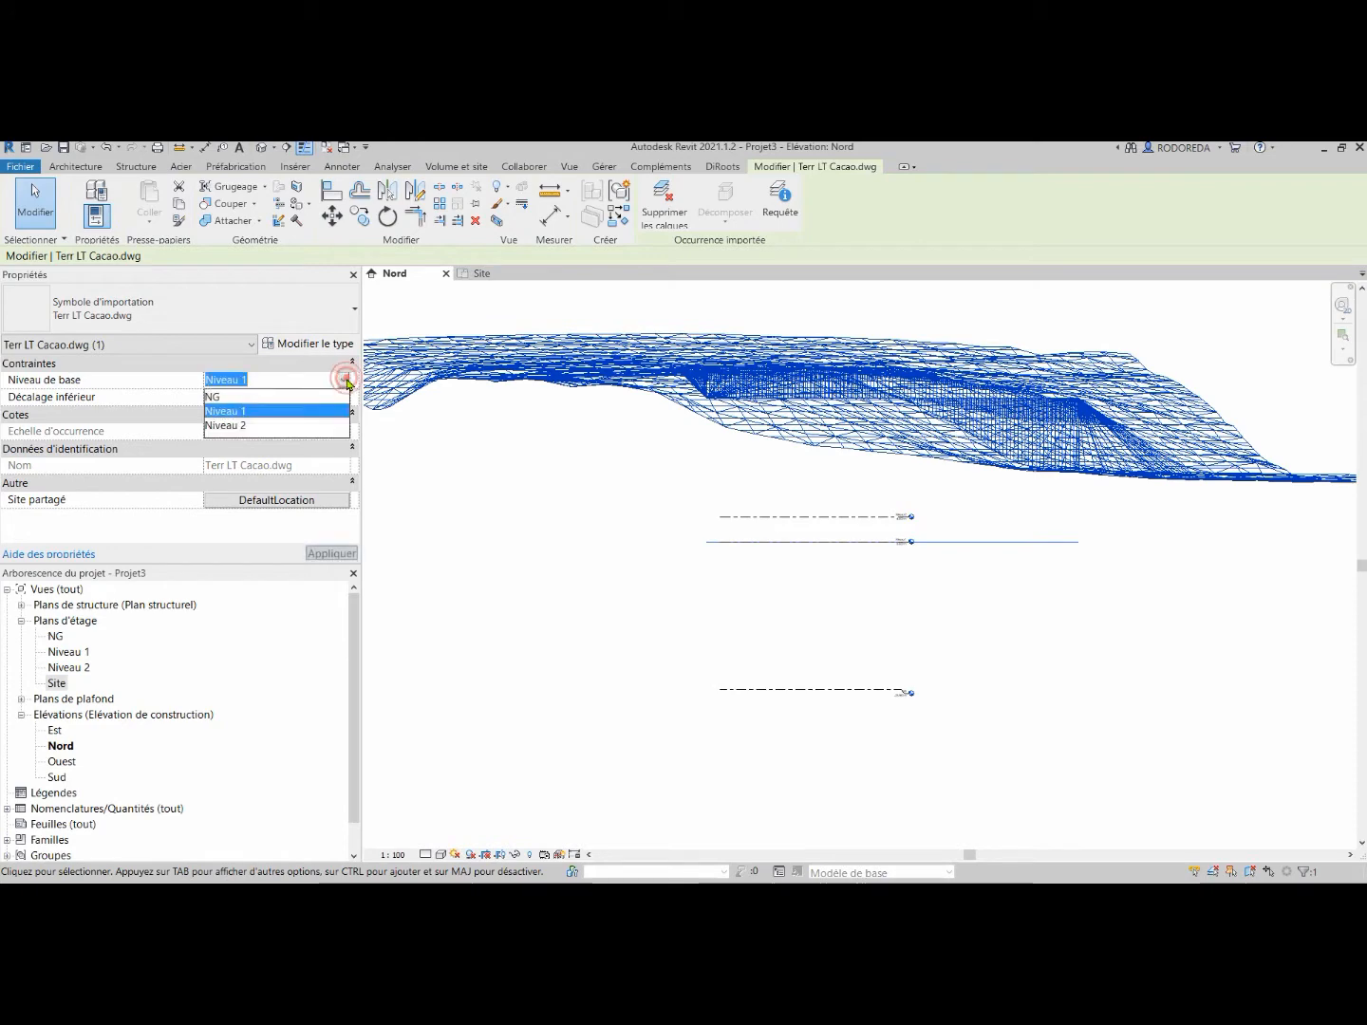
{"action": "left_click", "coordinate": [230, 399]}
{"action": "left_click", "coordinate": [338, 556]}
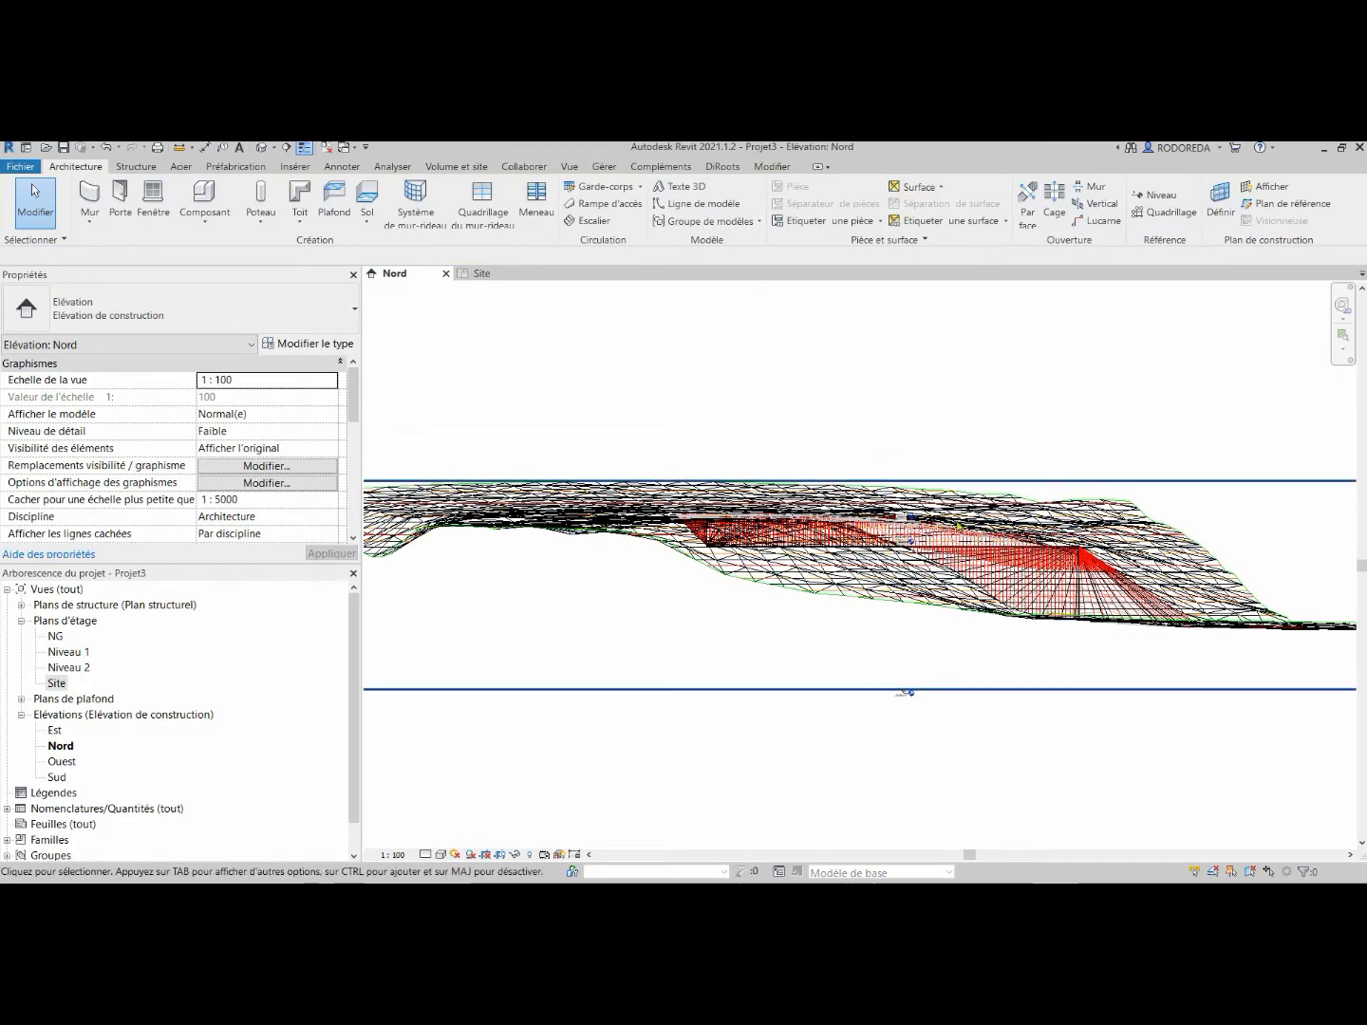
Draw a horizontal detail line about 2.85 m long on the terrain platform's edge just below Niveau 1, in the thin line style.
{"action": "scroll", "coordinate": [925, 531], "scroll_direction": "up", "scroll_amount": 5}
{"action": "scroll", "coordinate": [909, 555], "scroll_direction": "up", "scroll_amount": 8}
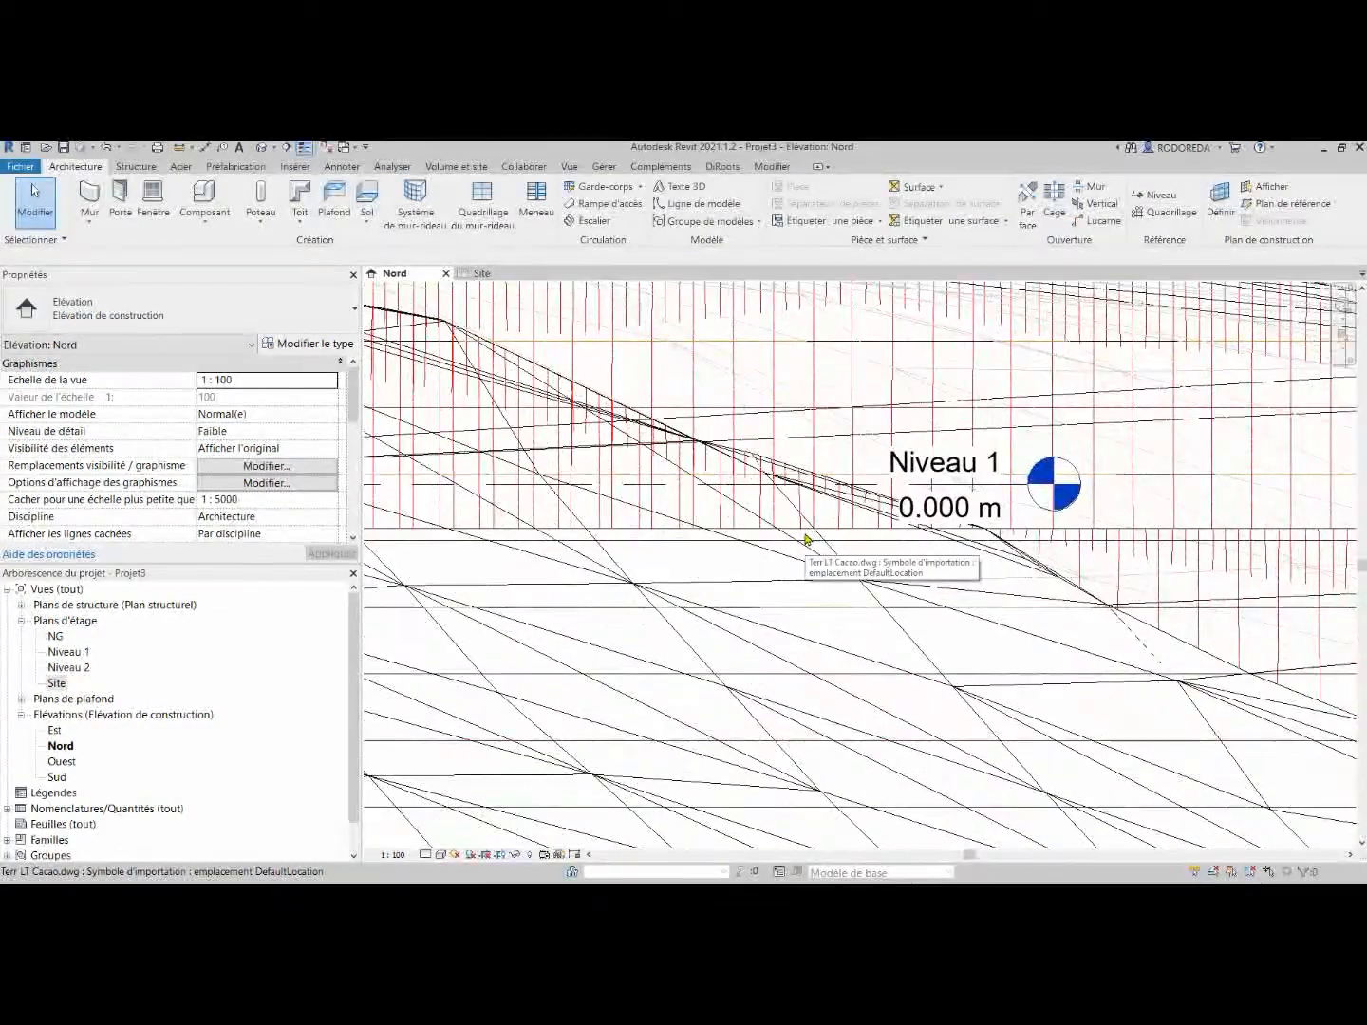
{"action": "scroll", "coordinate": [1012, 489], "scroll_direction": "down", "scroll_amount": 4}
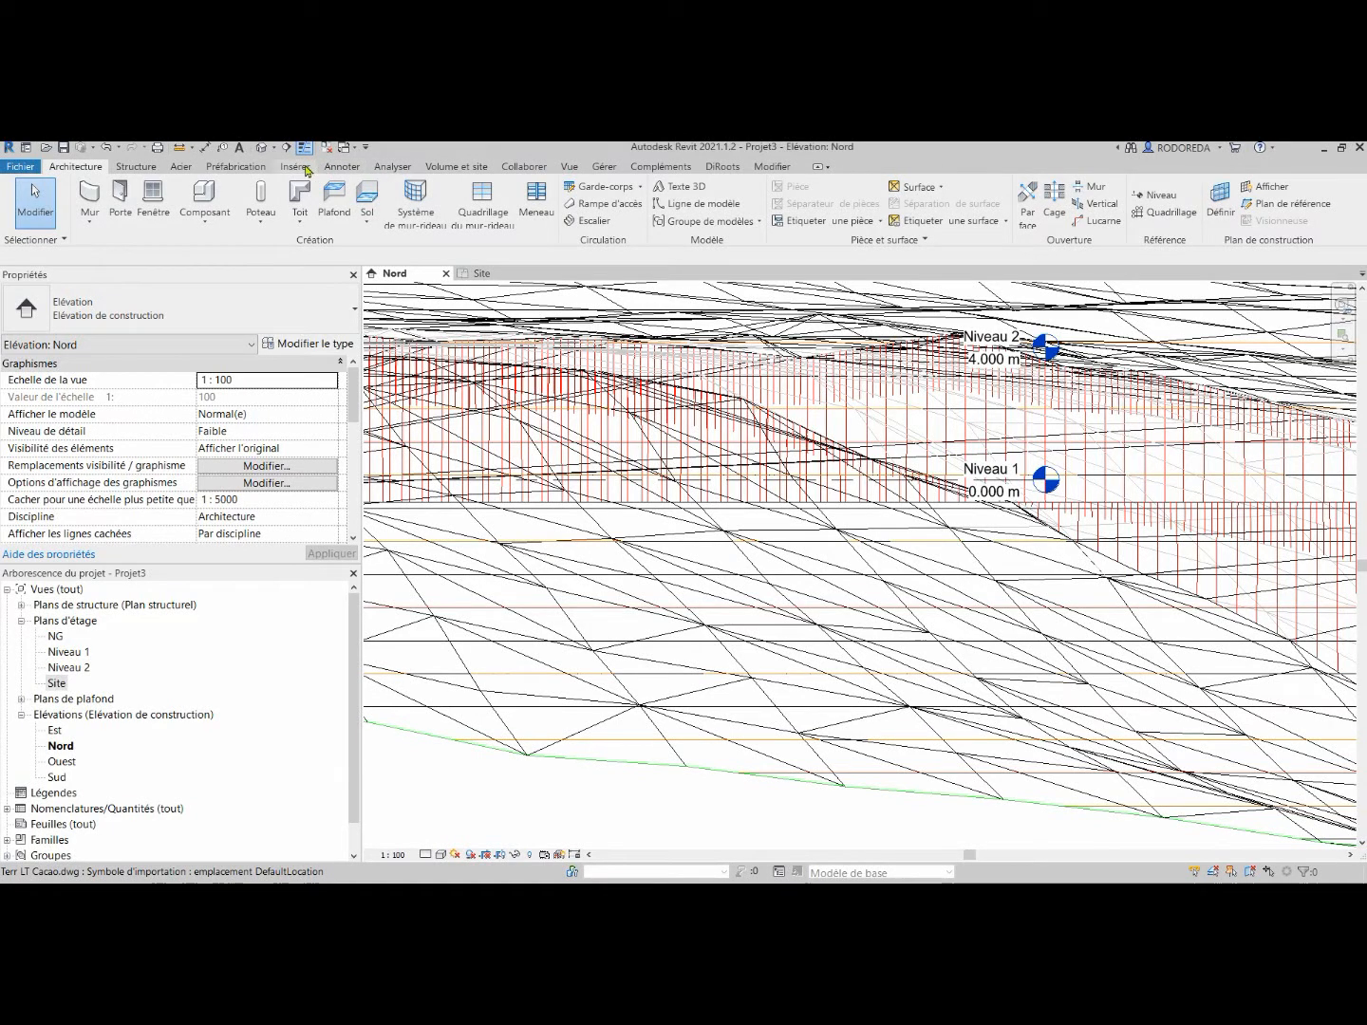
{"action": "left_click", "coordinate": [337, 167]}
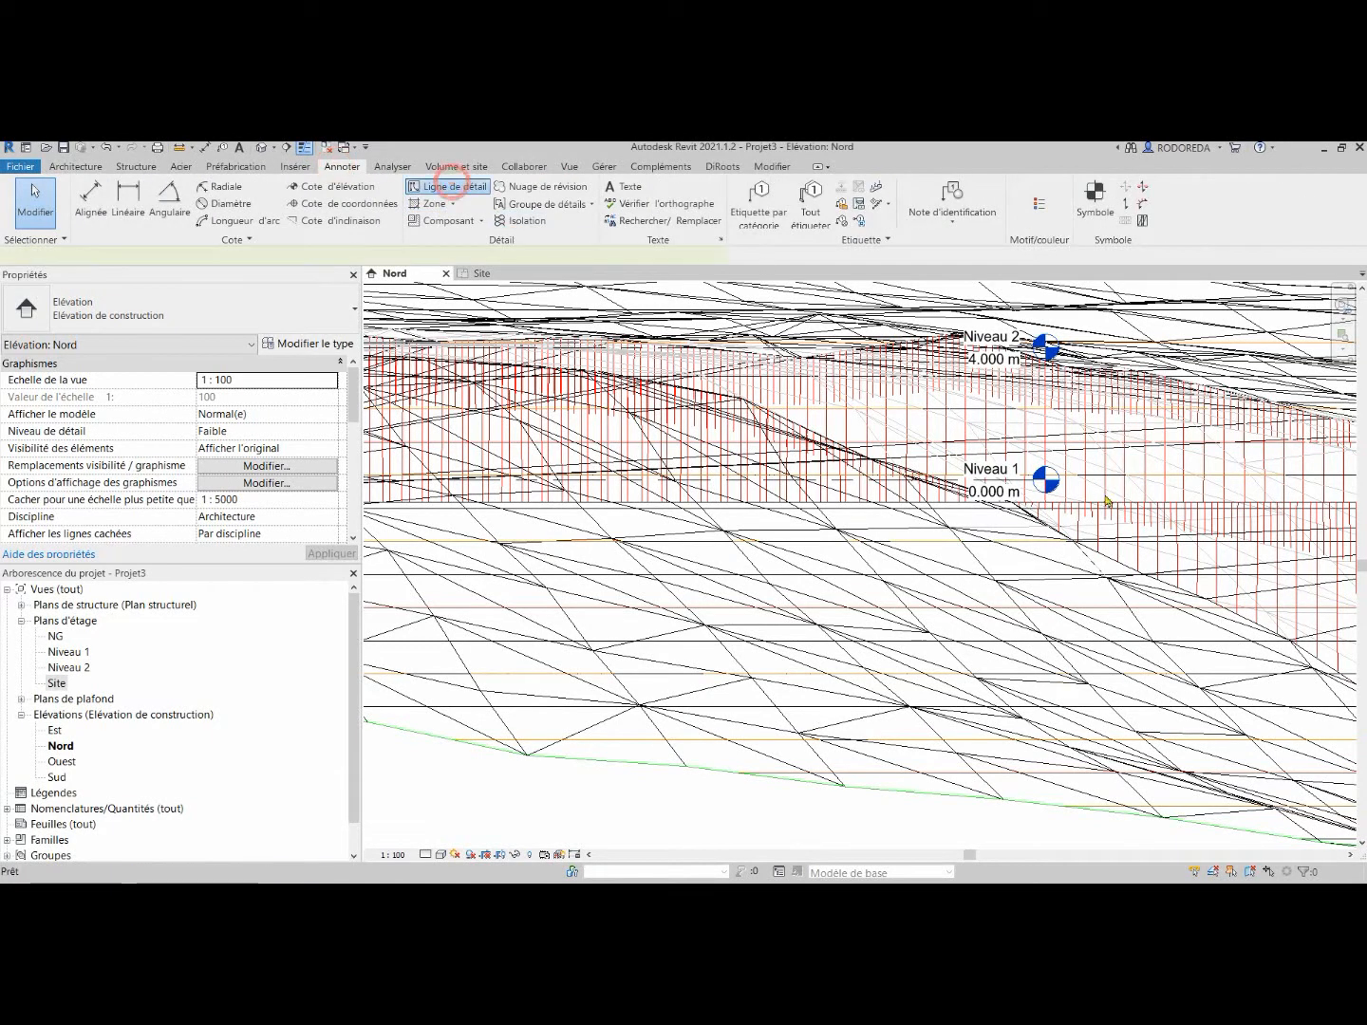
{"action": "left_click", "coordinate": [446, 188]}
{"action": "scroll", "coordinate": [983, 516], "scroll_direction": "up", "scroll_amount": 1}
{"action": "scroll", "coordinate": [983, 517], "scroll_direction": "up", "scroll_amount": 1}
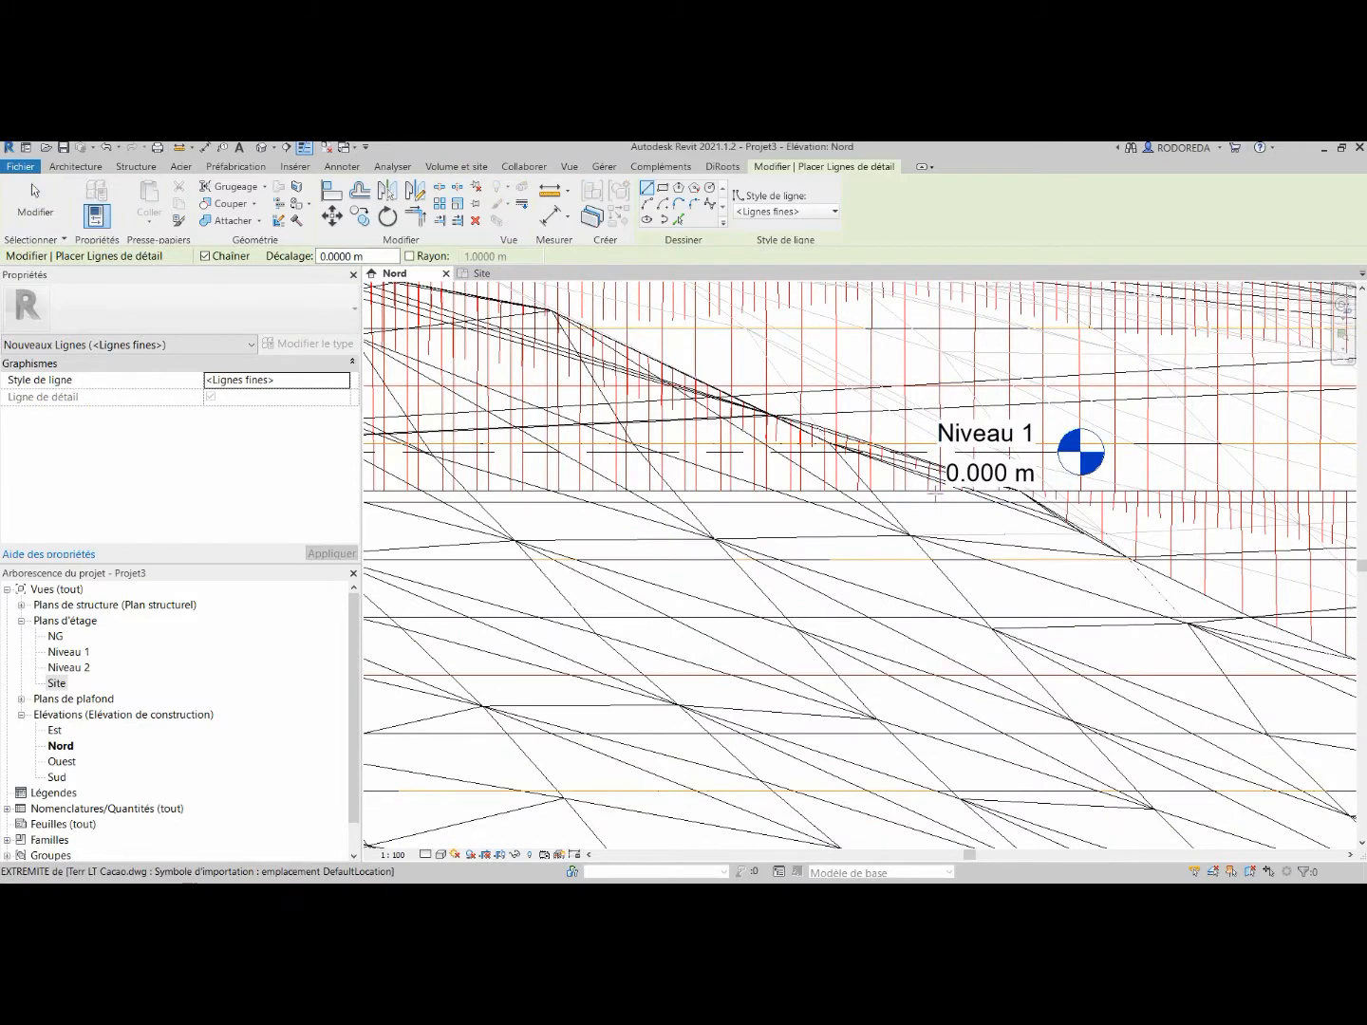
{"action": "left_click", "coordinate": [940, 490]}
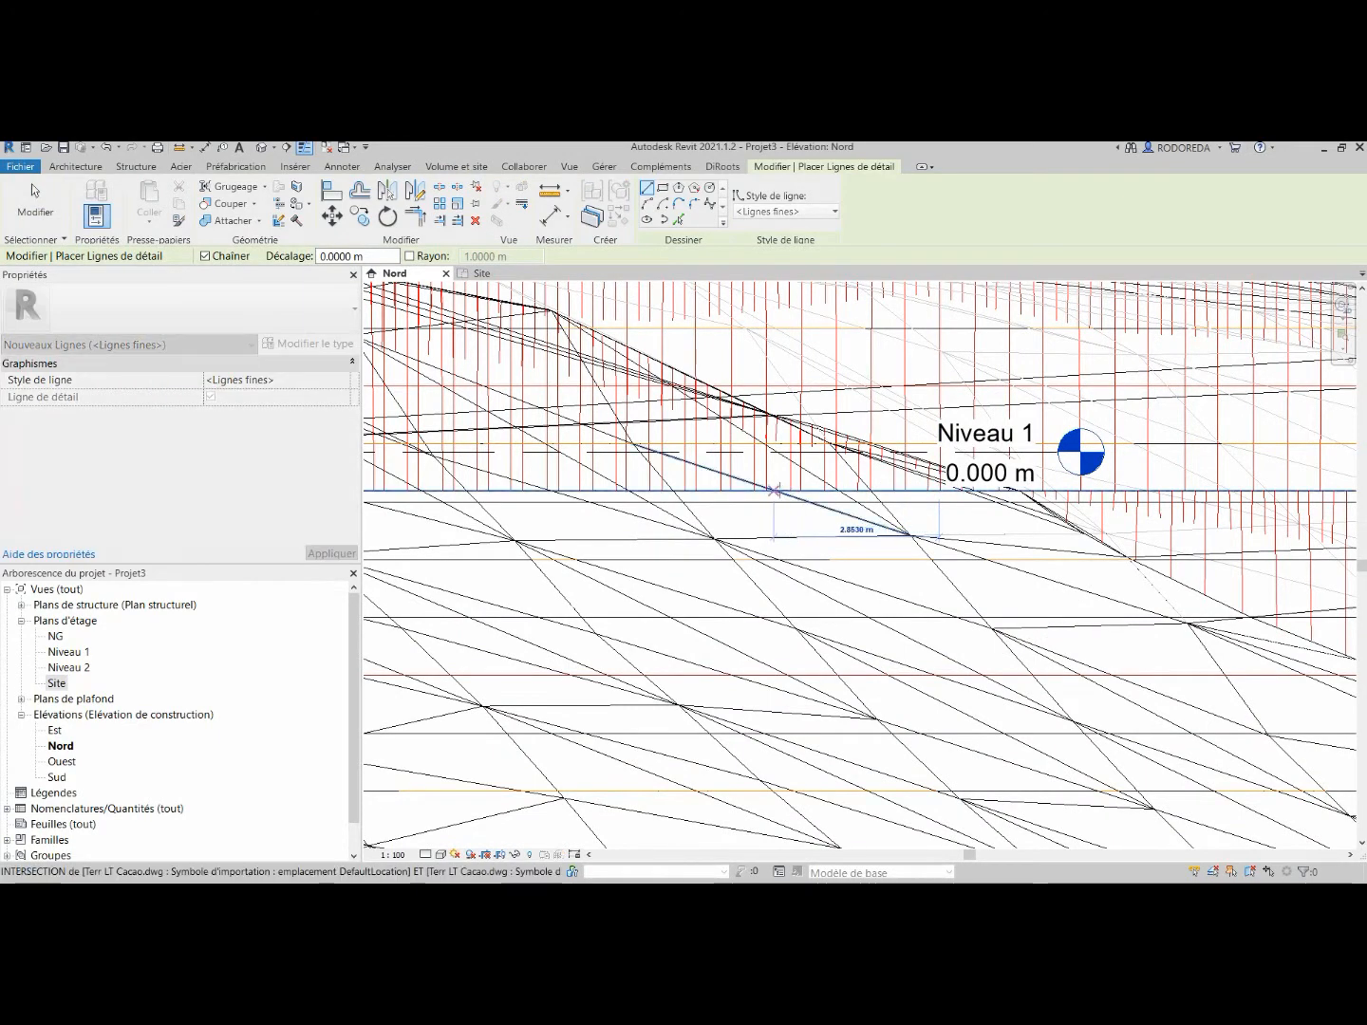
{"action": "left_click", "coordinate": [775, 489]}
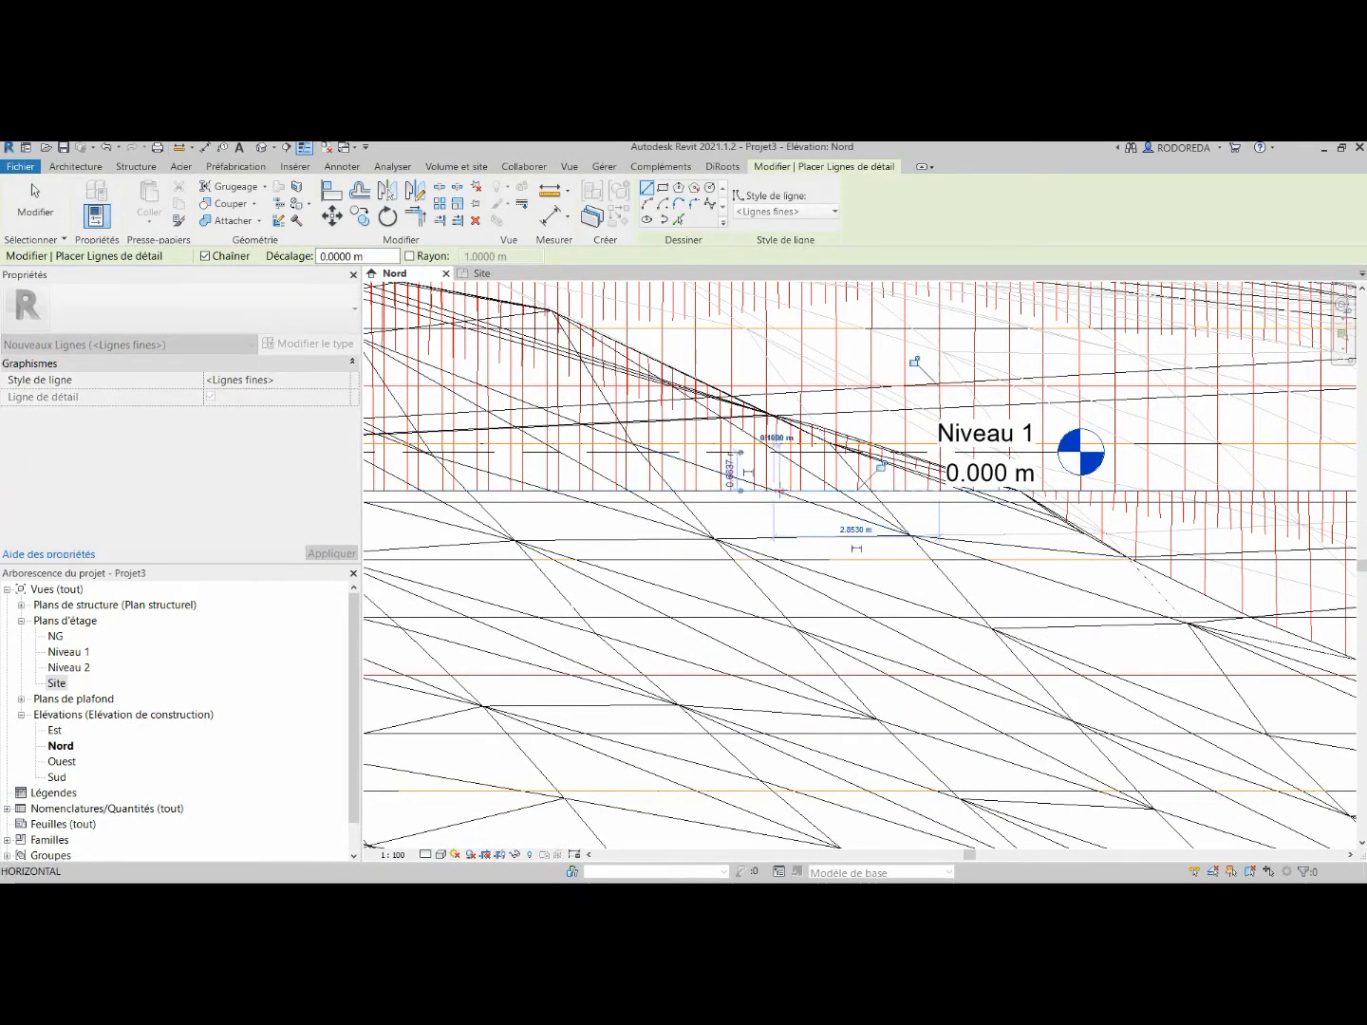
Place a Cible(Projet) spot elevation with a leader on the Niveau 1 line, near its level head.
{"action": "scroll", "coordinate": [859, 527], "scroll_direction": "down", "scroll_amount": 2}
{"action": "scroll", "coordinate": [859, 517], "scroll_direction": "up", "scroll_amount": 1}
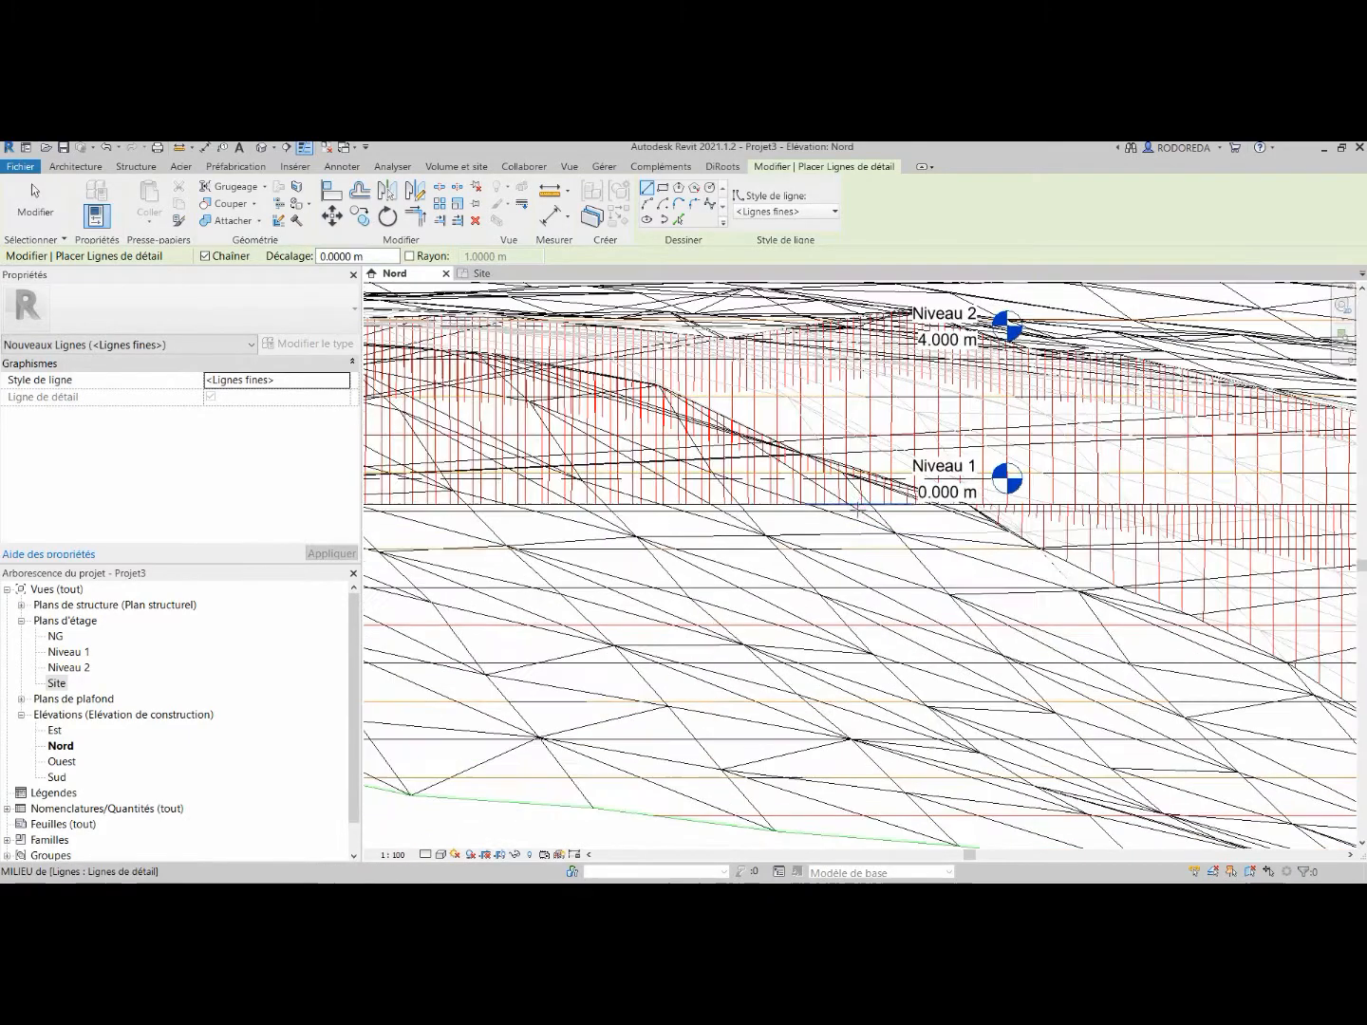
{"action": "scroll", "coordinate": [859, 508], "scroll_direction": "down", "scroll_amount": 6}
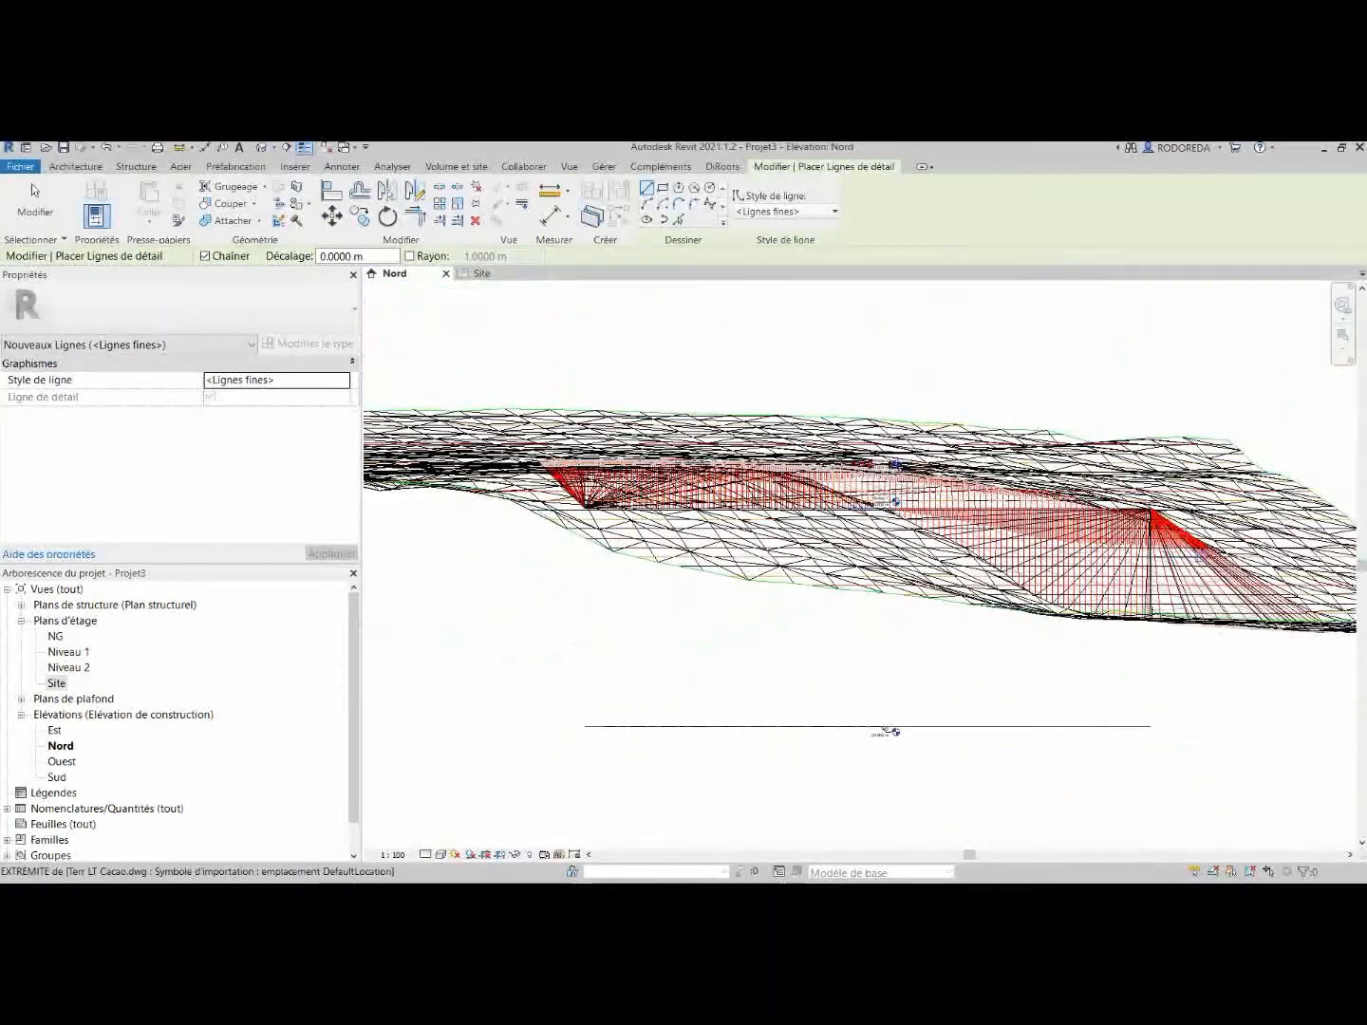
{"action": "scroll", "coordinate": [880, 500], "scroll_direction": "up", "scroll_amount": 3}
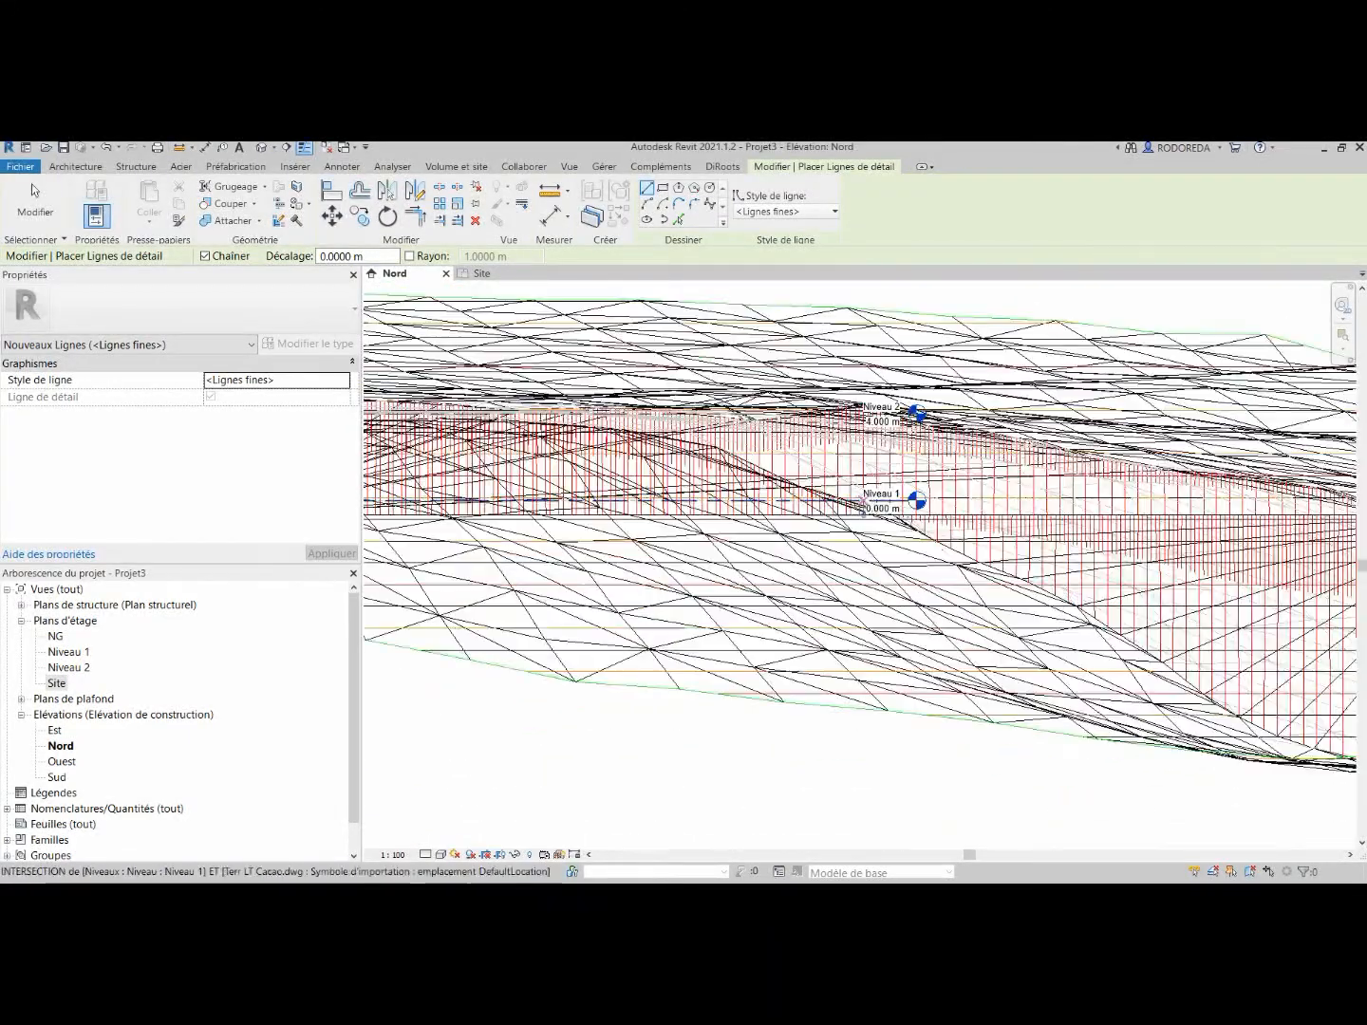
{"action": "scroll", "coordinate": [883, 503], "scroll_direction": "up", "scroll_amount": 6}
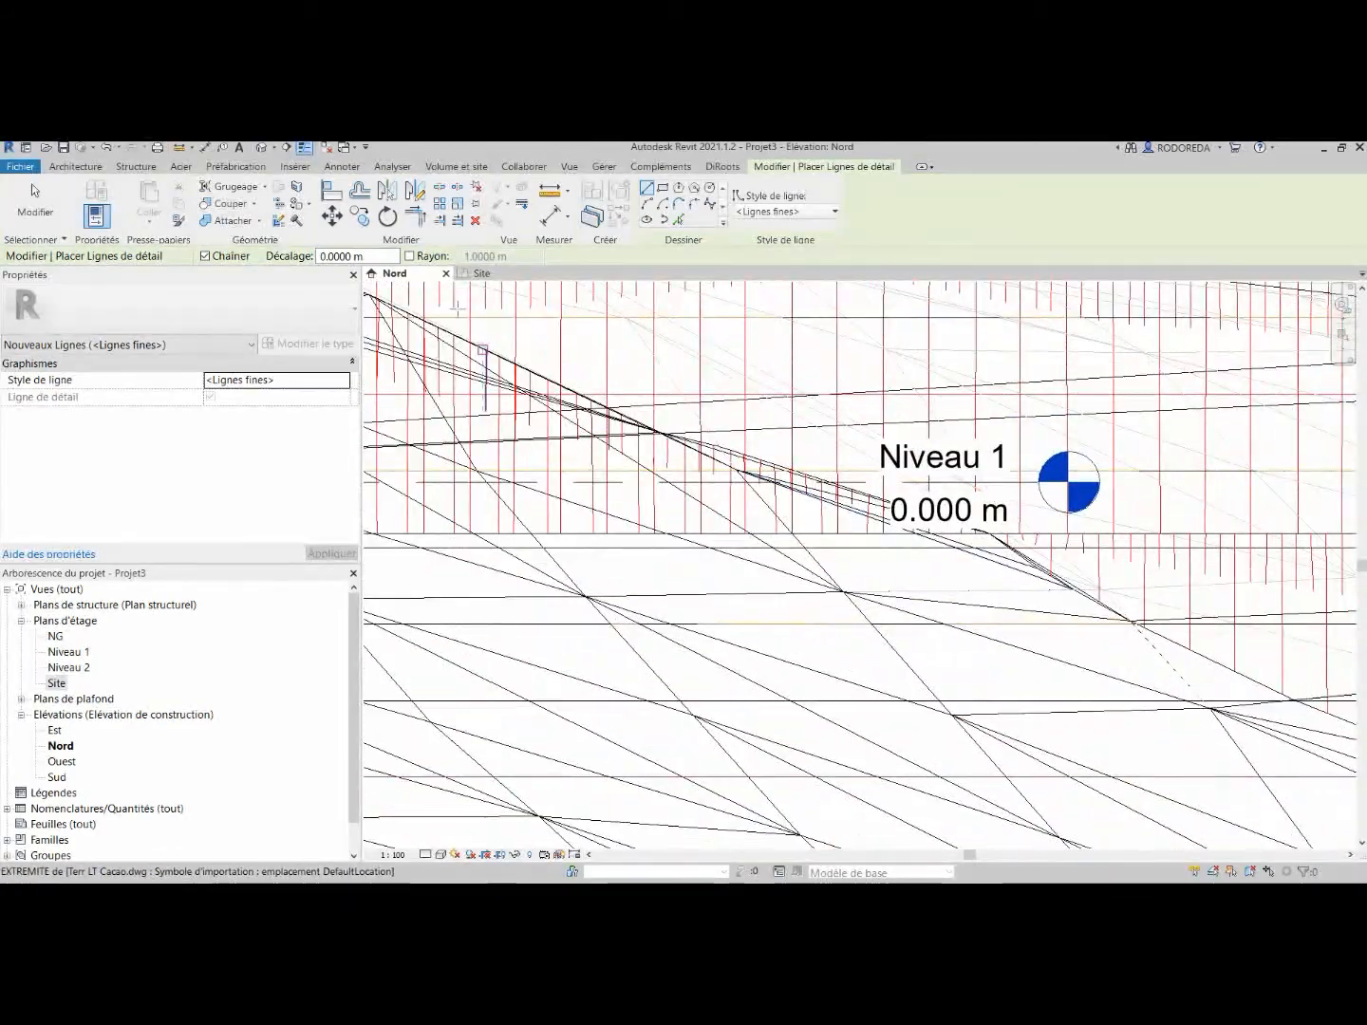
{"action": "left_click", "coordinate": [341, 166]}
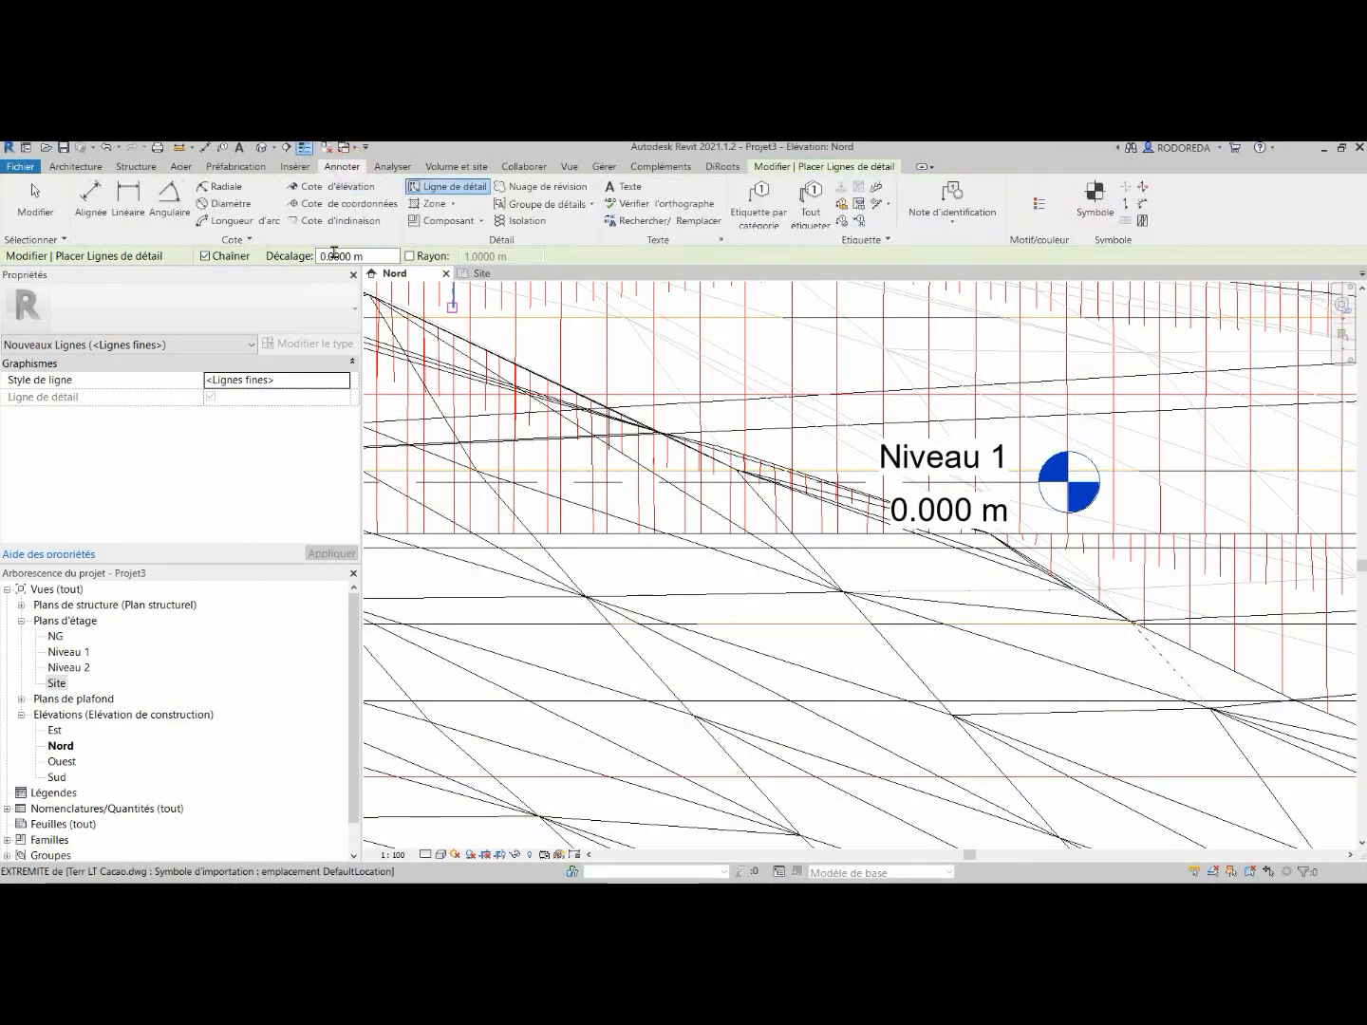
{"action": "left_click", "coordinate": [332, 189]}
{"action": "scroll", "coordinate": [840, 484], "scroll_direction": "up", "scroll_amount": 2}
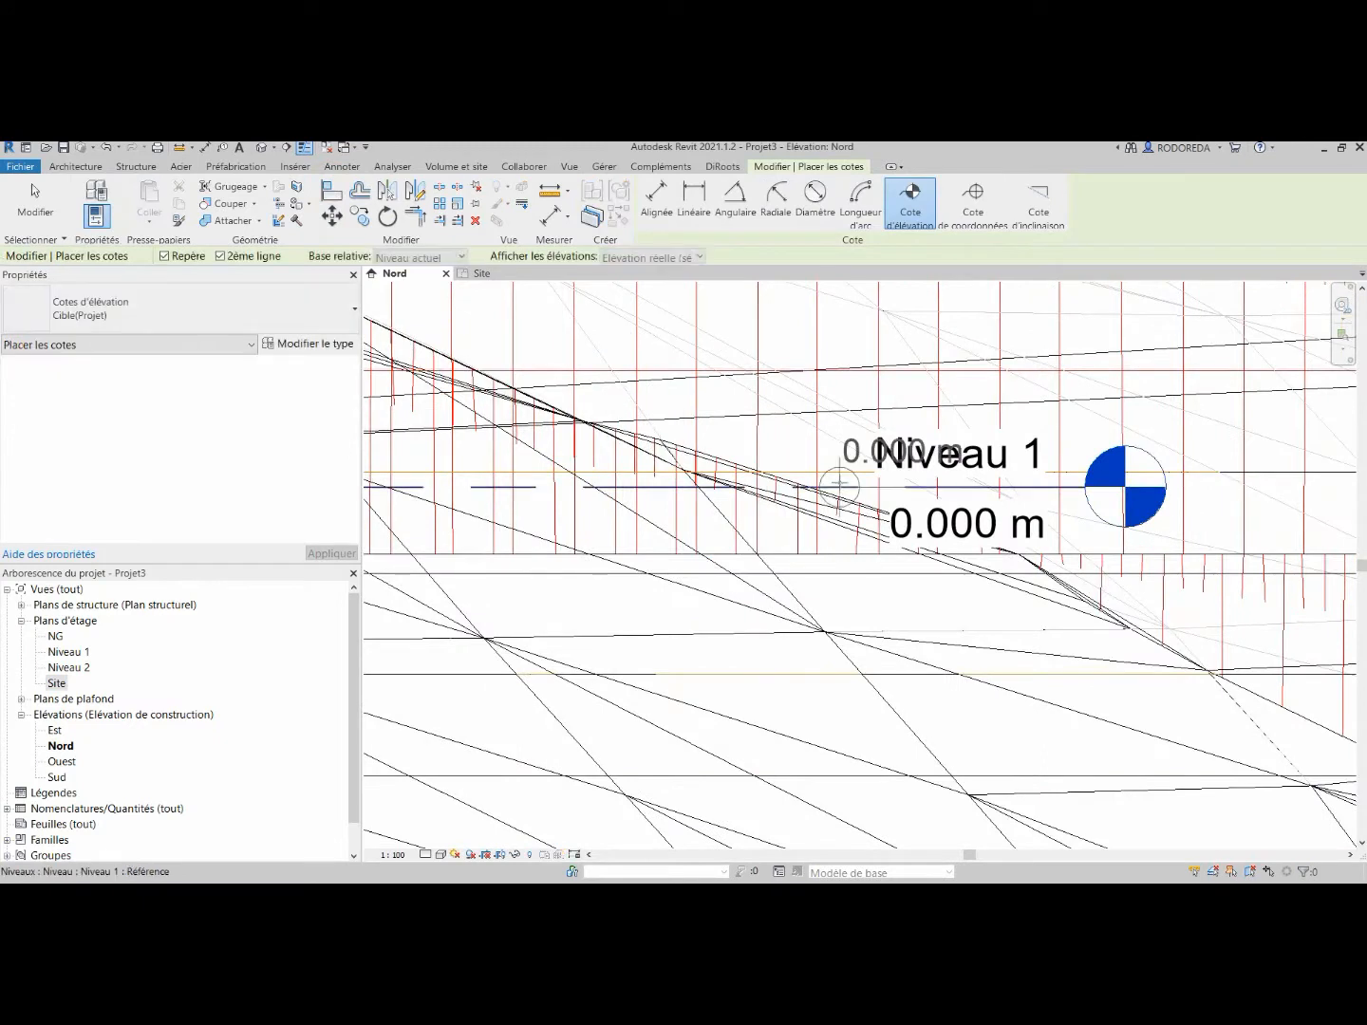
{"action": "left_click", "coordinate": [840, 485]}
{"action": "left_click", "coordinate": [888, 372]}
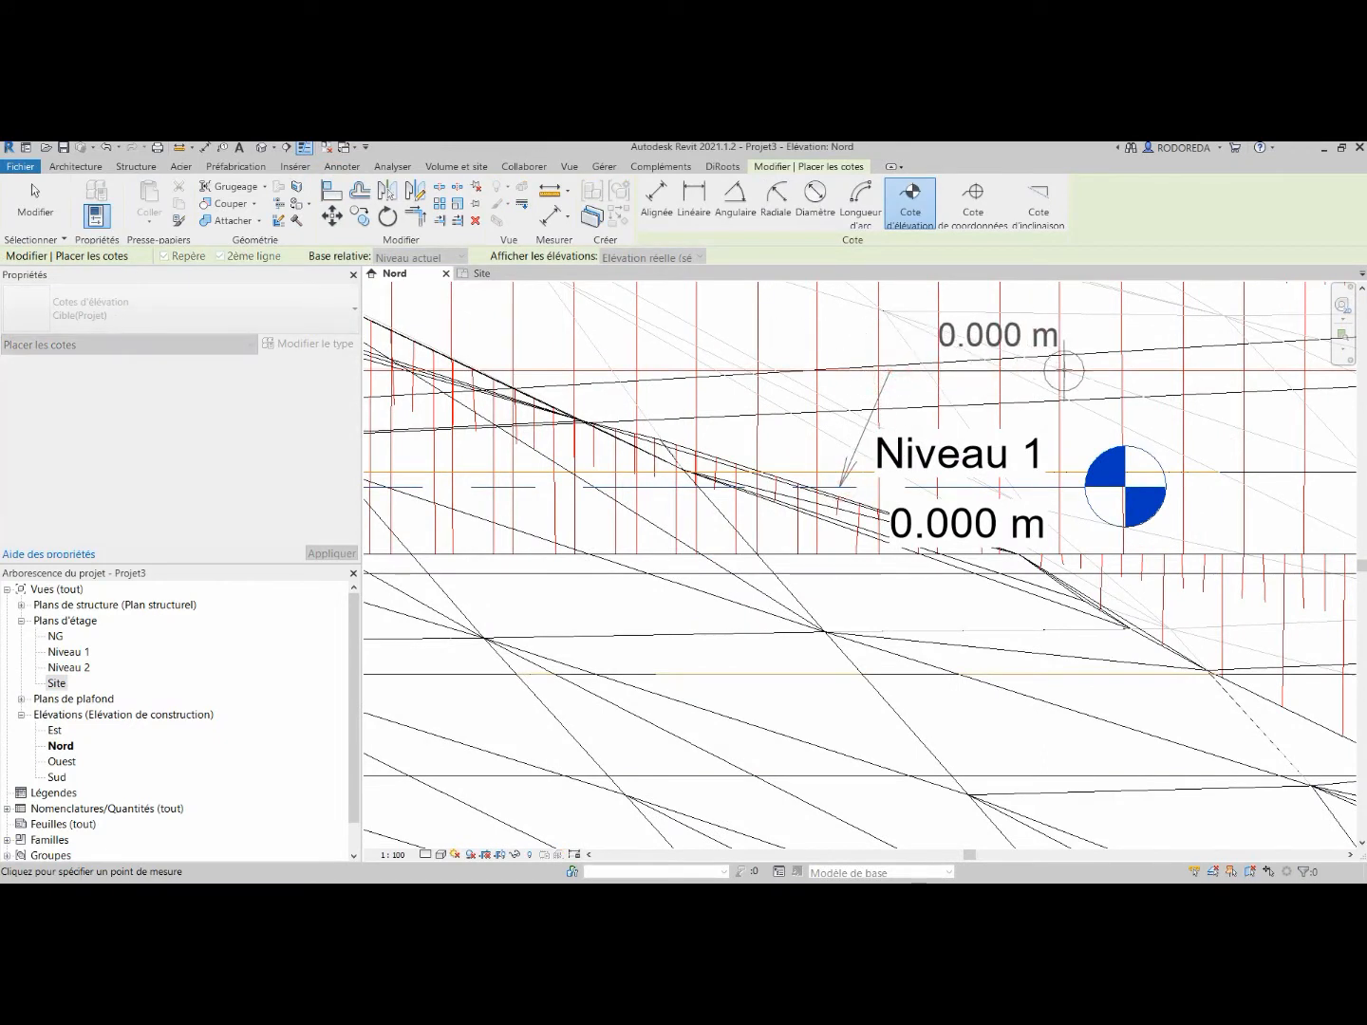
{"action": "left_click", "coordinate": [1063, 370]}
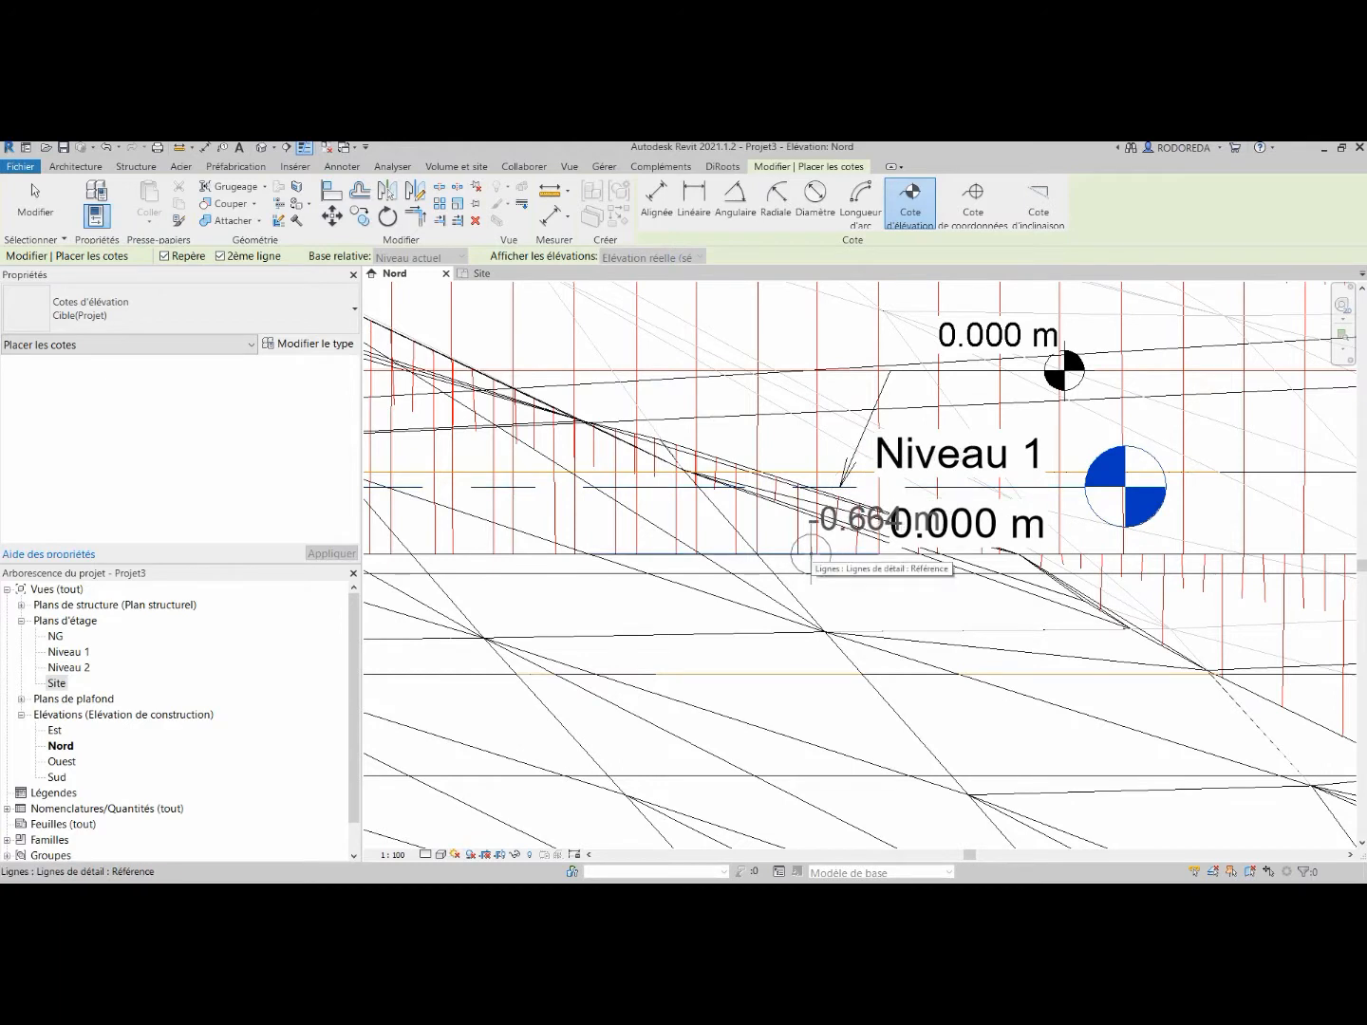
Place a Cible(Projet) spot elevation with a leader on the detail line along the platform, and finish the command.
{"action": "left_click", "coordinate": [811, 551]}
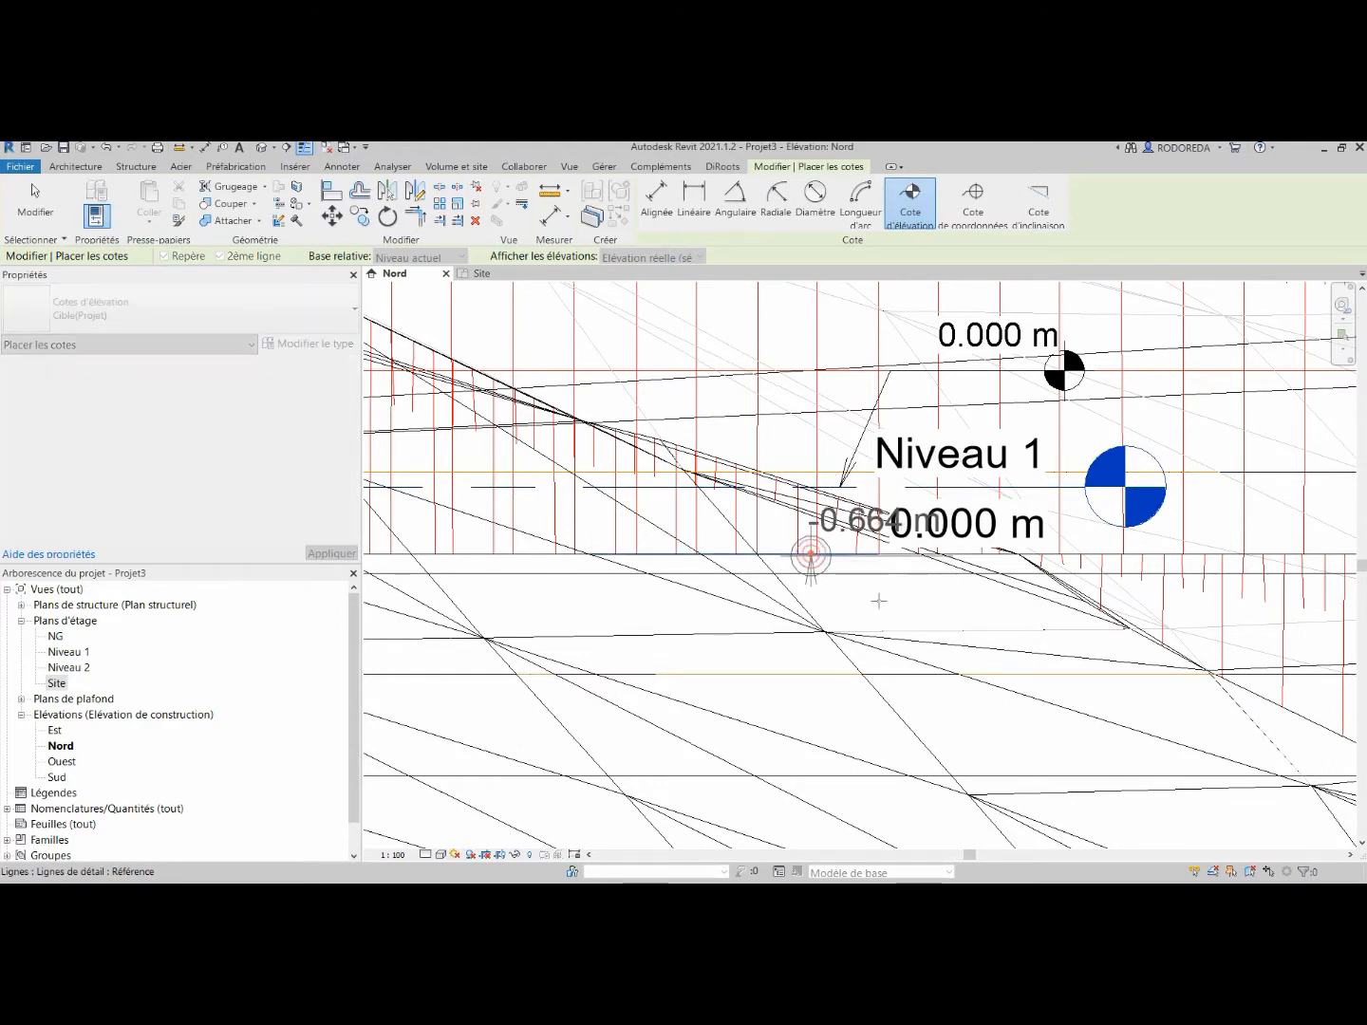
{"action": "left_click", "coordinate": [908, 649]}
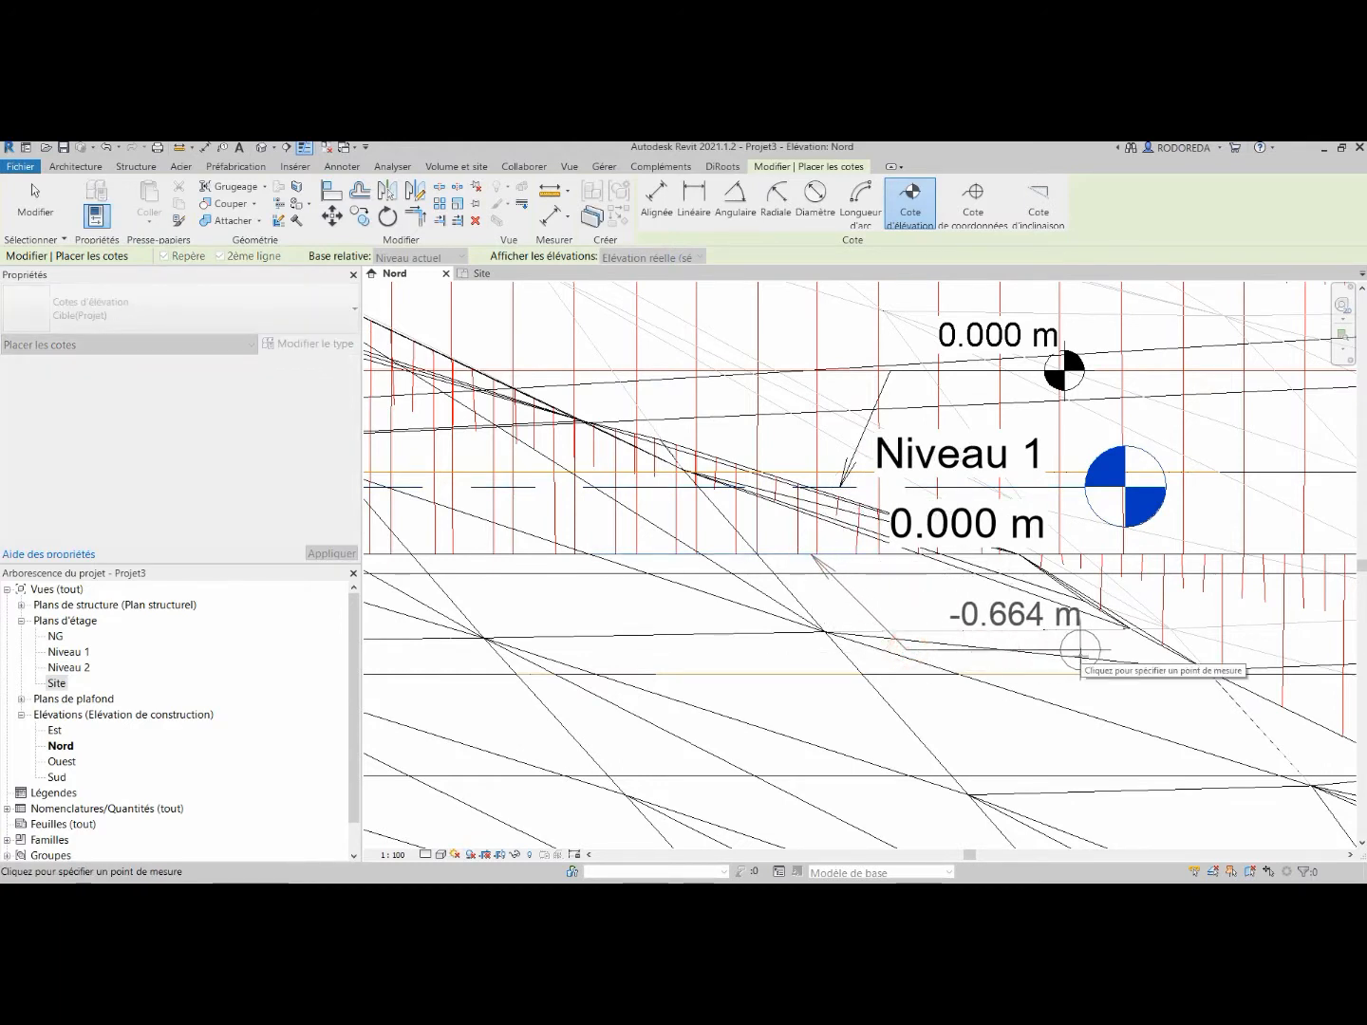
{"action": "left_click", "coordinate": [1072, 653]}
{"action": "scroll", "coordinate": [1029, 694], "scroll_direction": "down", "scroll_amount": 1}
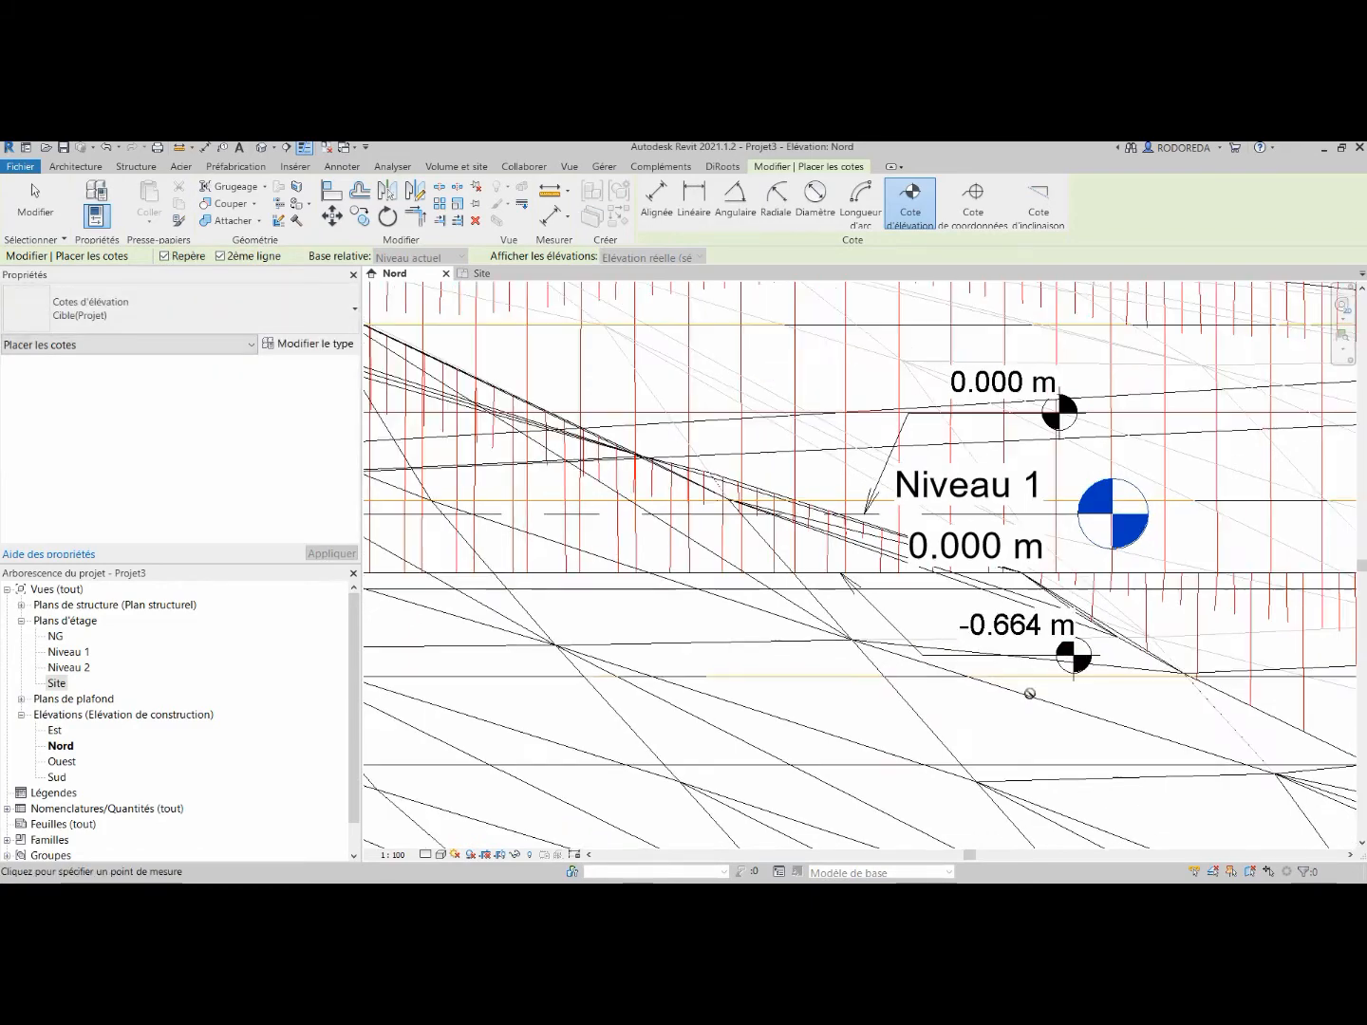
{"action": "scroll", "coordinate": [1029, 694], "scroll_direction": "down", "scroll_amount": 5}
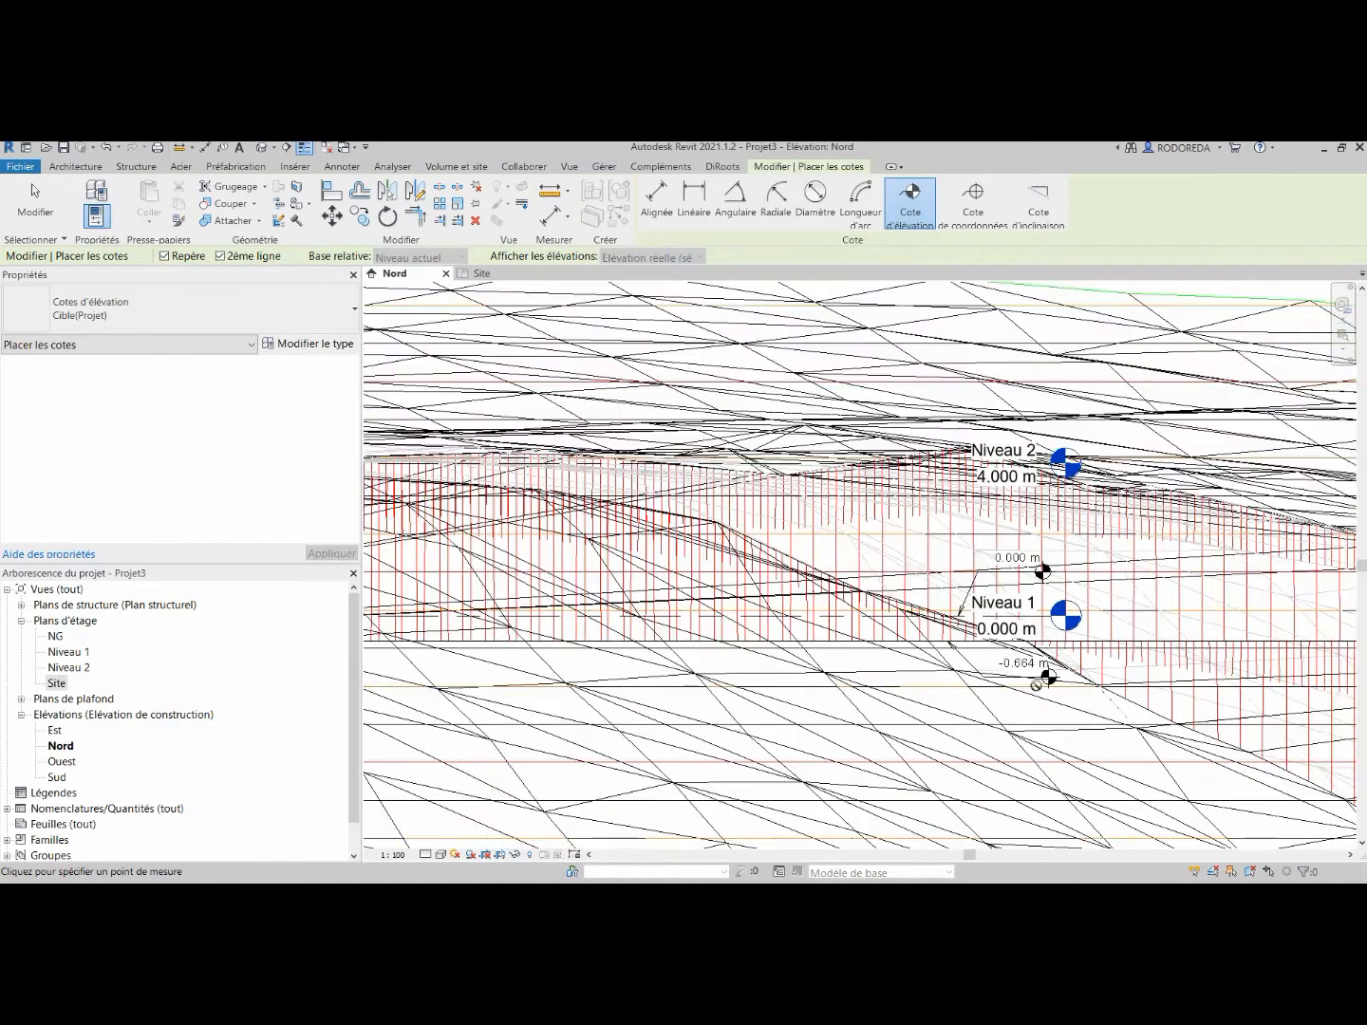
{"action": "scroll", "coordinate": [969, 585], "scroll_direction": "down", "scroll_amount": 1}
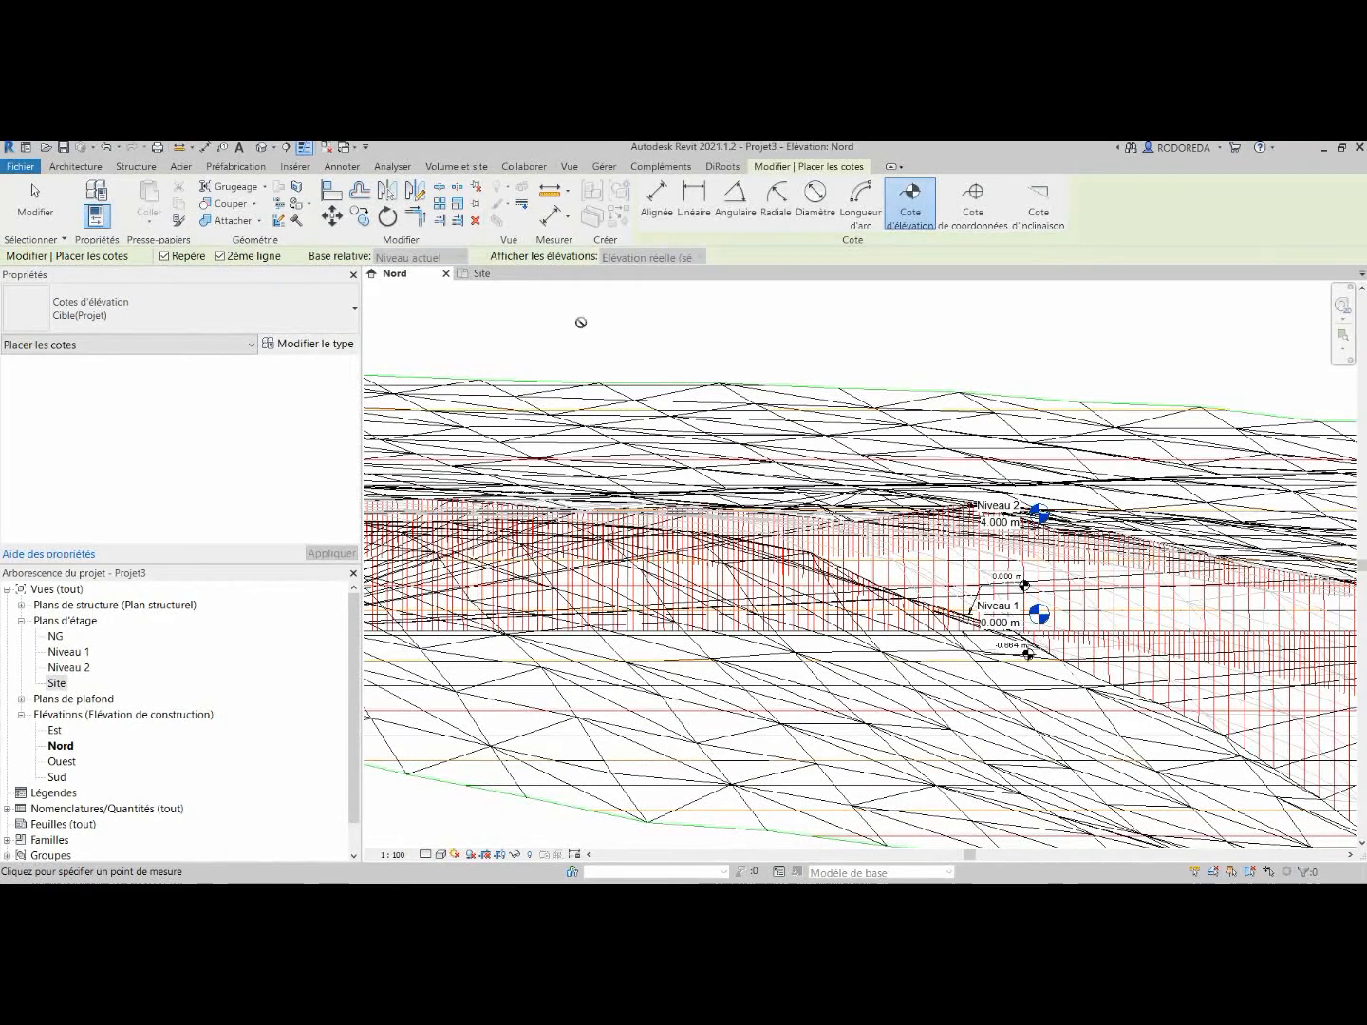
{"action": "key", "text": "Escape"}
{"action": "key", "text": "Escape"}
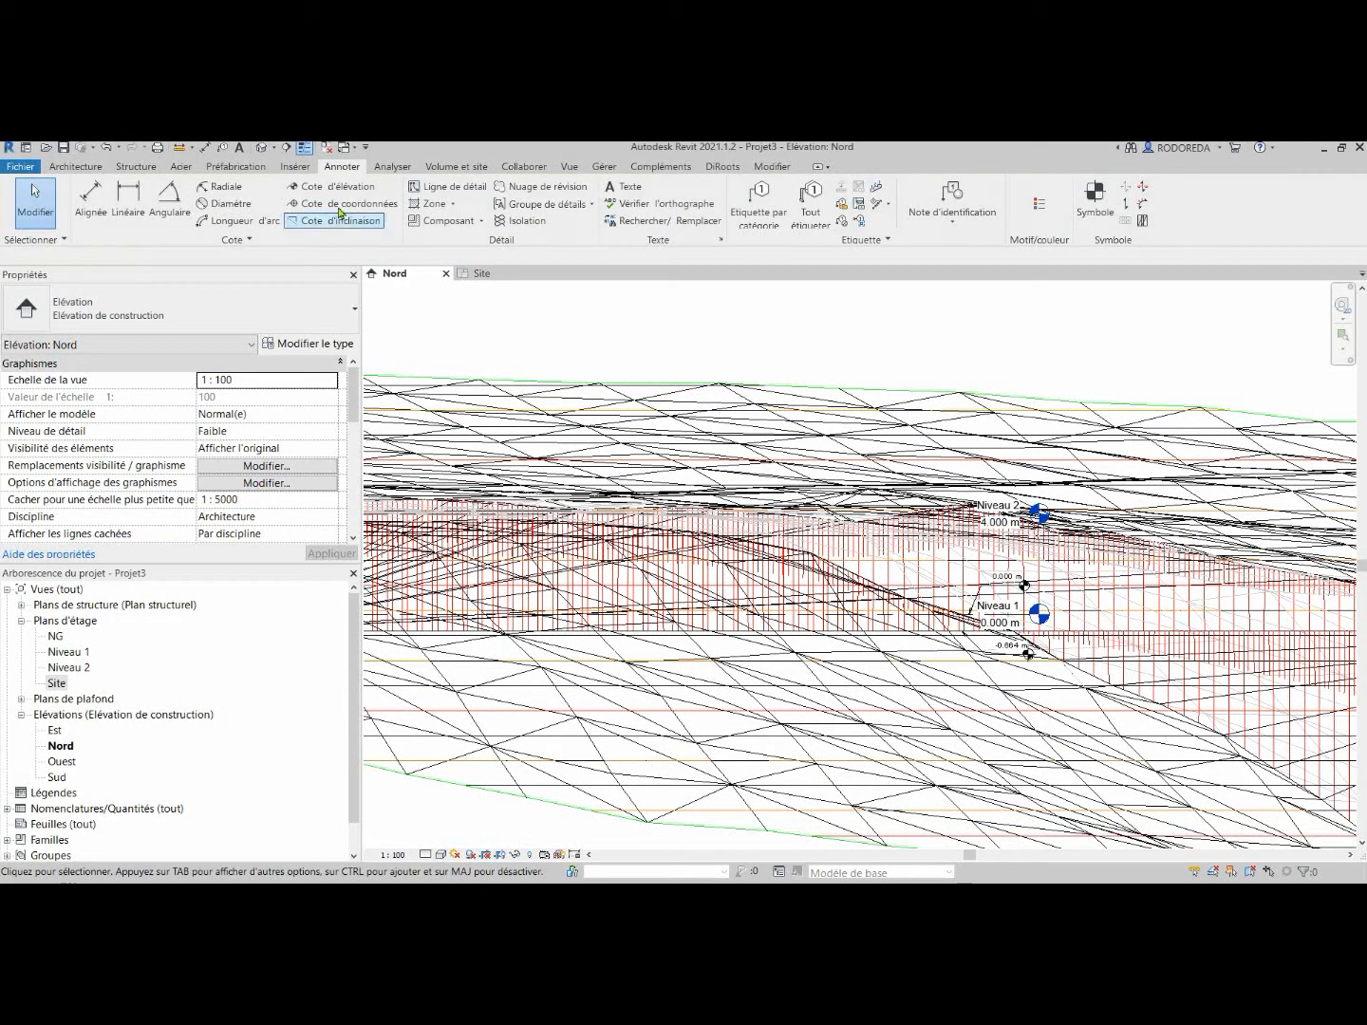
Place a Réticule (relatif) spot elevation with a leader on the platform's detail line, using NG as the relative base.
{"action": "left_click", "coordinate": [325, 188]}
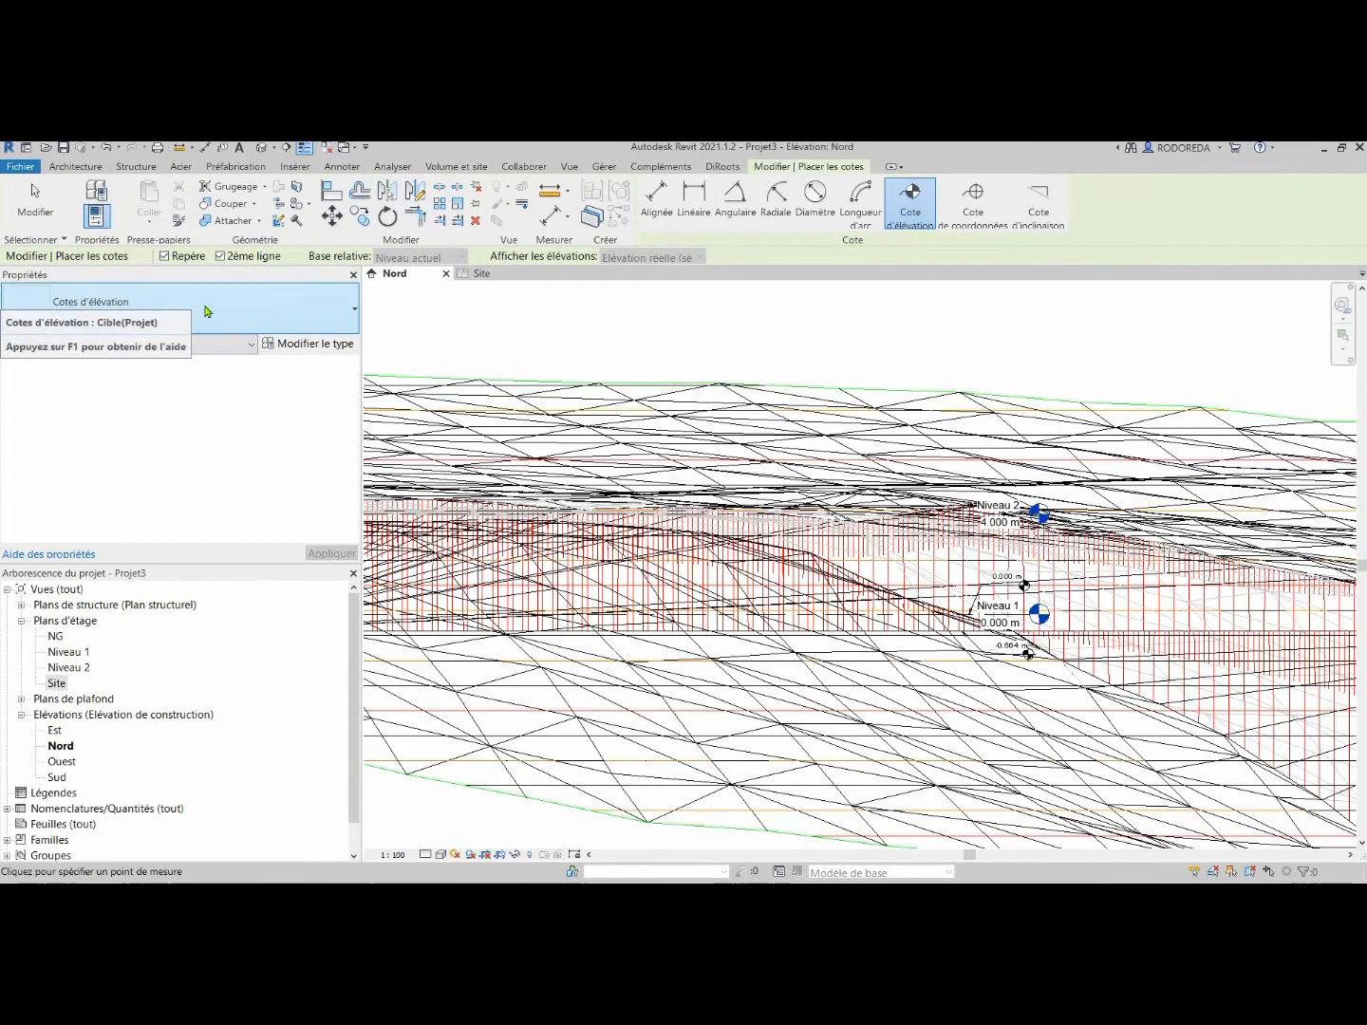
{"action": "left_click", "coordinate": [233, 310]}
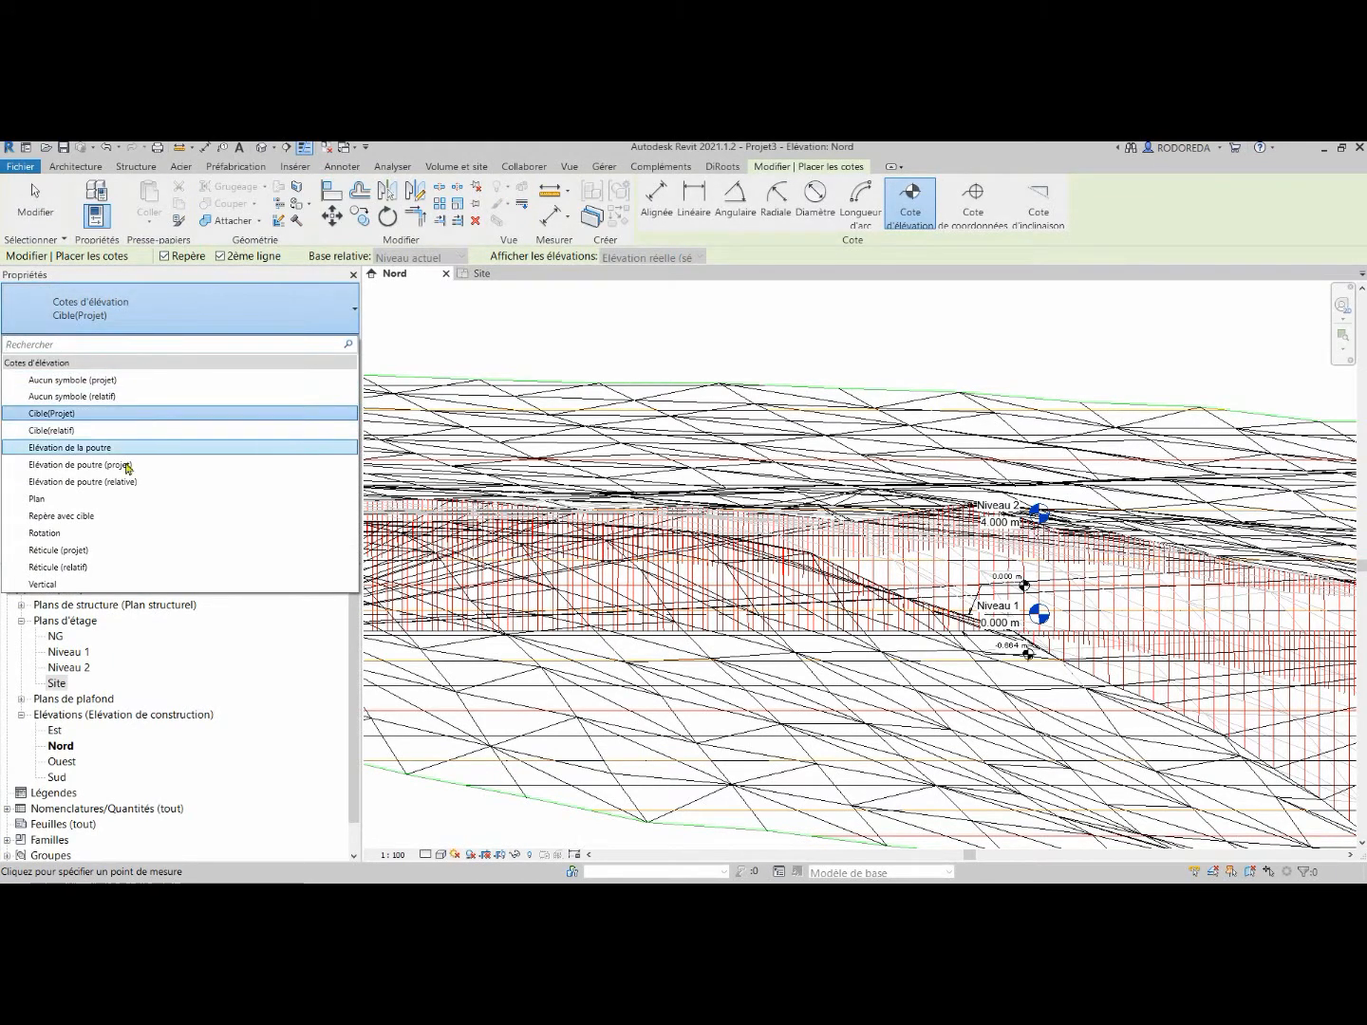
{"action": "left_click", "coordinate": [104, 569]}
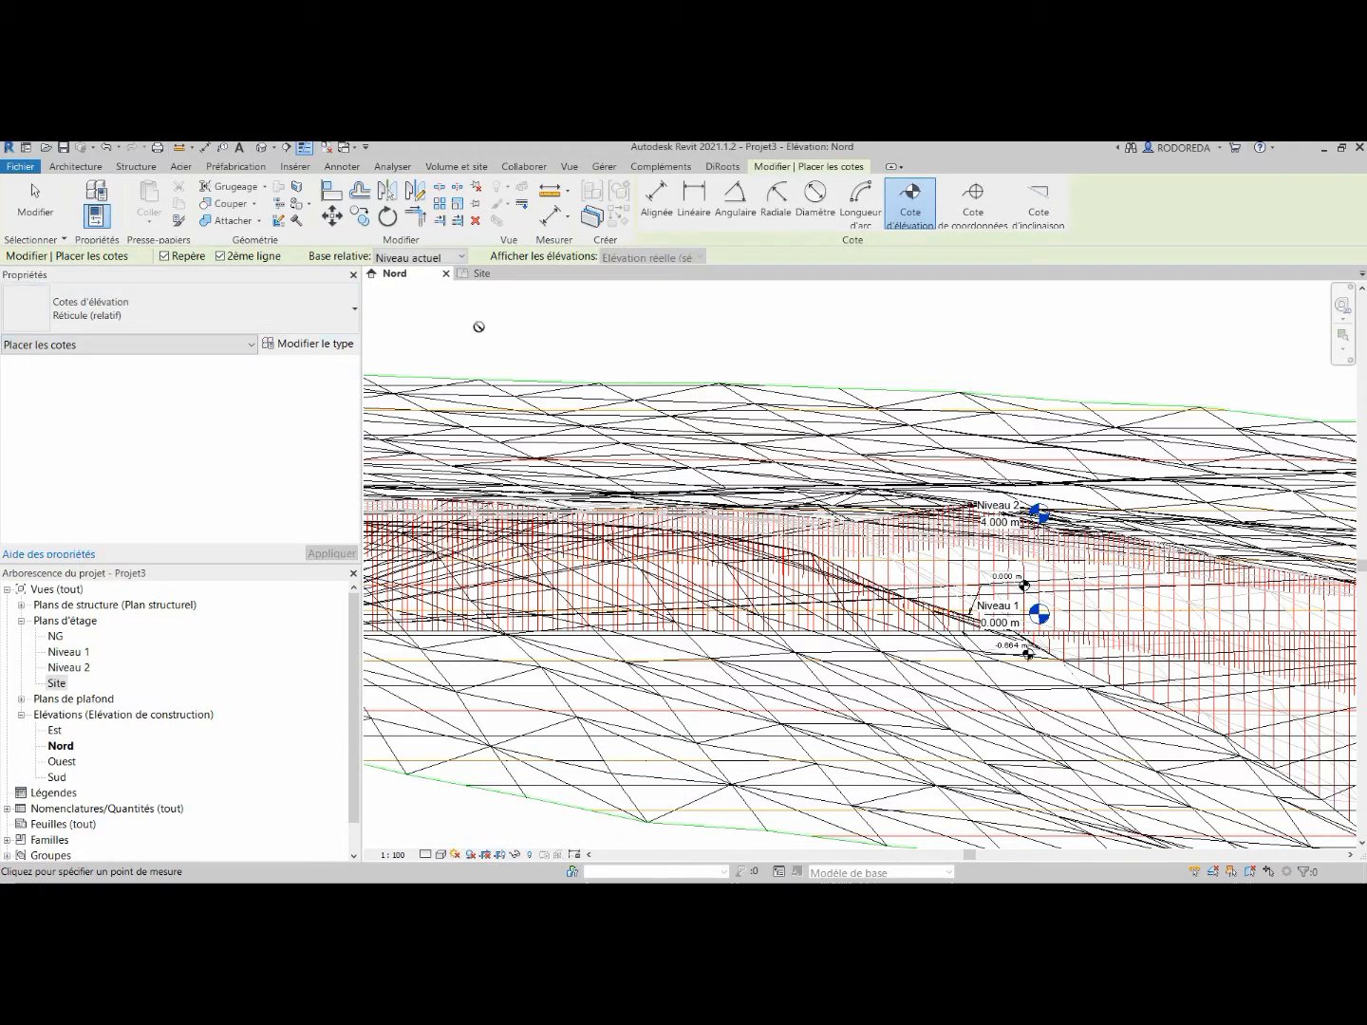
{"action": "left_click", "coordinate": [415, 258]}
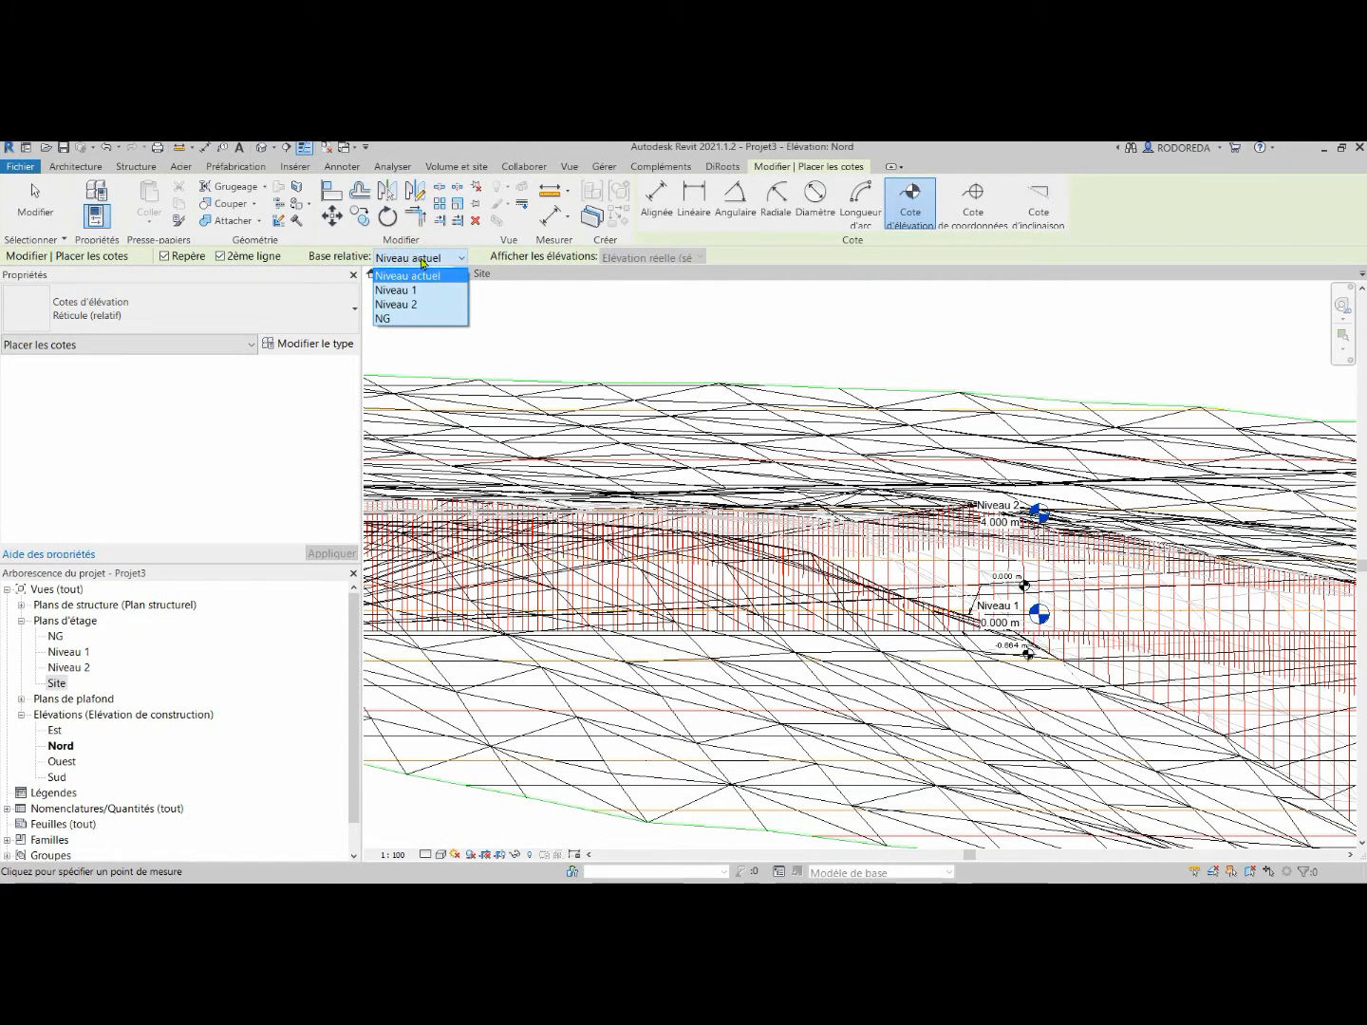
{"action": "left_click", "coordinate": [394, 320]}
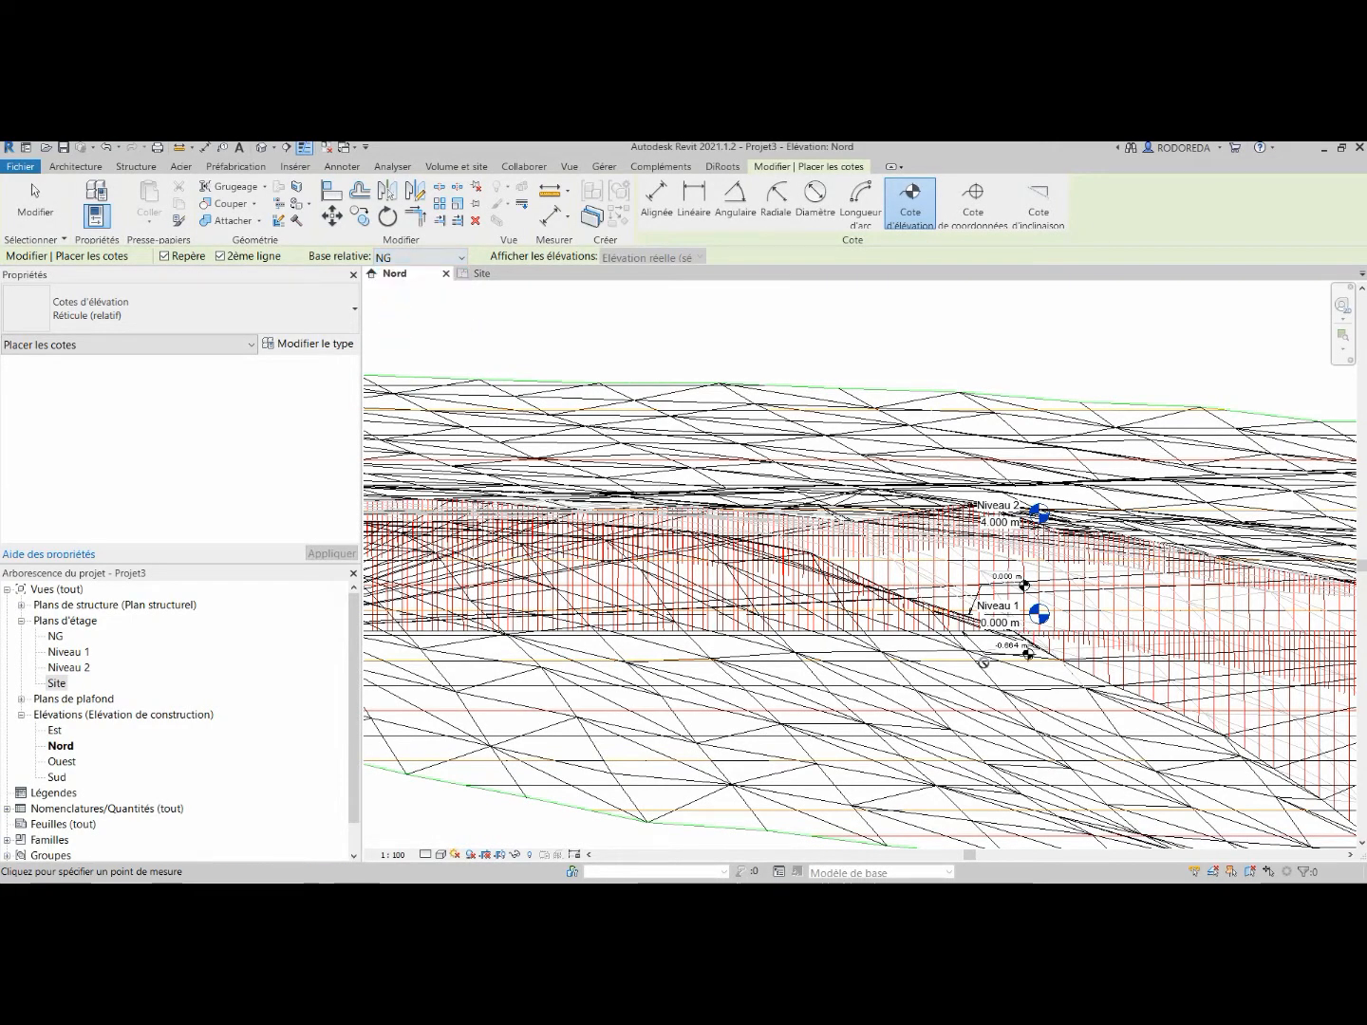
{"action": "scroll", "coordinate": [946, 630], "scroll_direction": "up", "scroll_amount": 8}
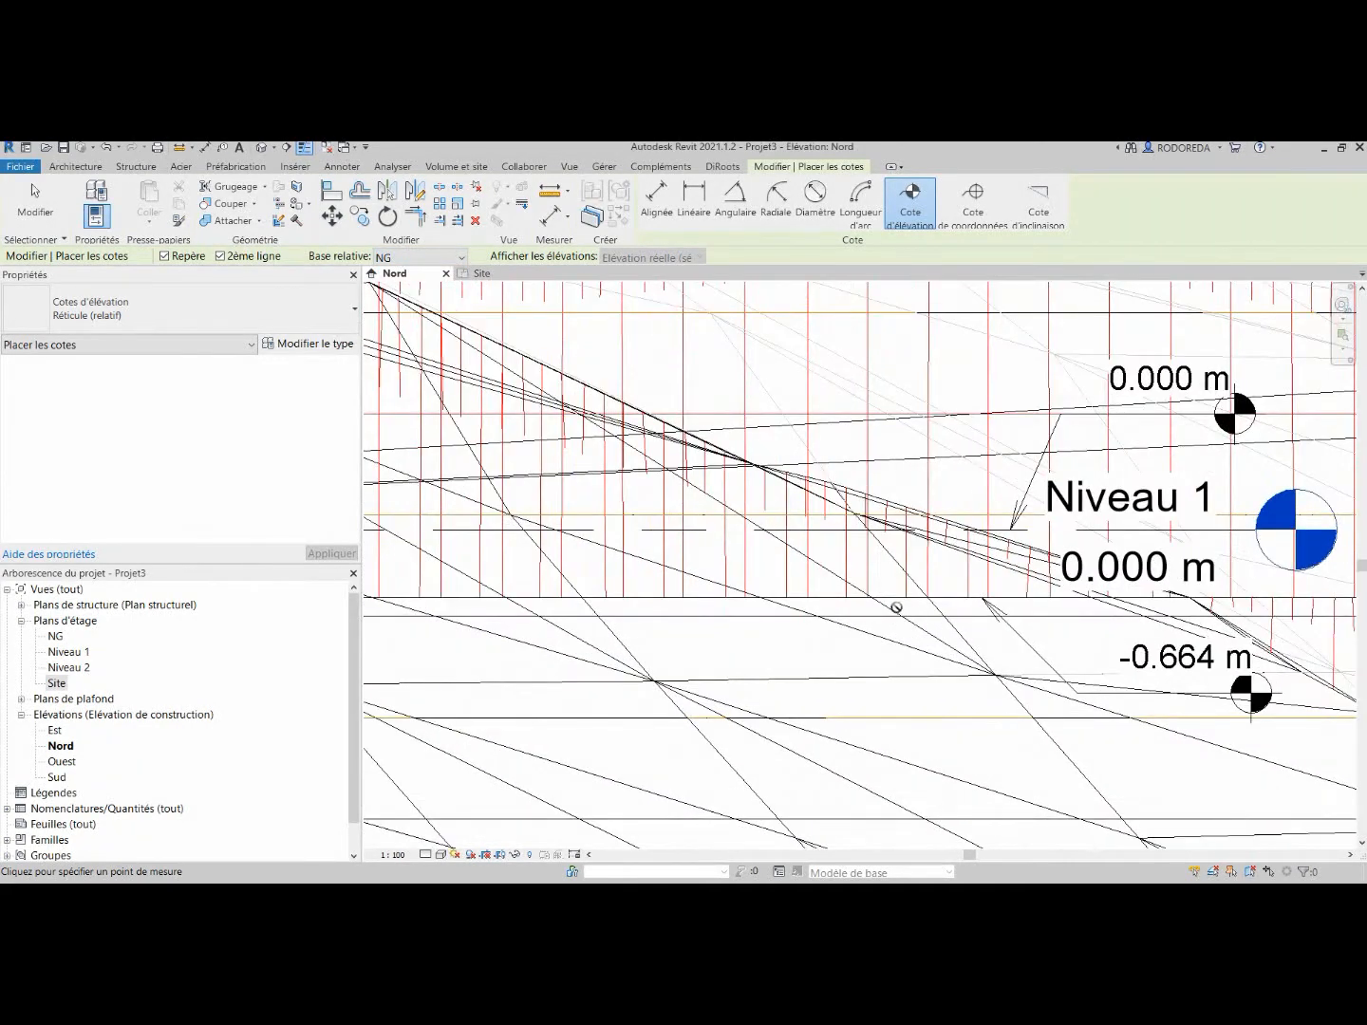
{"action": "left_click", "coordinate": [894, 600]}
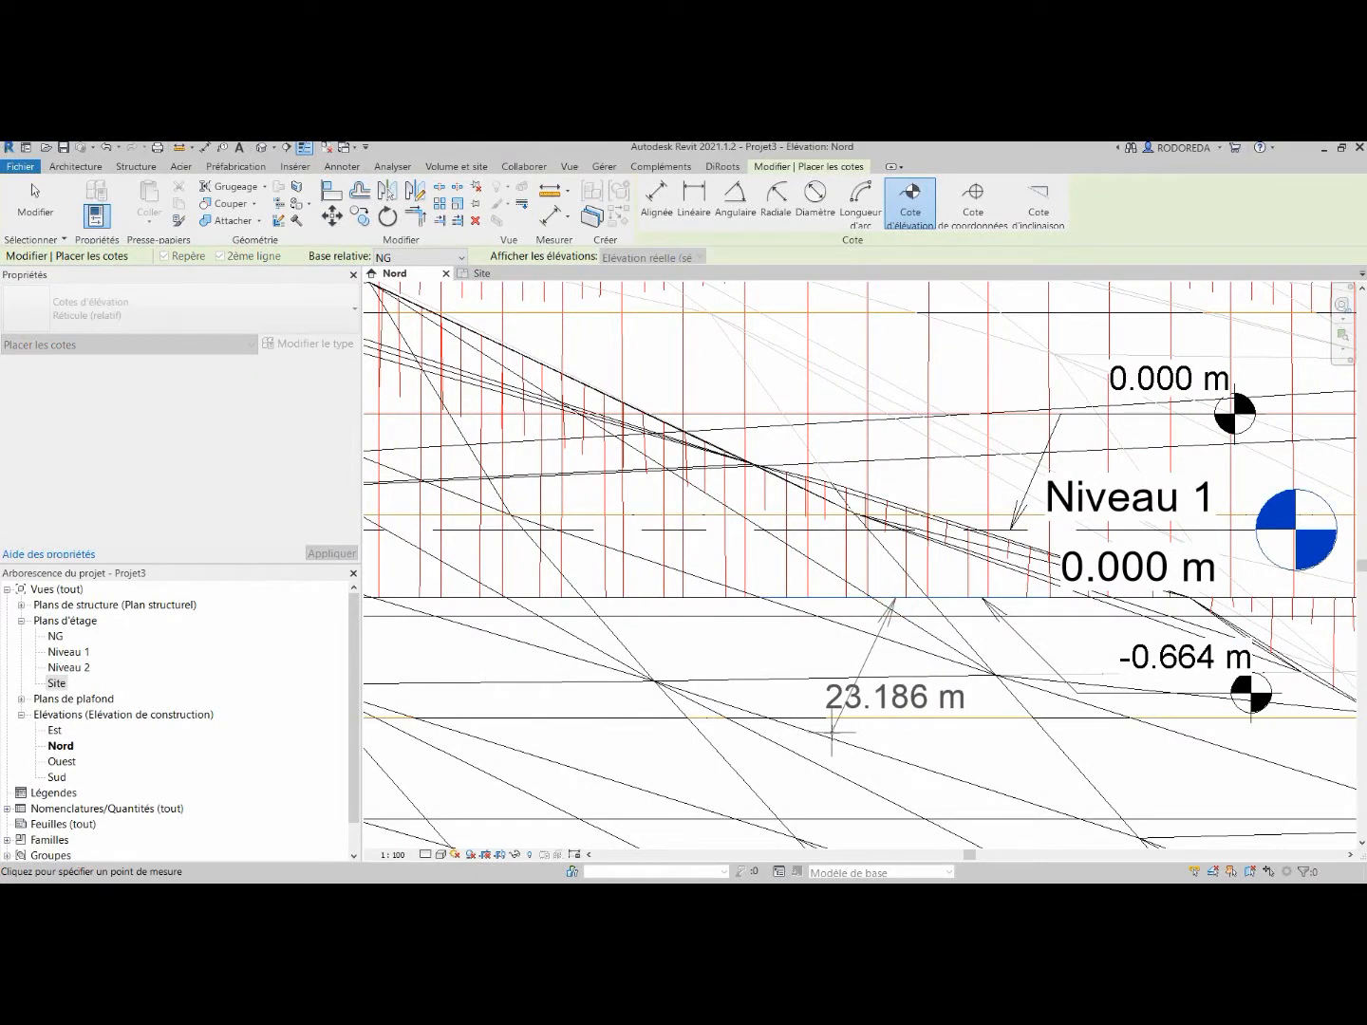
{"action": "left_click", "coordinate": [831, 731]}
{"action": "left_click", "coordinate": [685, 732]}
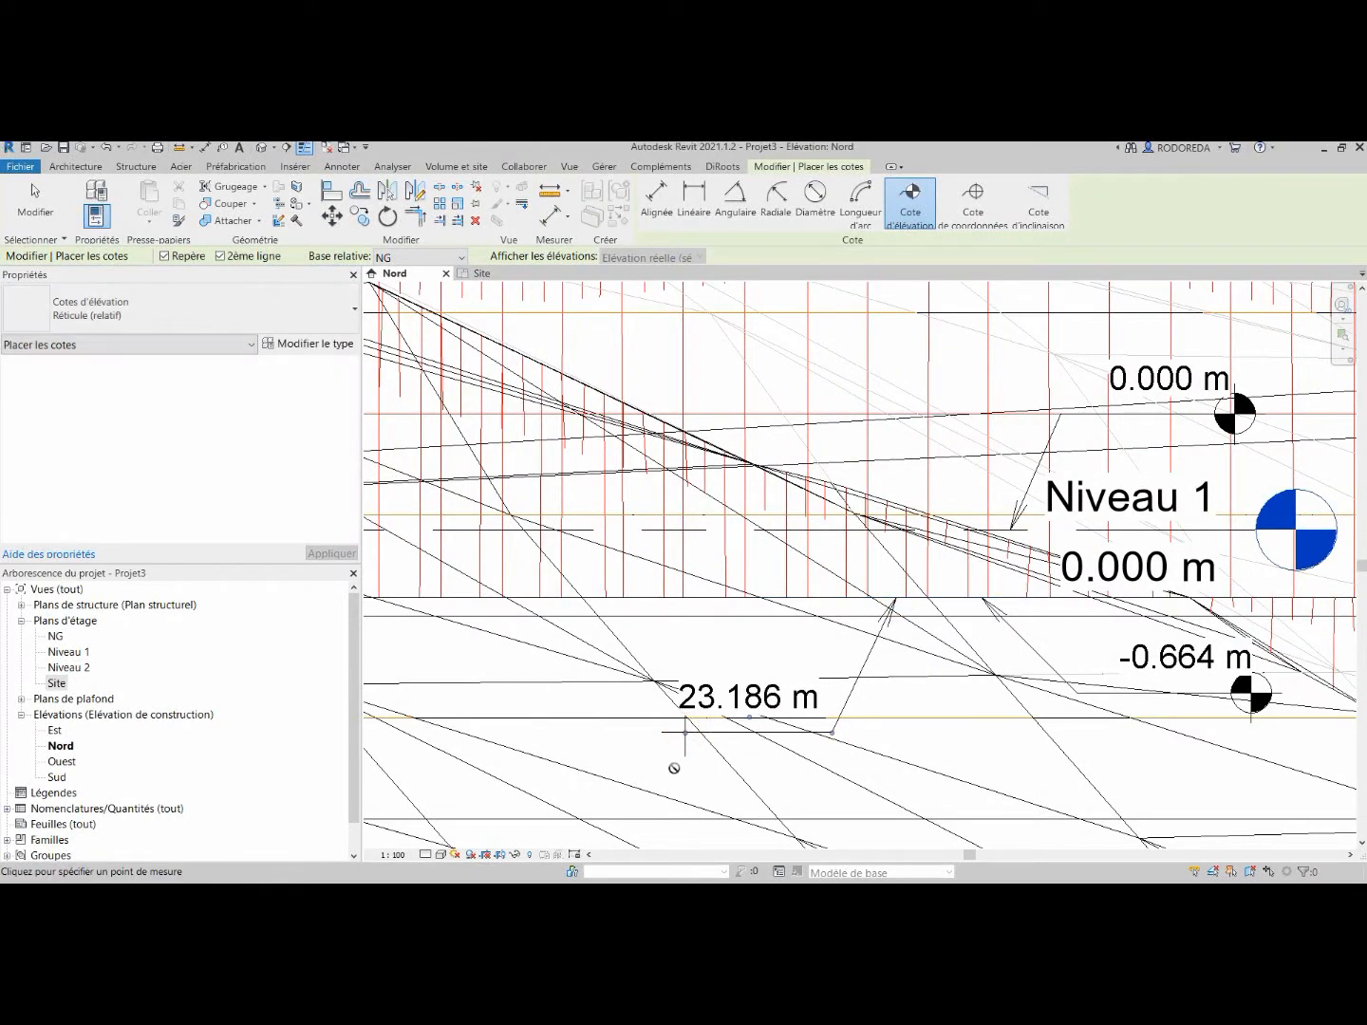
Place a Réticule (relatif) spot elevation relative to NG with a leader on the Niveau 1 line, and finish the command.
{"action": "left_click", "coordinate": [909, 529]}
{"action": "left_click", "coordinate": [860, 427]}
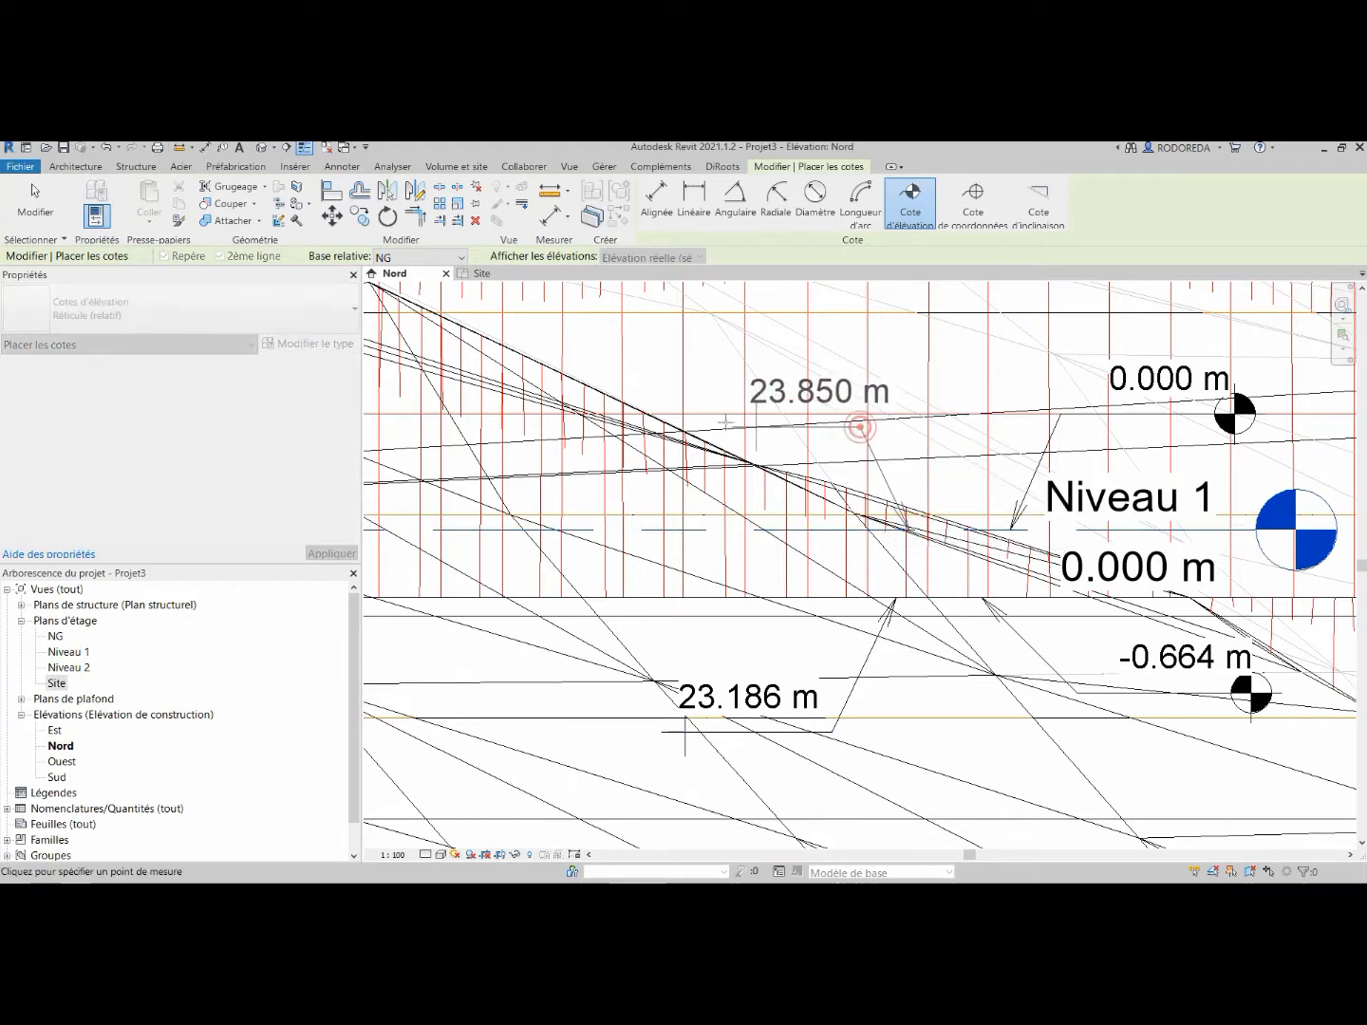
{"action": "left_click", "coordinate": [678, 424]}
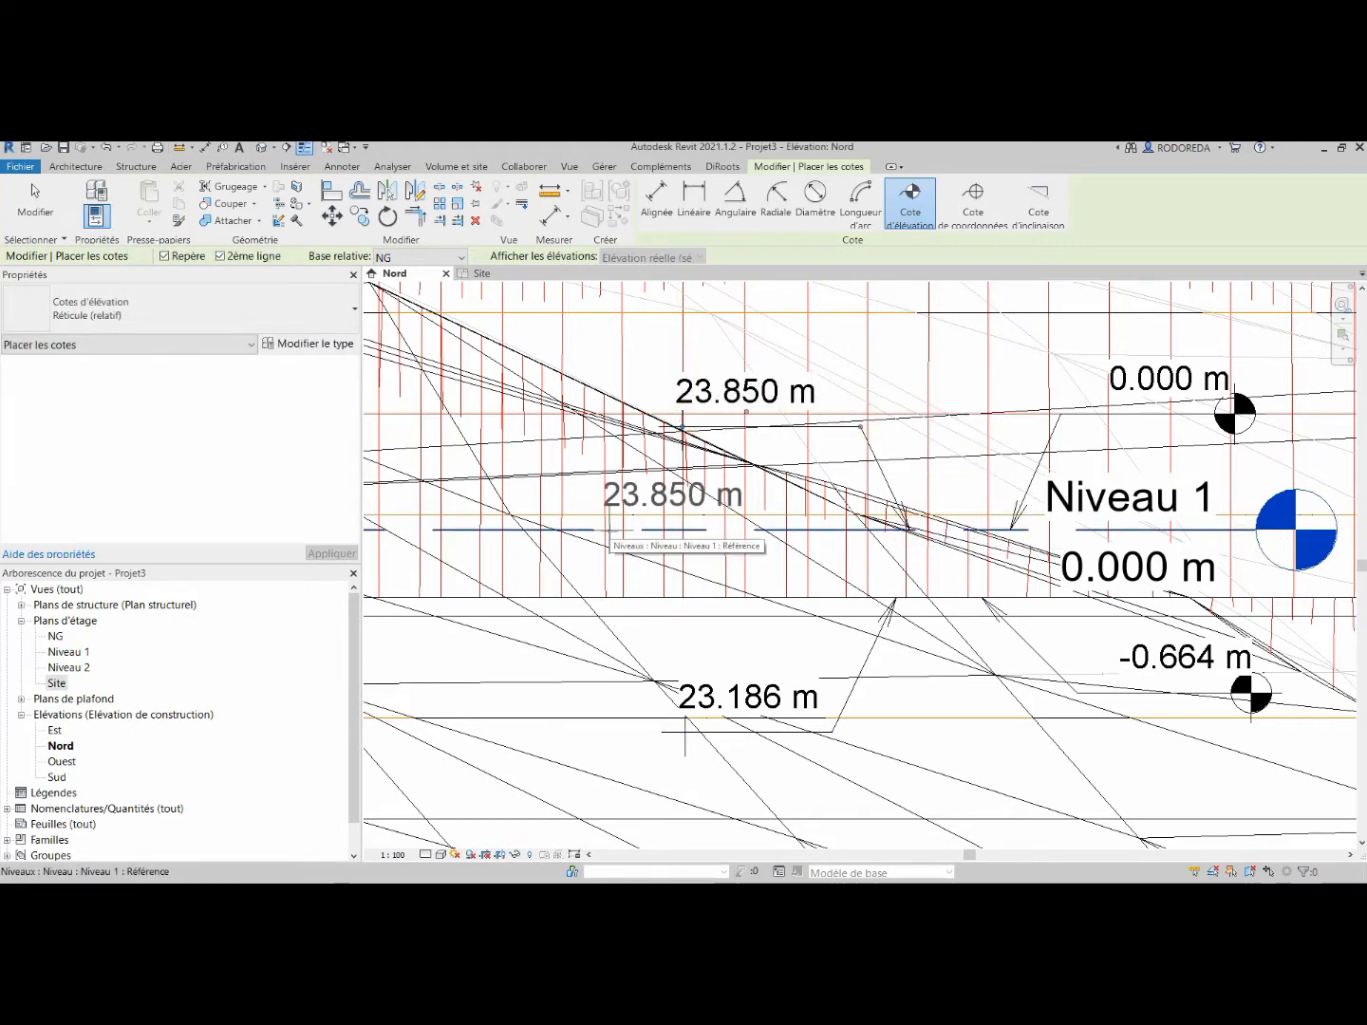
{"action": "scroll", "coordinate": [732, 473], "scroll_direction": "down", "scroll_amount": 2}
{"action": "scroll", "coordinate": [812, 517], "scroll_direction": "down", "scroll_amount": 5}
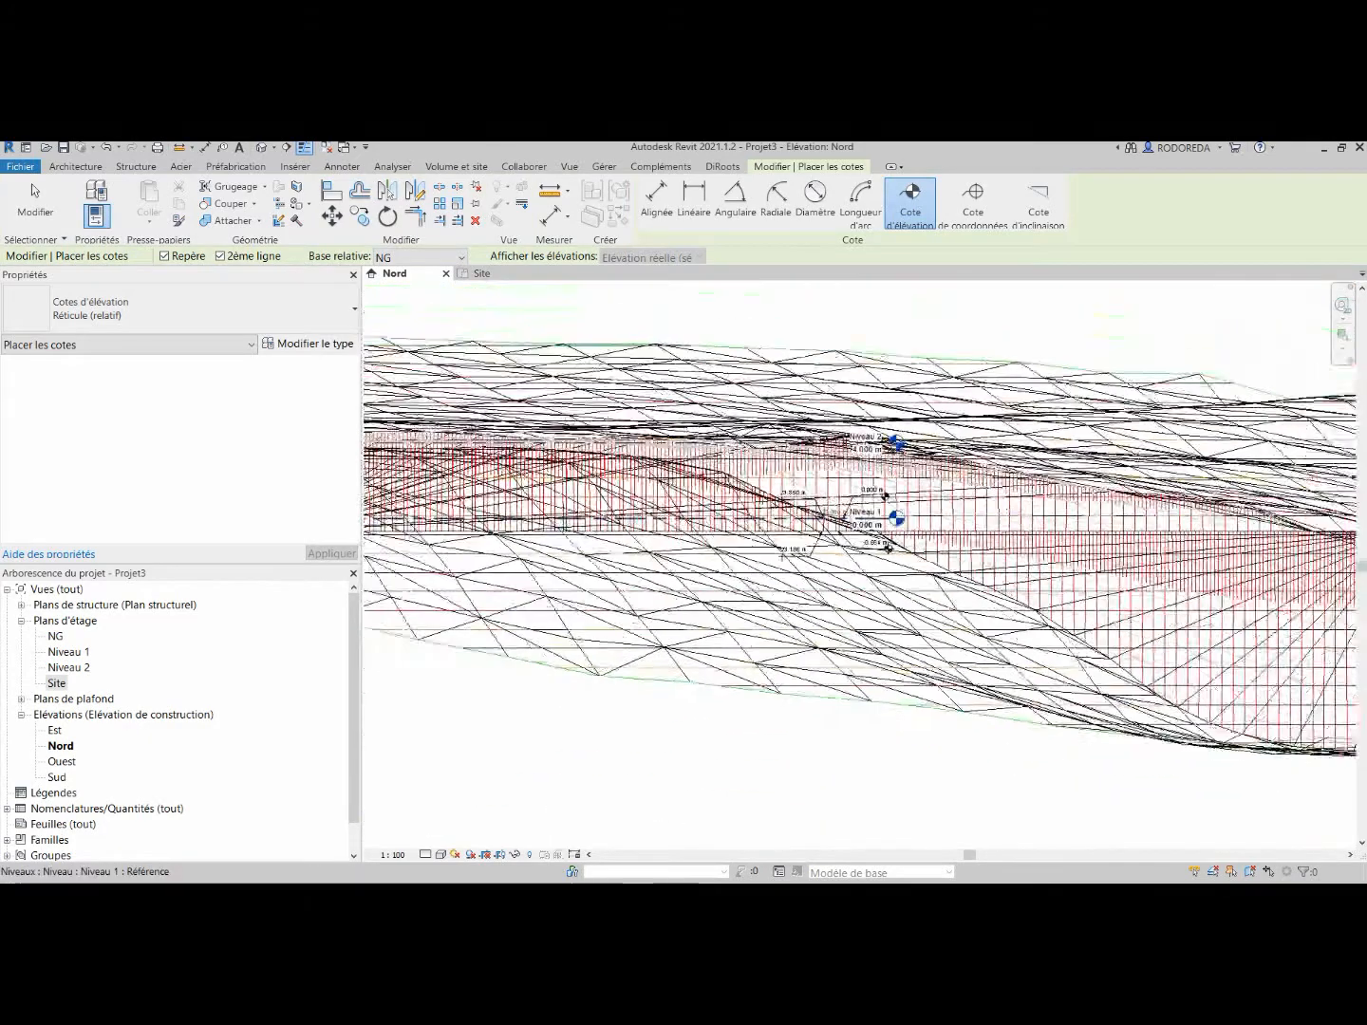
{"action": "key", "text": "Escape"}
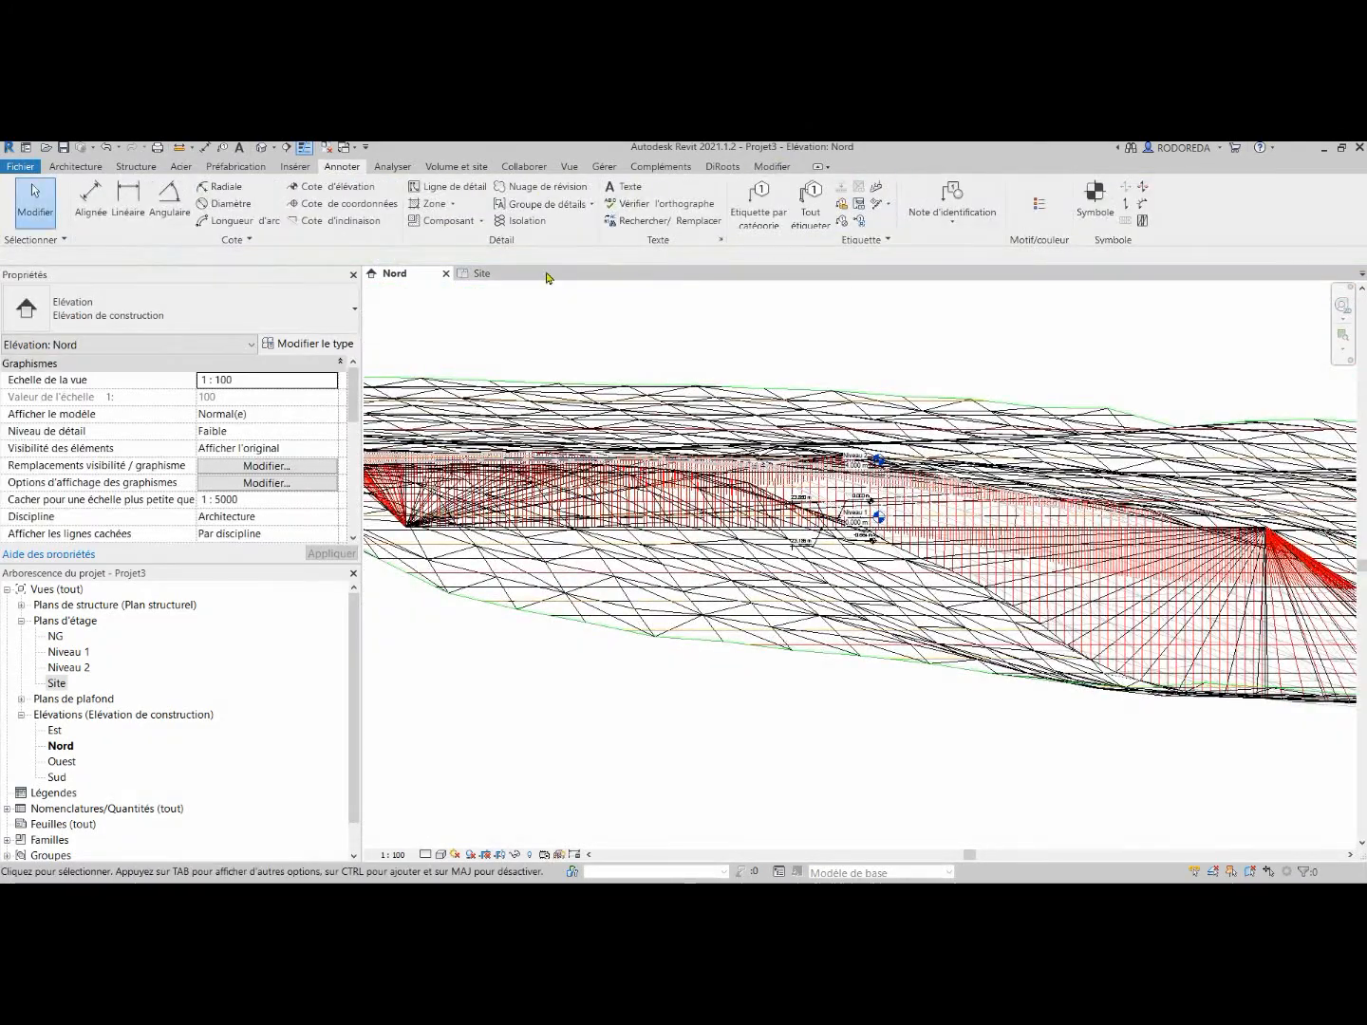
{"action": "scroll", "coordinate": [664, 472], "scroll_direction": "down", "scroll_amount": 2}
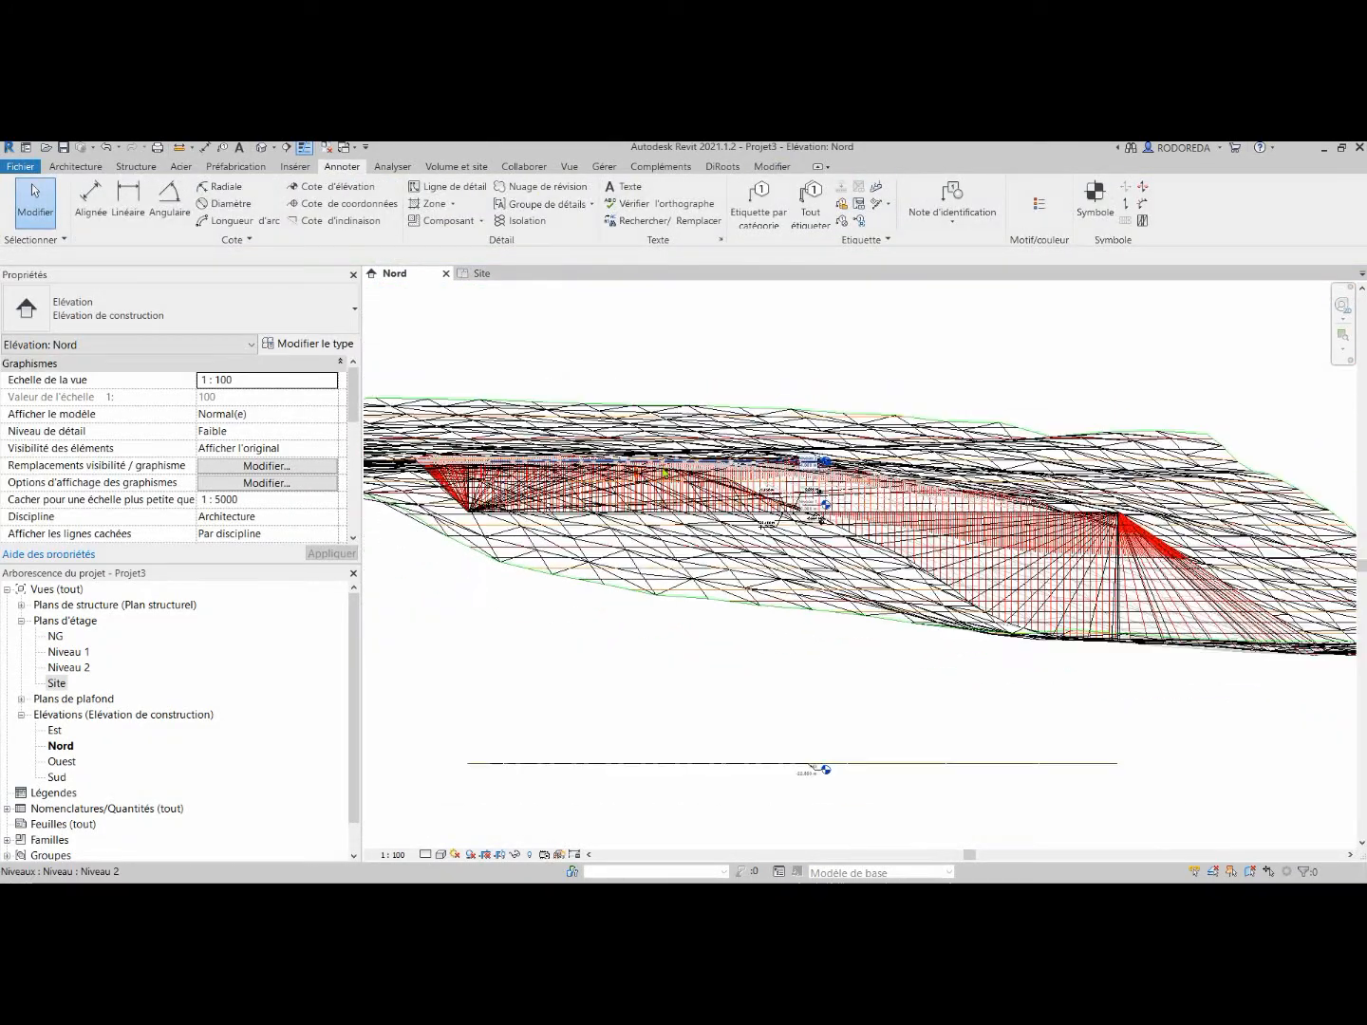
Open the default 3D view and orient it to show the terrain and platform from the rear-left corner.
{"action": "left_click", "coordinate": [569, 167]}
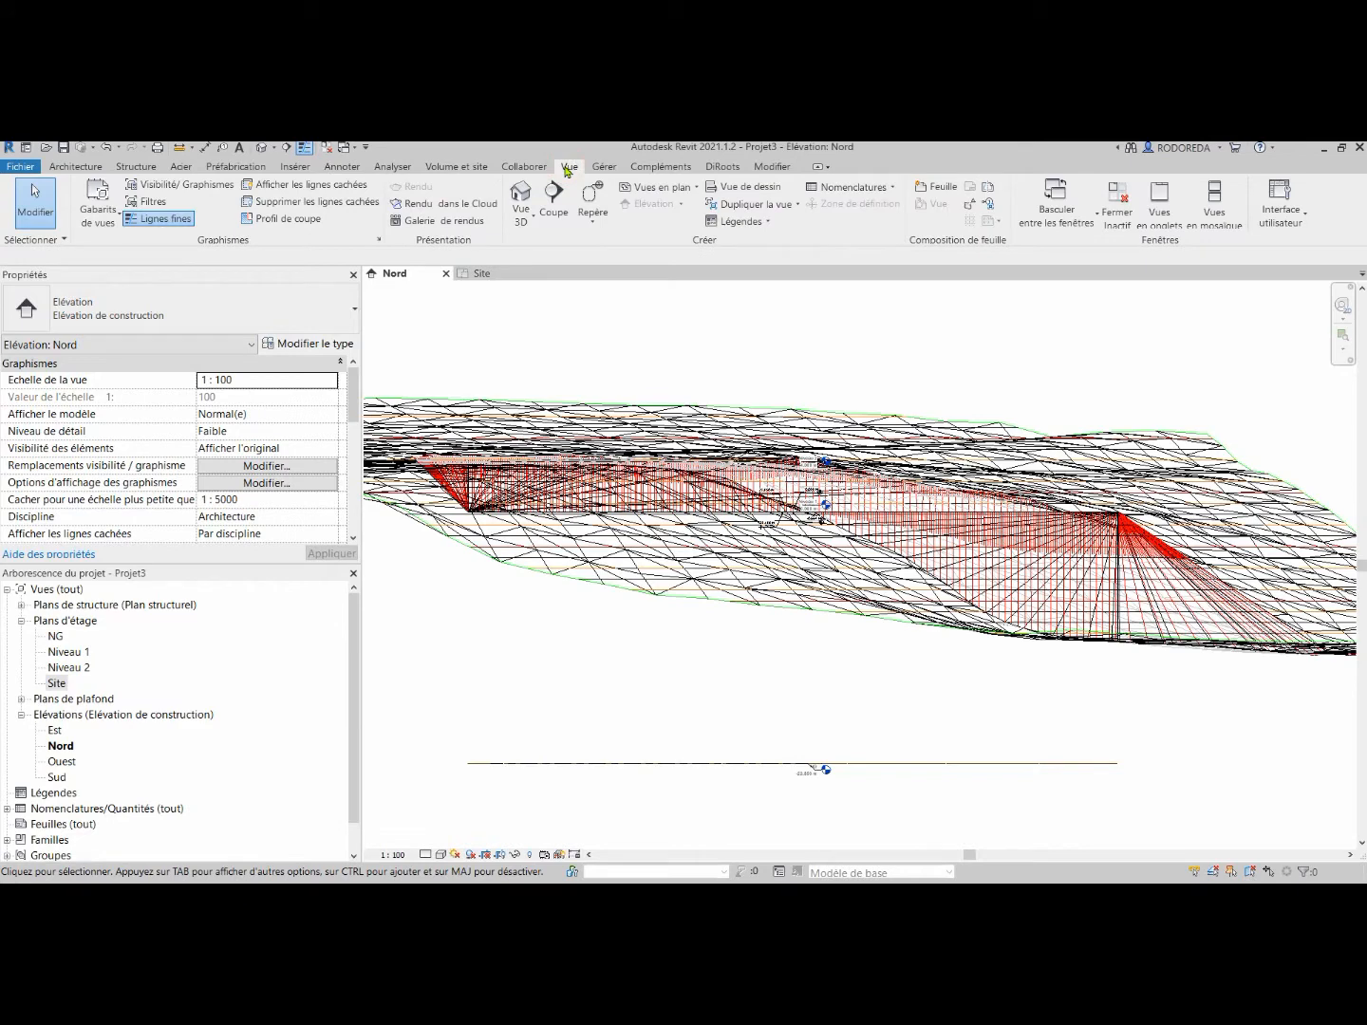
{"action": "left_click", "coordinate": [520, 220]}
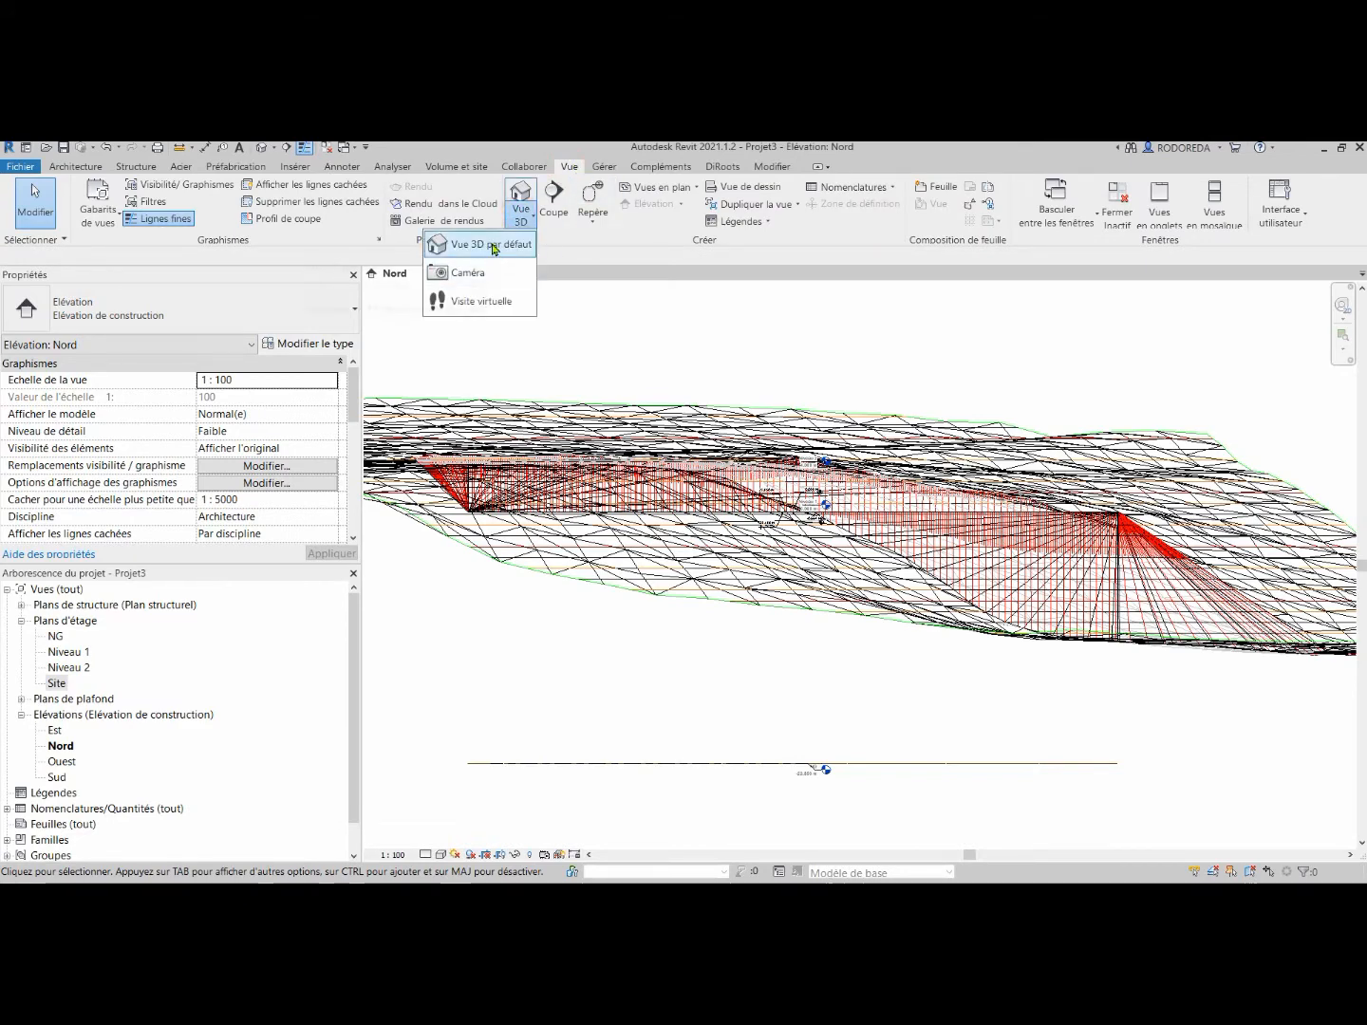
{"action": "left_click", "coordinate": [513, 244]}
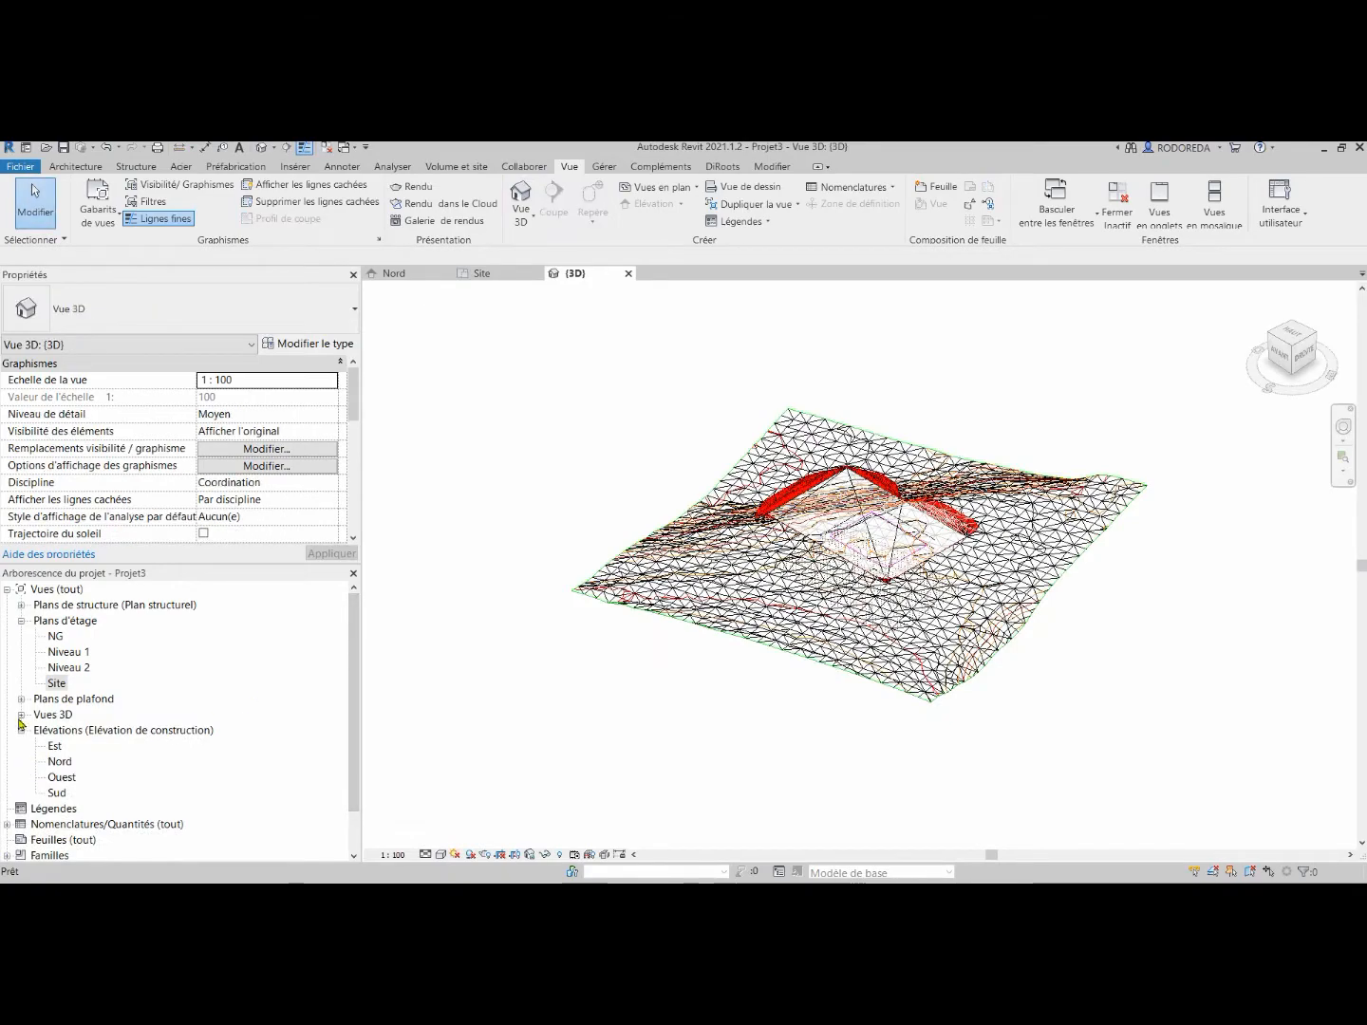
{"action": "left_click", "coordinate": [1267, 343]}
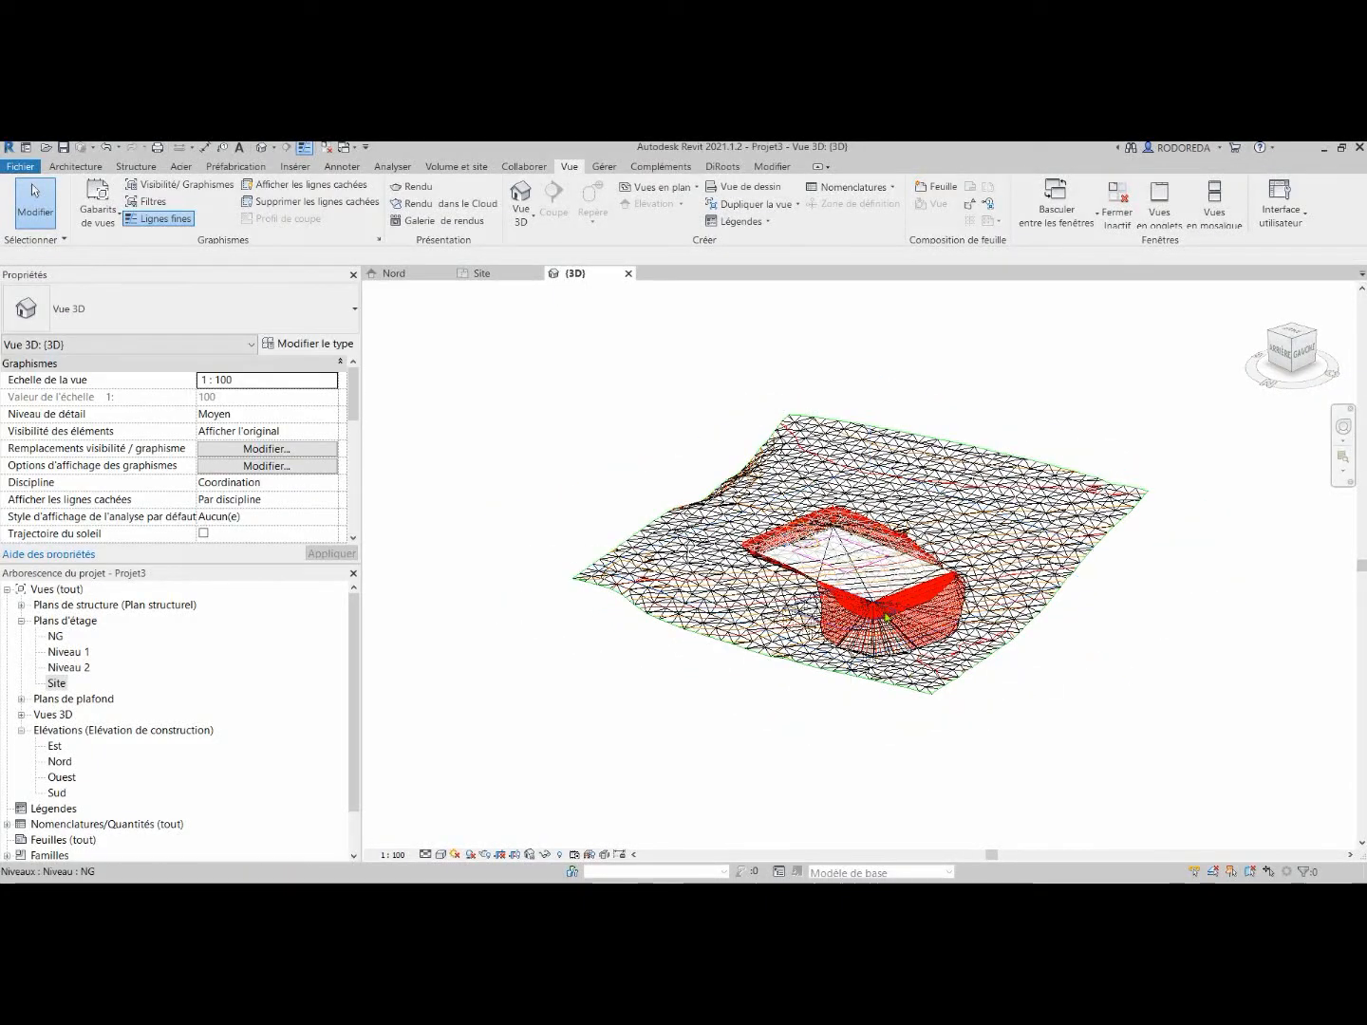
{"action": "scroll", "coordinate": [886, 617], "scroll_direction": "up", "scroll_amount": 2}
{"action": "scroll", "coordinate": [1175, 687], "scroll_direction": "down", "scroll_amount": 1}
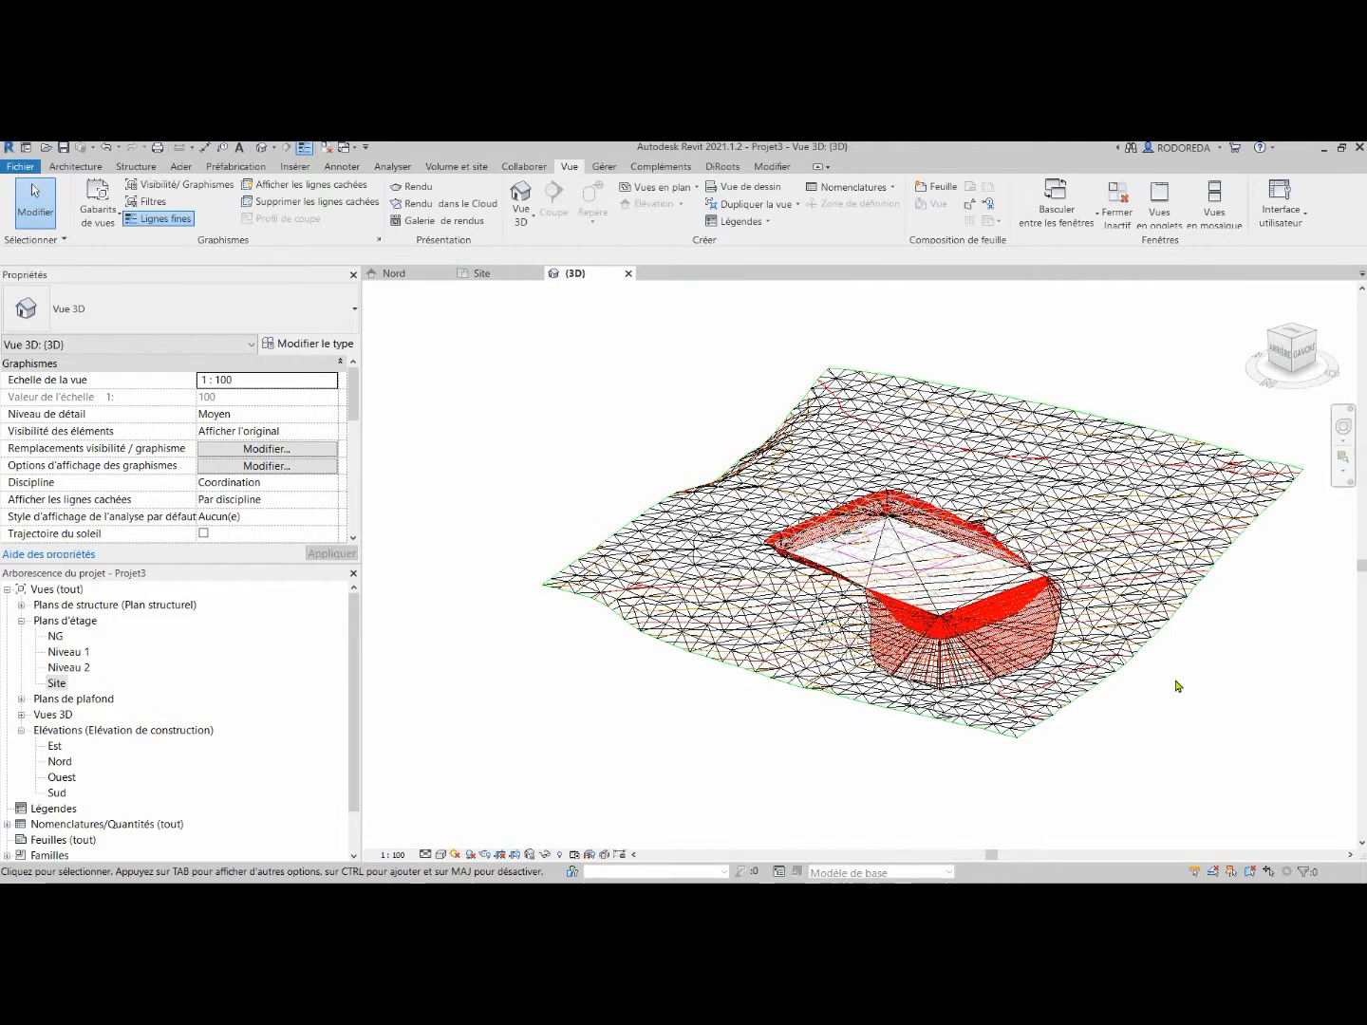
{"action": "scroll", "coordinate": [1175, 685], "scroll_direction": "up", "scroll_amount": 1}
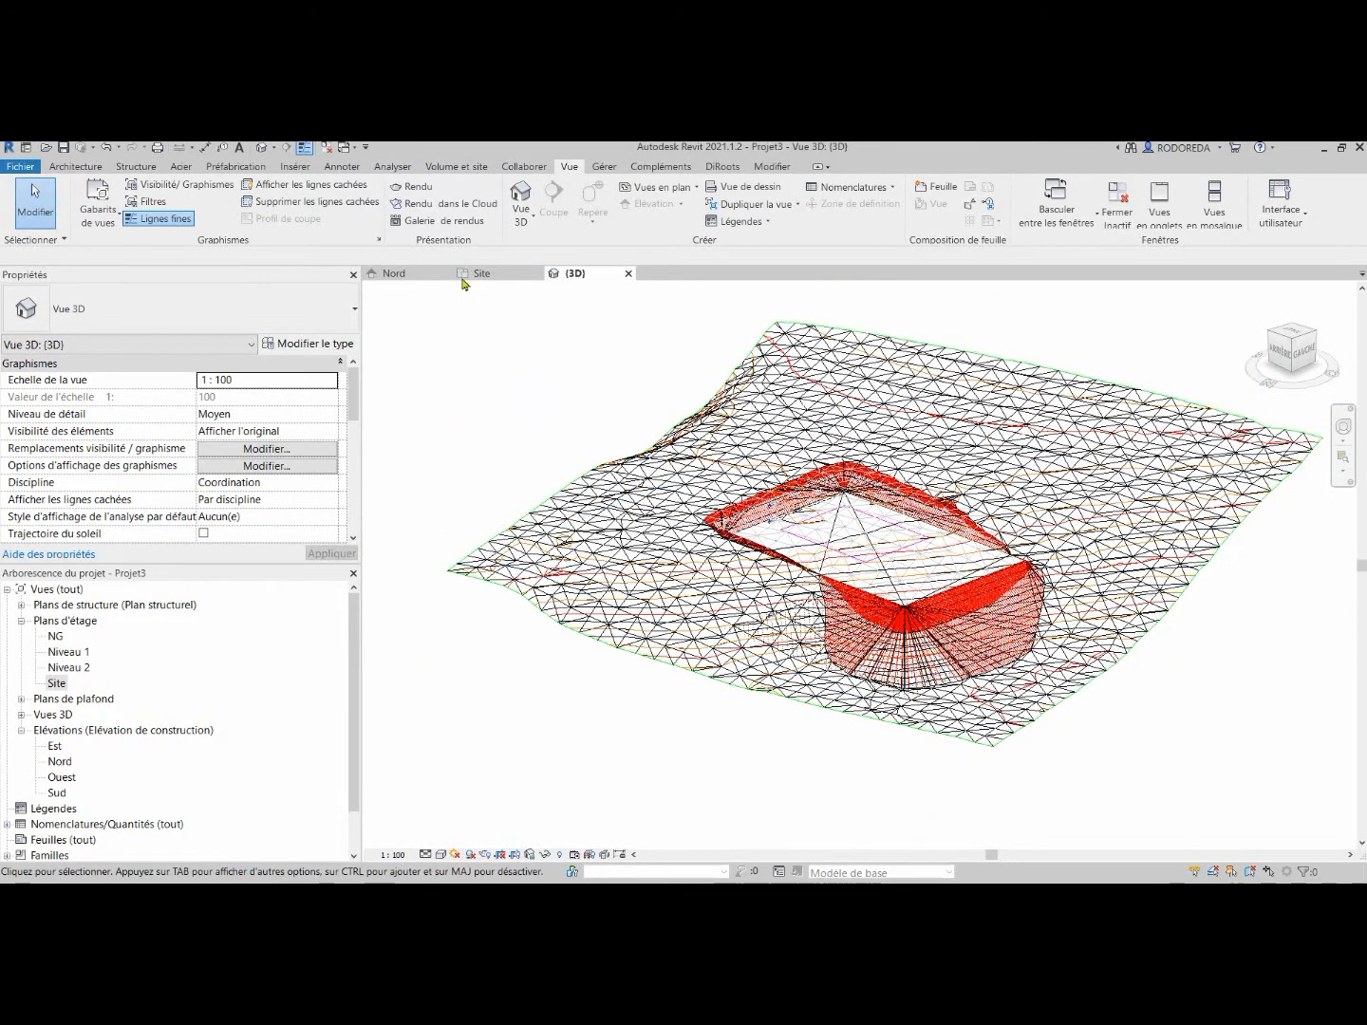
Start a topographic surface created from import, using the linked Terr LT Cacao.dwg terrain as the source instance.
{"action": "left_click", "coordinate": [451, 167]}
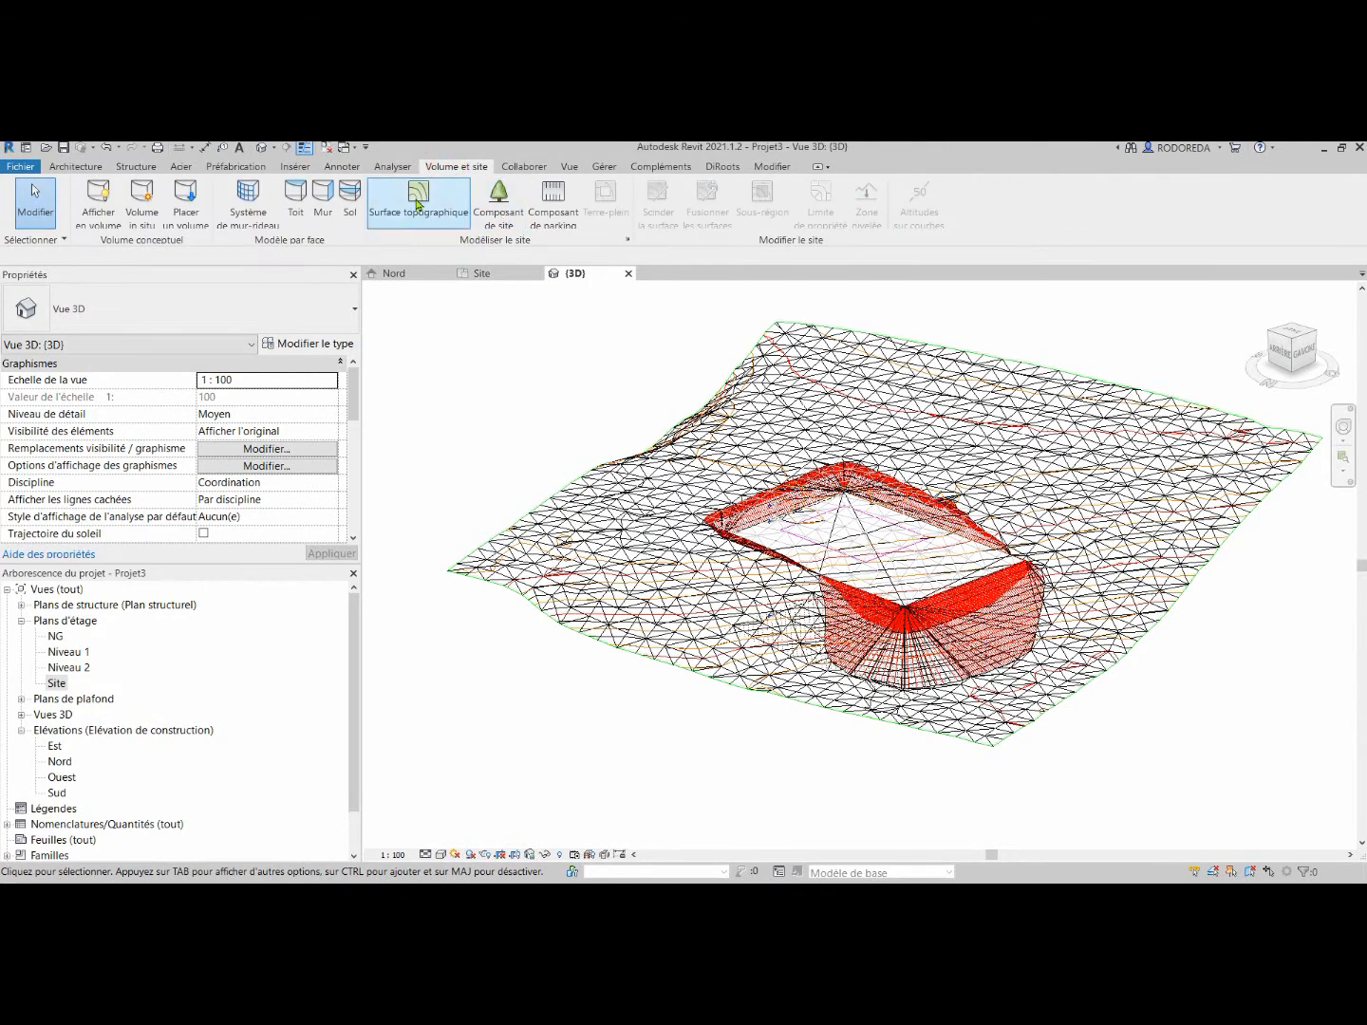
{"action": "left_click", "coordinate": [442, 199]}
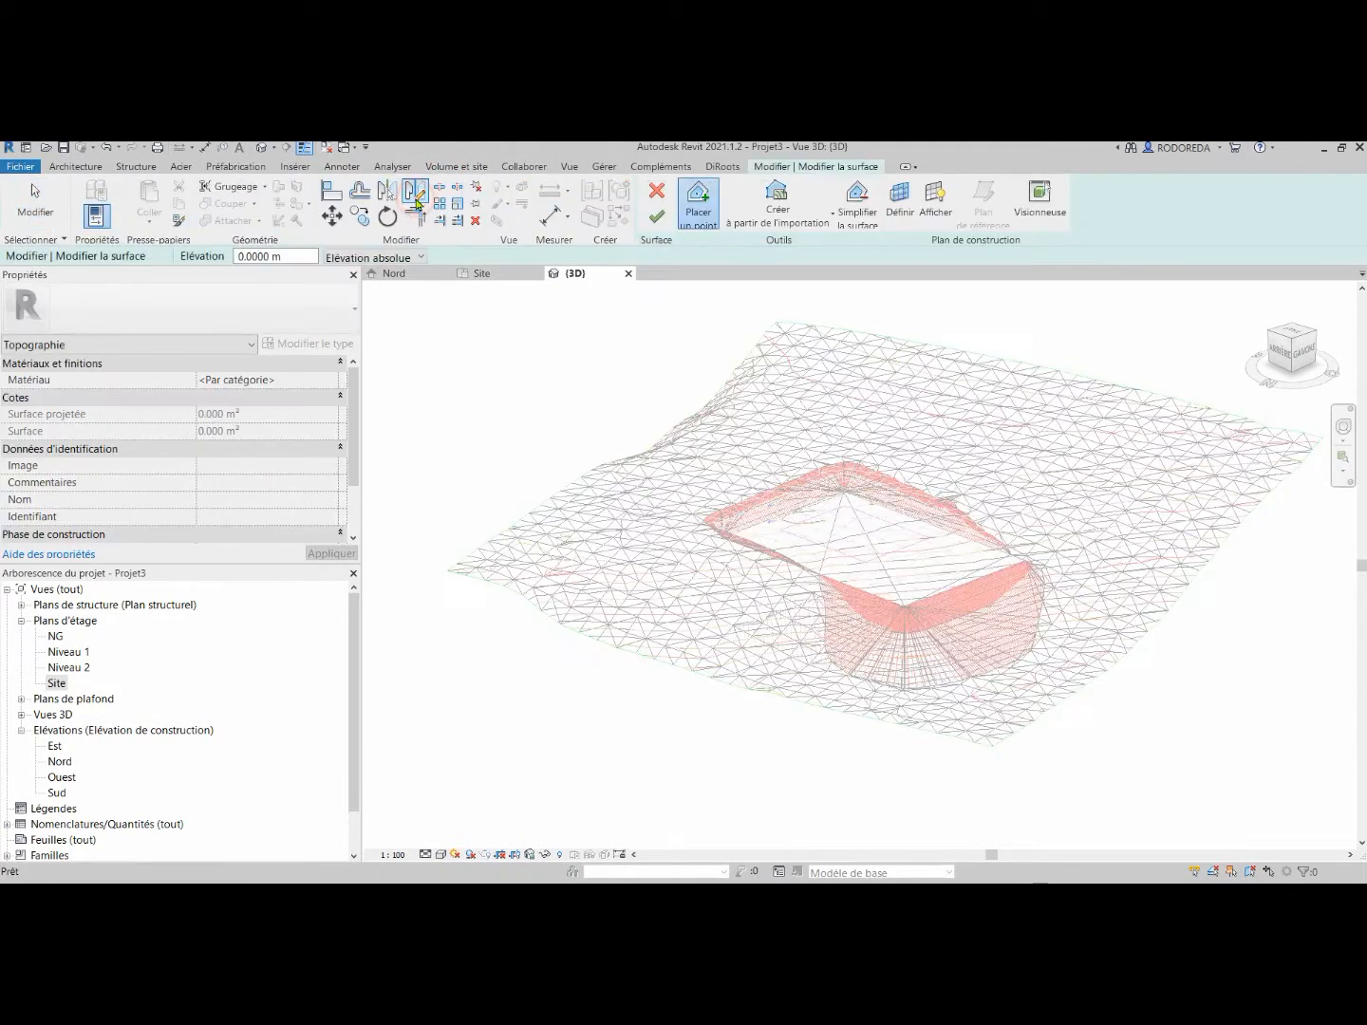
{"action": "left_click", "coordinate": [766, 217]}
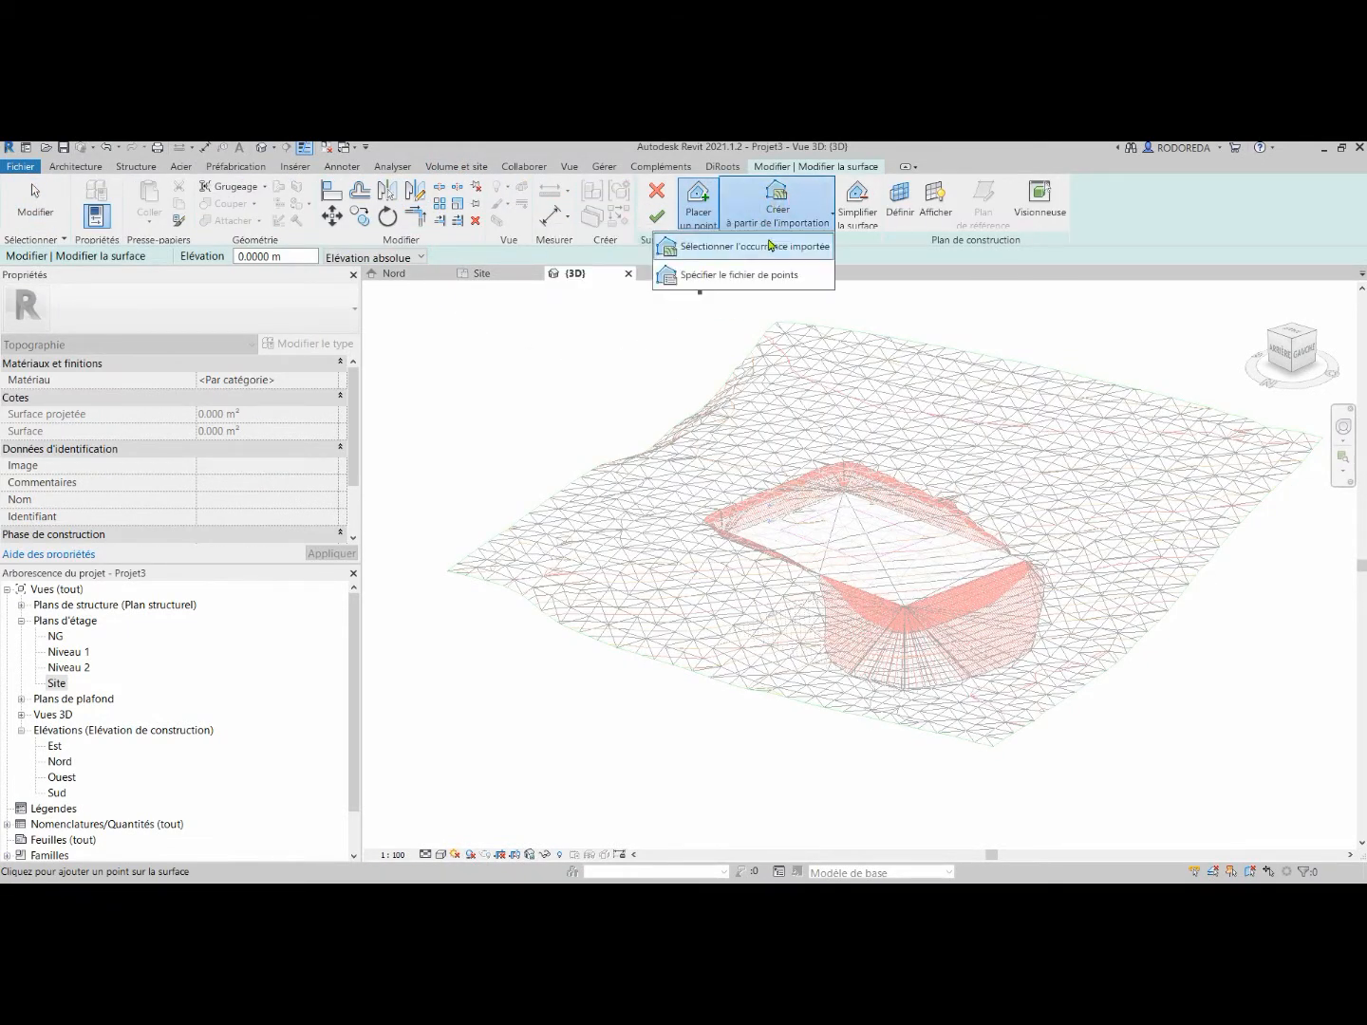
{"action": "left_click", "coordinate": [768, 247]}
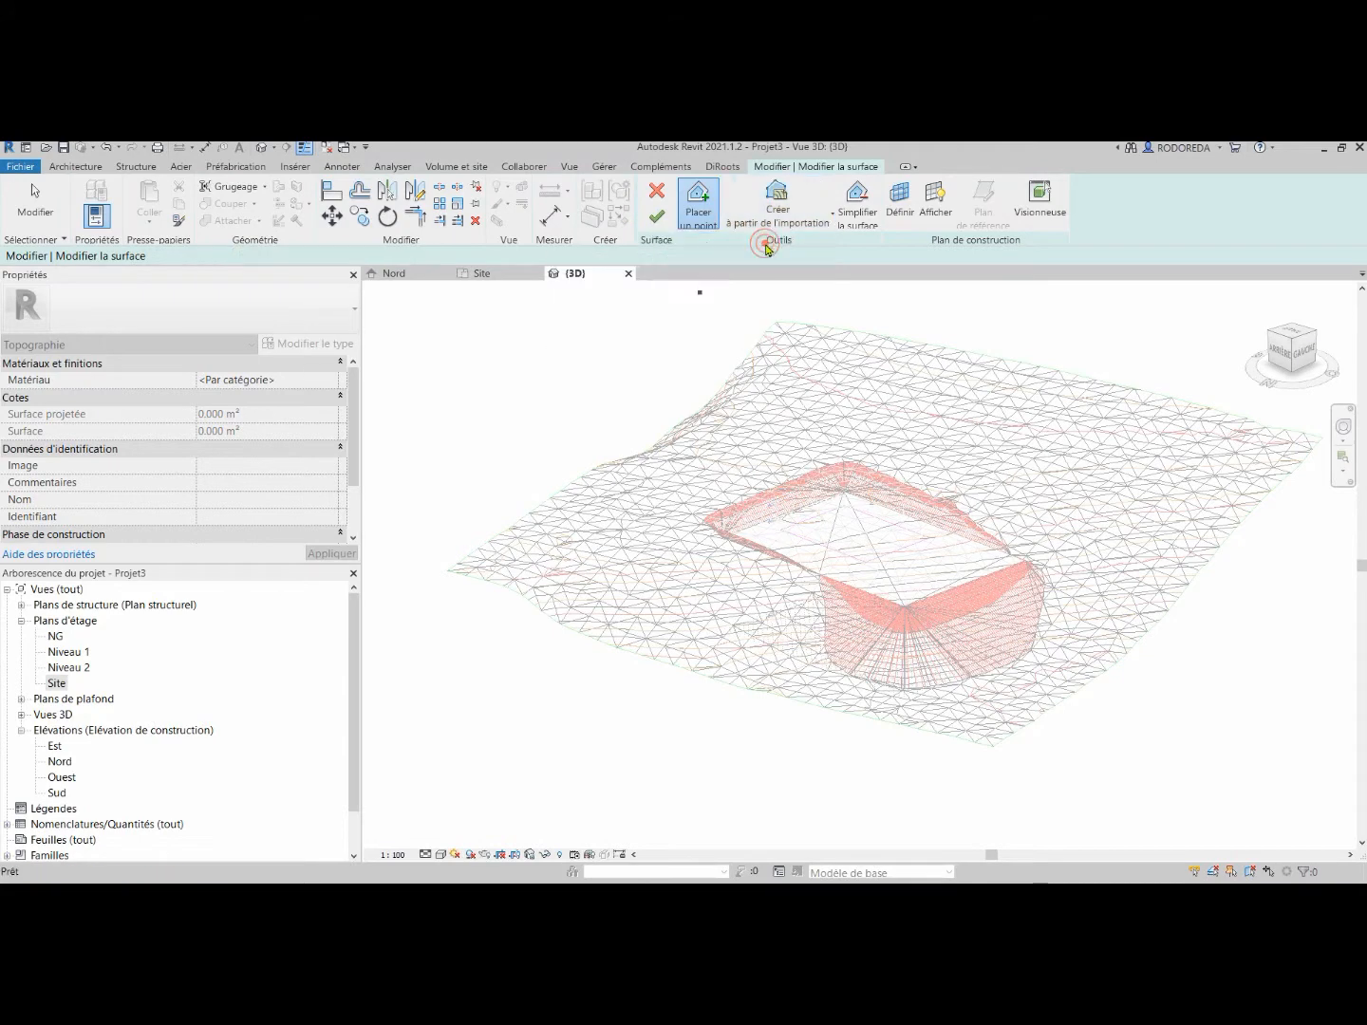
{"action": "left_click", "coordinate": [851, 371]}
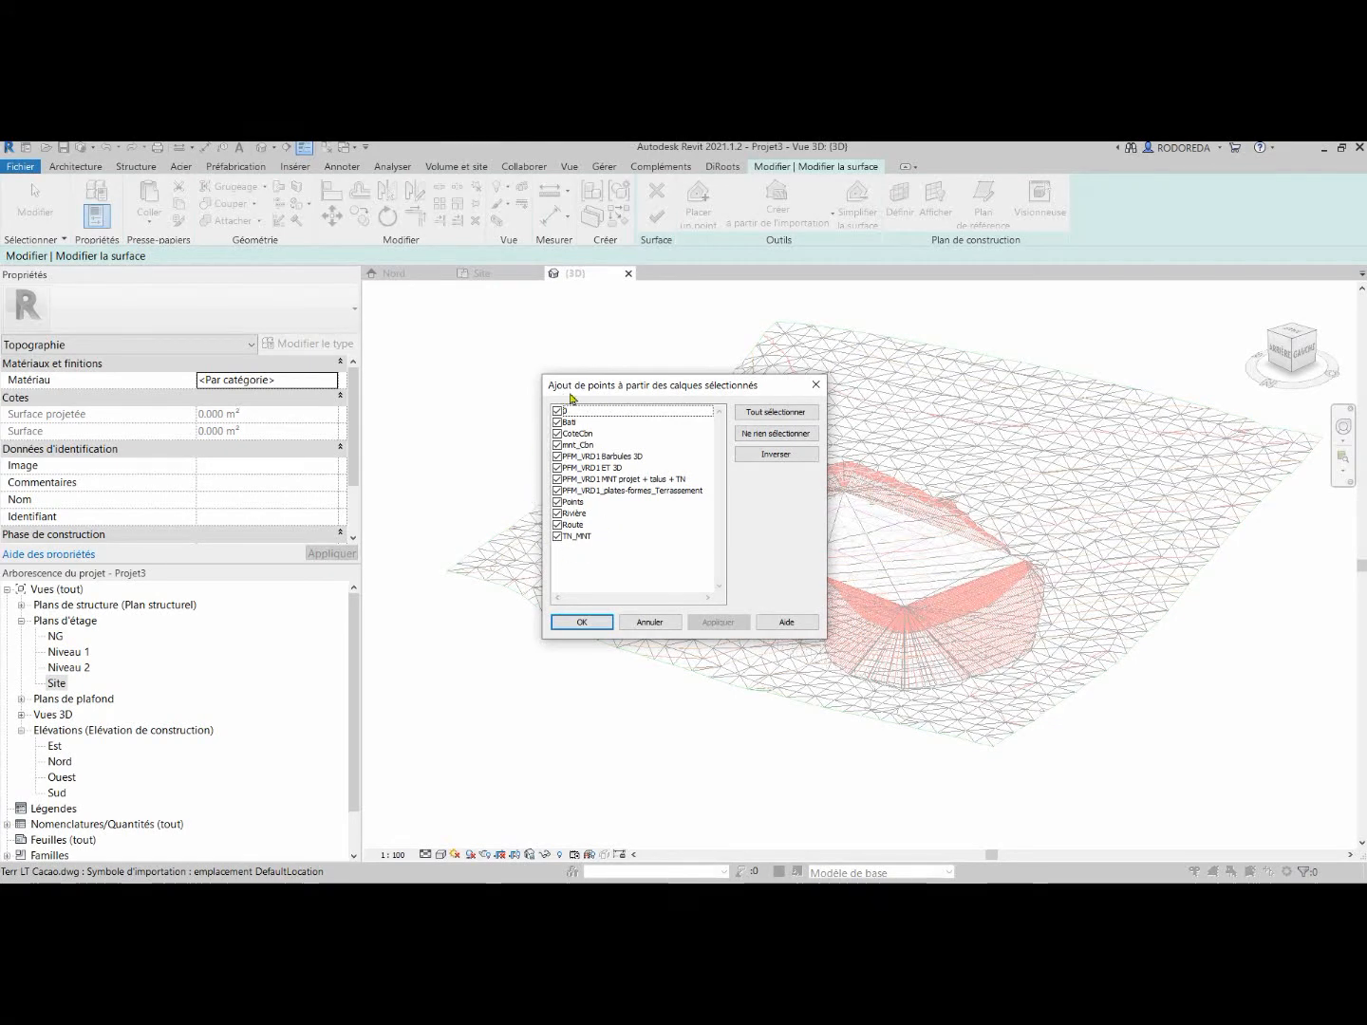
Generate the surface points from only the layers PFM_VRD1 Barbules 3D, PFM_VRD1 ET 3D and PFM_VRD1 MNT projet + talus + TN.
{"action": "left_click", "coordinate": [751, 437]}
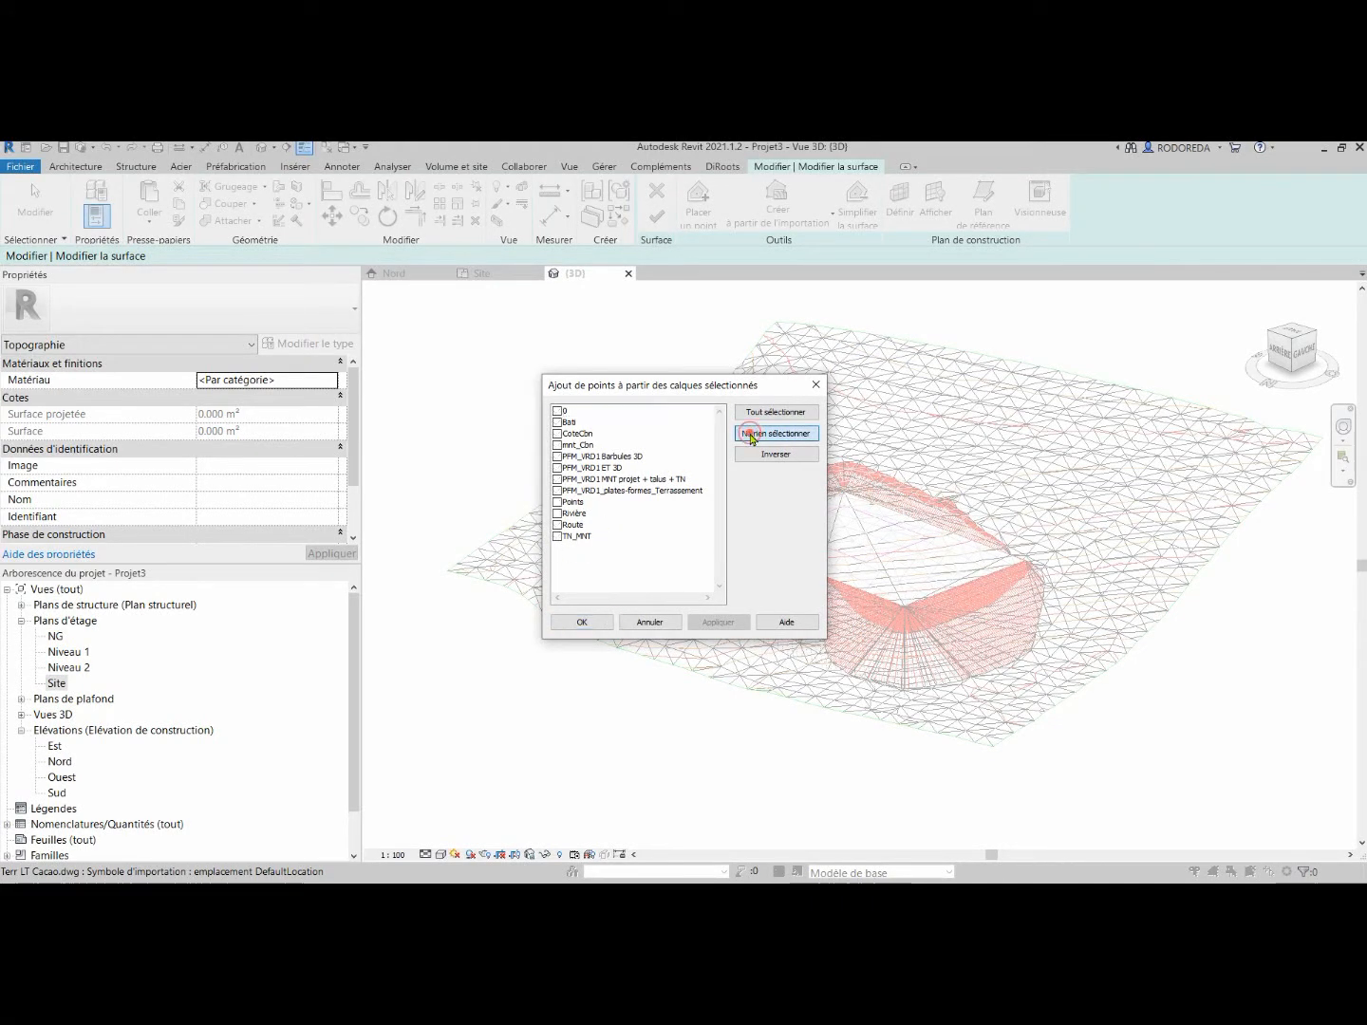
{"action": "left_click", "coordinate": [558, 459]}
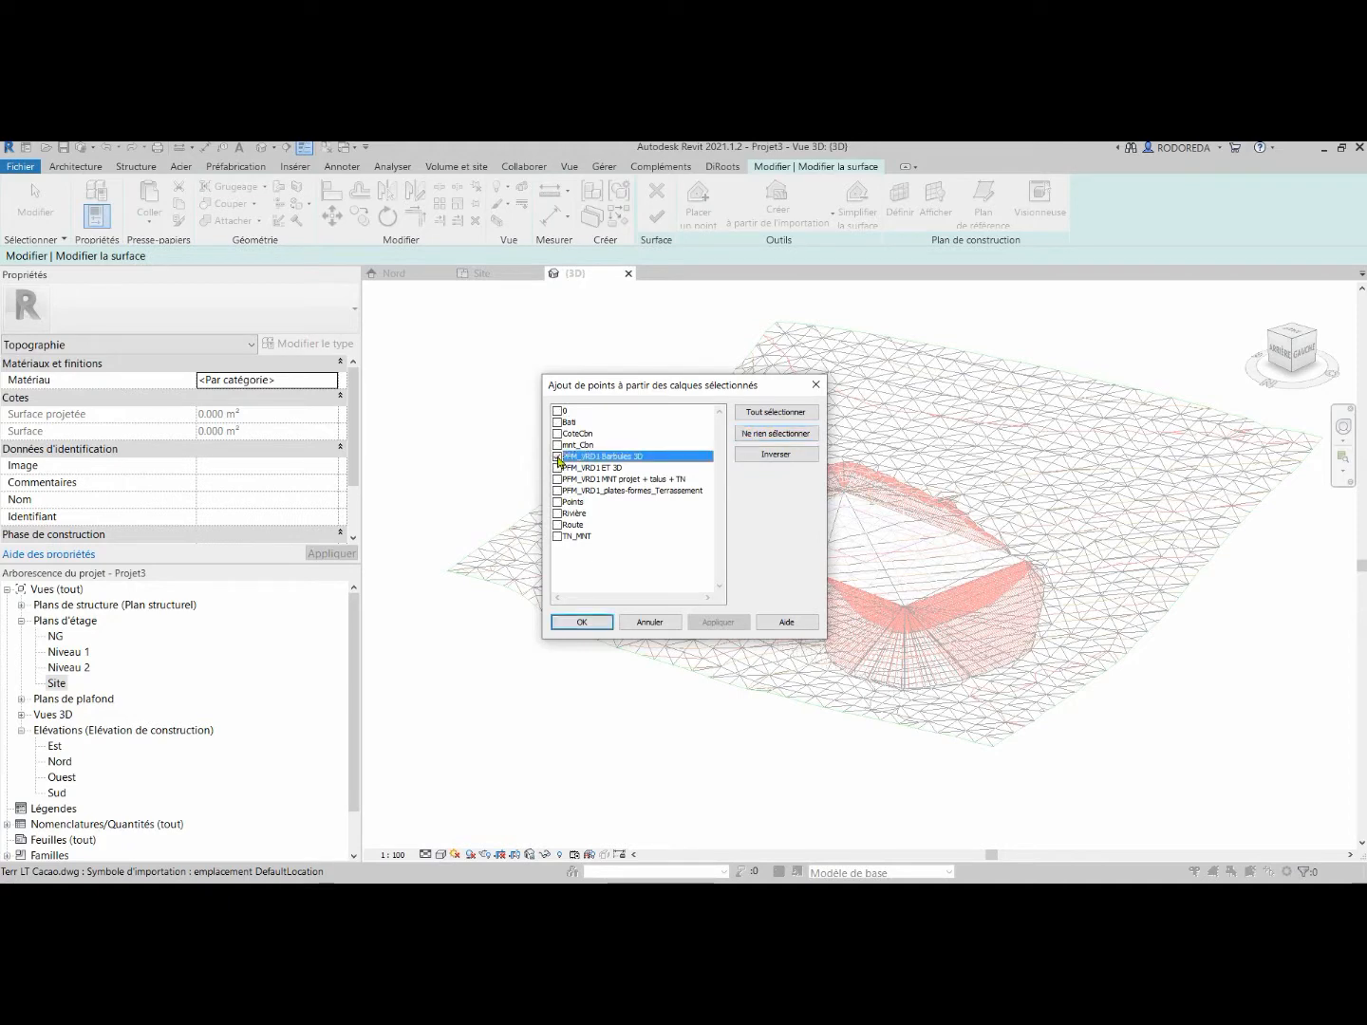
{"action": "left_click", "coordinate": [557, 469]}
{"action": "left_click", "coordinate": [557, 480]}
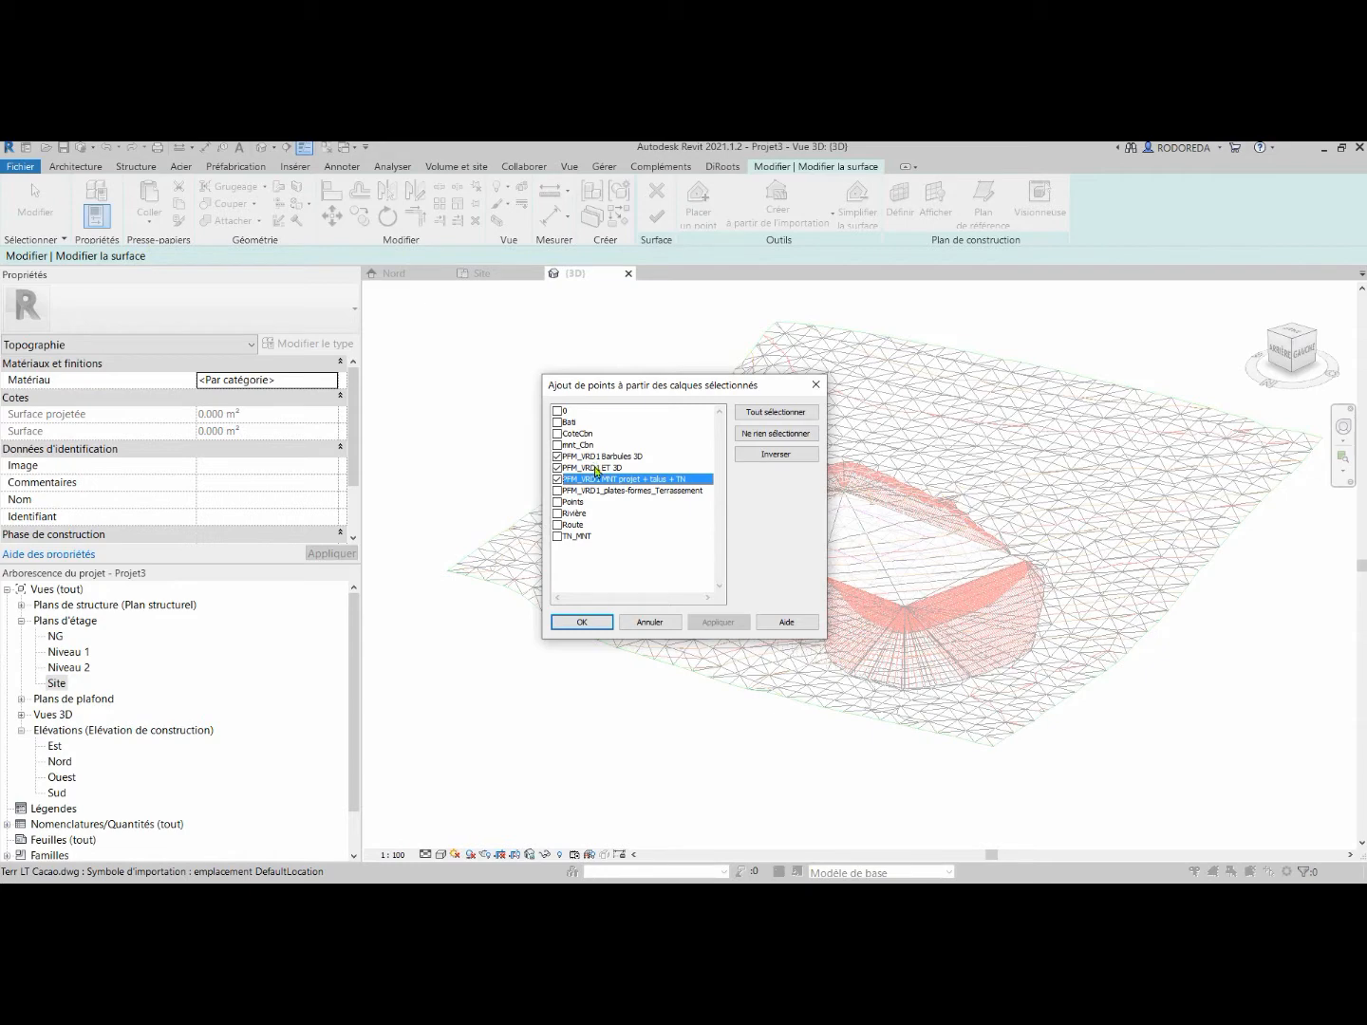
{"action": "left_click", "coordinate": [582, 623]}
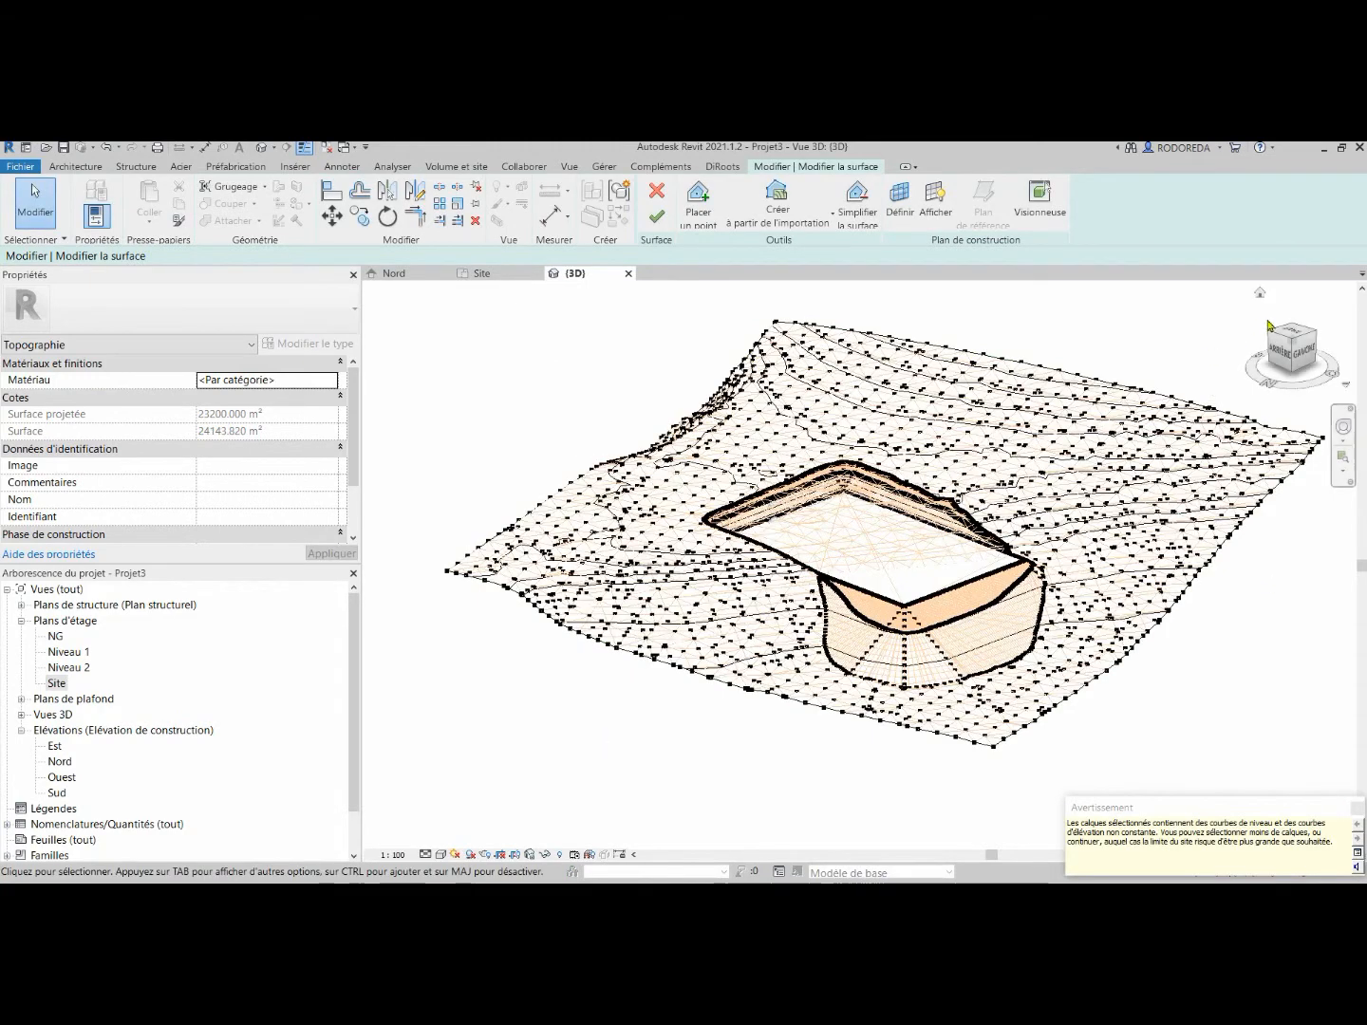
Inspect the generated surface points from the left side and the front-left corner, and finish the topographic surface.
{"action": "left_click", "coordinate": [1308, 353]}
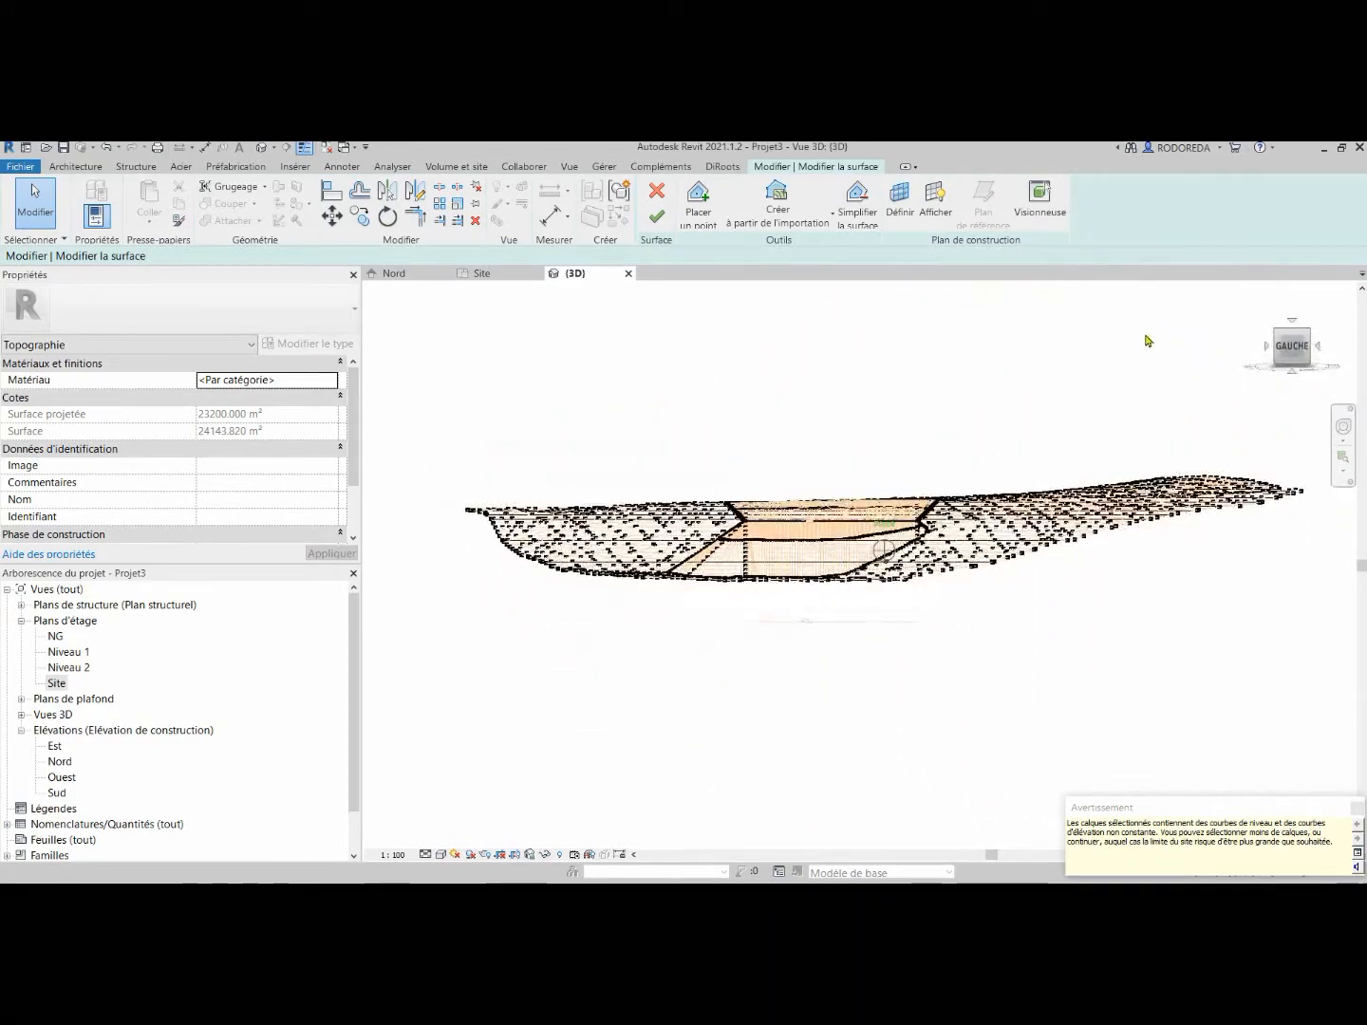
{"action": "mouse_move", "coordinate": [1151, 339]}
{"action": "middle_mouse_down", "text": "shift"}
{"action": "mouse_move", "coordinate": [1114, 390]}
{"action": "mouse_move", "coordinate": [987, 402]}
{"action": "middle_mouse_up", "text": "shift"}
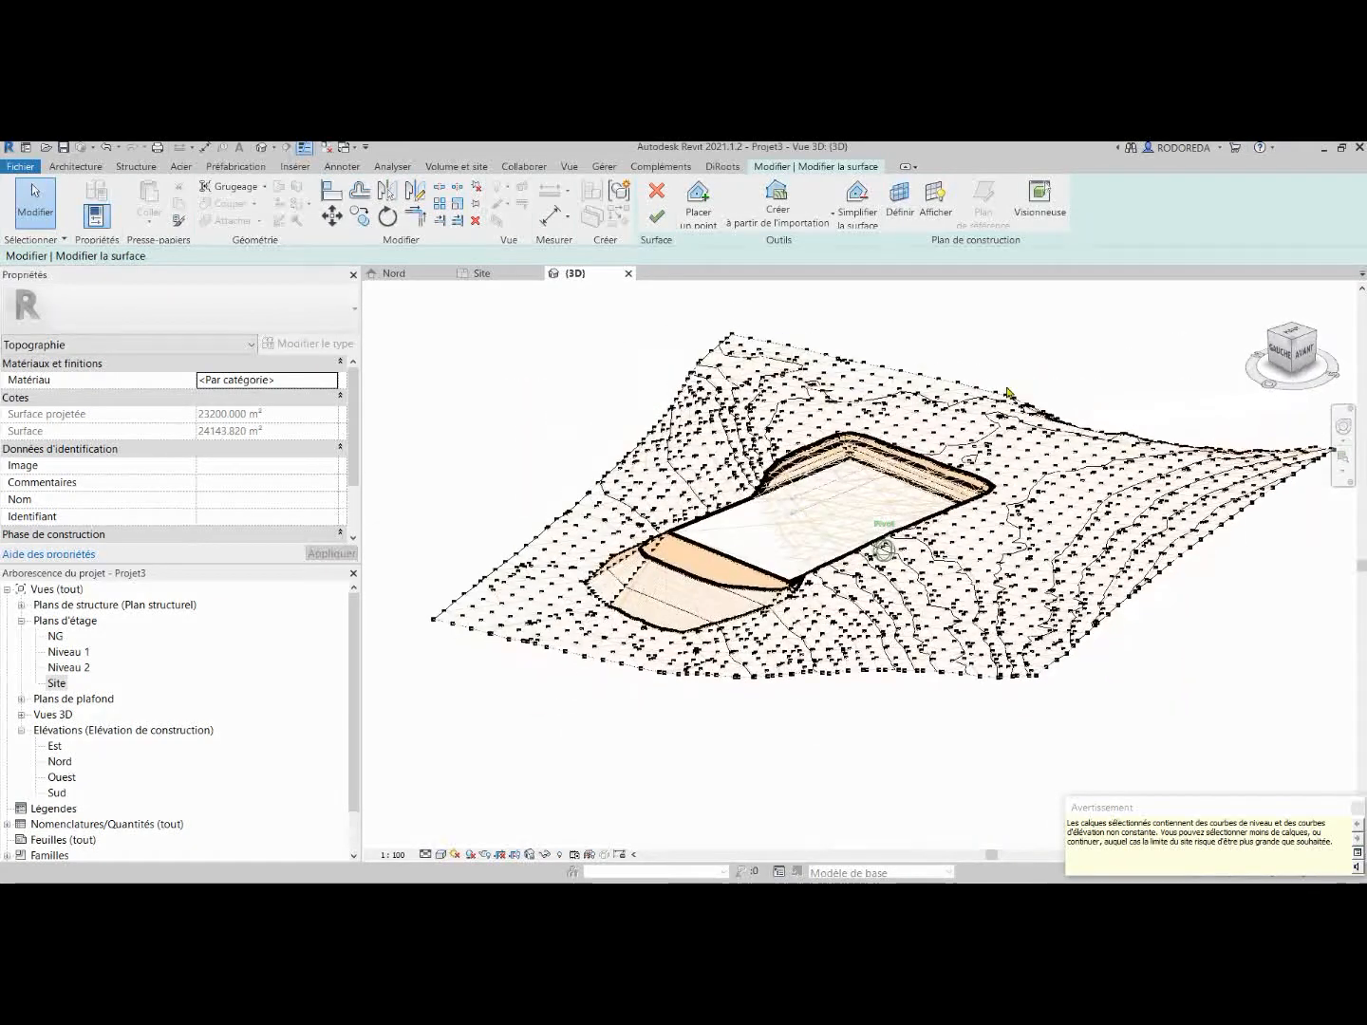
{"action": "left_click", "coordinate": [659, 218]}
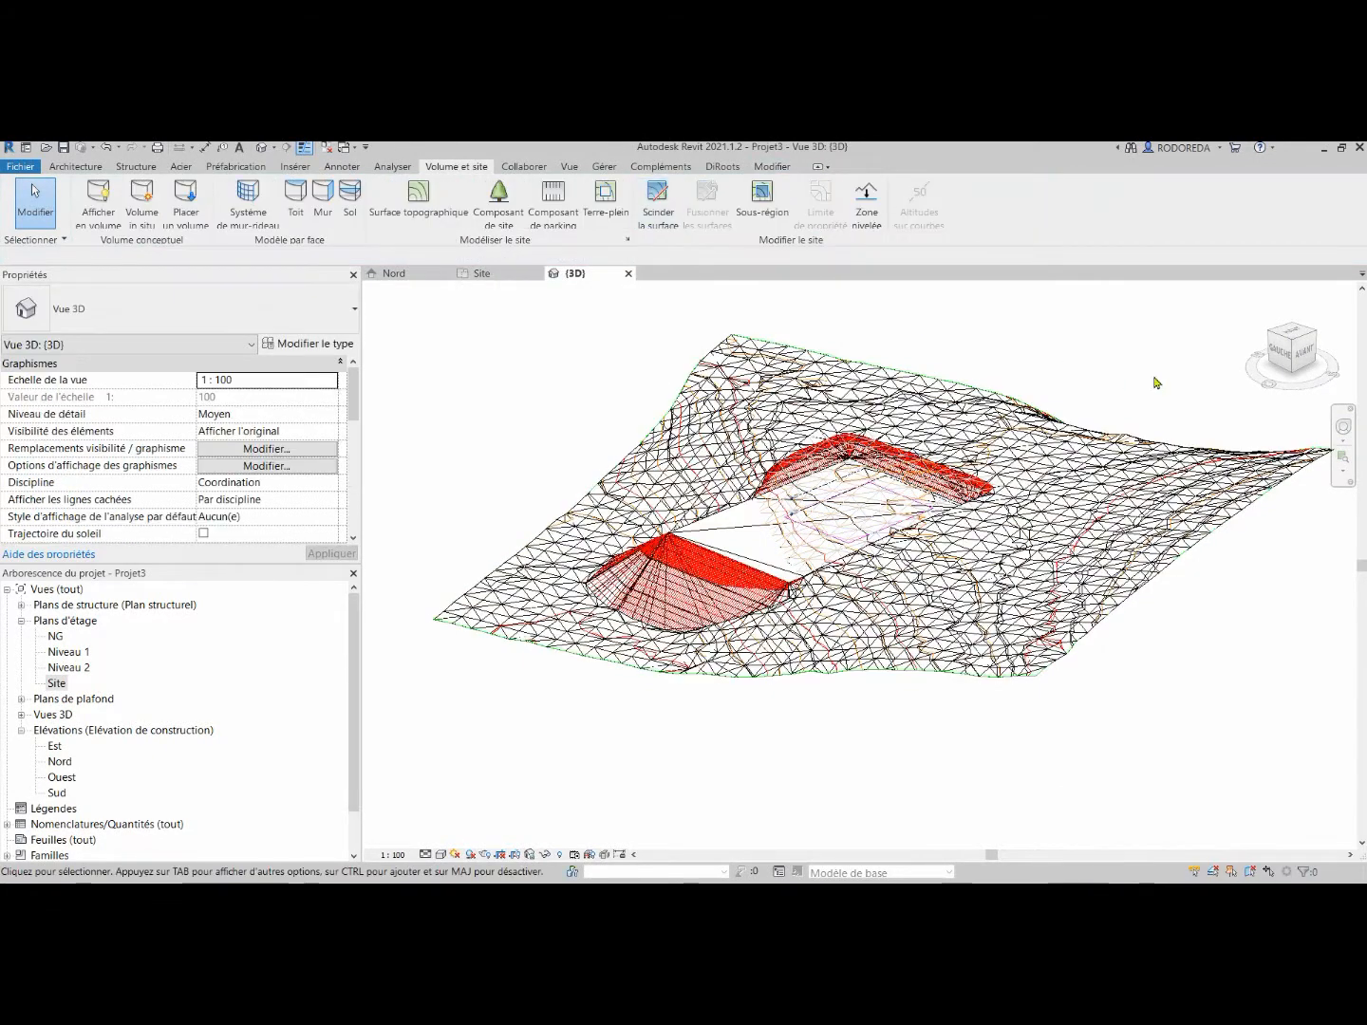
Hide the linked Terr LT Cacao.dwg element in the 3D view, leaving the topographic surface shown.
{"action": "scroll", "coordinate": [1007, 382], "scroll_direction": "up", "scroll_amount": 2}
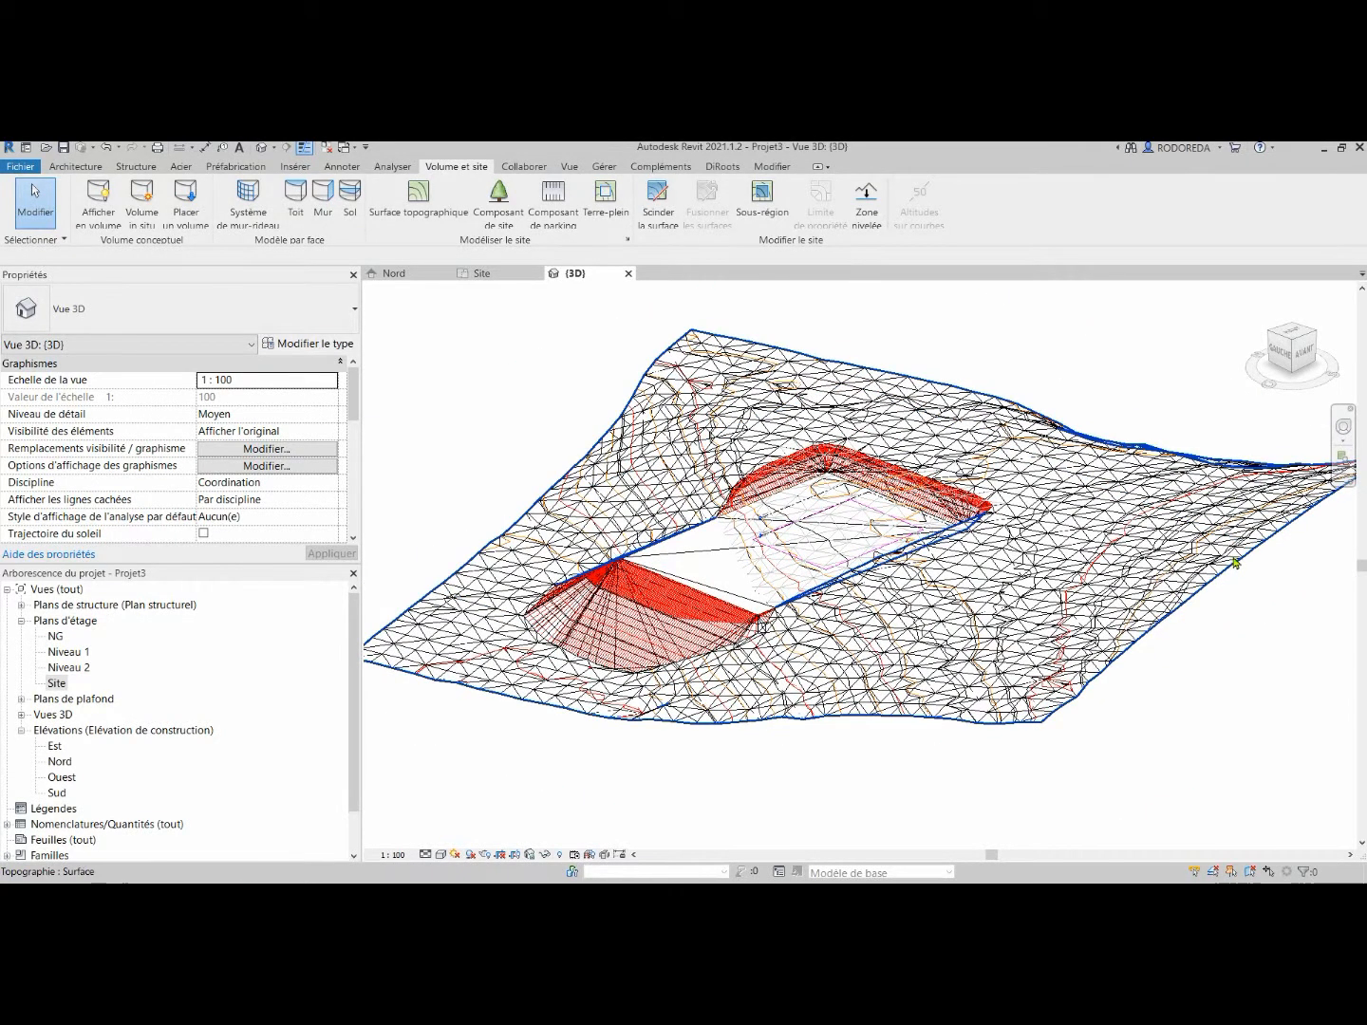
{"action": "left_click", "coordinate": [1213, 527]}
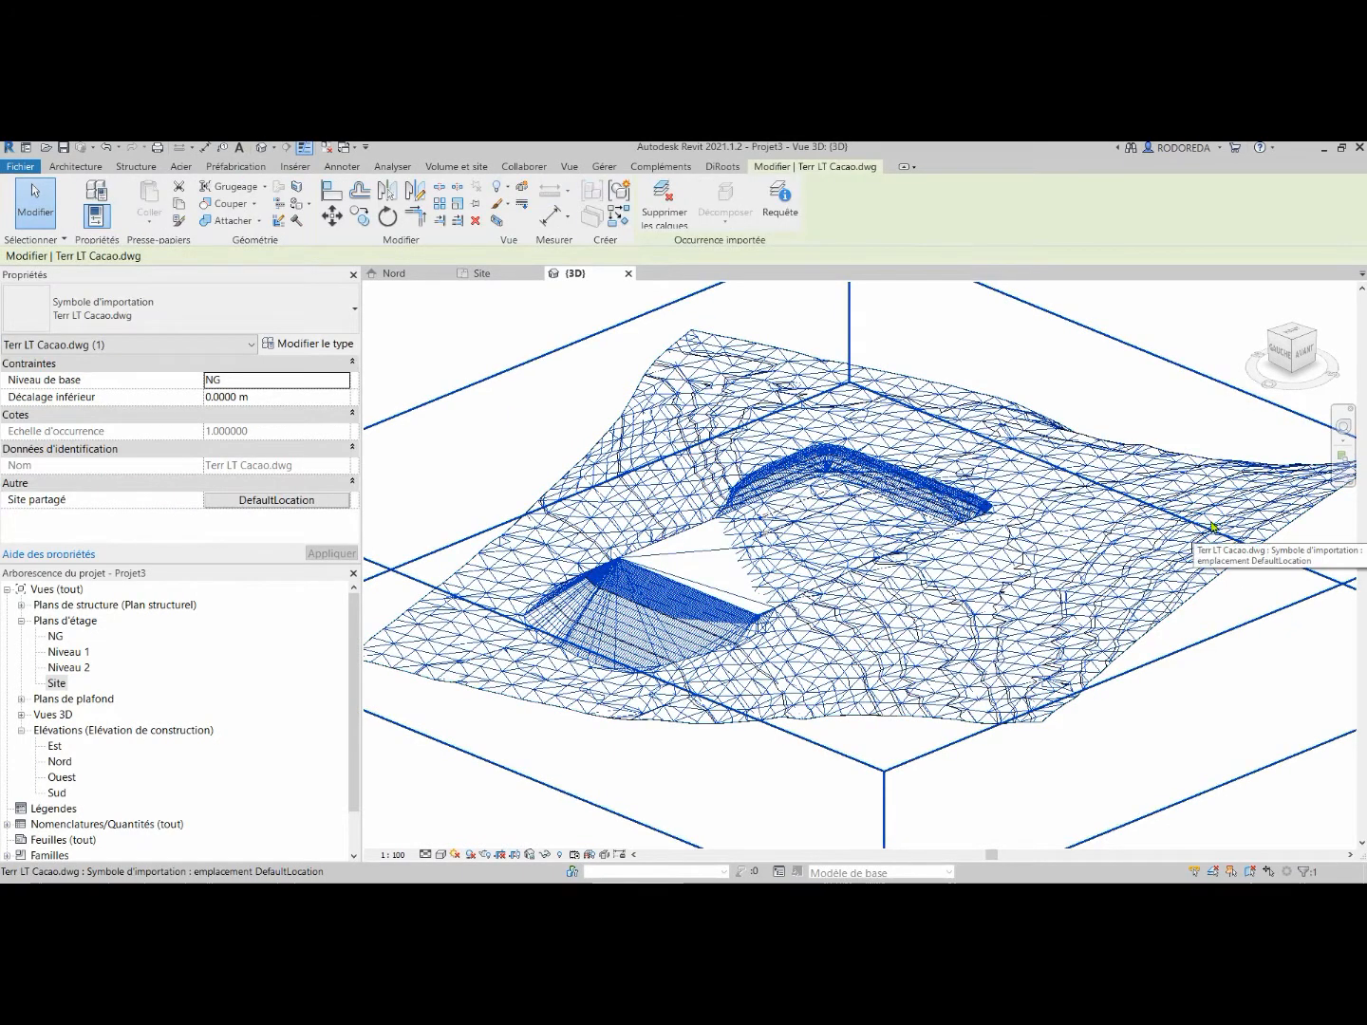
{"action": "right_click", "coordinate": [1213, 527]}
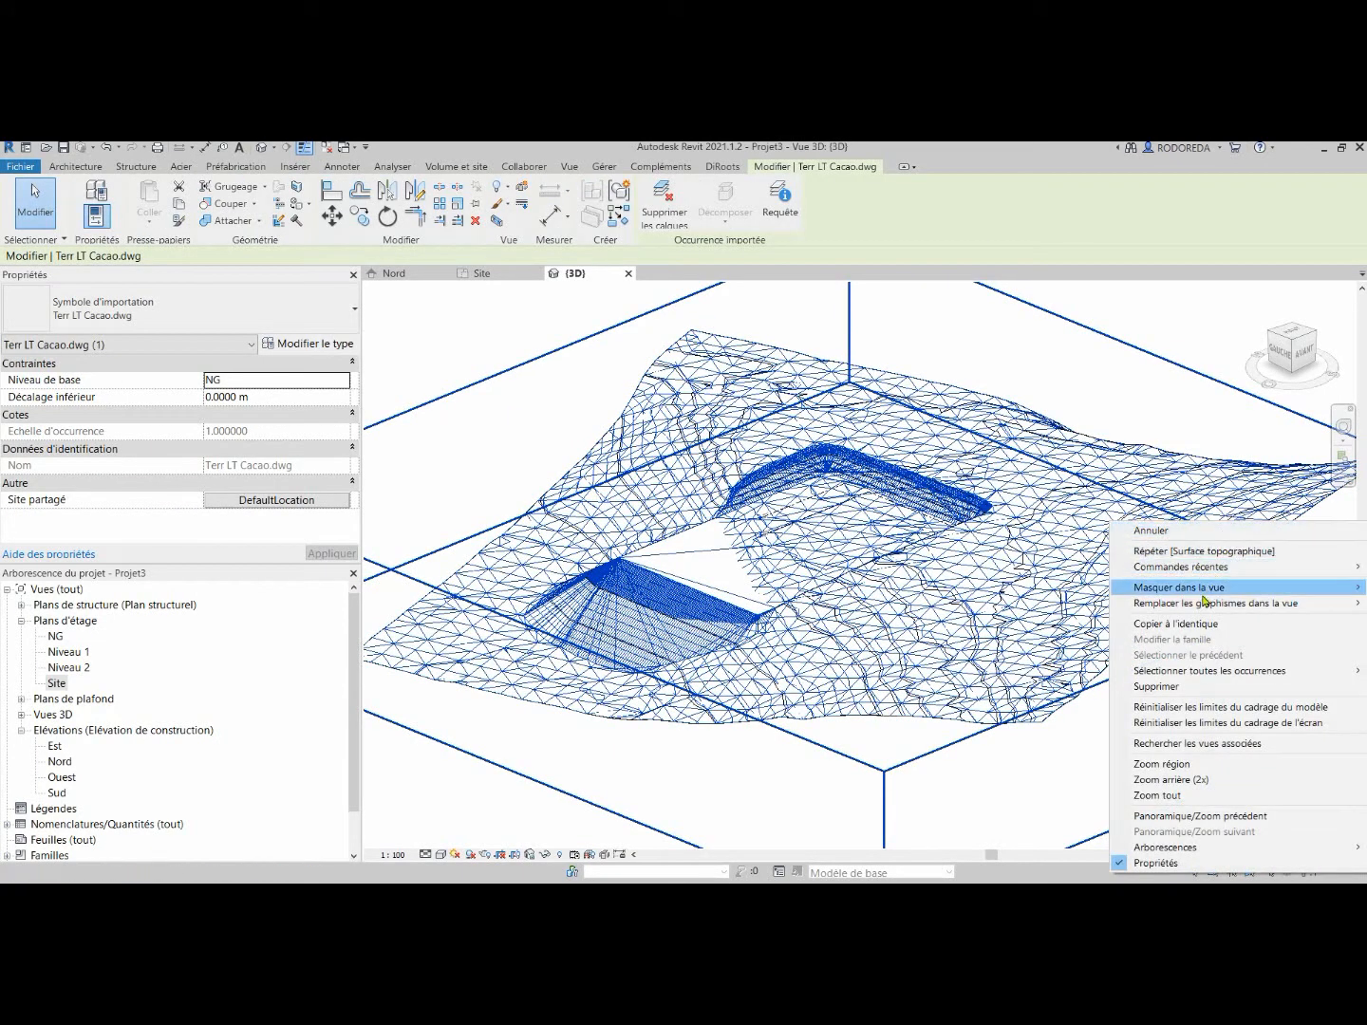
{"action": "mouse_move", "coordinate": [1124, 587]}
{"action": "left_click", "coordinate": [1076, 589]}
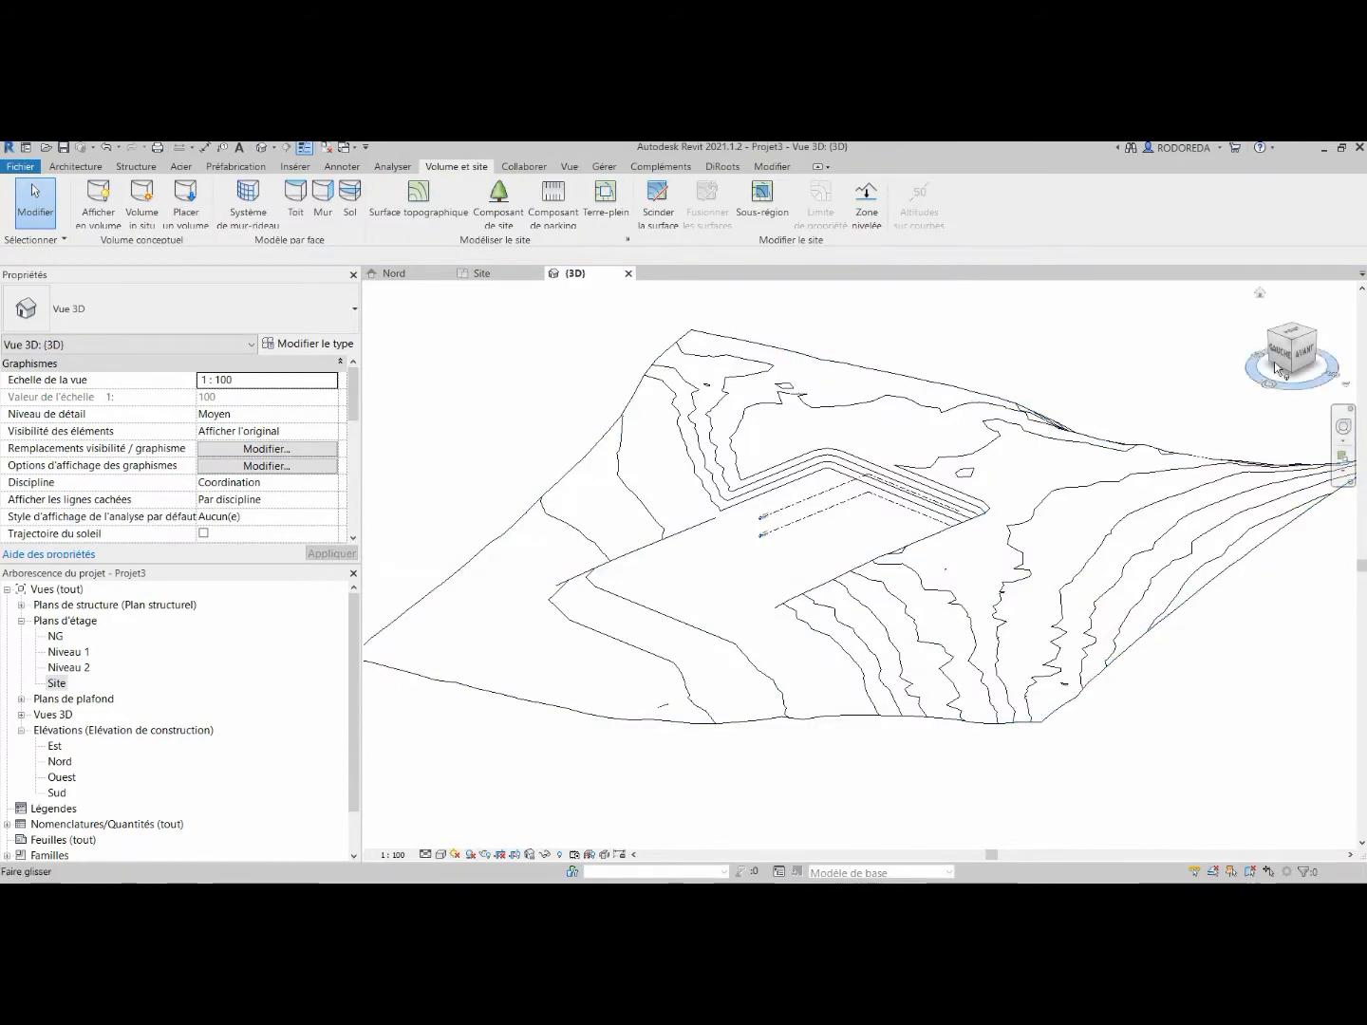
Draw a horizontal building section across the full terrain in the Site plan, passing through the central rectangular platform.
{"action": "mouse_move", "coordinate": [1288, 354]}
{"action": "left_mouse_down"}
{"action": "mouse_move", "coordinate": [385, 357]}
{"action": "mouse_move", "coordinate": [575, 355]}
{"action": "mouse_move", "coordinate": [608, 377]}
{"action": "mouse_move", "coordinate": [729, 299]}
{"action": "mouse_move", "coordinate": [785, 332]}
{"action": "mouse_move", "coordinate": [775, 354]}
{"action": "mouse_move", "coordinate": [718, 339]}
{"action": "mouse_move", "coordinate": [722, 304]}
{"action": "left_mouse_up"}
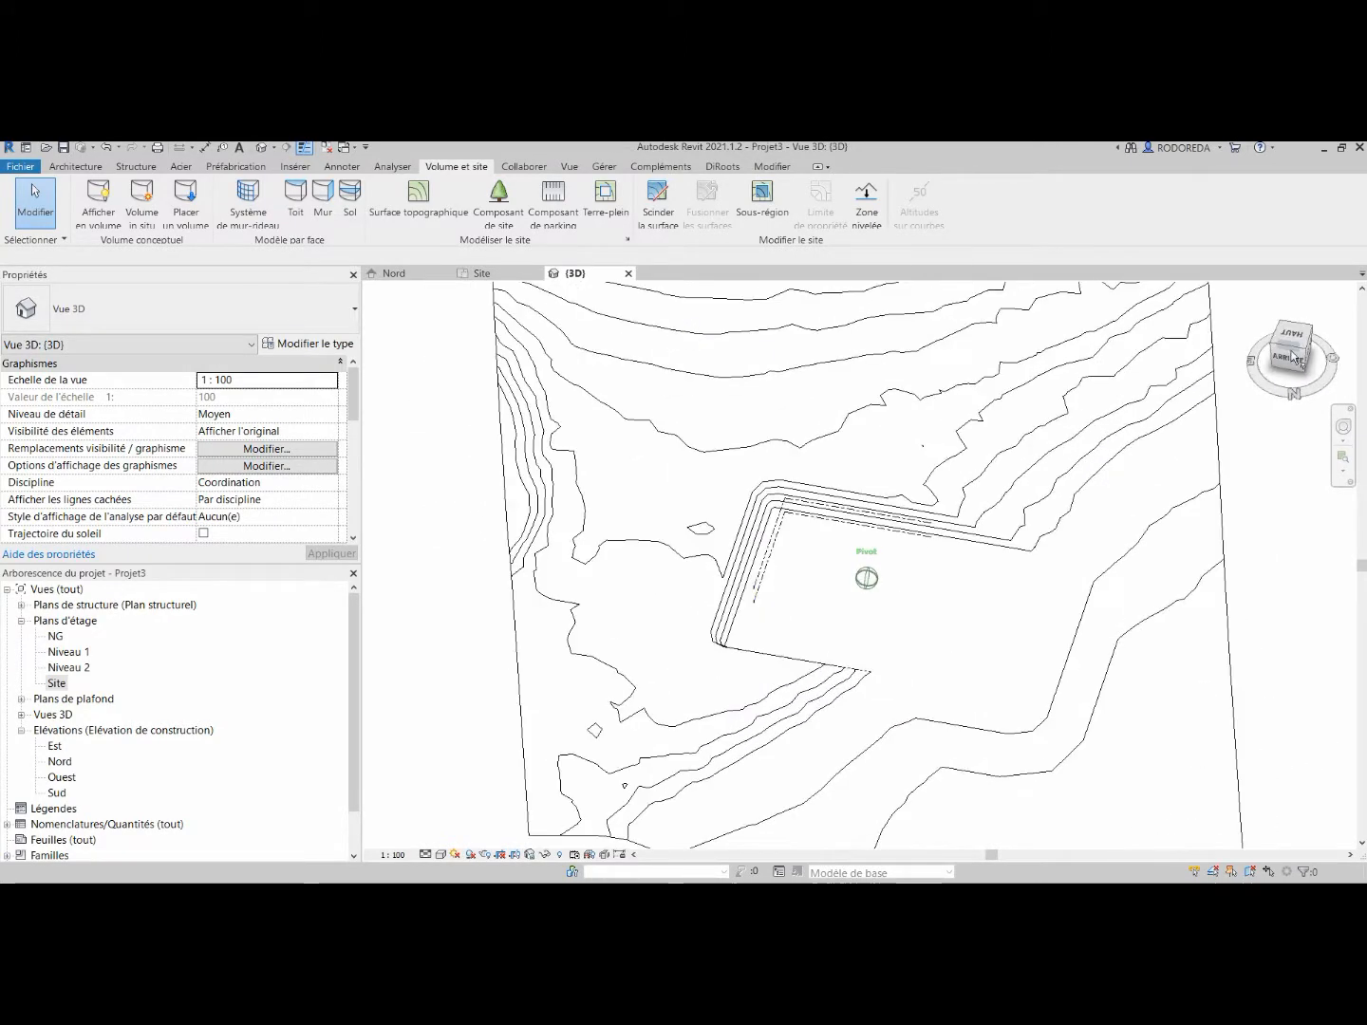
{"action": "left_click", "coordinate": [484, 273]}
{"action": "scroll", "coordinate": [671, 531], "scroll_direction": "down", "scroll_amount": 3}
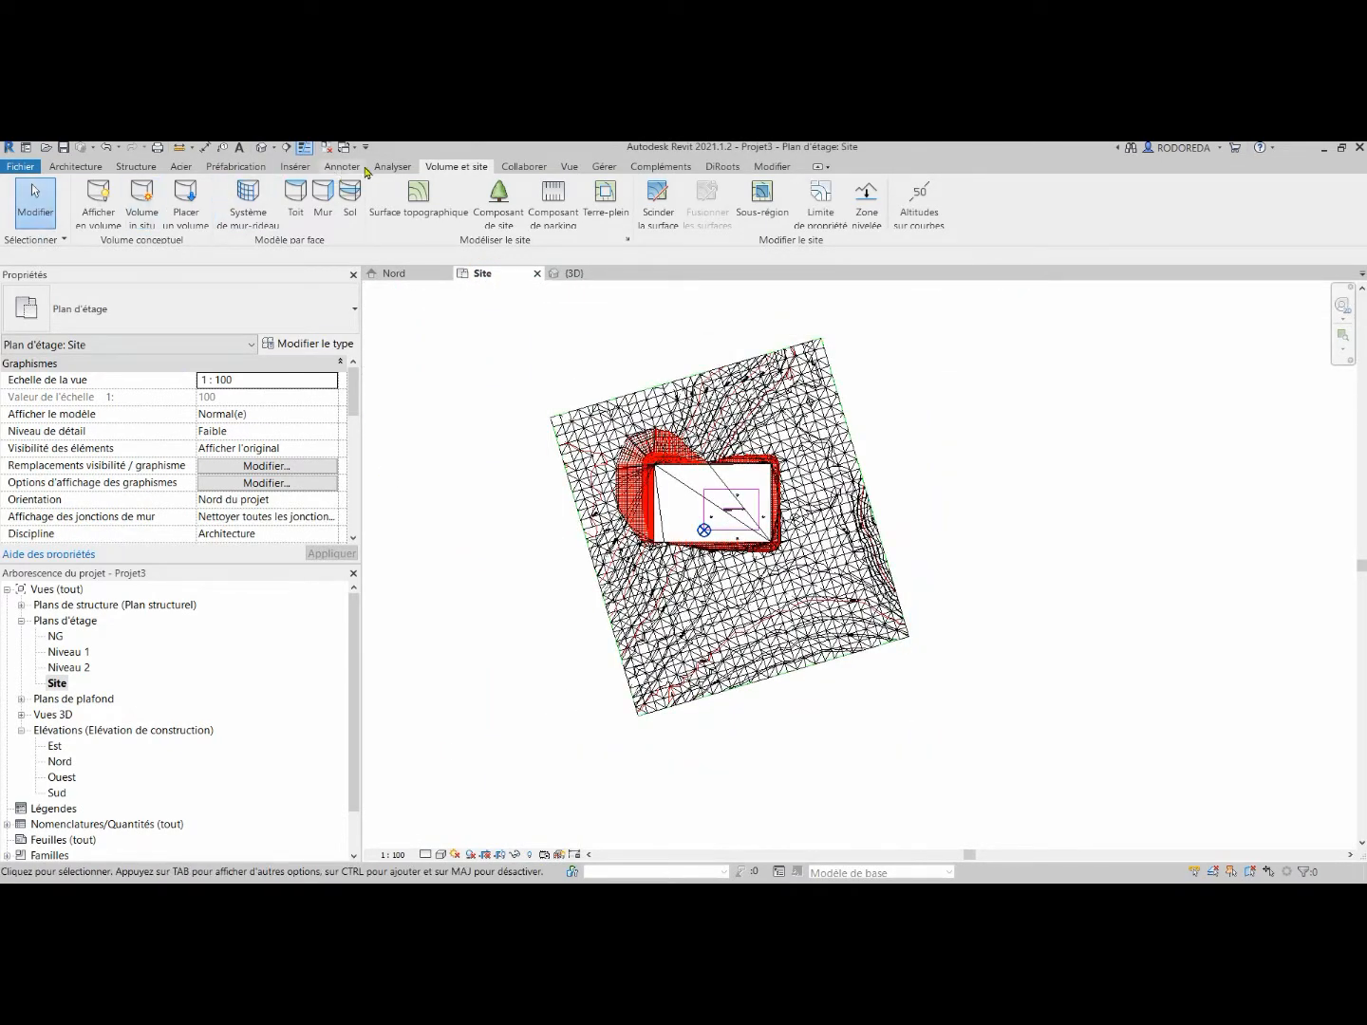
{"action": "left_click", "coordinate": [568, 166]}
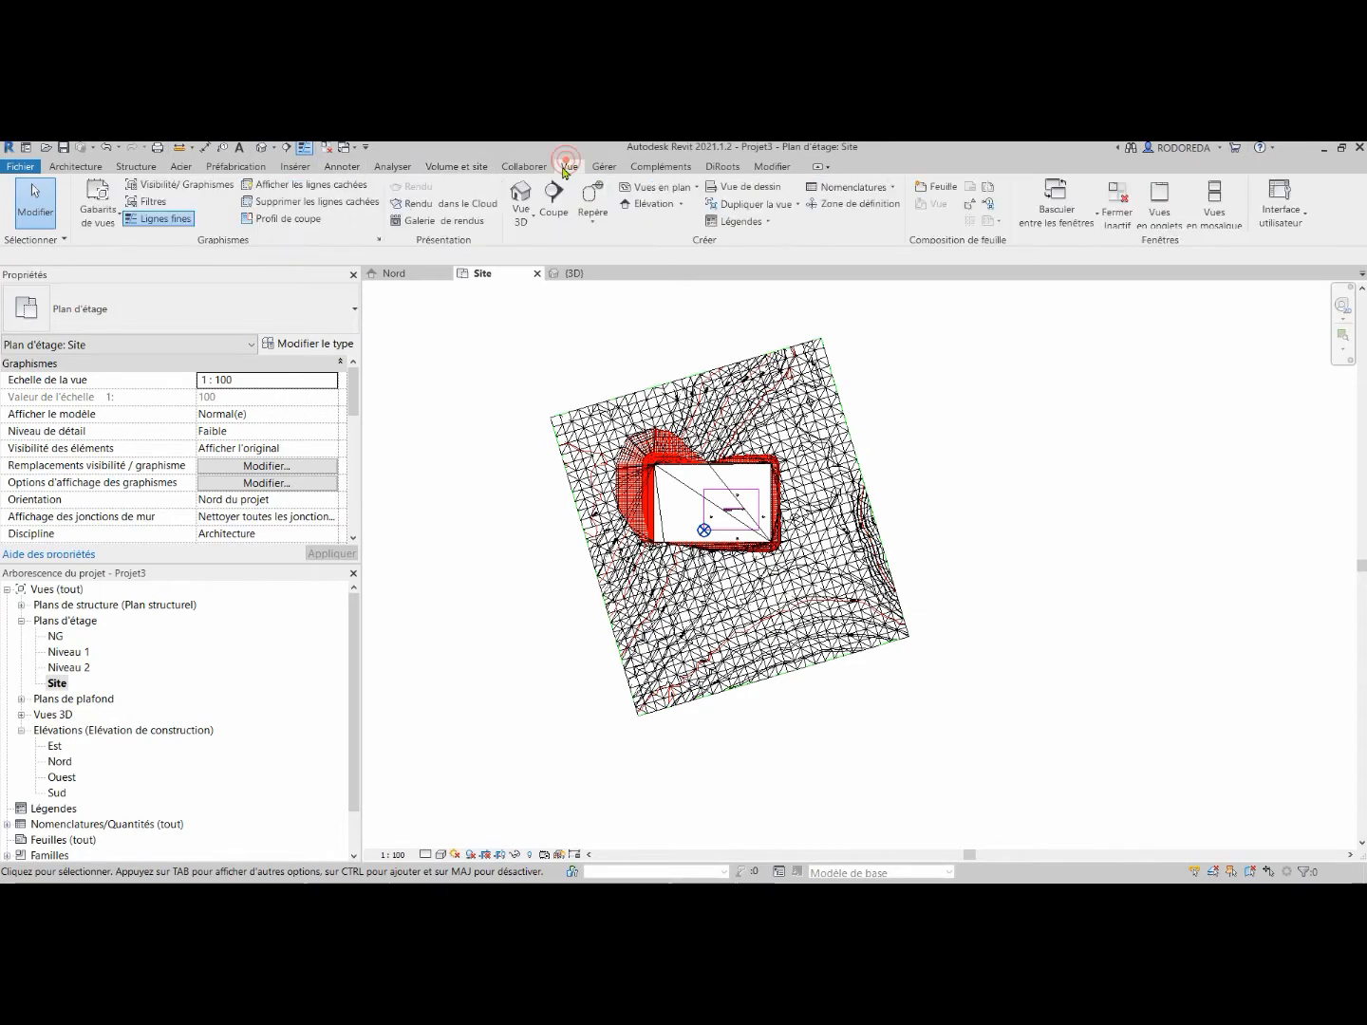
{"action": "left_click", "coordinate": [562, 213]}
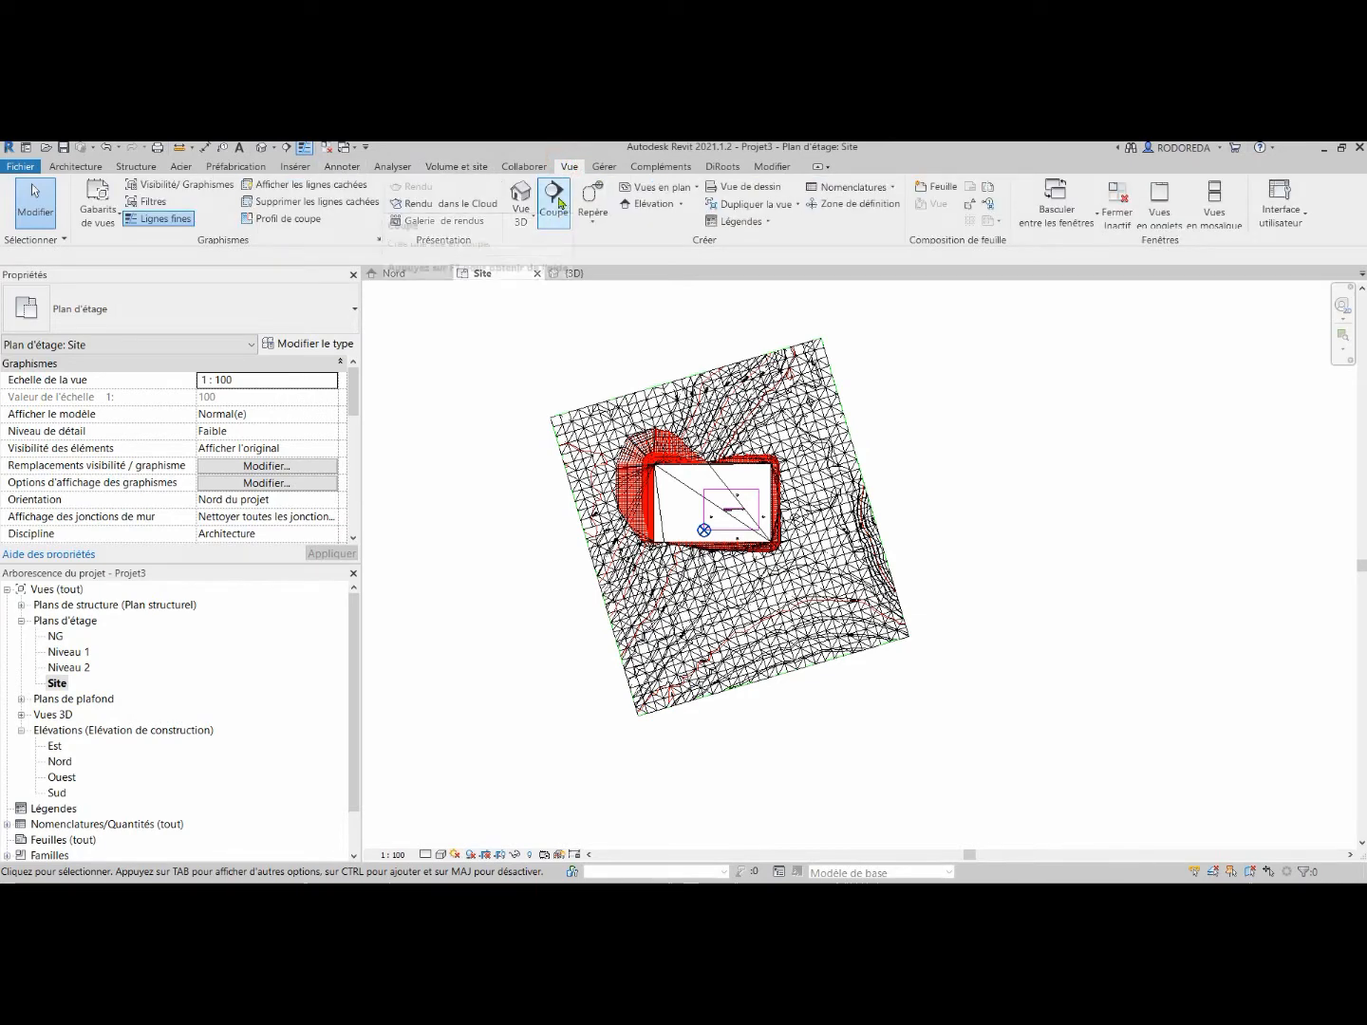
{"action": "left_click", "coordinate": [536, 495]}
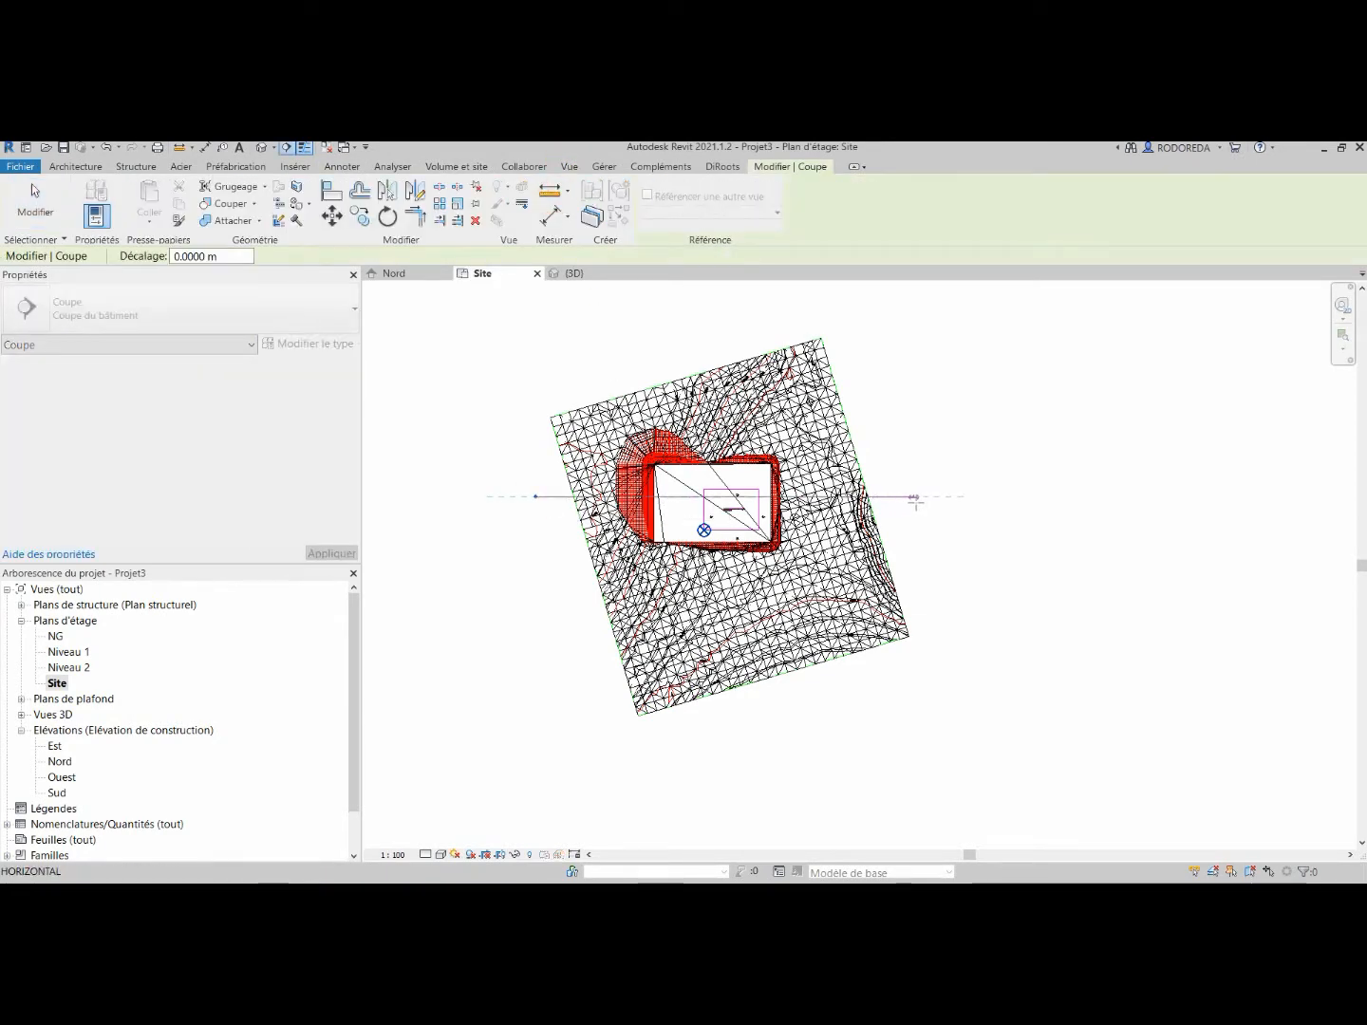
{"action": "left_click", "coordinate": [916, 497]}
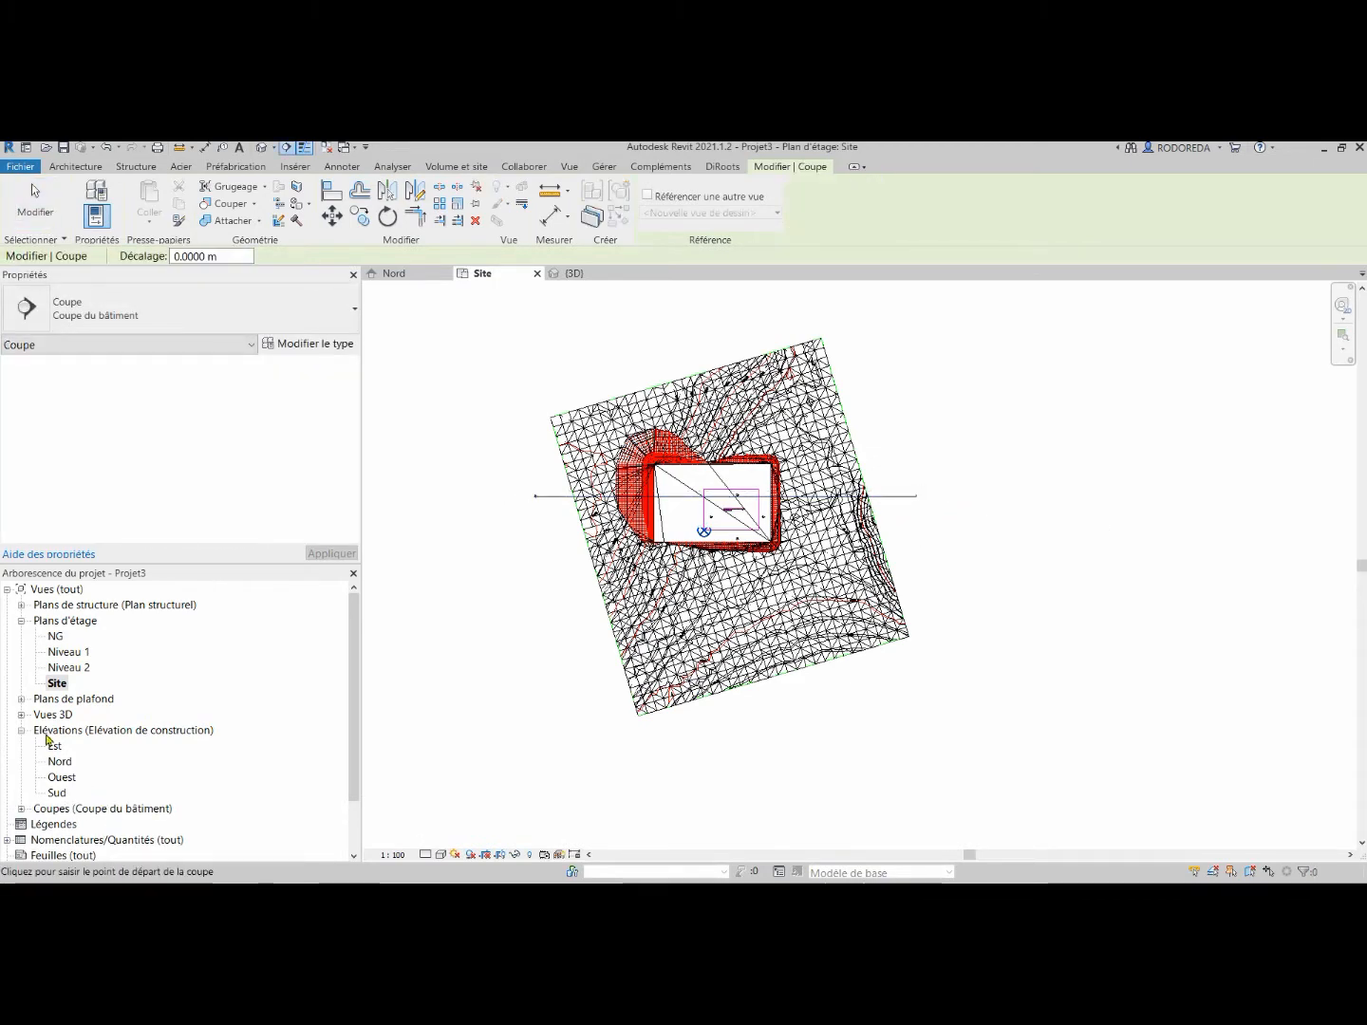
{"action": "scroll", "coordinate": [57, 774], "scroll_direction": "down", "scroll_amount": 1}
{"action": "key", "text": "Escape"}
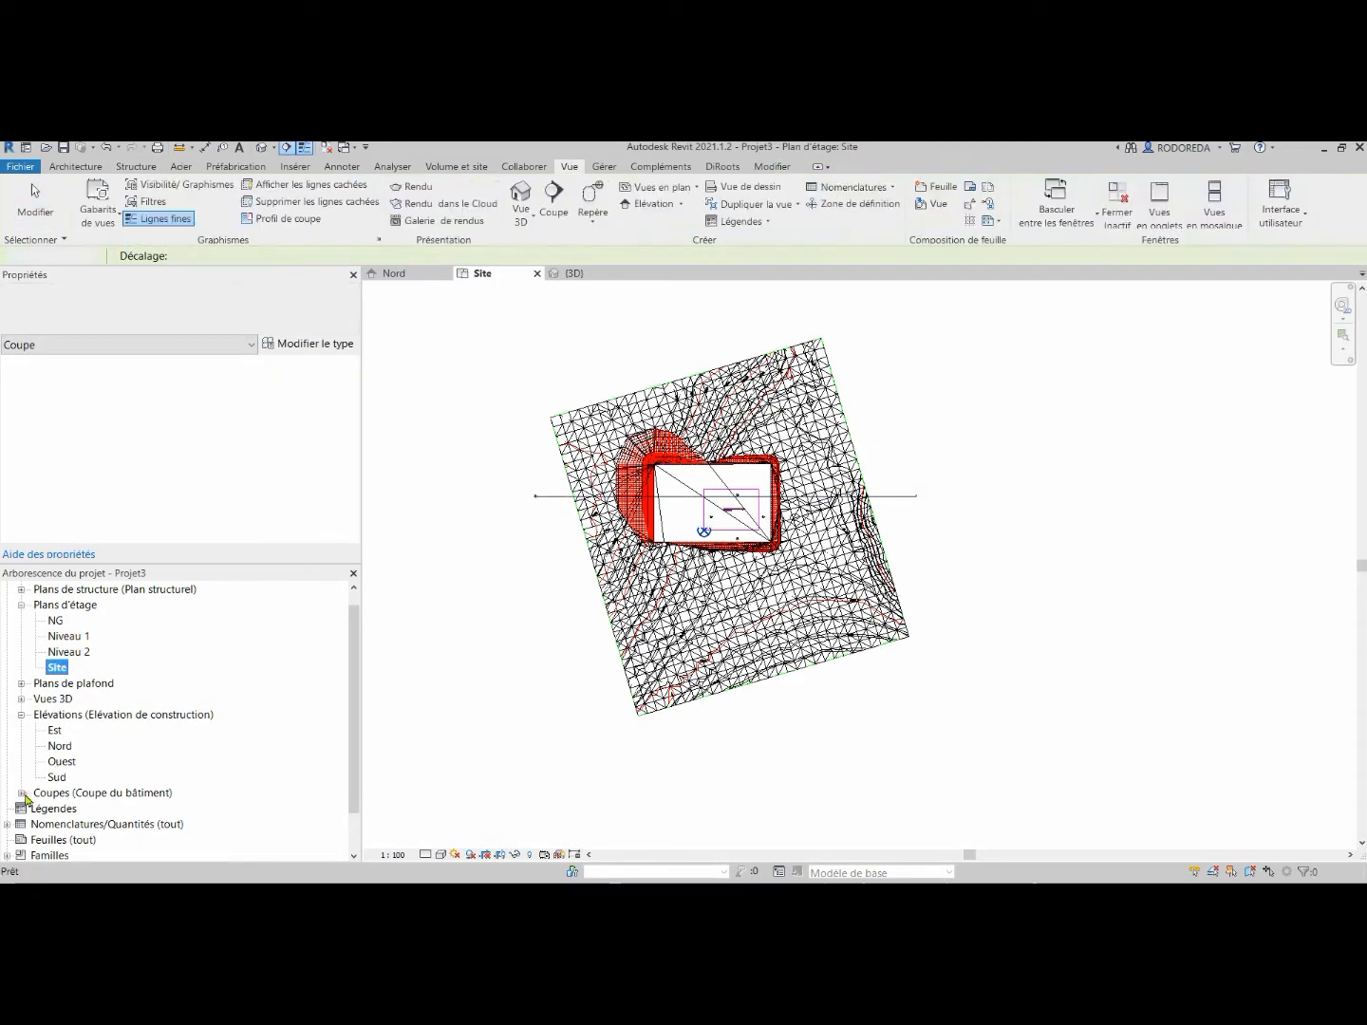
Open the new Coupe 1 section view and hide the linked Terr LT Cacao.dwg element in it.
{"action": "left_click", "coordinate": [21, 793]}
{"action": "double_click", "coordinate": [64, 808]}
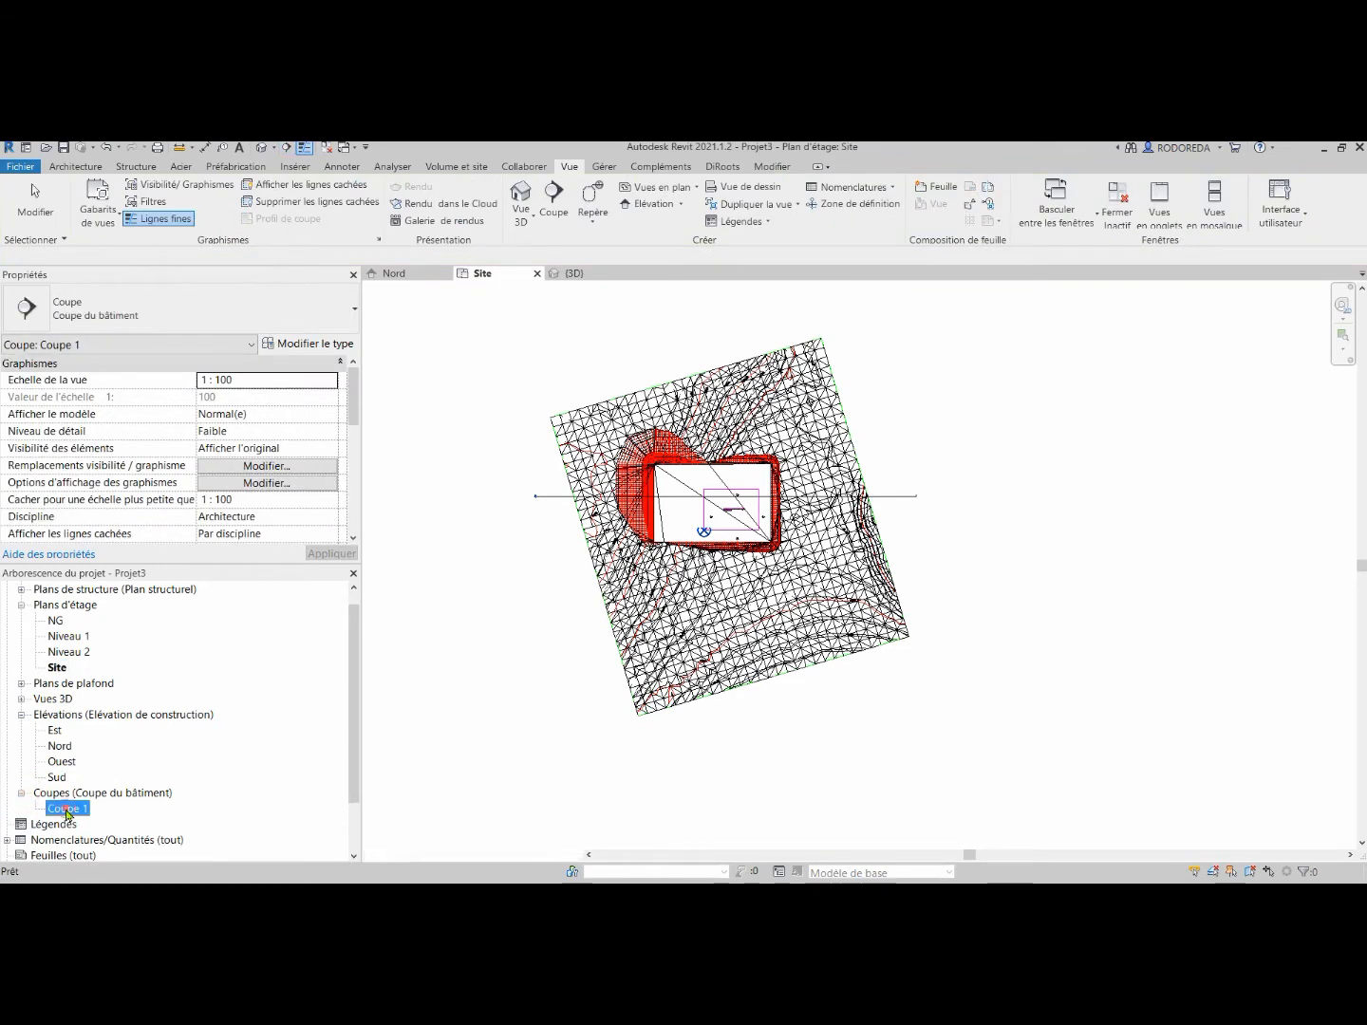
{"action": "scroll", "coordinate": [855, 455], "scroll_direction": "up", "scroll_amount": 1}
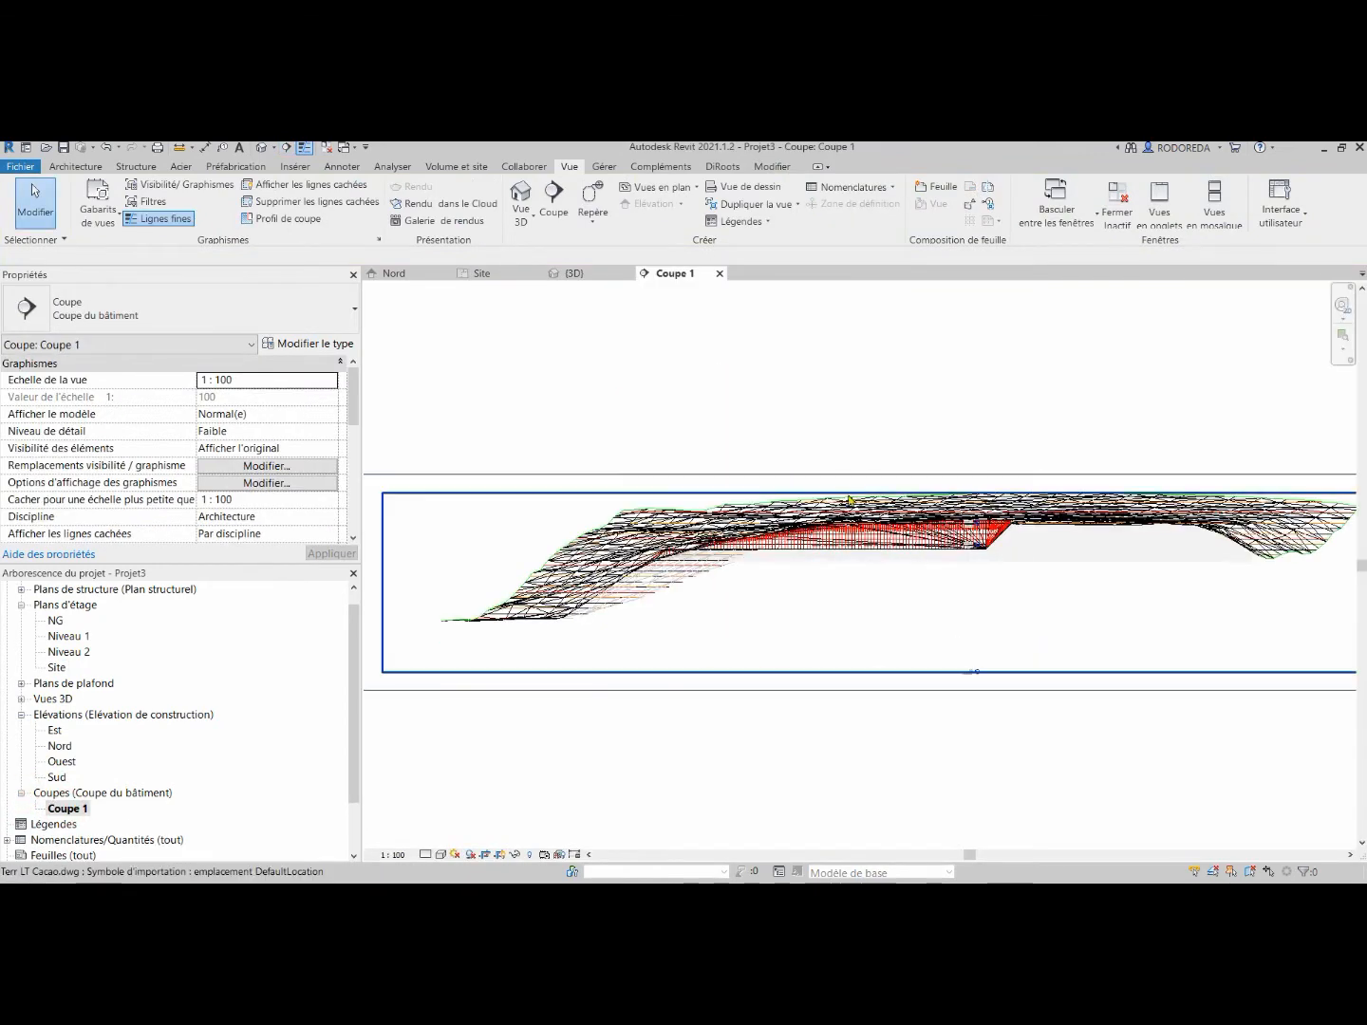
{"action": "left_click", "coordinate": [859, 488]}
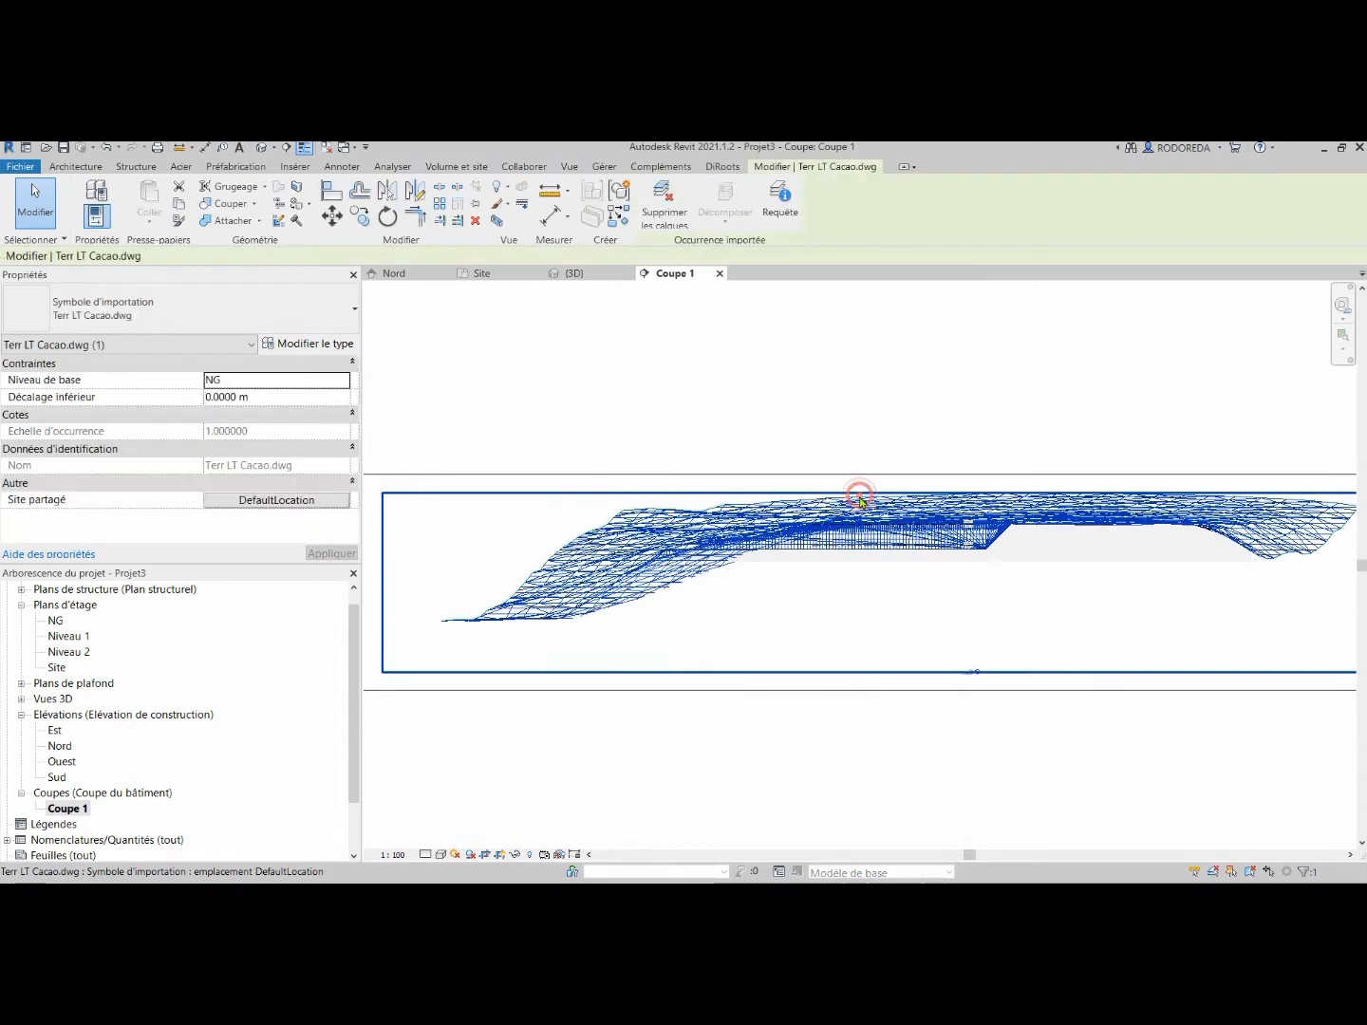
{"action": "right_click", "coordinate": [859, 493]}
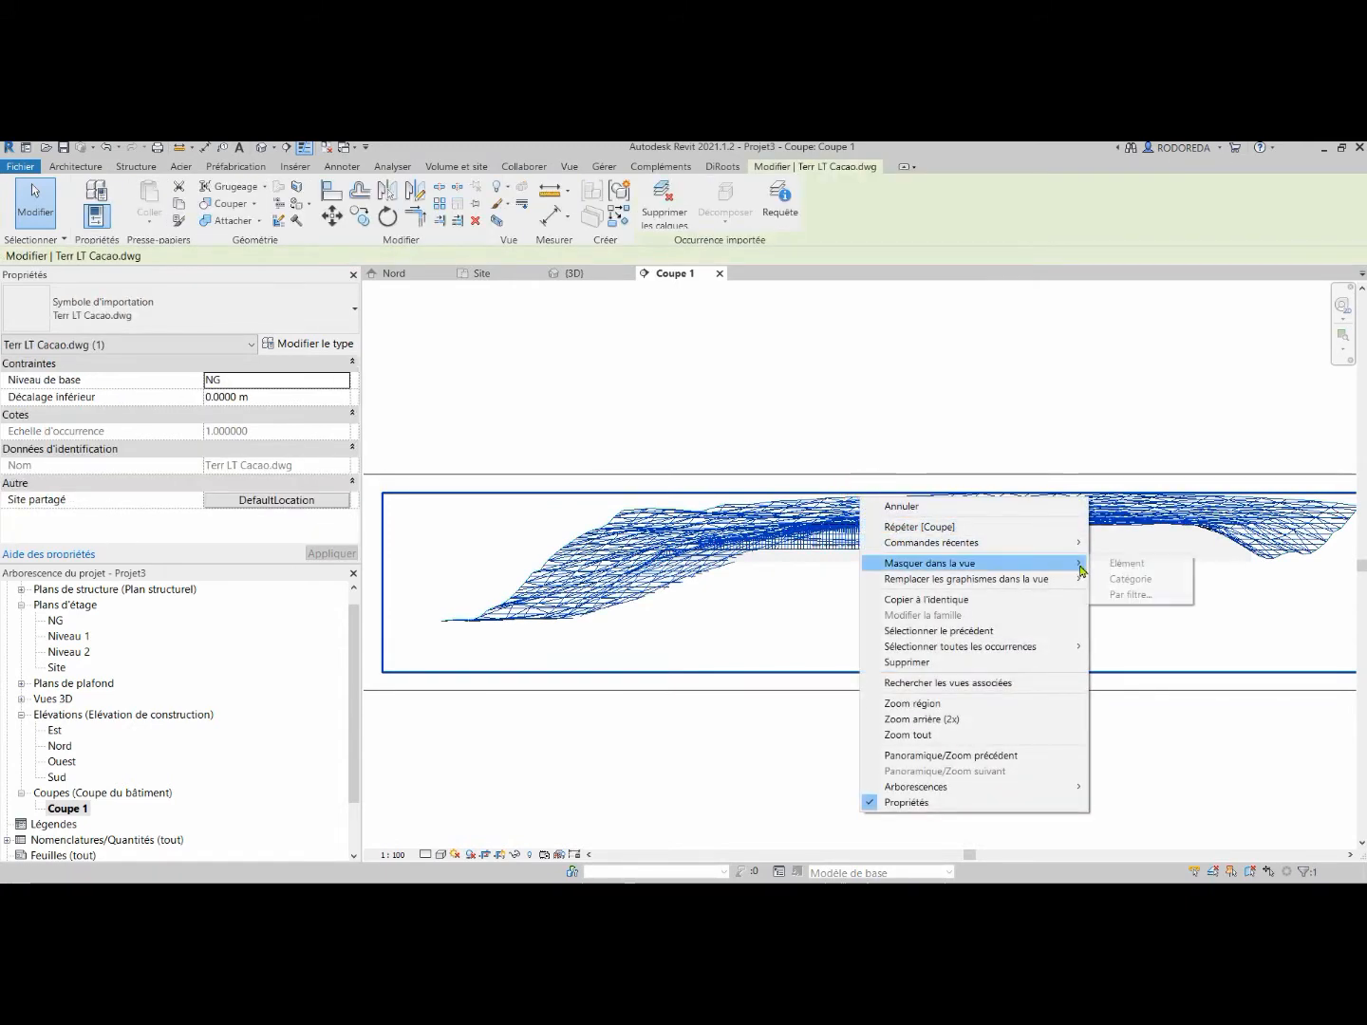
{"action": "left_click", "coordinate": [1119, 563]}
Examine the height of the topographic surface's flat platform relative to Niveau 1 and Niveau 2 in the section.
{"action": "scroll", "coordinate": [954, 549], "scroll_direction": "up", "scroll_amount": 2}
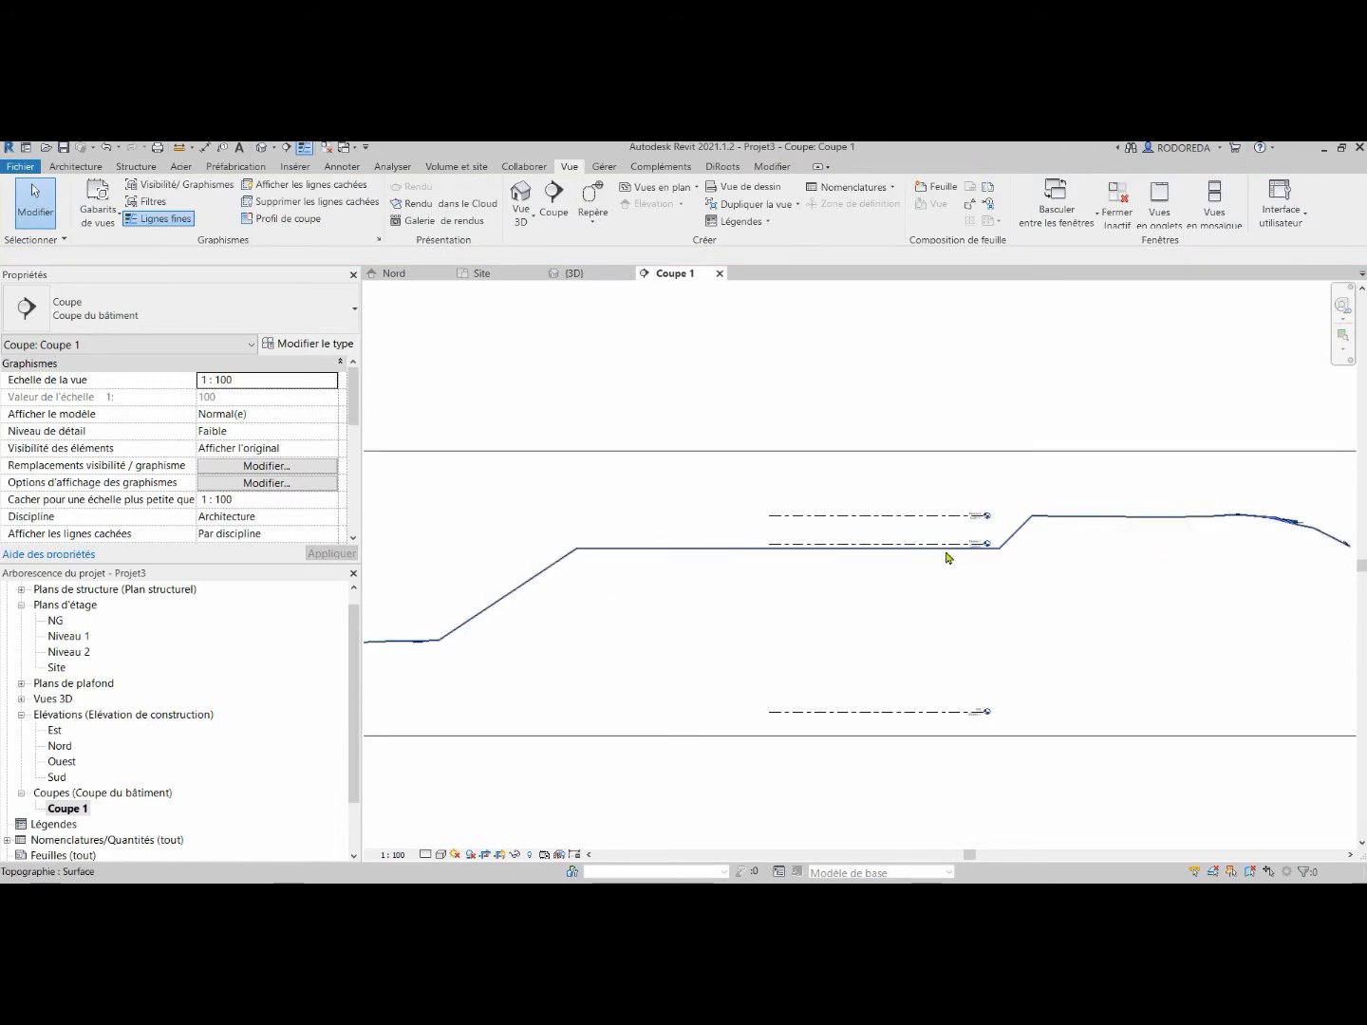
{"action": "scroll", "coordinate": [949, 570], "scroll_direction": "up", "scroll_amount": 8}
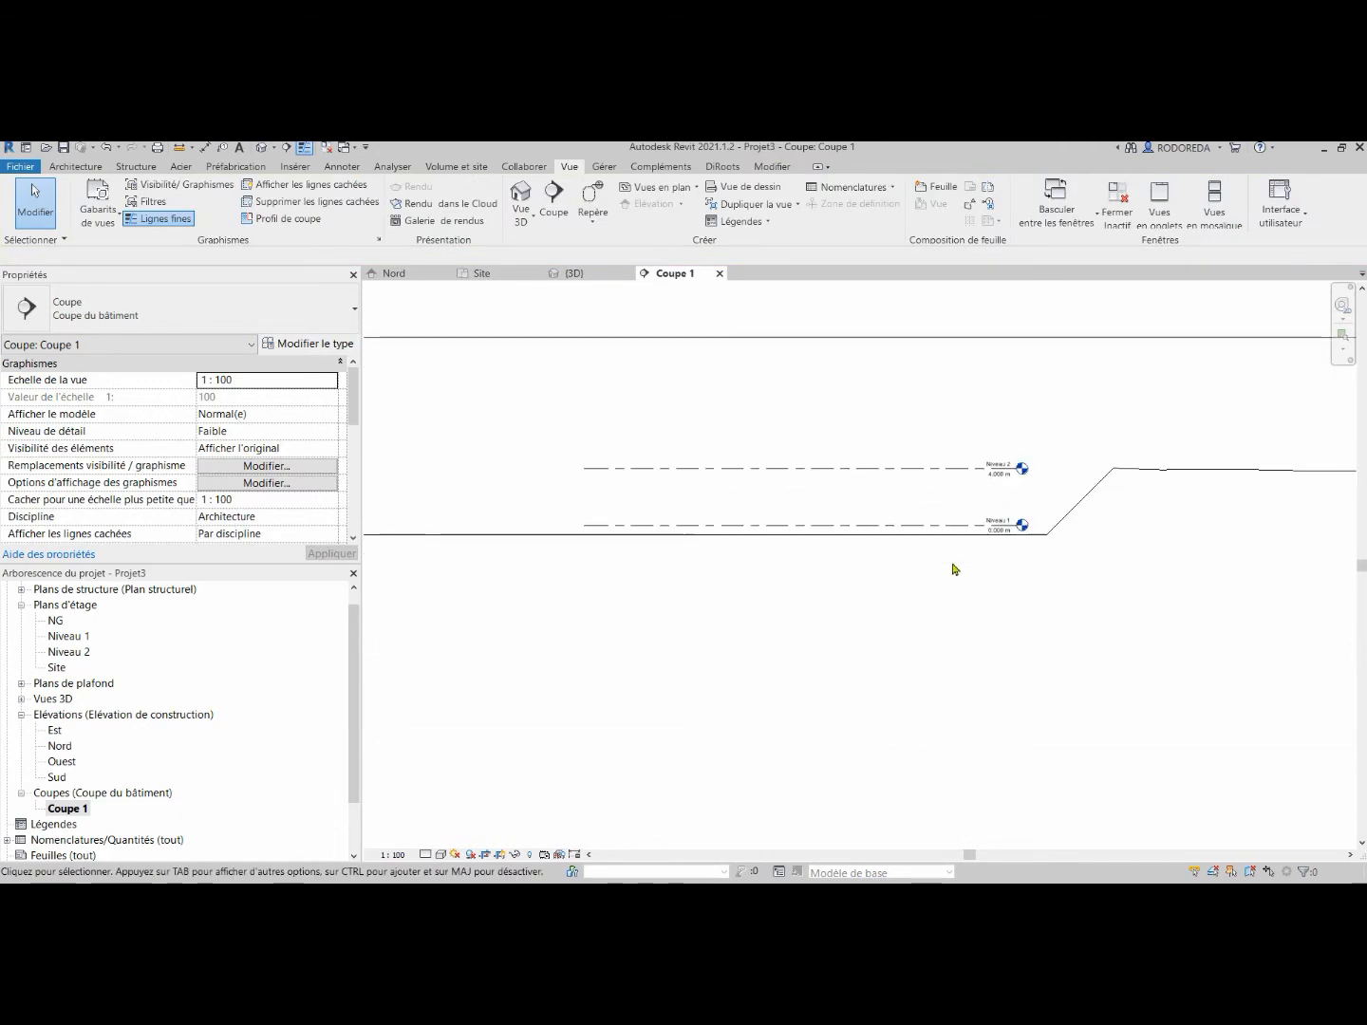
{"action": "scroll", "coordinate": [958, 564], "scroll_direction": "up", "scroll_amount": 2}
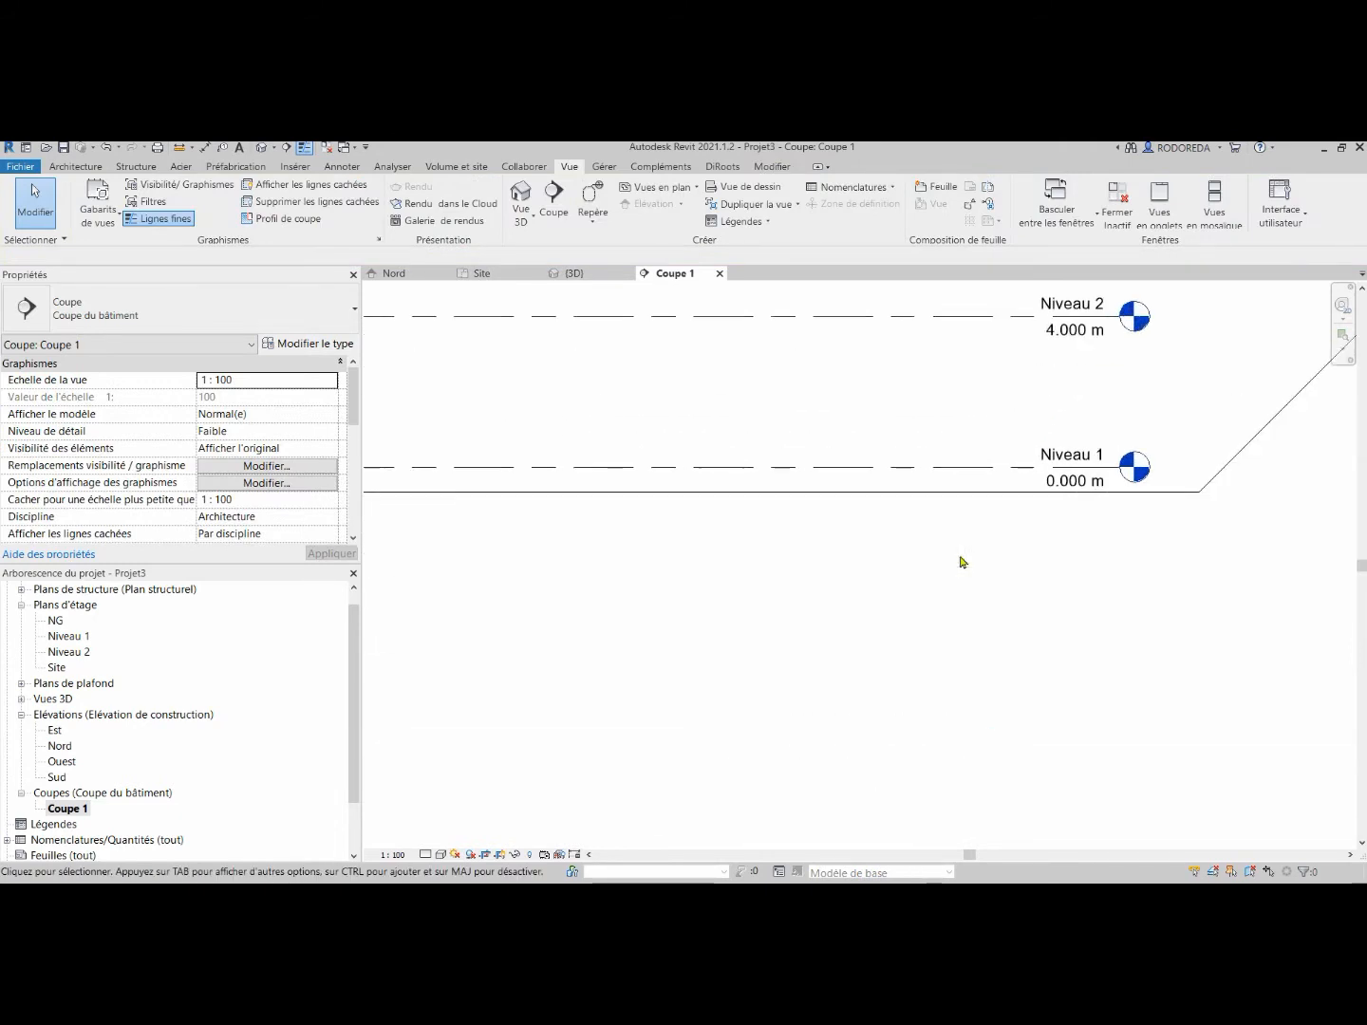
{"action": "scroll", "coordinate": [959, 562], "scroll_direction": "down", "scroll_amount": 10}
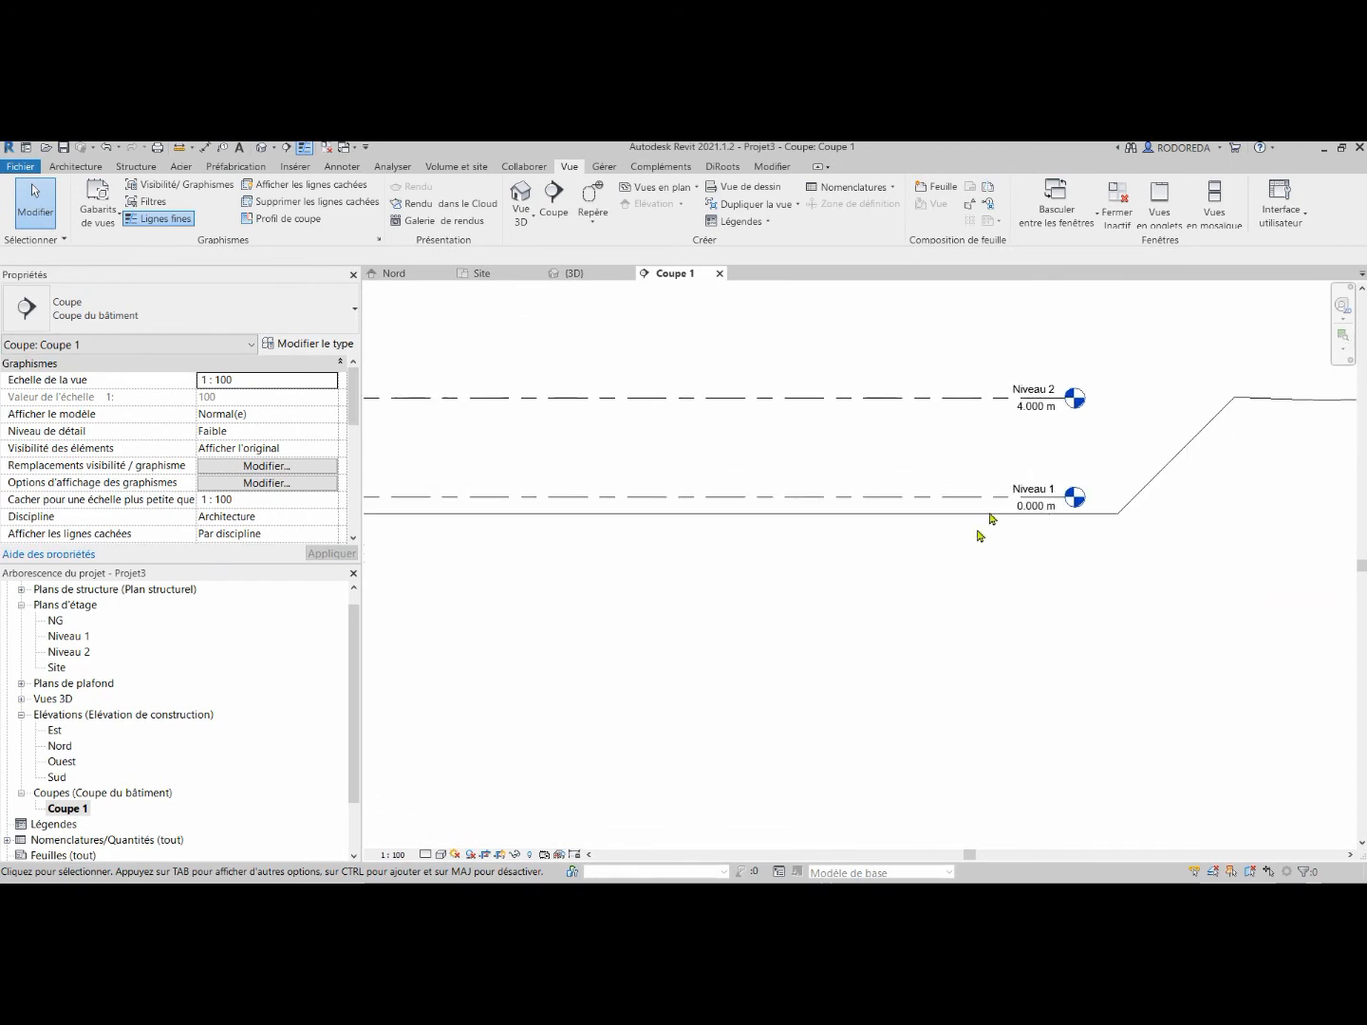